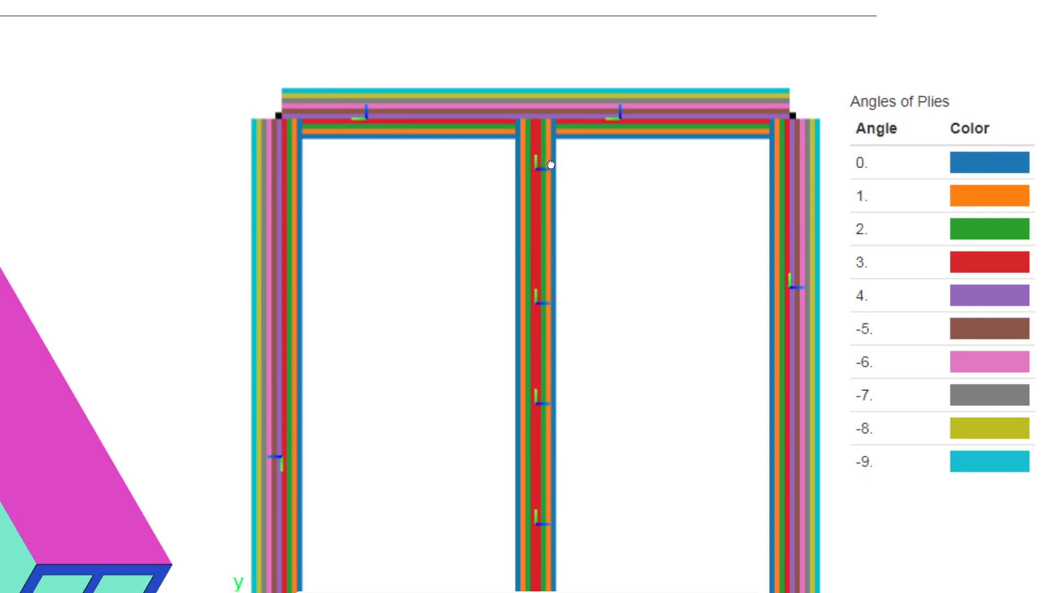
End the slide show and bring up the Beams Tutorials section of the User's Guide in Chrome.
scroll(546, 165, "down", 1)
scroll(552, 193, "down", 1)
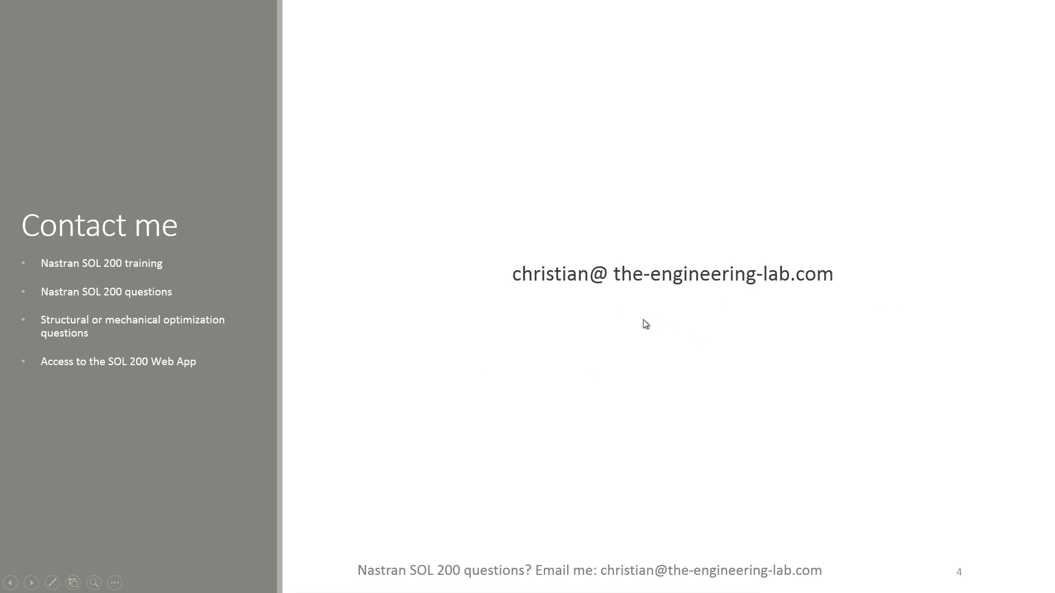
key("Escape")
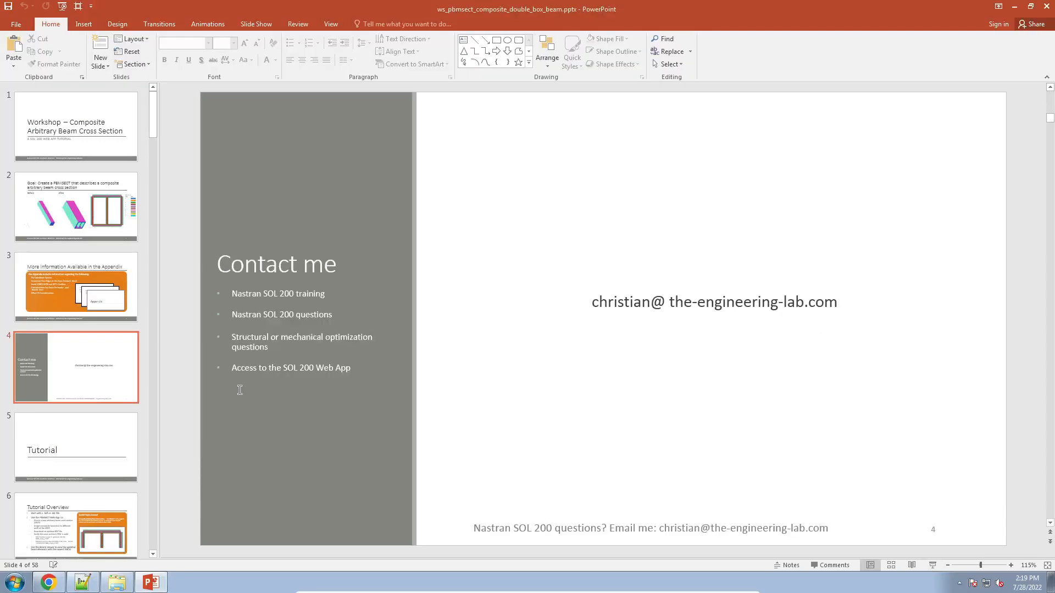
left_click(48, 582)
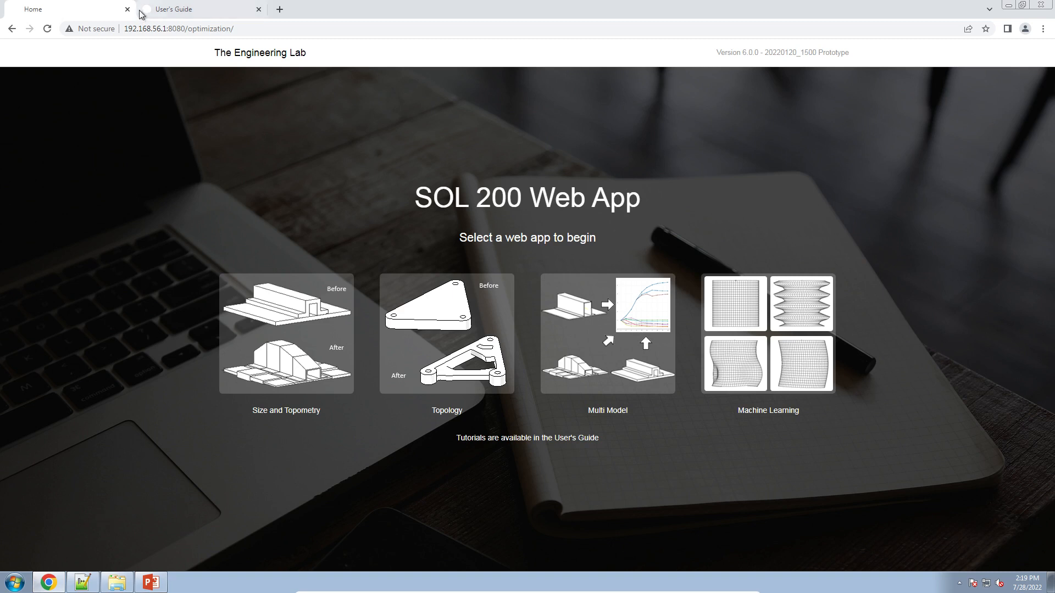
left_click(158, 10)
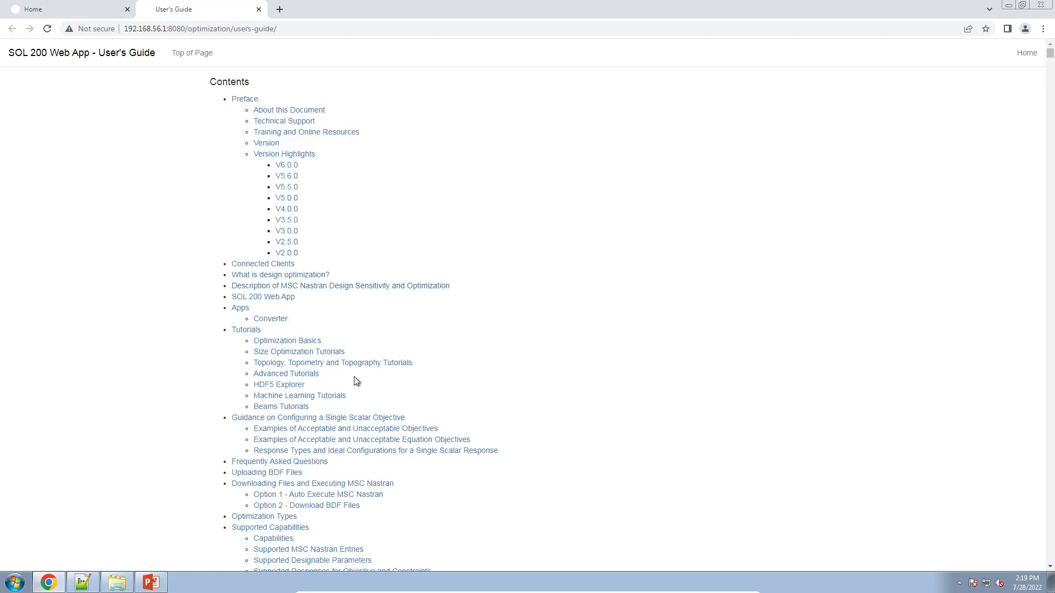
left_click(306, 406)
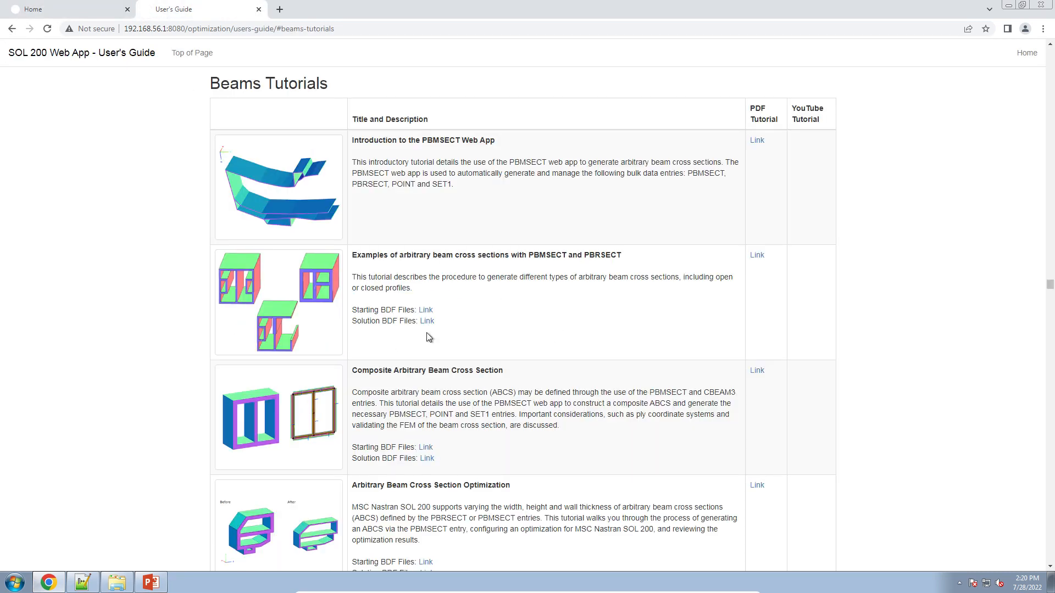
Download the starting BDF file of the Composite Arbitrary Beam Cross Section tutorial and open double_box_beam.bdf in the text editor.
scroll(428, 336, "down", 1)
left_click(425, 393)
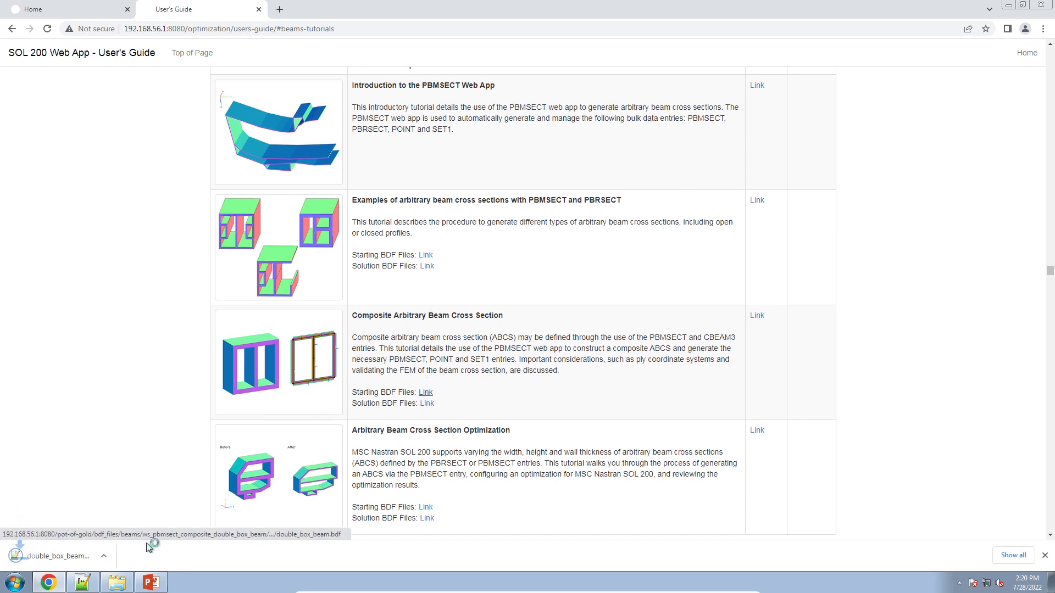
left_click(96, 558)
left_click(558, 299)
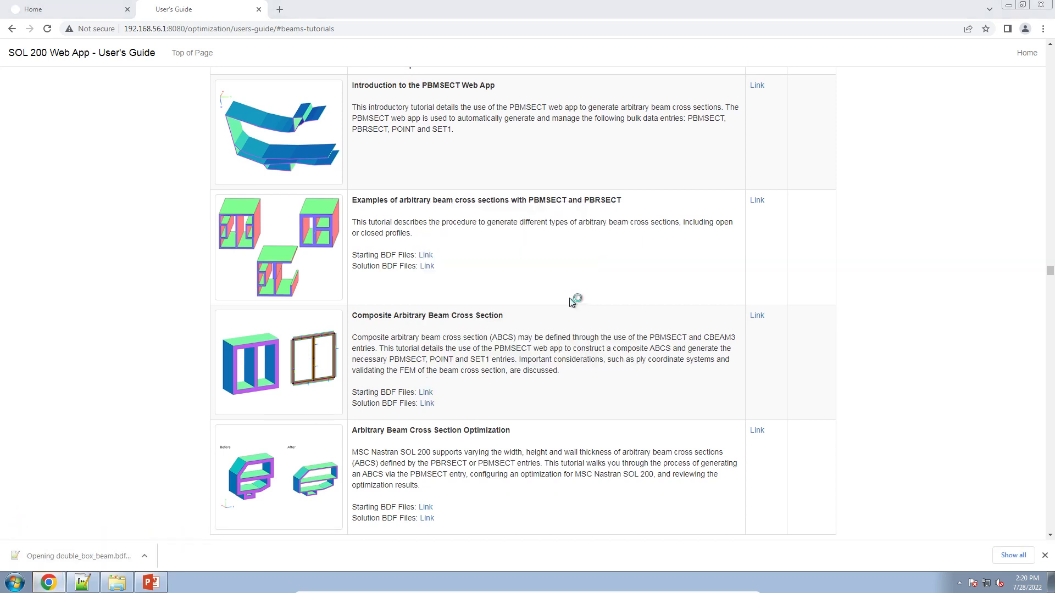
Back in Chrome, launch the Size and Topometry web app and open the Beams Viewer from its results apps.
left_click(48, 582)
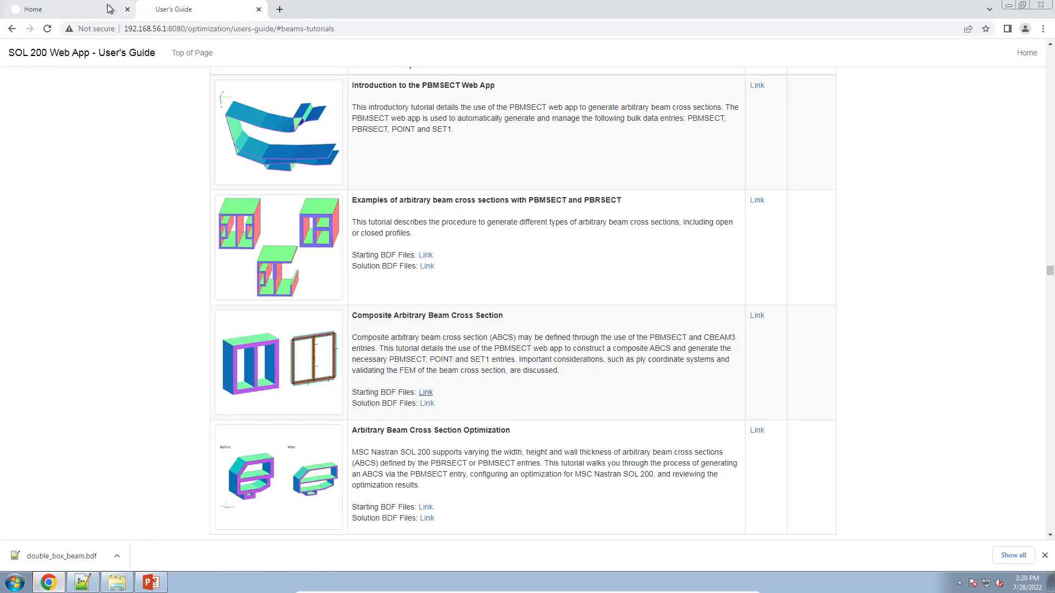
left_click(99, 10)
left_click(328, 352)
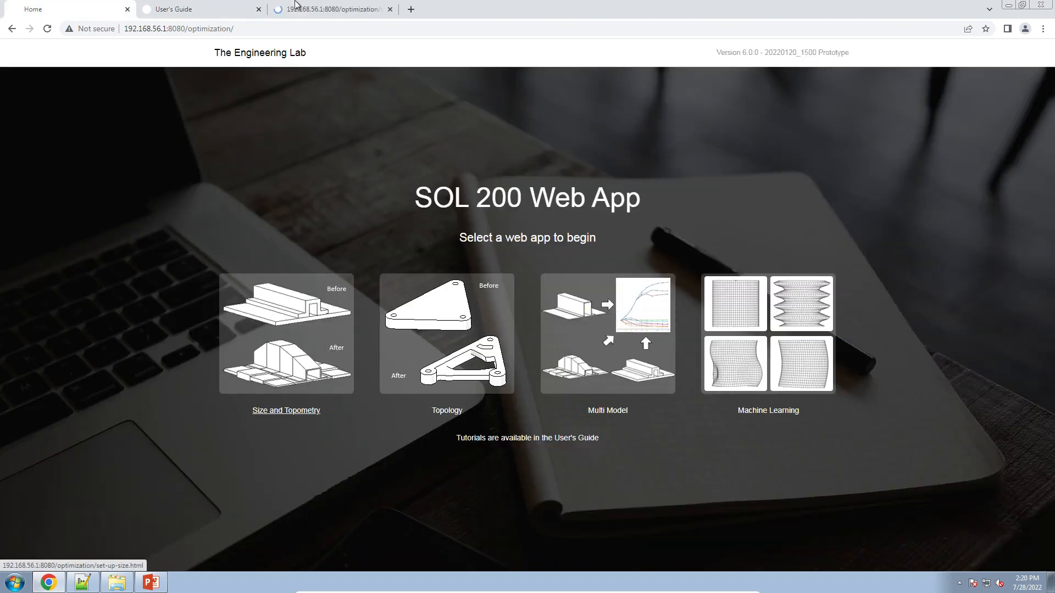
left_click(321, 11)
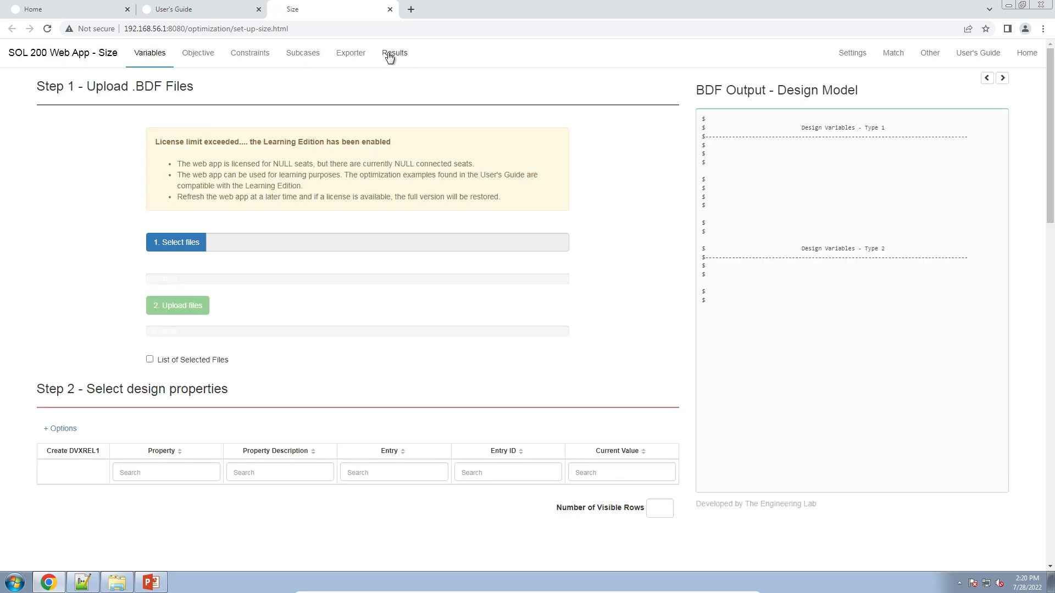
left_click(388, 55)
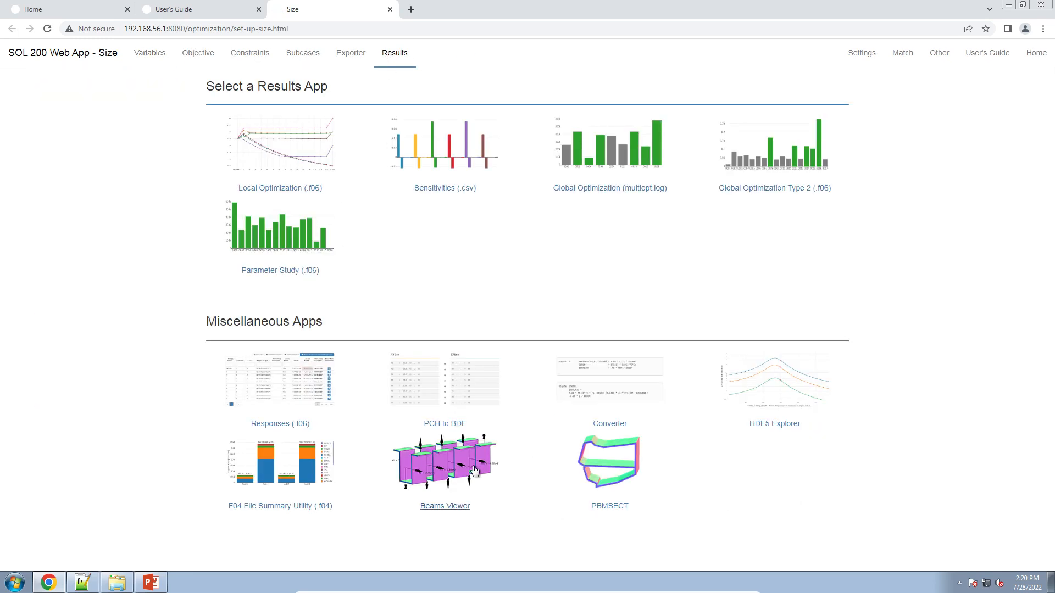
left_click(445, 505)
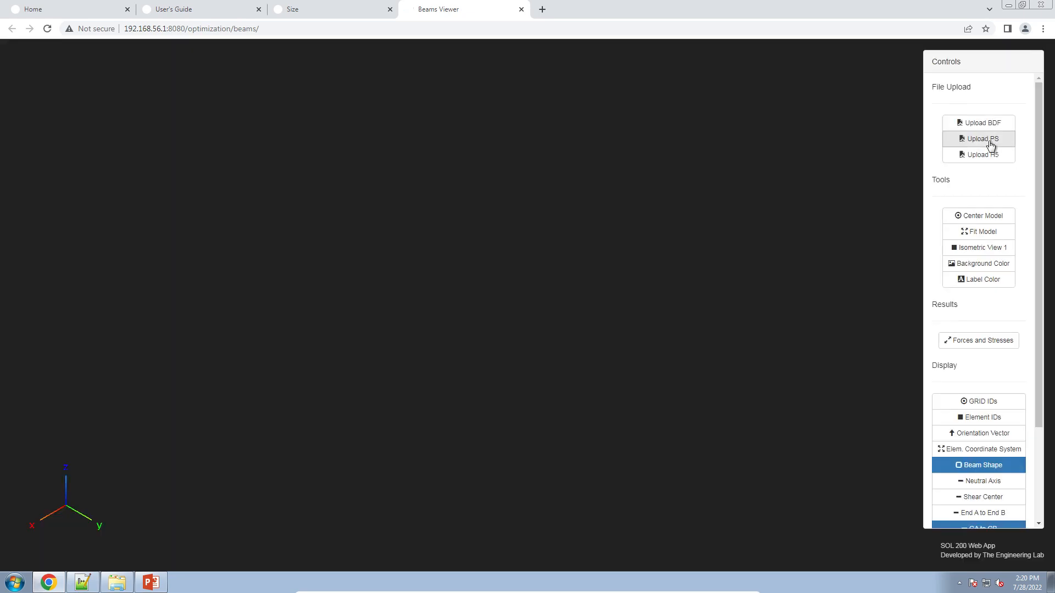
Upload double_box_beam.bdf from the Downloads folder to the Beams Viewer and close the file upload form.
left_click(987, 125)
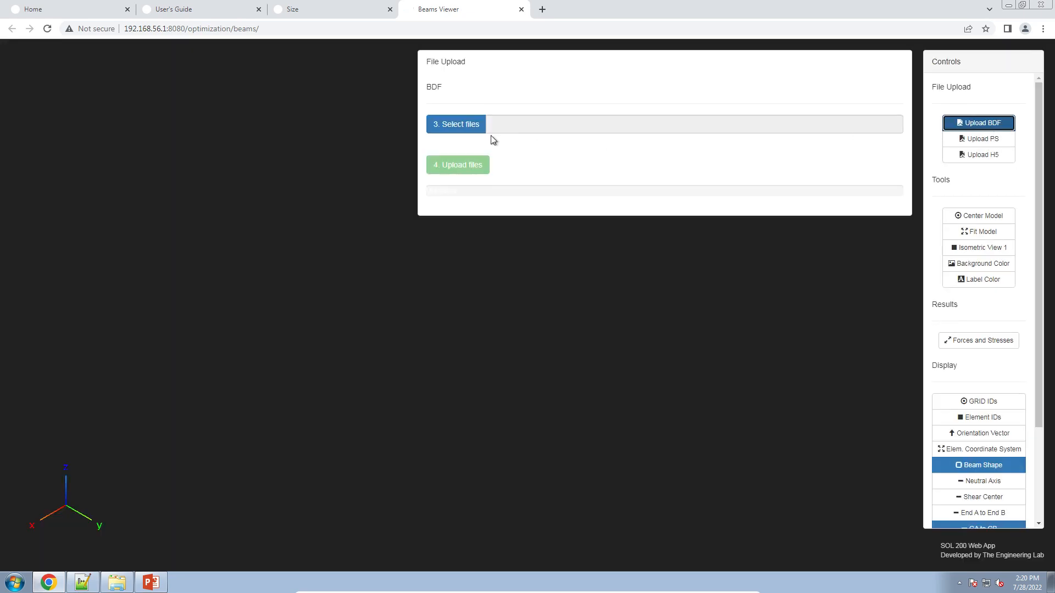
left_click(469, 133)
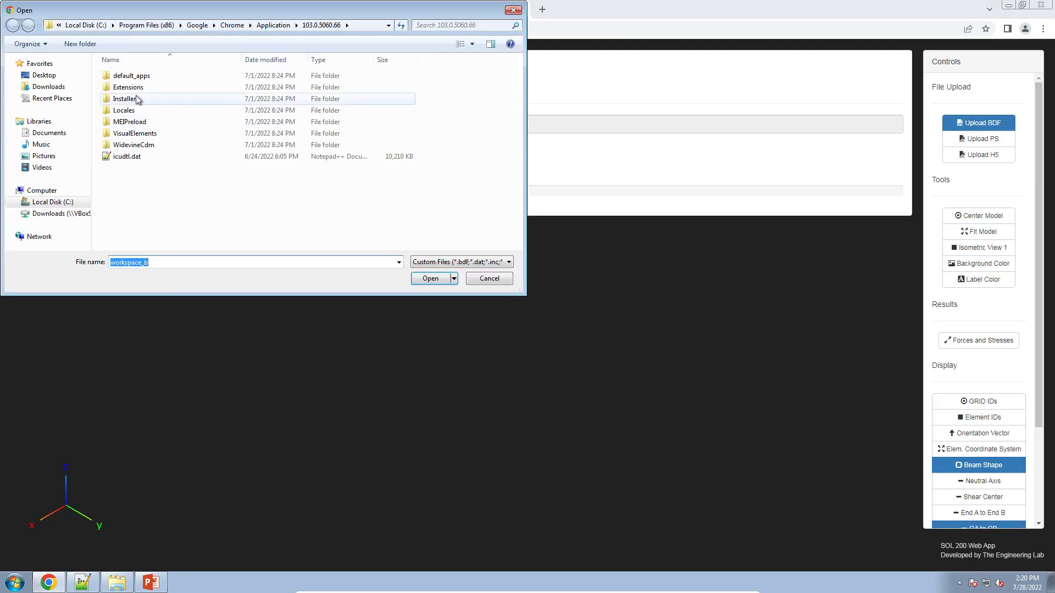
left_click(48, 86)
double_click(185, 78)
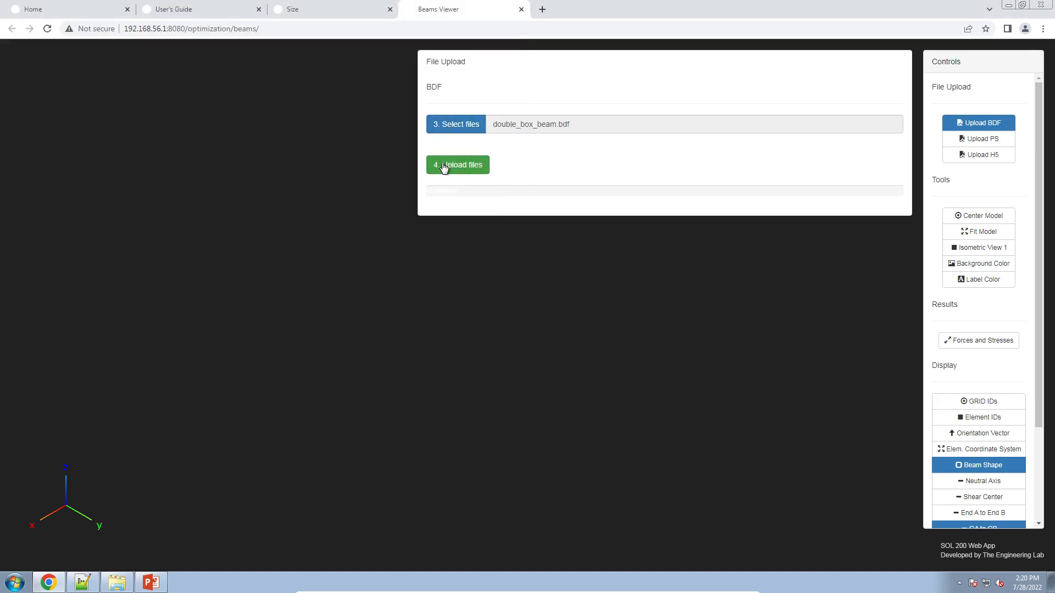
left_click(442, 164)
left_click(981, 123)
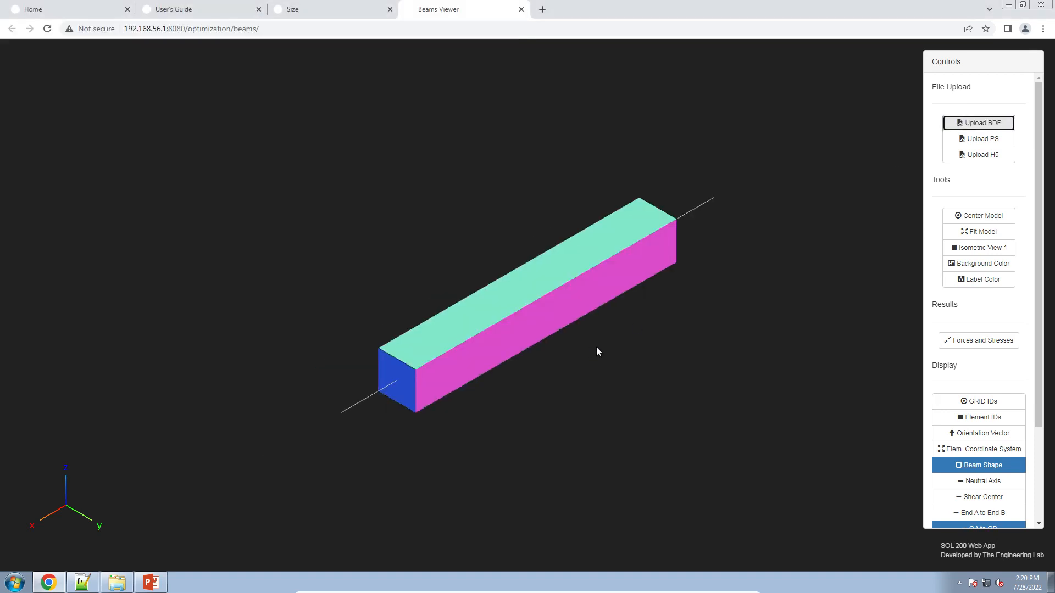
left_click_drag(596, 347, 387, 399)
In Notepad++, examine the MAT1 material, the PCOMP layups and the PBEAM3 property entry of double_box_beam.bdf.
left_click(78, 584)
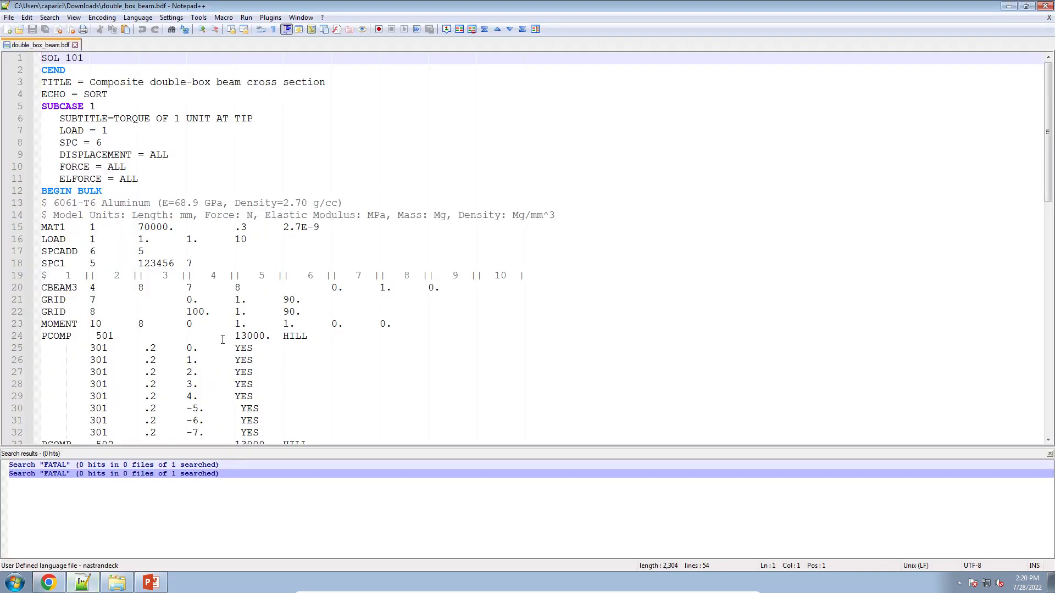
scroll(267, 242, "down", 6)
scroll(405, 304, "up", 6)
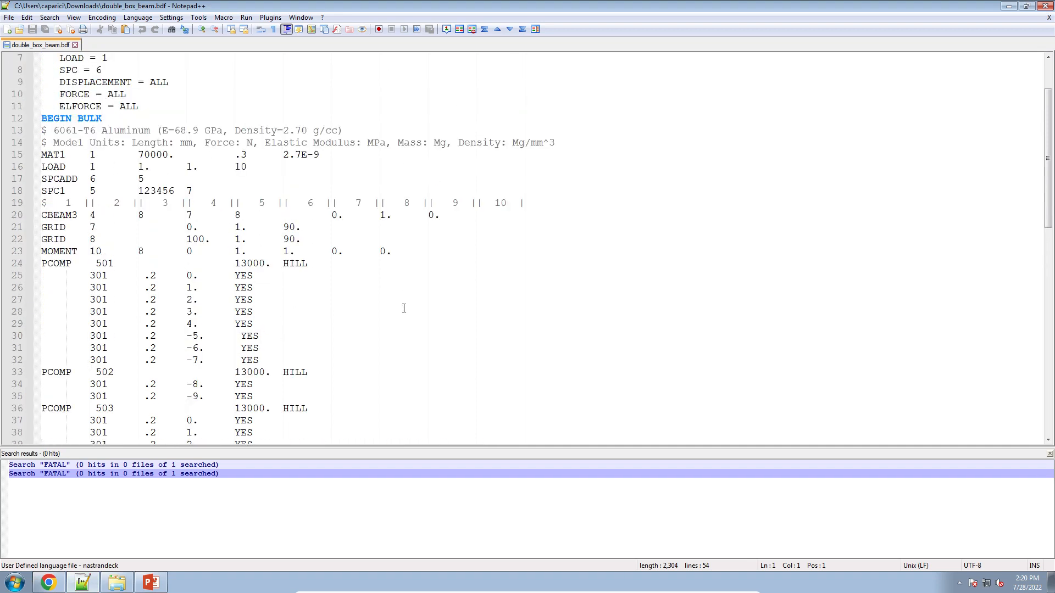
triple_click(126, 230)
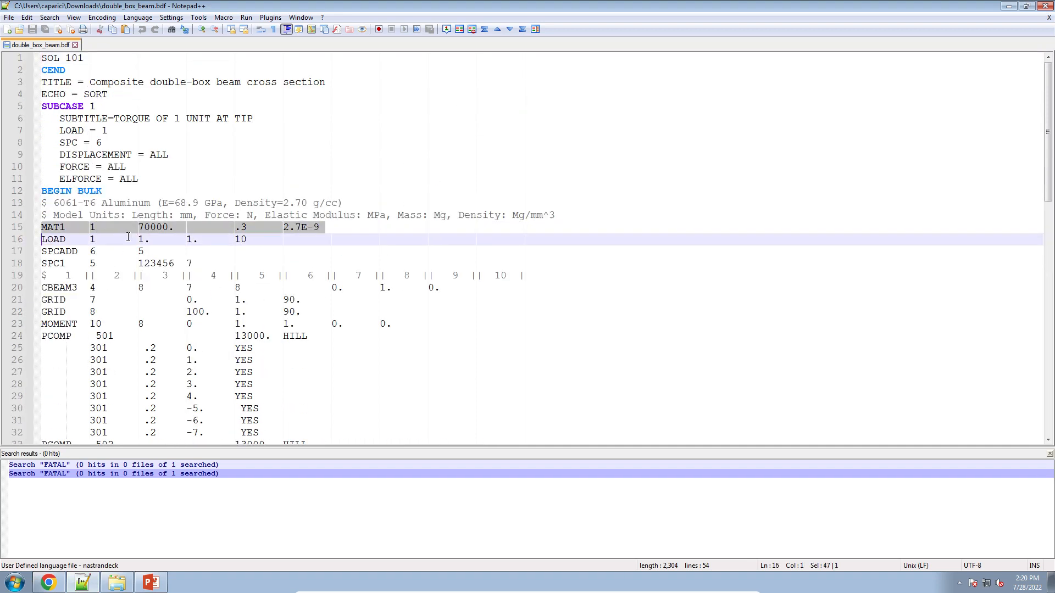
scroll(128, 237, "down", 11)
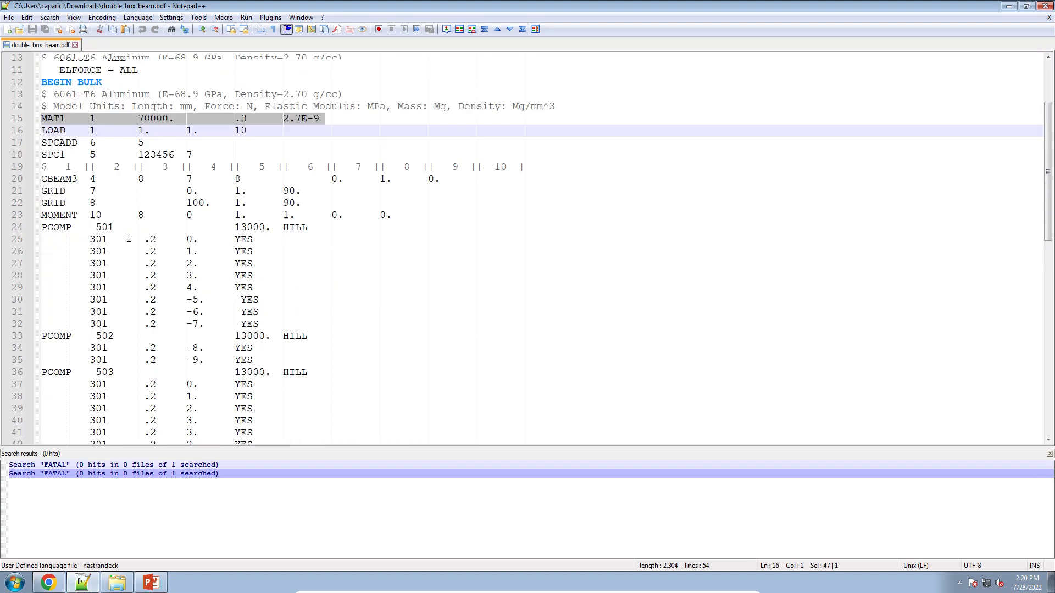
left_click(55, 265)
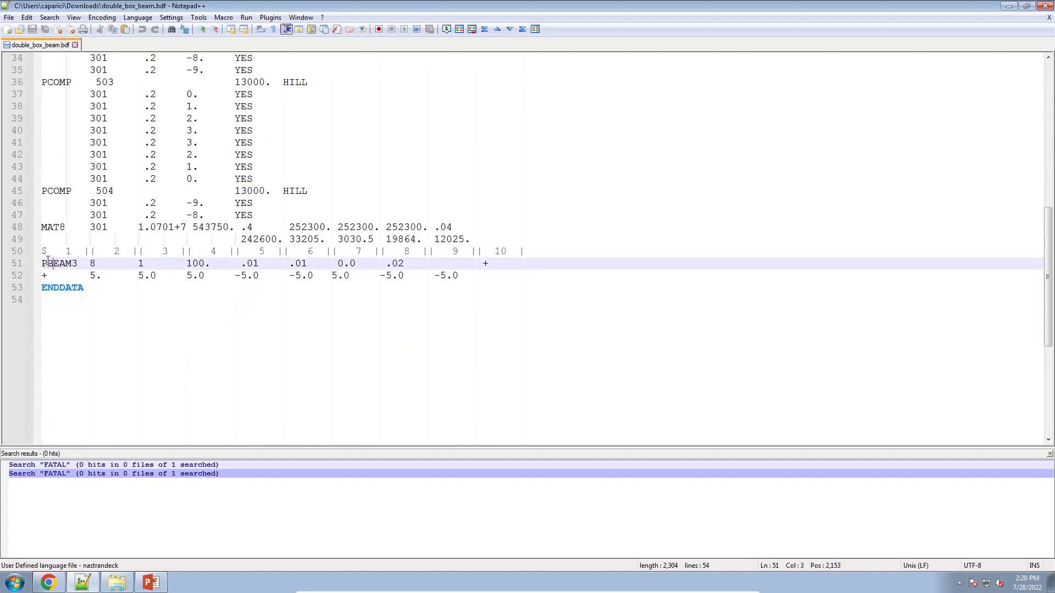
left_click_drag(48, 265, 456, 286)
scroll(465, 316, "up", 3, "ctrl")
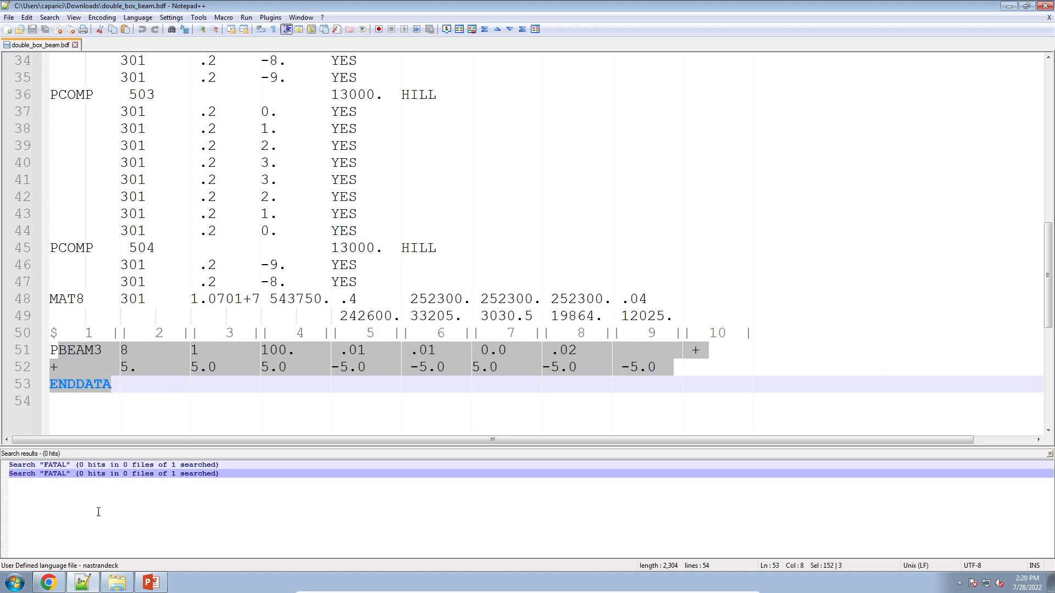
Glance at the beam in the Beams Viewer, then locate and highlight the CBEAM3 element entry in Notepad++.
left_click(42, 576)
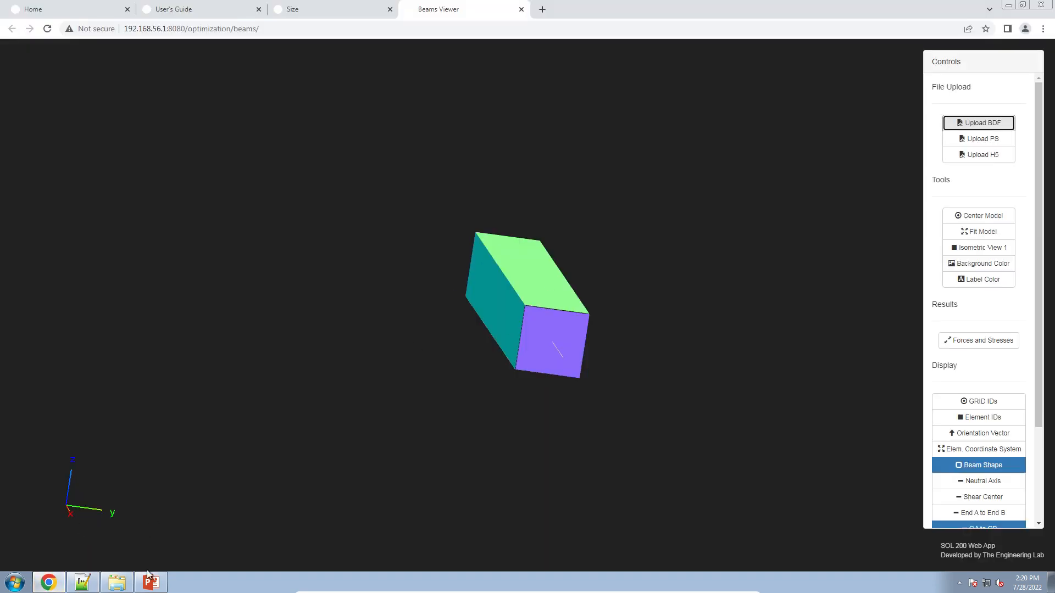
left_click(83, 581)
scroll(216, 351, "up", 10)
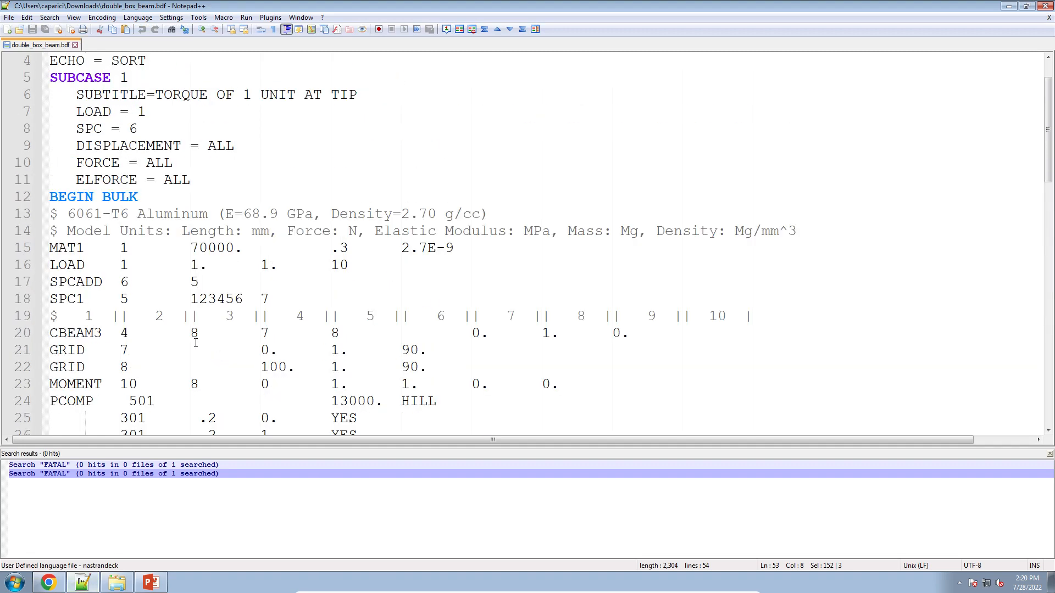
triple_click(168, 332)
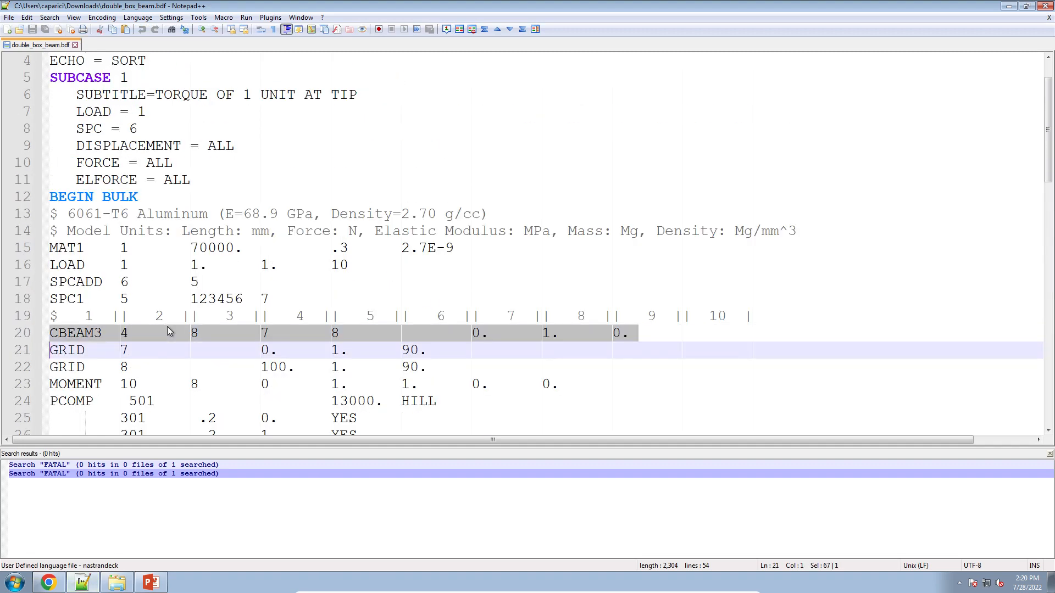
In the Beams Viewer, turn on element IDs, turn off the beam shape, and compare the element with its CBEAM3 entry.
left_click(52, 582)
left_click(1003, 417)
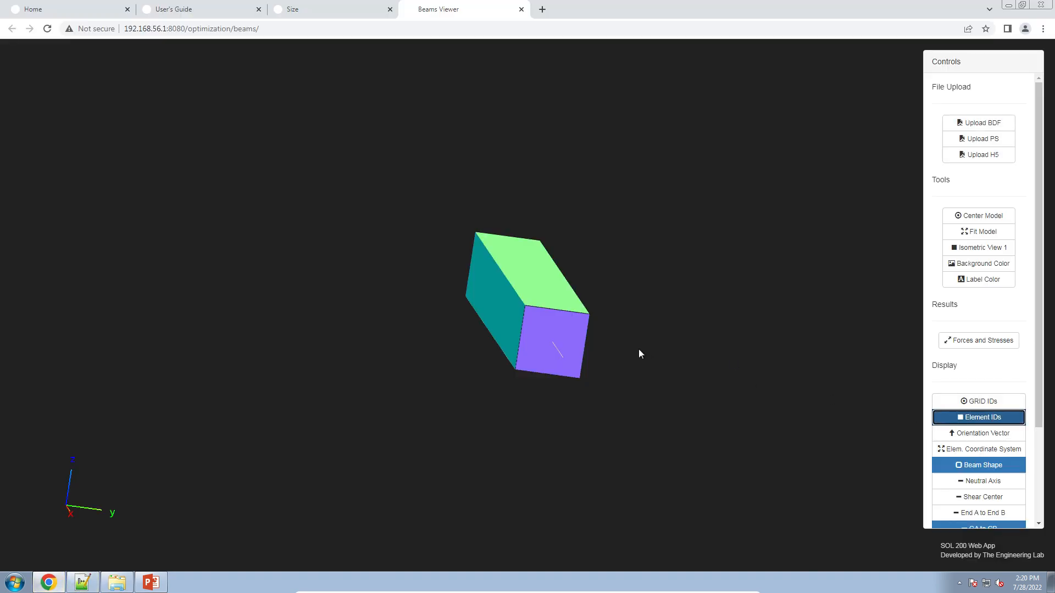
left_click_drag(638, 348, 570, 189)
scroll(521, 286, "up", 5)
scroll(570, 189, "up", 2)
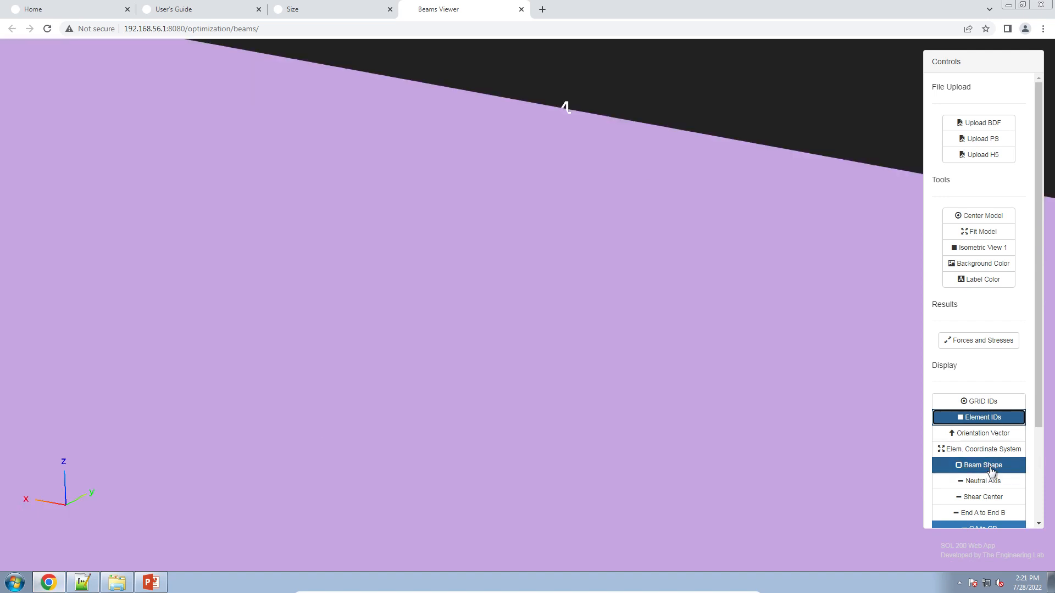
left_click(988, 466)
scroll(572, 152, "down", 4)
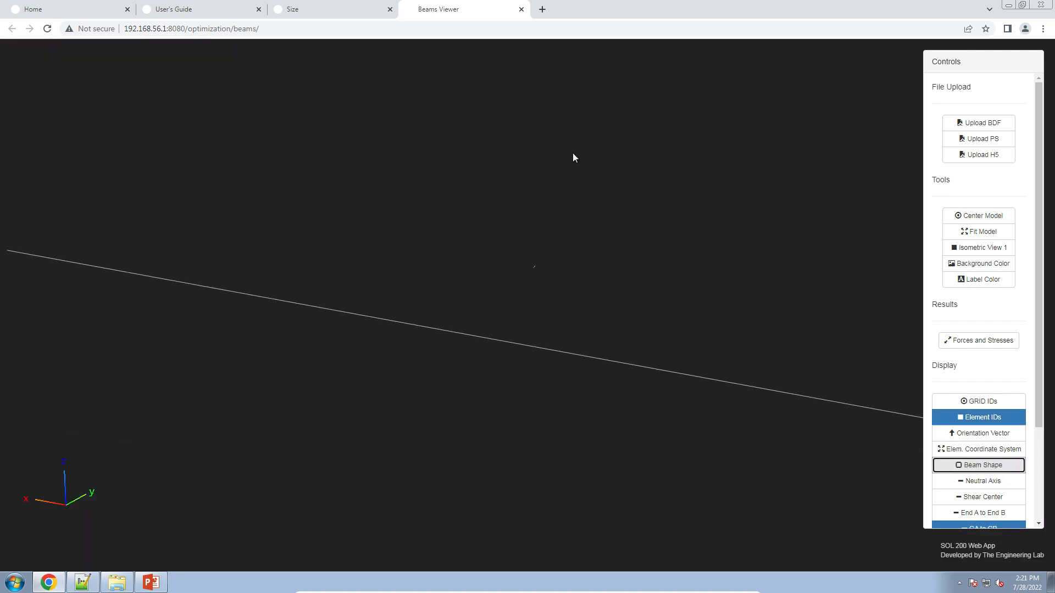
left_click(83, 582)
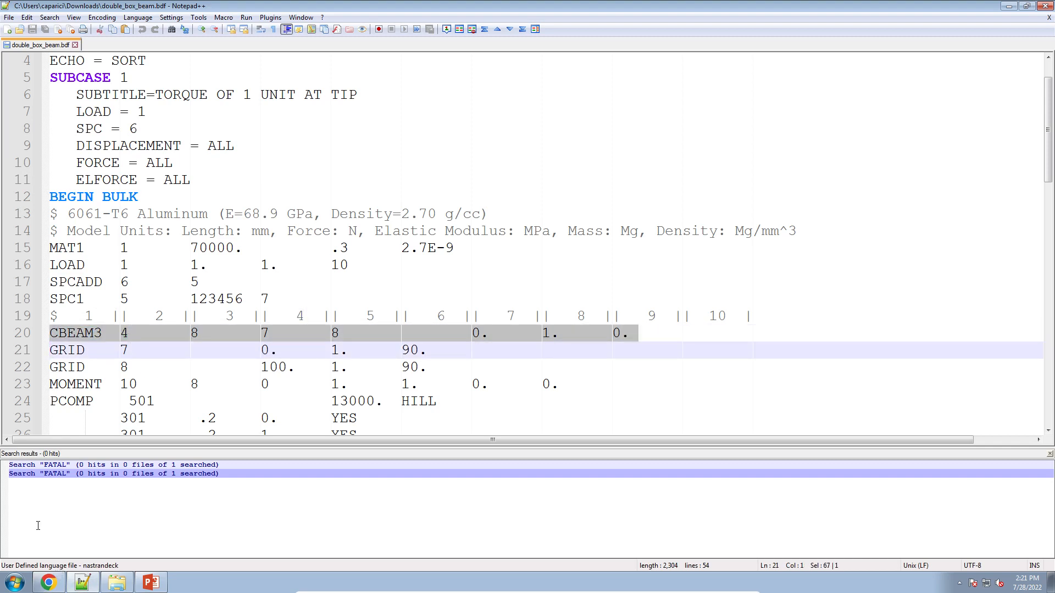
left_click(48, 583)
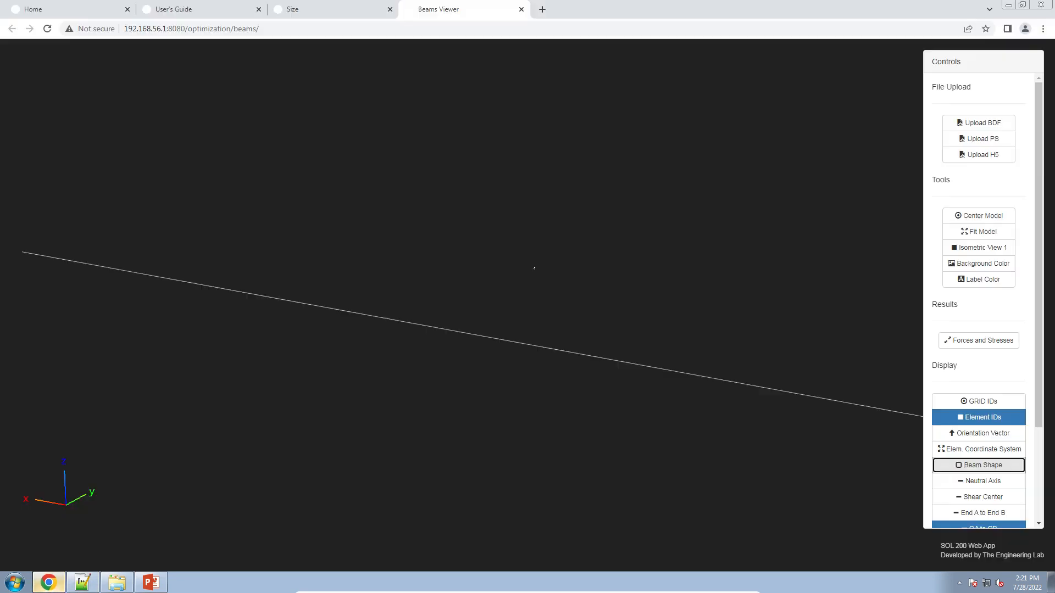
Return to the Size web app's results page and open the PBMSECT app.
left_click(77, 15)
left_click(303, 6)
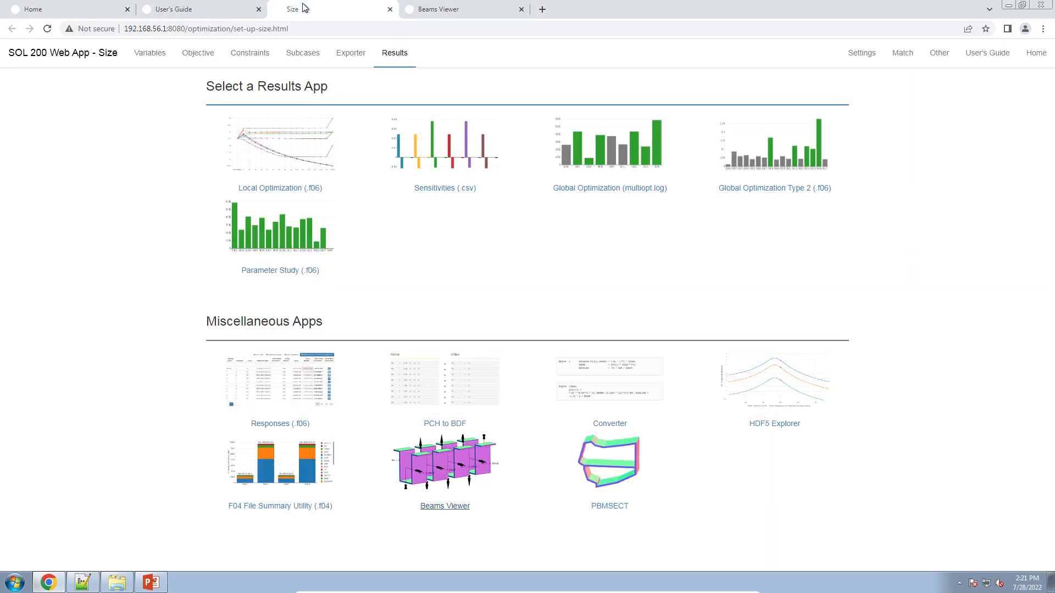
left_click(625, 482)
Switch to Notepad++ and close the search results pane below the BDF file.
left_click(83, 582)
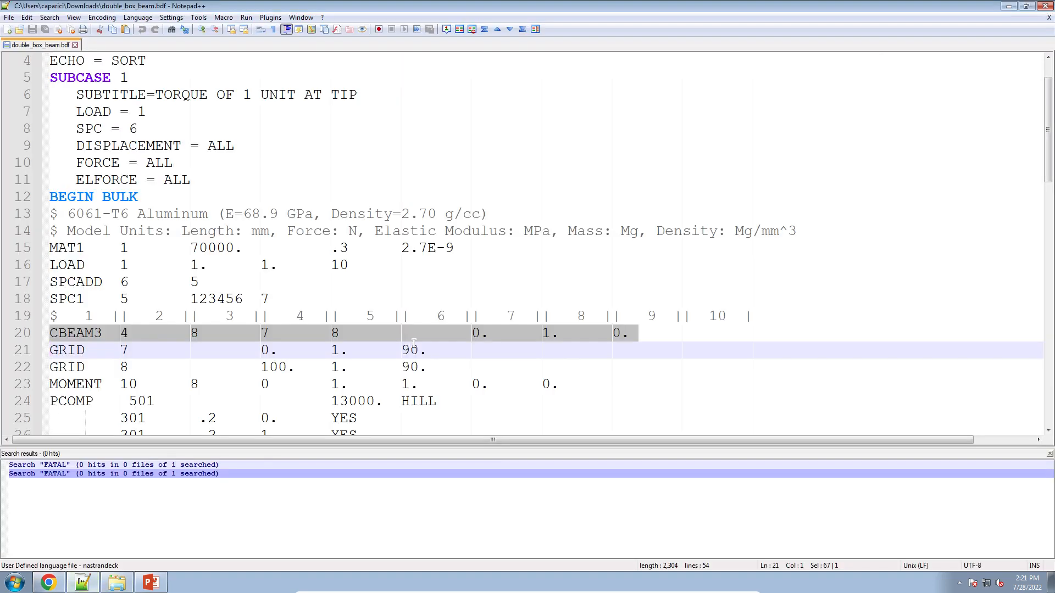
left_click(1050, 454)
In Chrome, select double_box_beam.bdf from the Downloads folder and upload it to the PBMSECT app.
left_click(48, 582)
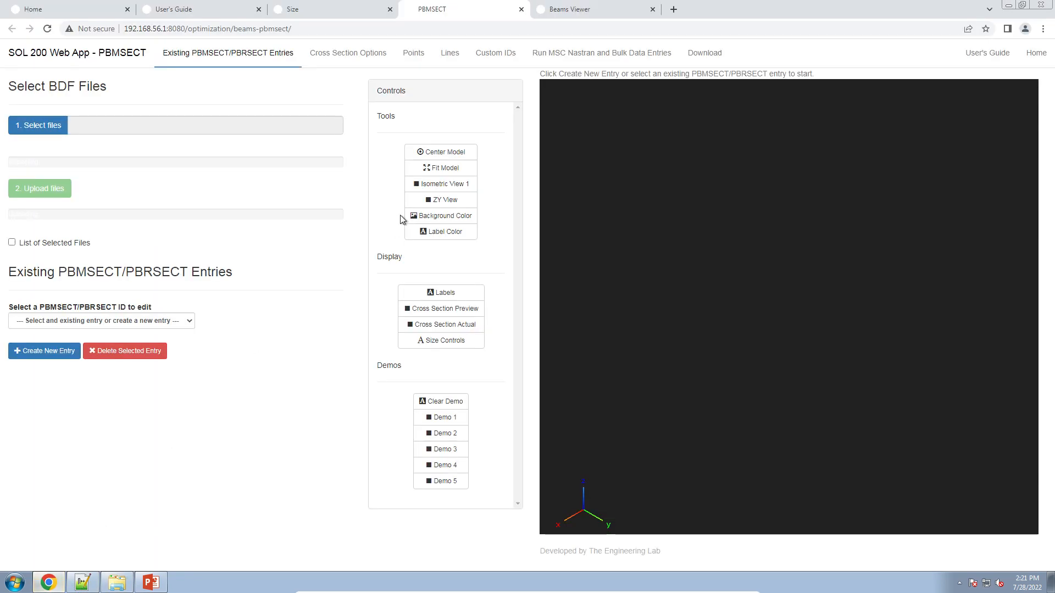
left_click(60, 126)
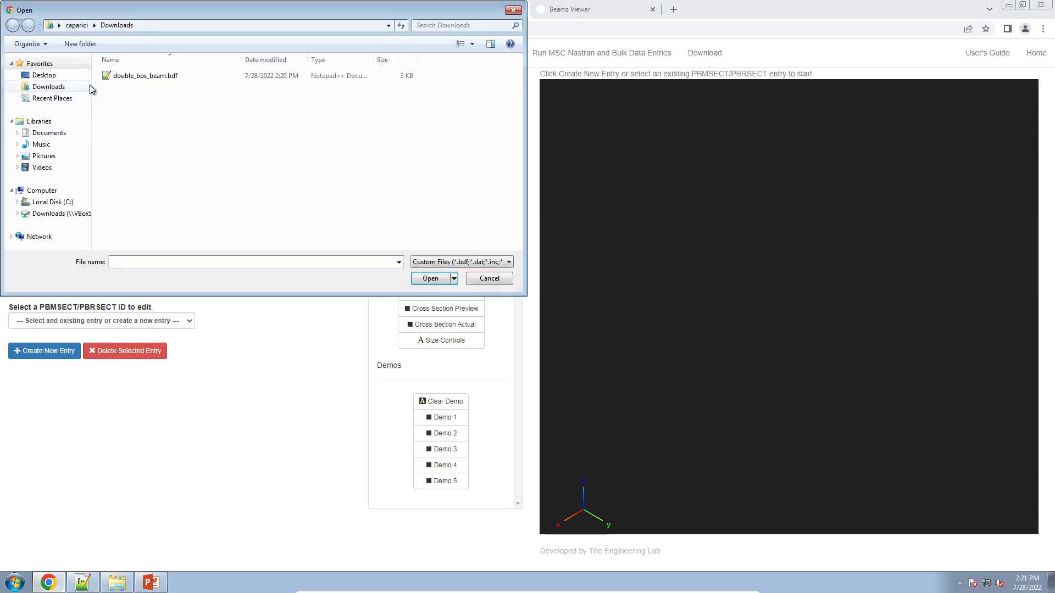
key("Escape")
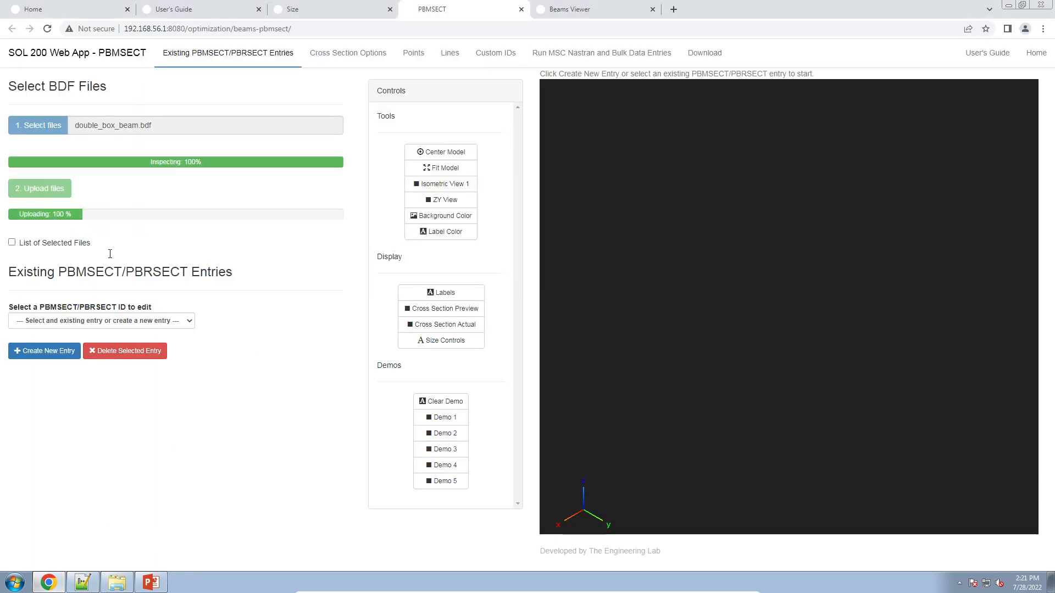
Switch to Notepad++ and examine the PCOMP composite layup entries in double_box_beam.bdf.
left_click(84, 583)
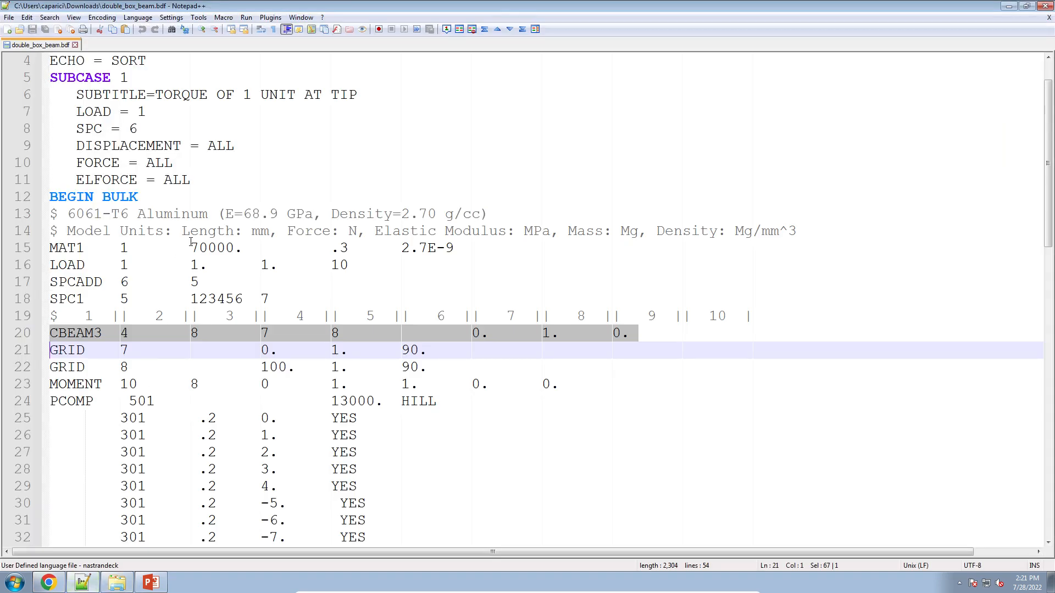
scroll(211, 237, "down", 10)
scroll(190, 245, "up", 4)
scroll(190, 245, "up", 2)
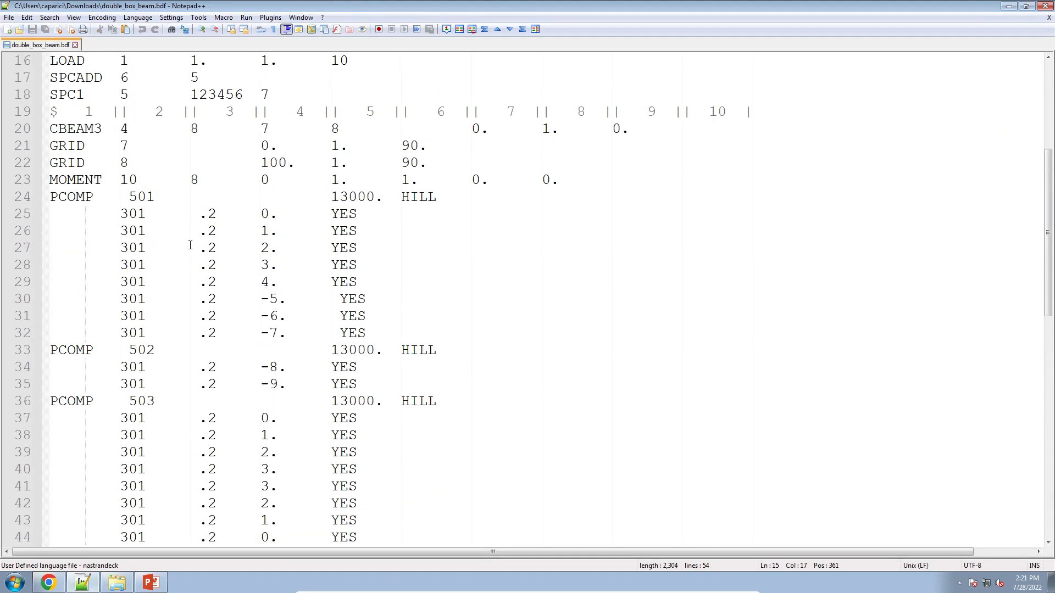
left_click(175, 237)
left_click_drag(102, 197, 407, 378)
scroll(274, 352, "down", 3)
scroll(407, 377, "up", 2)
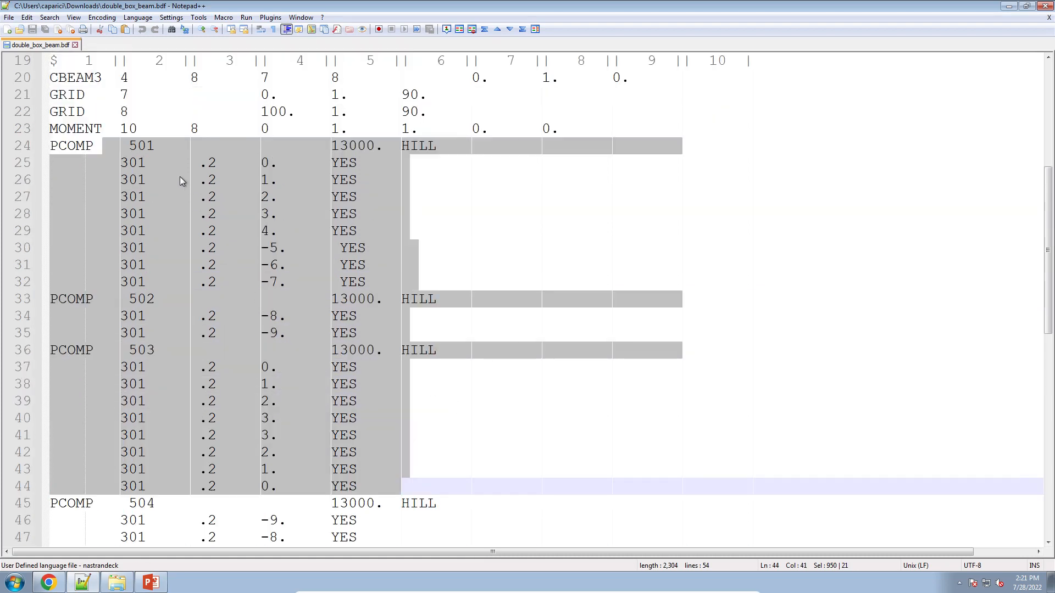
Return to Chrome and create a new entry in the PBMSECT app, keeping PBMSECT as its entry type.
left_click(49, 582)
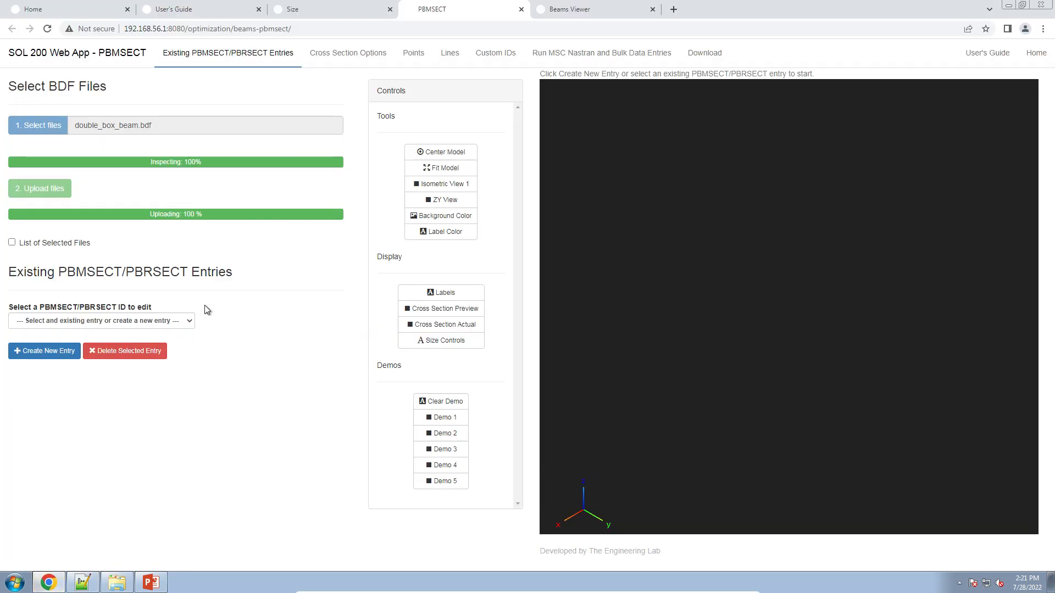
left_click(63, 353)
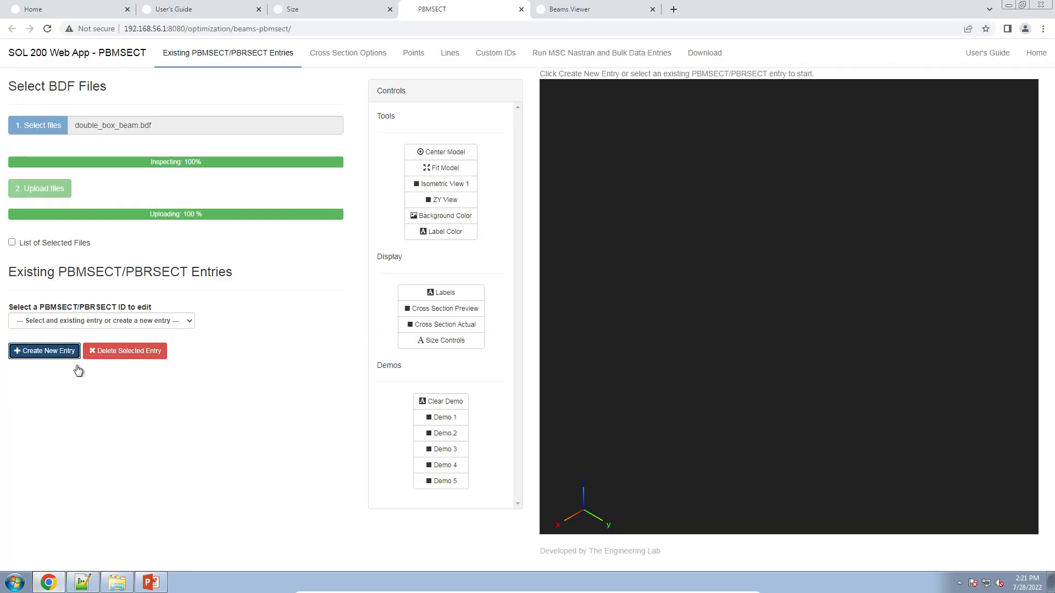
scroll(142, 343, "down", 3)
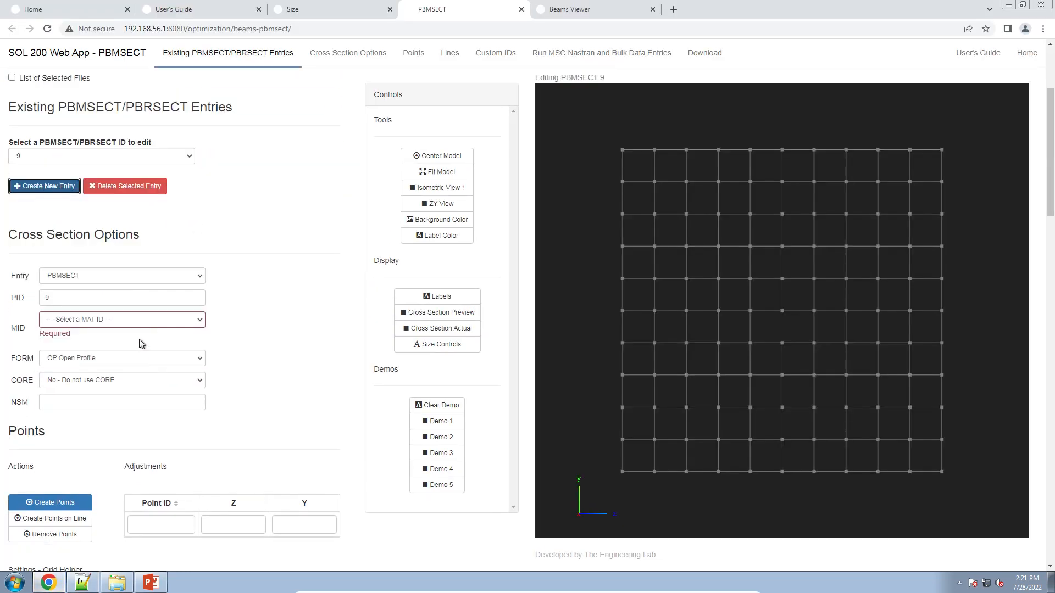
left_click(240, 279)
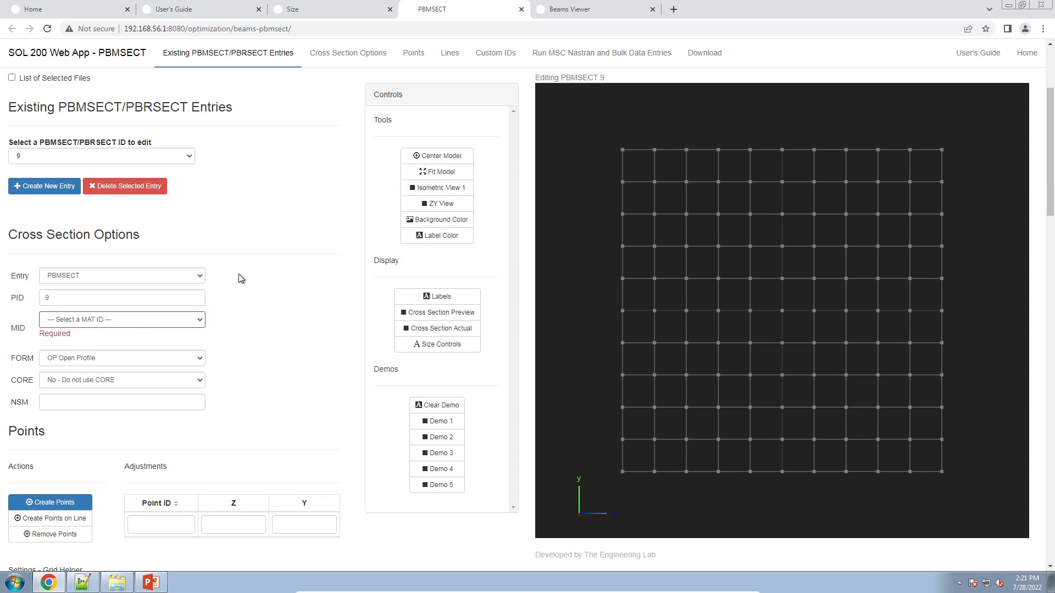
left_click(191, 278)
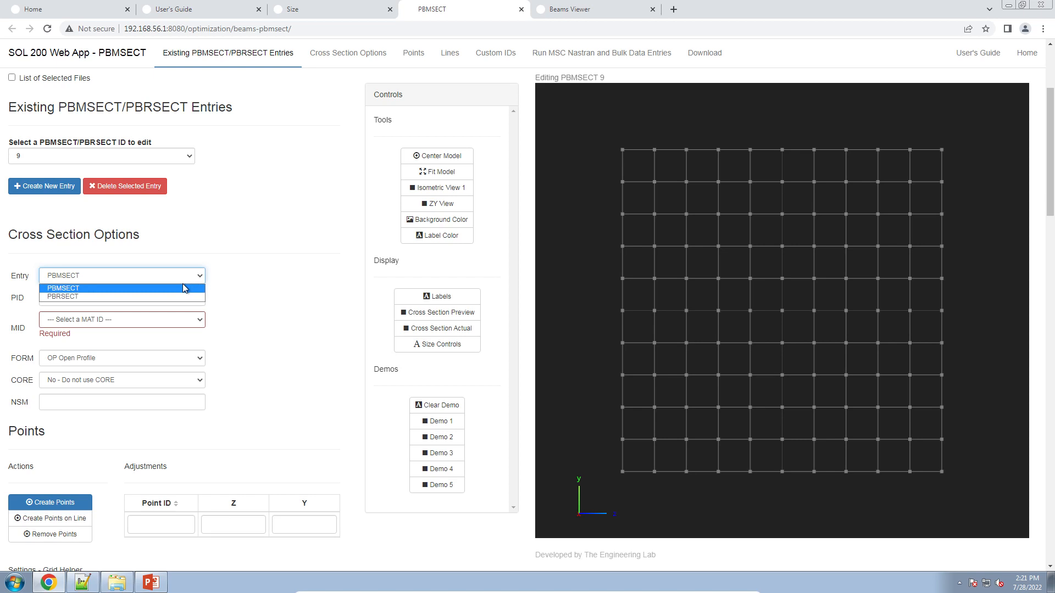
left_click(184, 291)
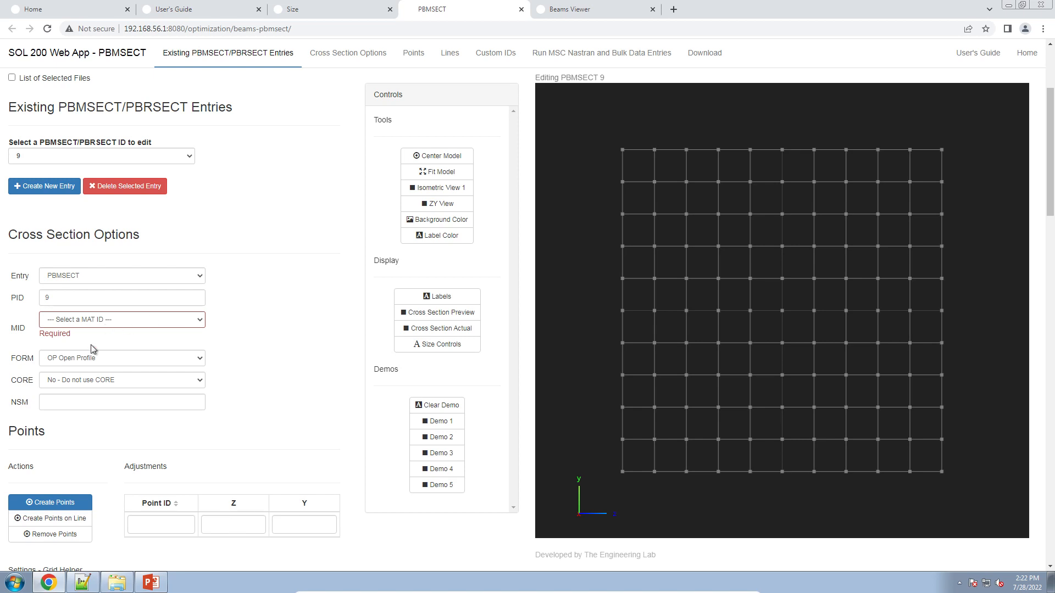
Keep the form as OP Open Profile and set CORE to "Yes - Use CORE (Only for PBMSECT OP or CP)".
left_click(101, 362)
left_click(101, 362)
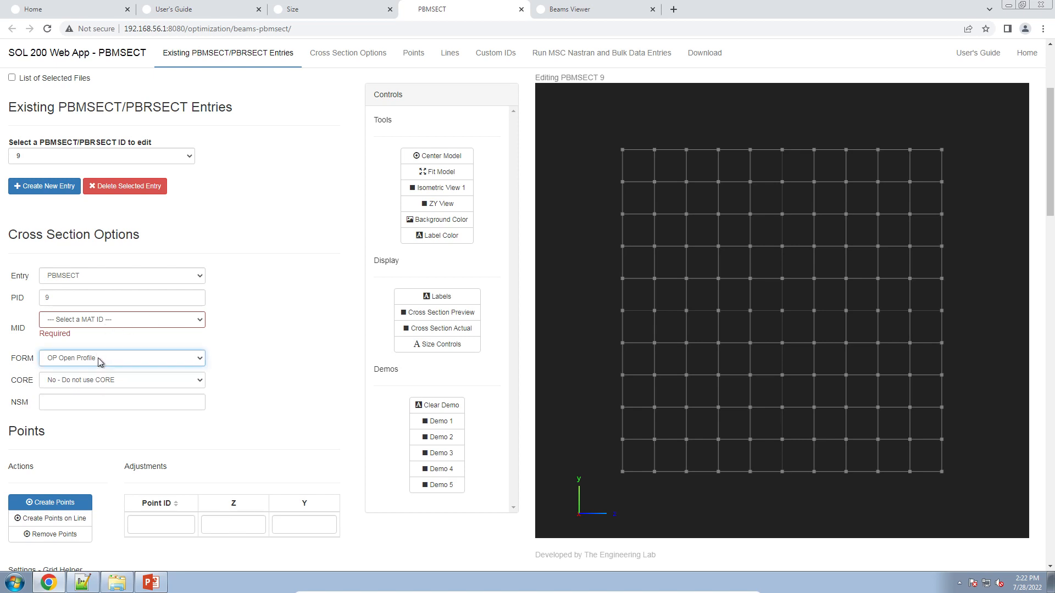
left_click(87, 376)
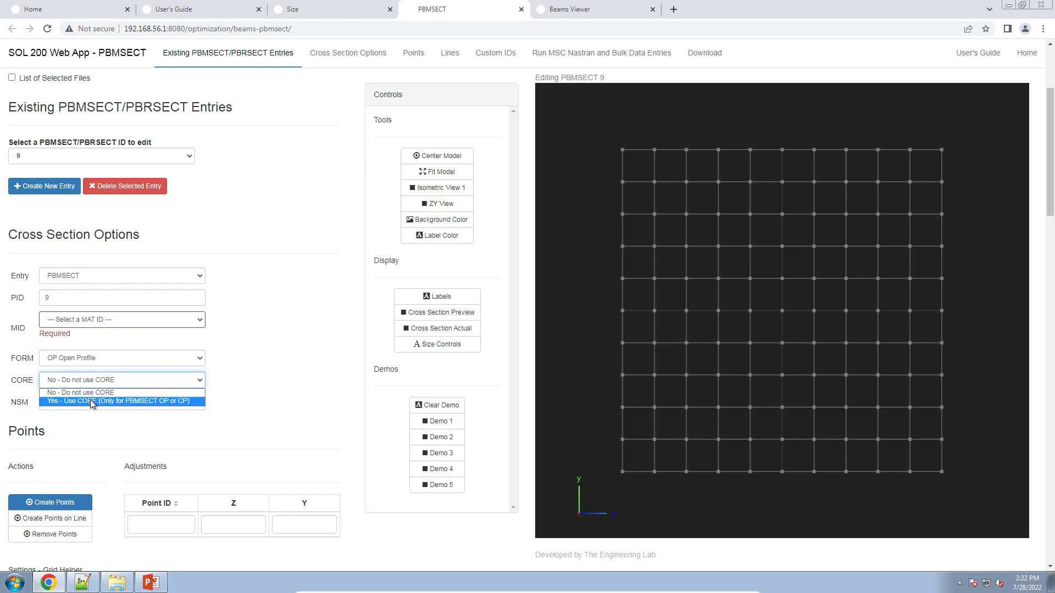
left_click(91, 401)
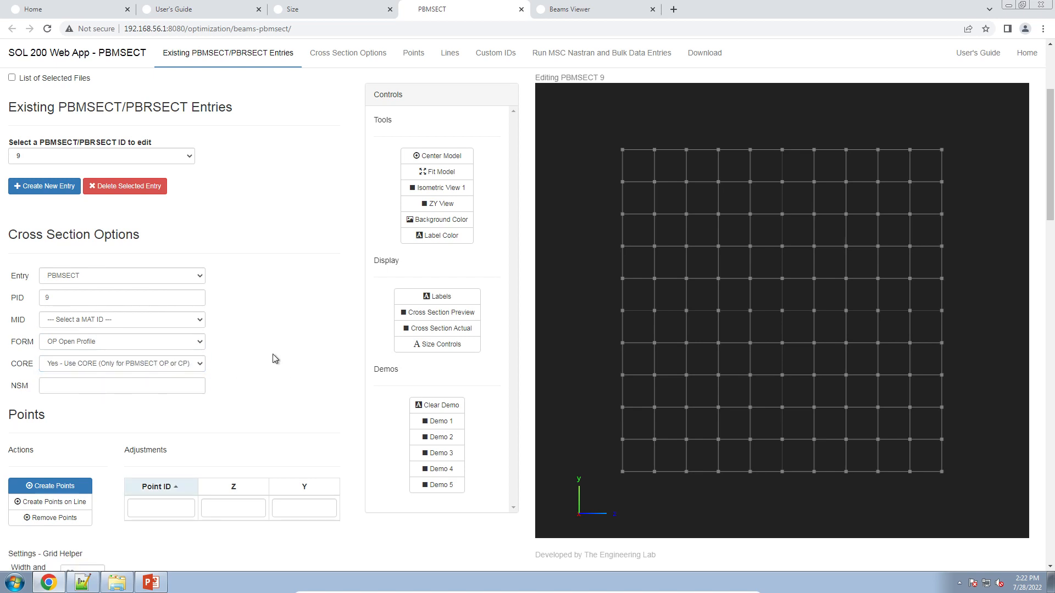
scroll(271, 334, "down", 1)
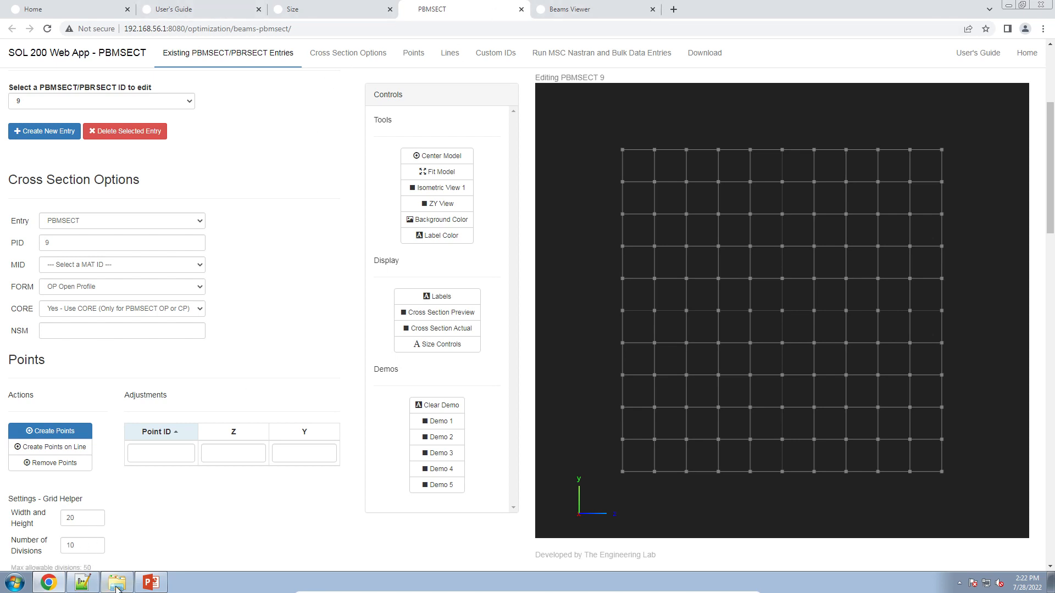
Open the Composite Arbitrary Beam Cross Section tutorial PDF from the User's Guide and go back to the guide.
left_click(151, 583)
left_click(49, 582)
left_click(187, 9)
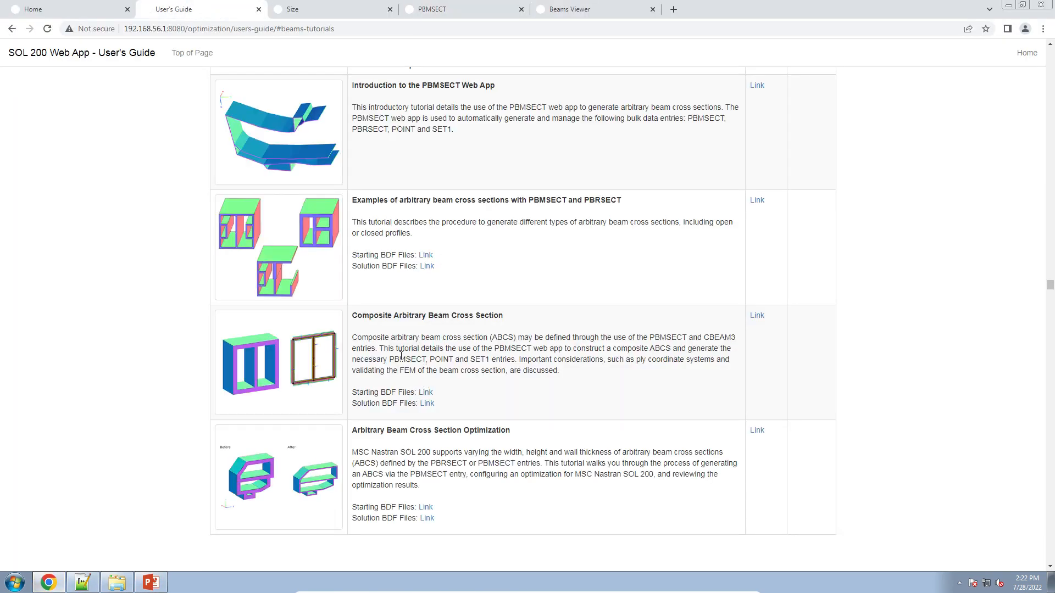
left_click(757, 316)
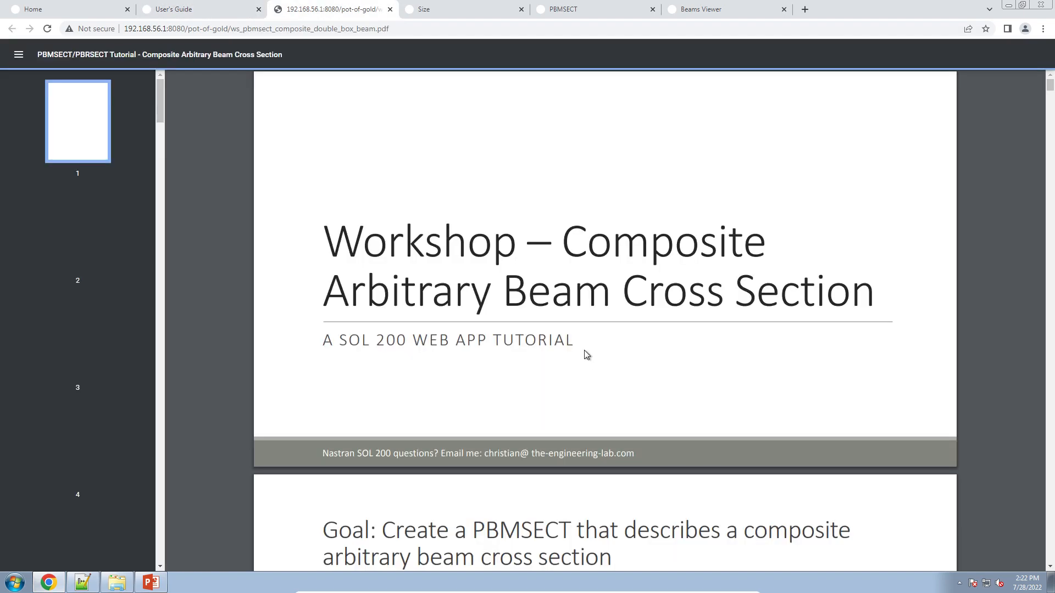
left_click(189, 11)
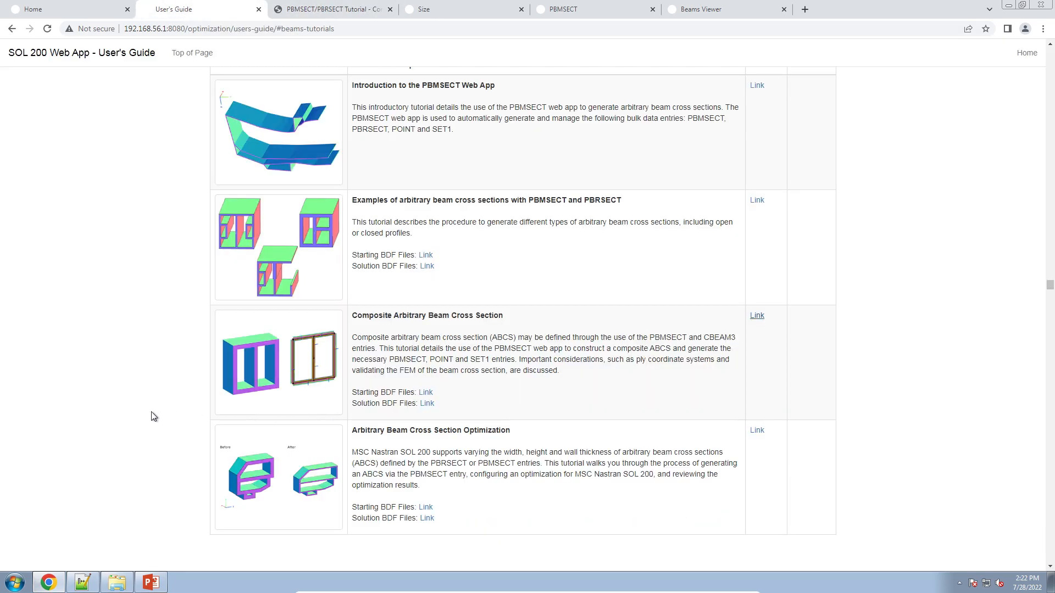
View the workshop slides in PowerPoint and return to the PBMSECT app in Chrome.
left_click(144, 590)
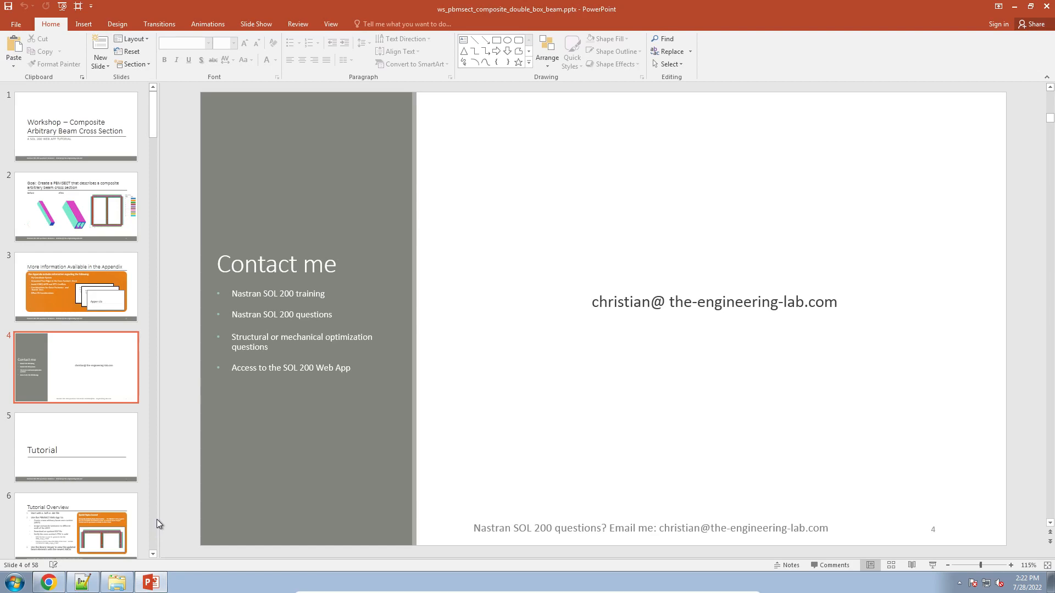
left_click(49, 582)
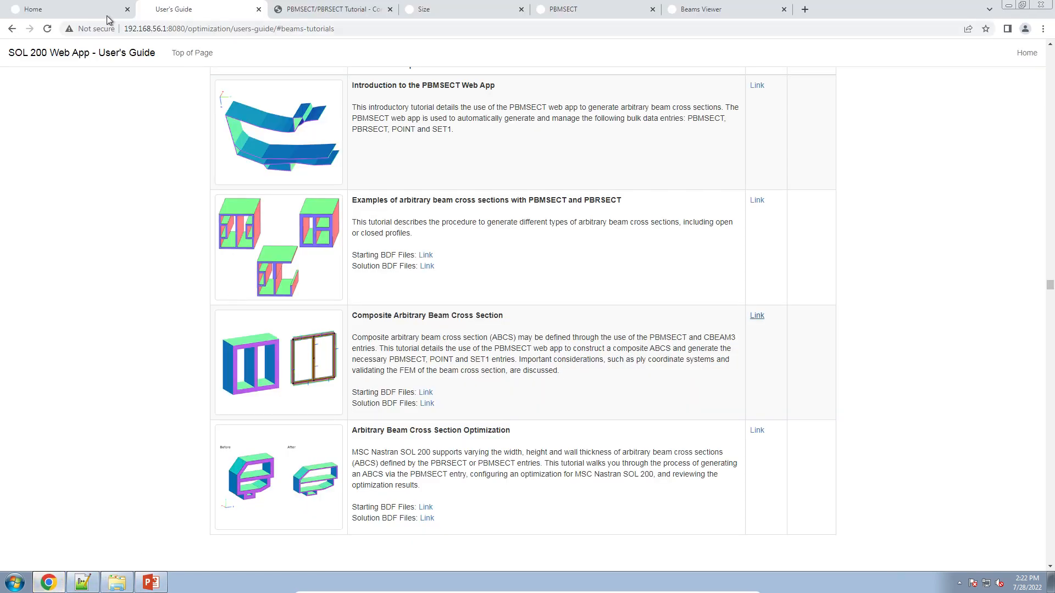
left_click(630, 17)
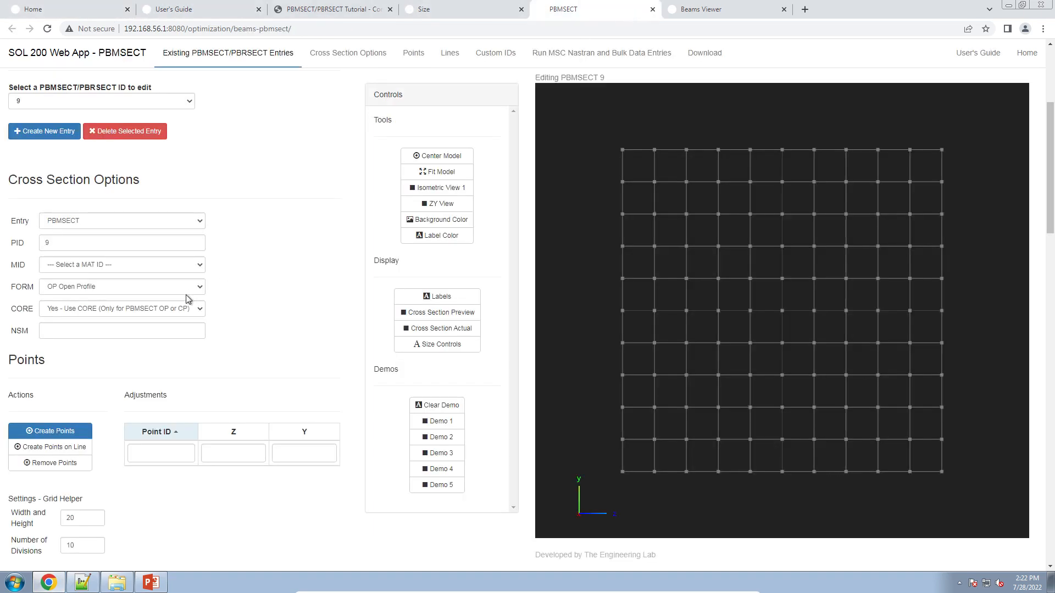
Check the Grid Helper's width and height setting against the model's length unit in double_box_beam.bdf in Notepad++.
scroll(121, 418, "down", 3)
double_click(82, 405)
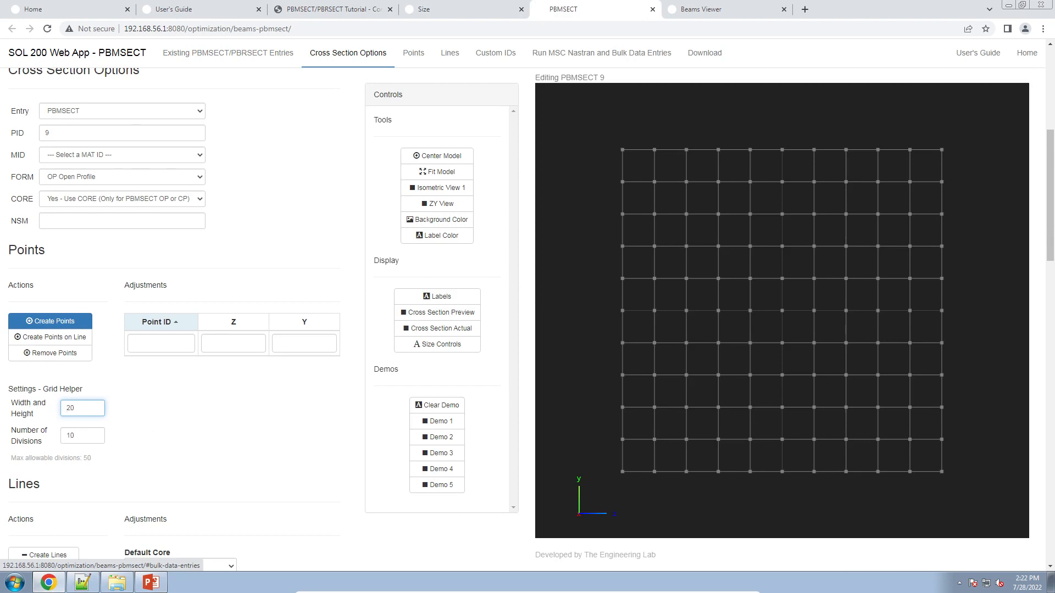
left_click(82, 582)
left_click(356, 353)
scroll(362, 362, "up", 6)
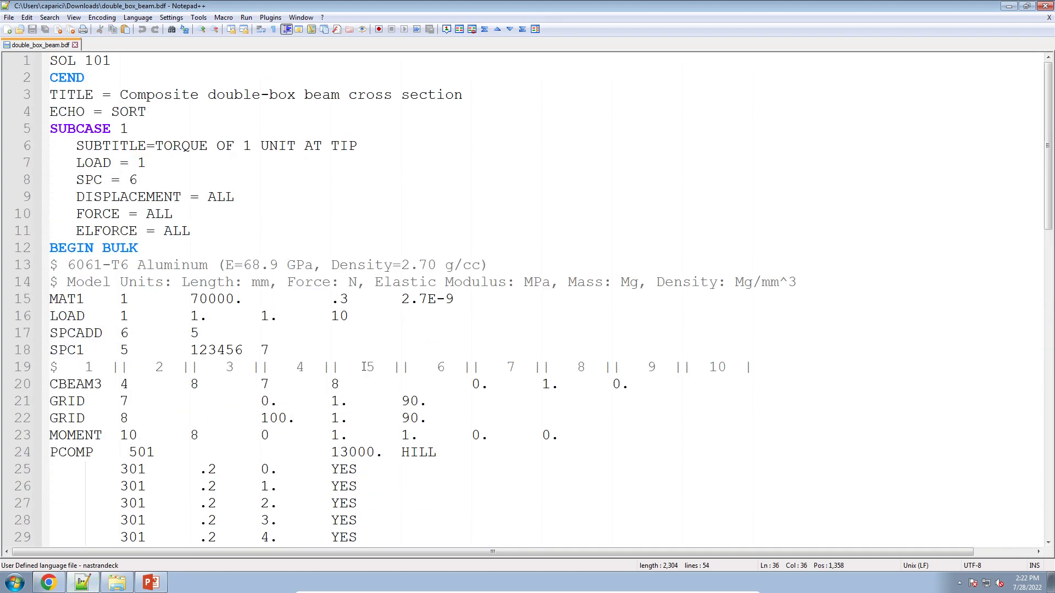
left_click_drag(299, 245, 383, 517)
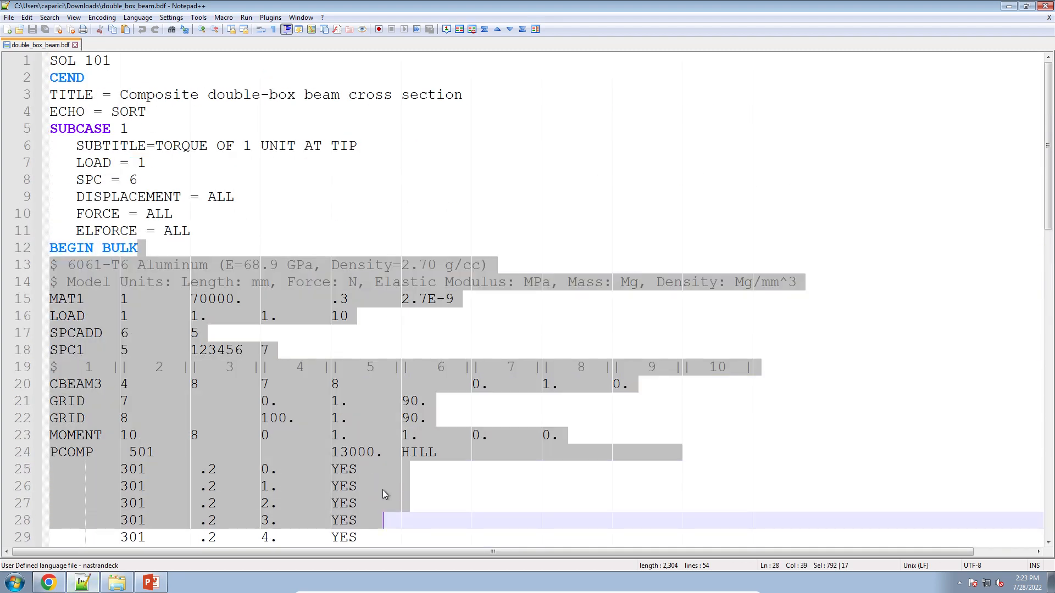
left_click(282, 316)
left_click_drag(191, 283, 272, 287)
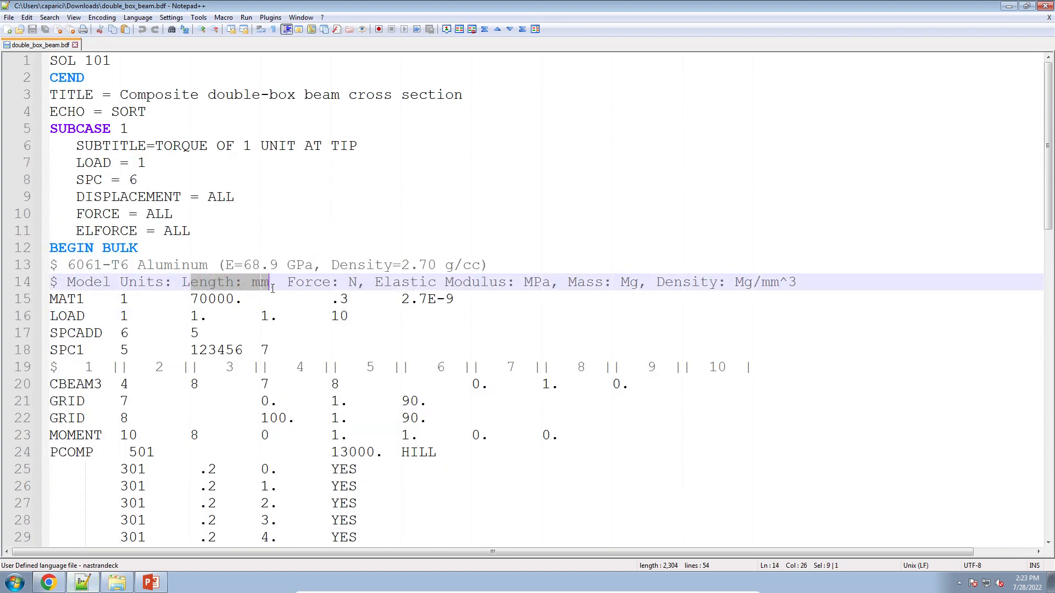
Examine the full model units comment and the MAT8 material values in the BDF file for unit consistency.
scroll(152, 488, "down", 12)
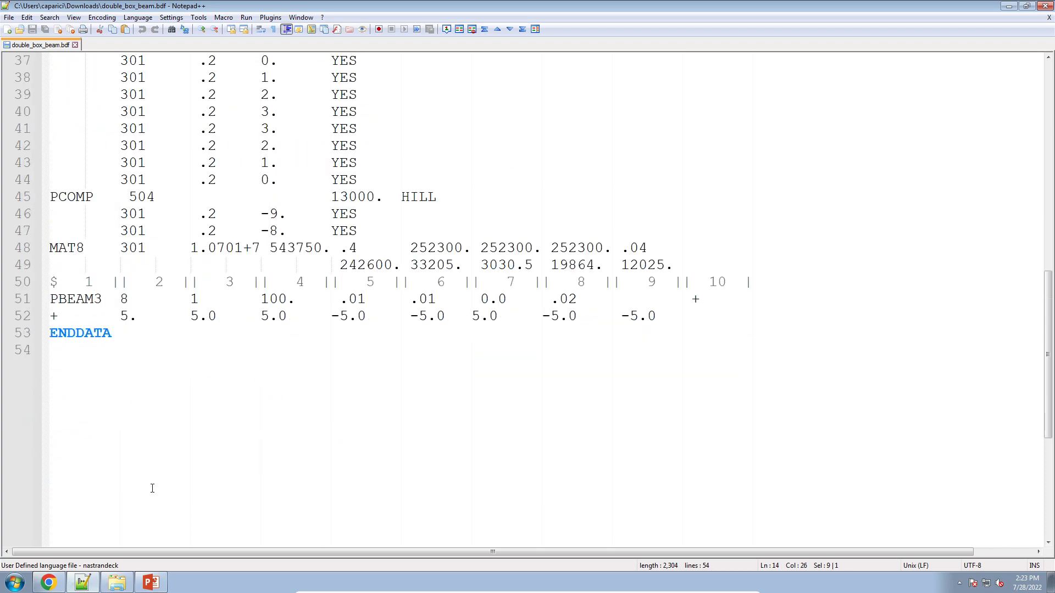
scroll(149, 487, "up", 3)
scroll(174, 451, "up", 9)
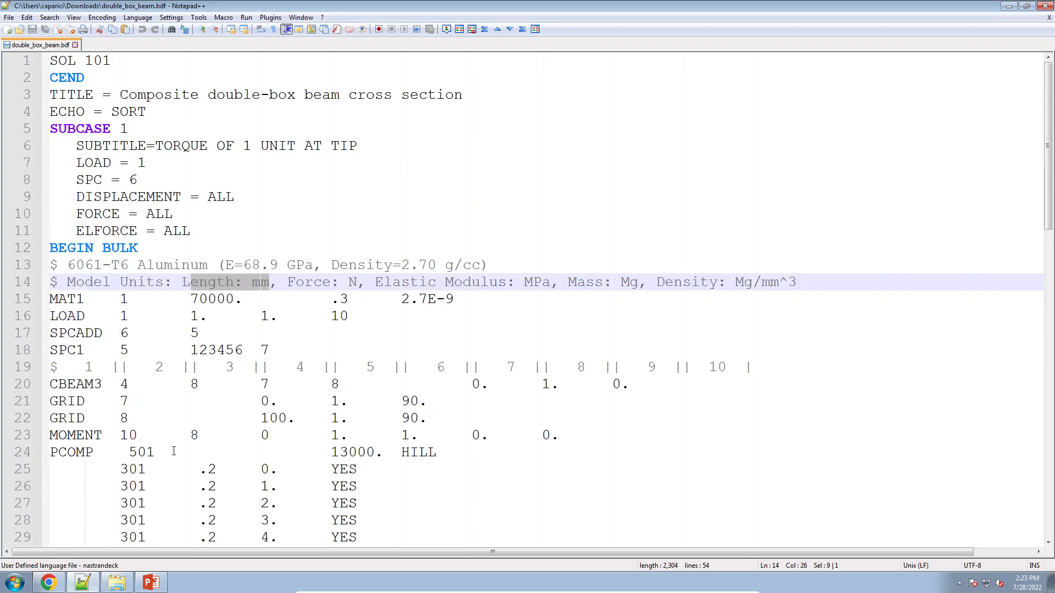
scroll(281, 283, "down", 2)
triple_click(190, 177)
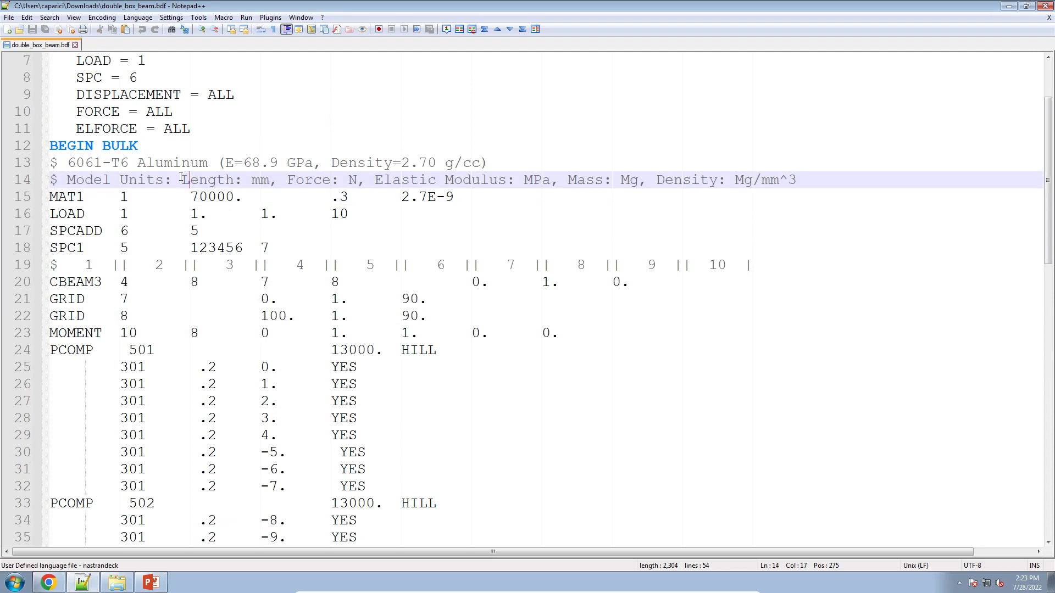
triple_click(183, 178)
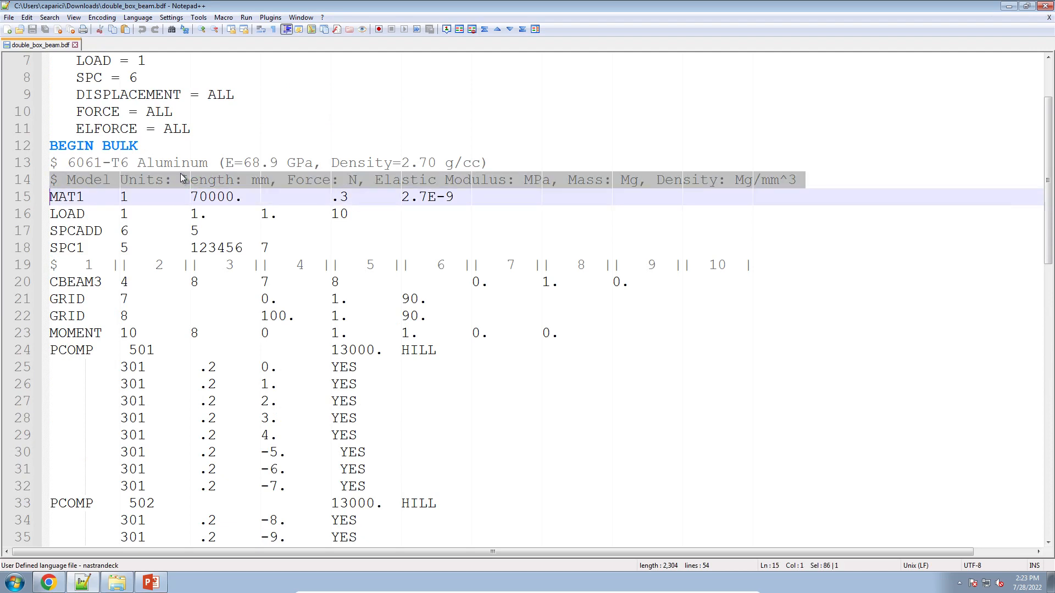
scroll(183, 357, "down", 9)
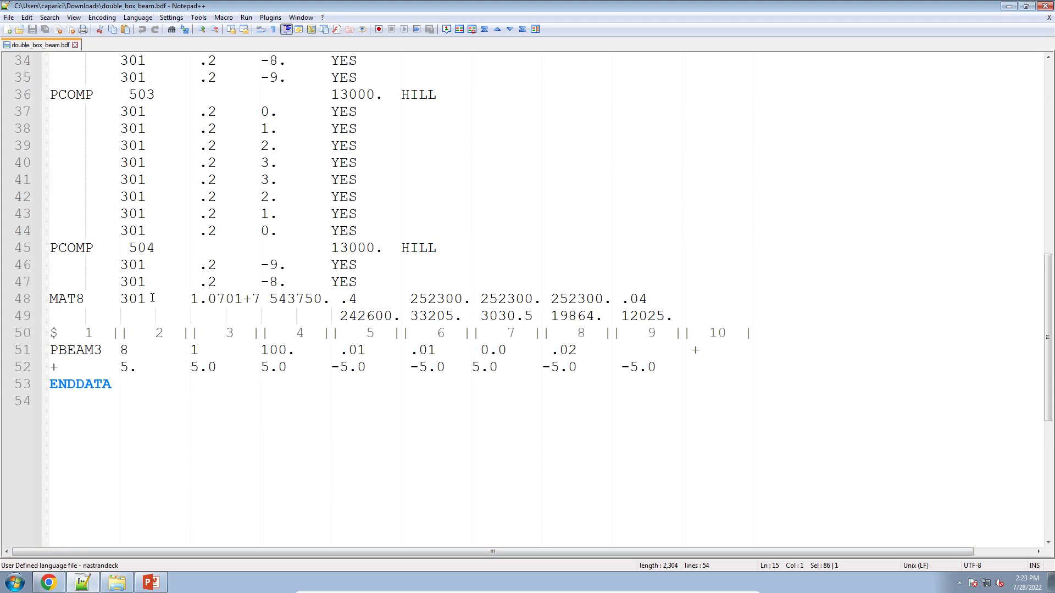
left_click_drag(199, 299, 563, 317)
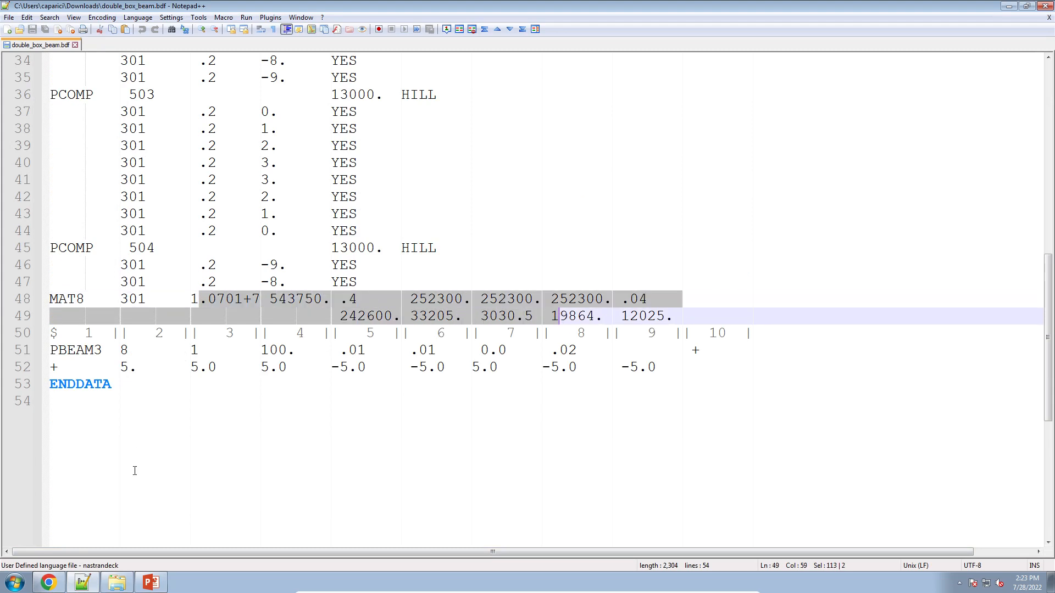
Review the Grid Helper's width and height in Chrome, compare with the BDF entries in Notepad++, and return to the PBMSECT app.
left_click(48, 583)
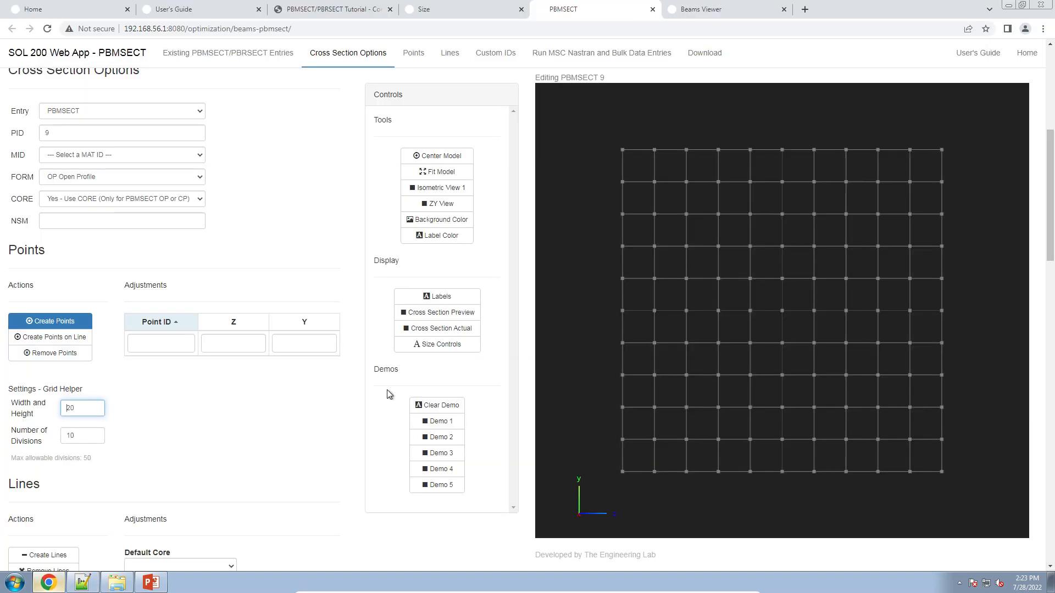
left_click(285, 279)
scroll(110, 374, "down", 1)
double_click(84, 357)
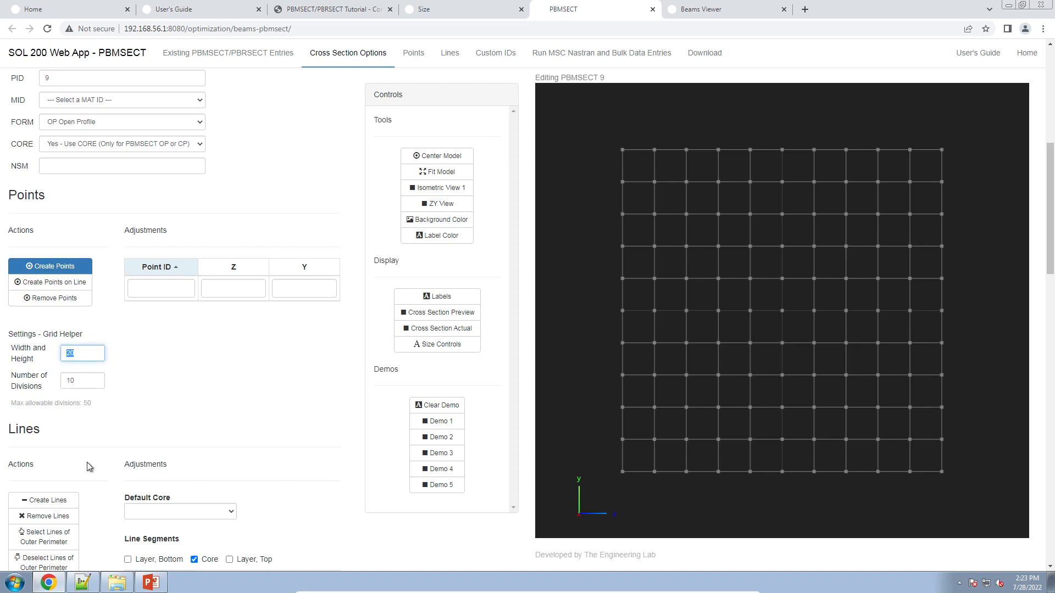
left_click(82, 584)
left_click_drag(377, 397, 104, 77)
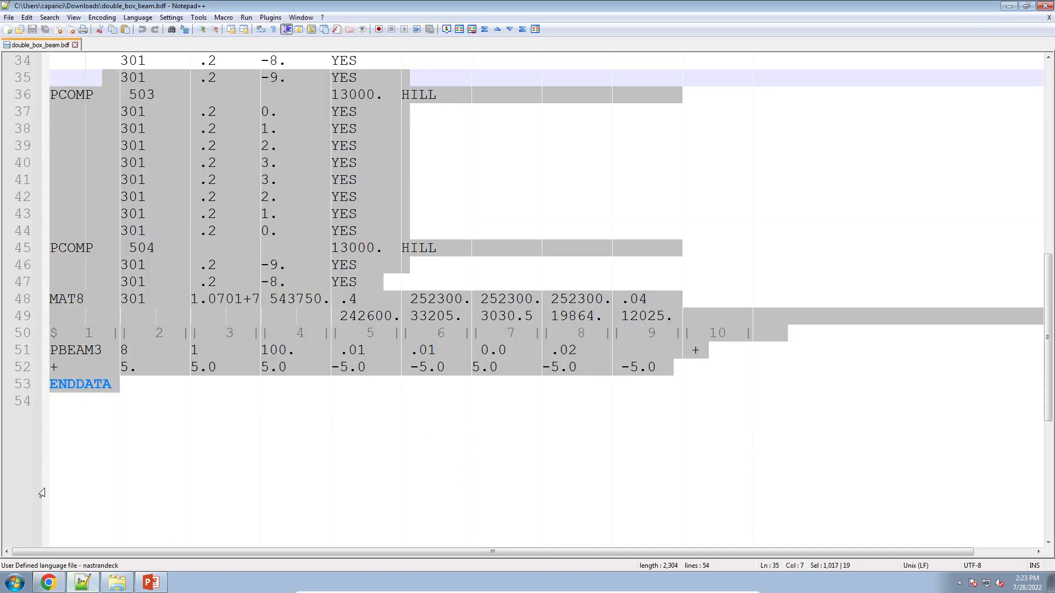
left_click(49, 582)
left_click(270, 374)
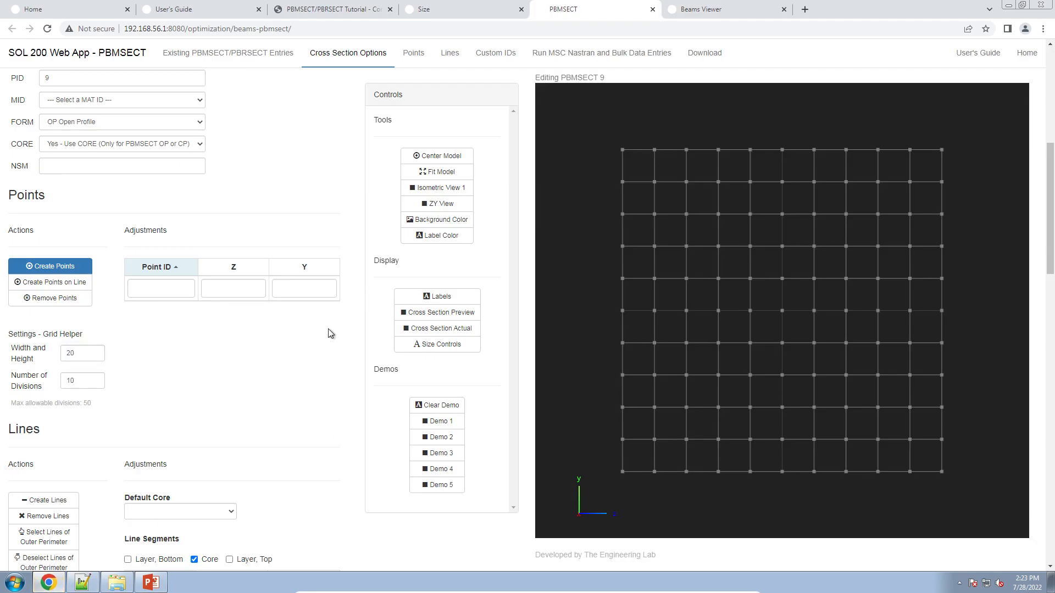
Create four points at the outer corners of the grid, at Z ±10 and Y ±10.
left_click(626, 151)
left_click(941, 150)
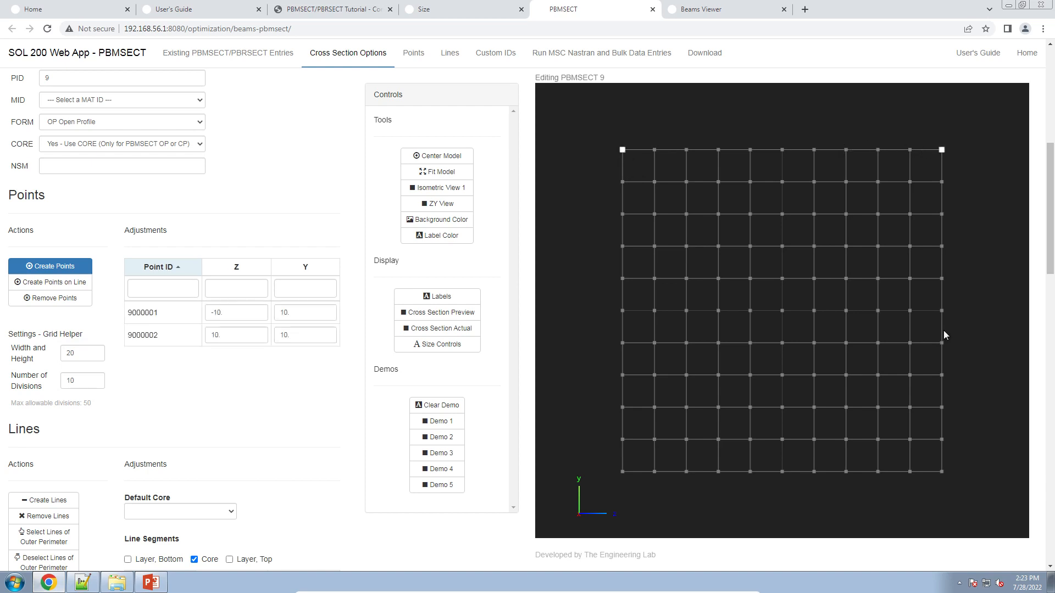
left_click(942, 471)
left_click(623, 472)
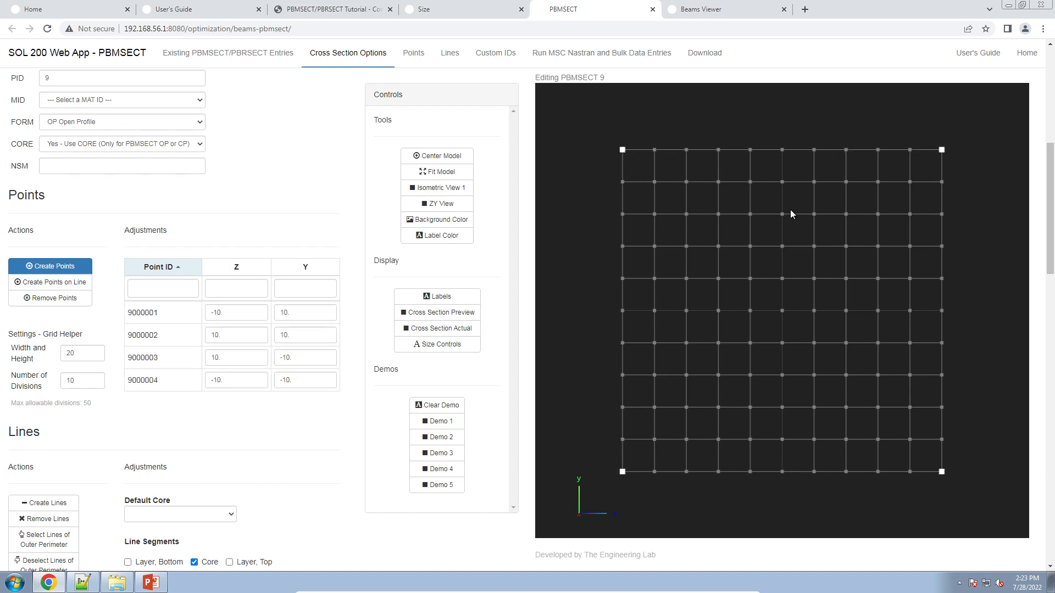
Create three points on the vertical centre line at Z 0 and Y 10, 0 and -10.
left_click(782, 150)
left_click(782, 311)
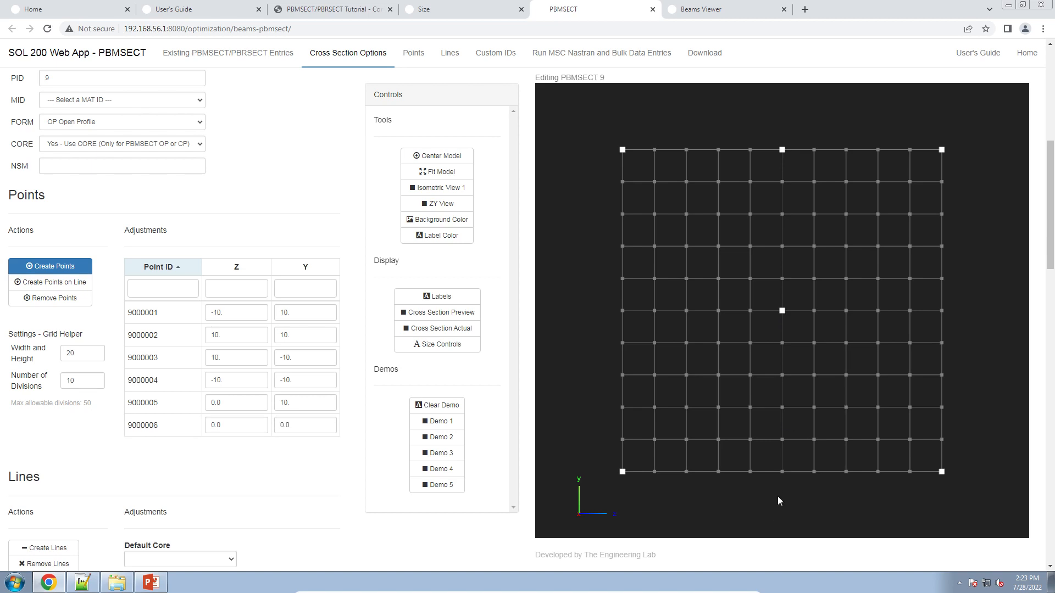
left_click(782, 471)
Create six lines forming the closed outer box, running clockwise from Z -10, Y -10 through the corner and mid-edge points.
scroll(110, 329, "down", 3)
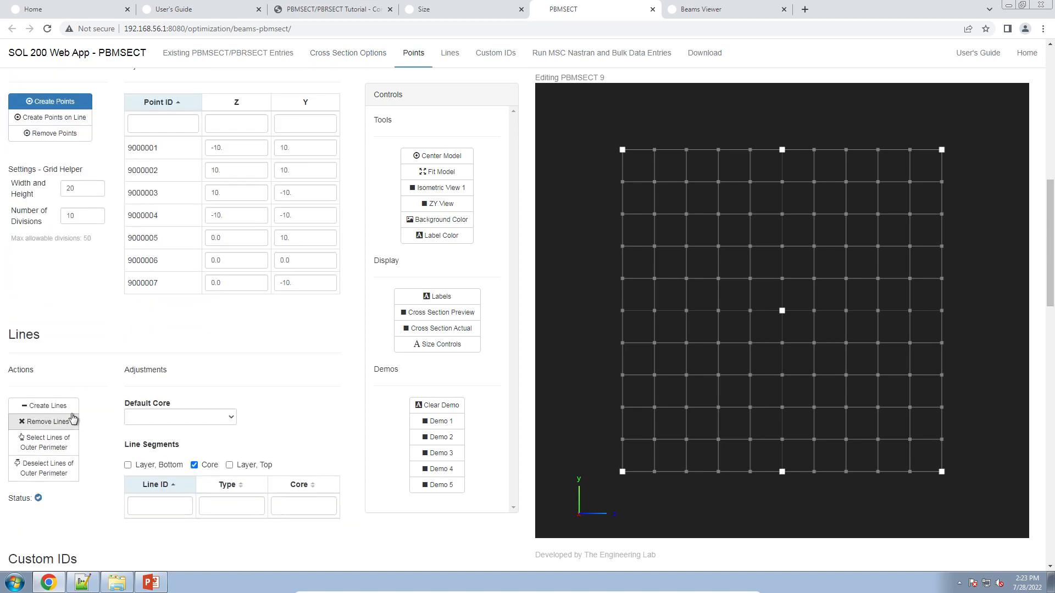
left_click(67, 406)
left_click(621, 472)
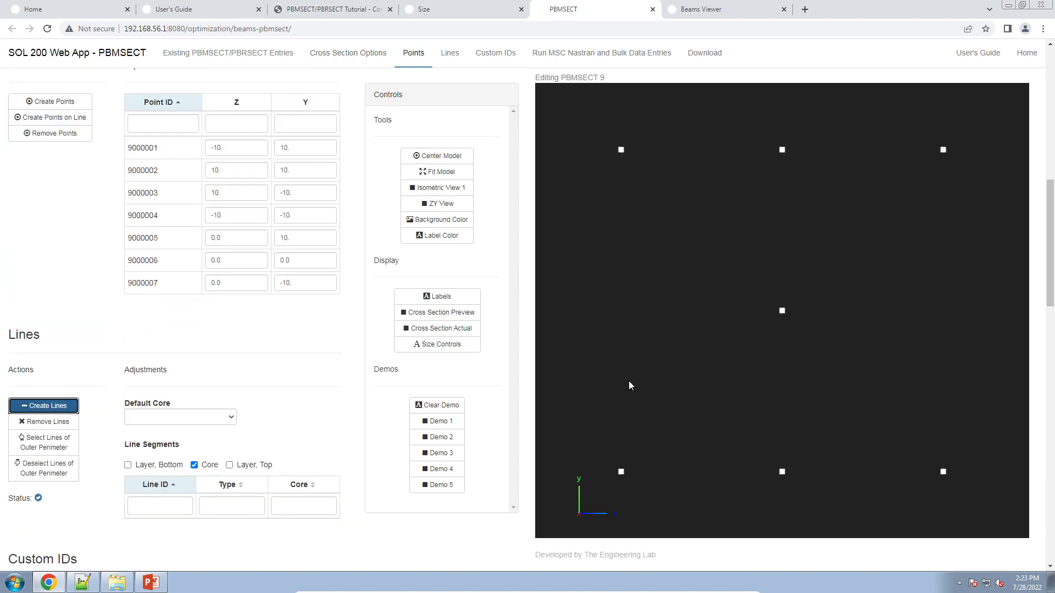
left_click(621, 150)
left_click(621, 150)
left_click(783, 150)
left_click(782, 150)
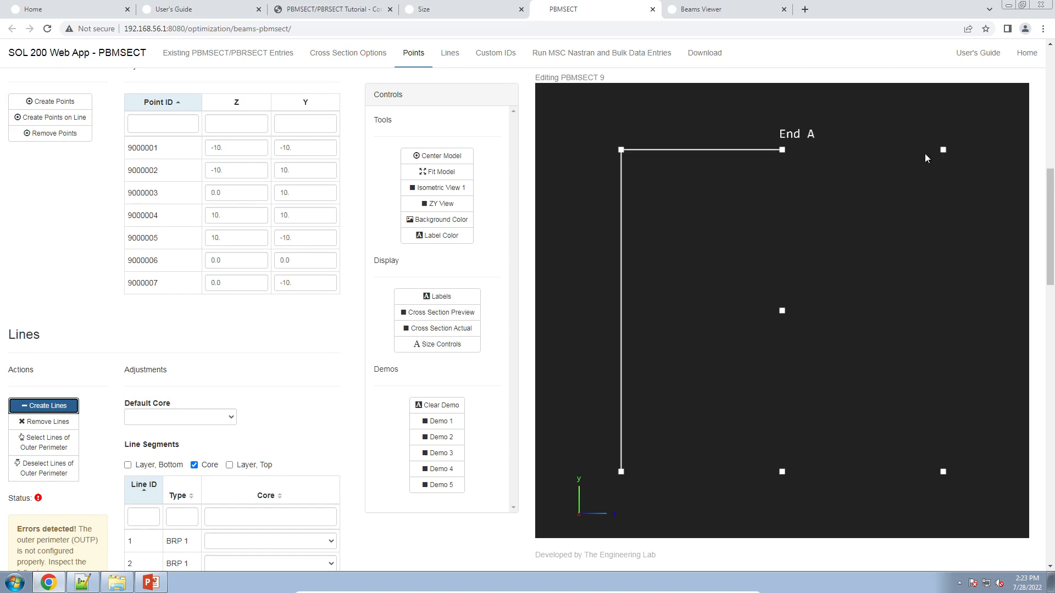
left_click(942, 150)
left_click(943, 150)
left_click(943, 472)
left_click(943, 472)
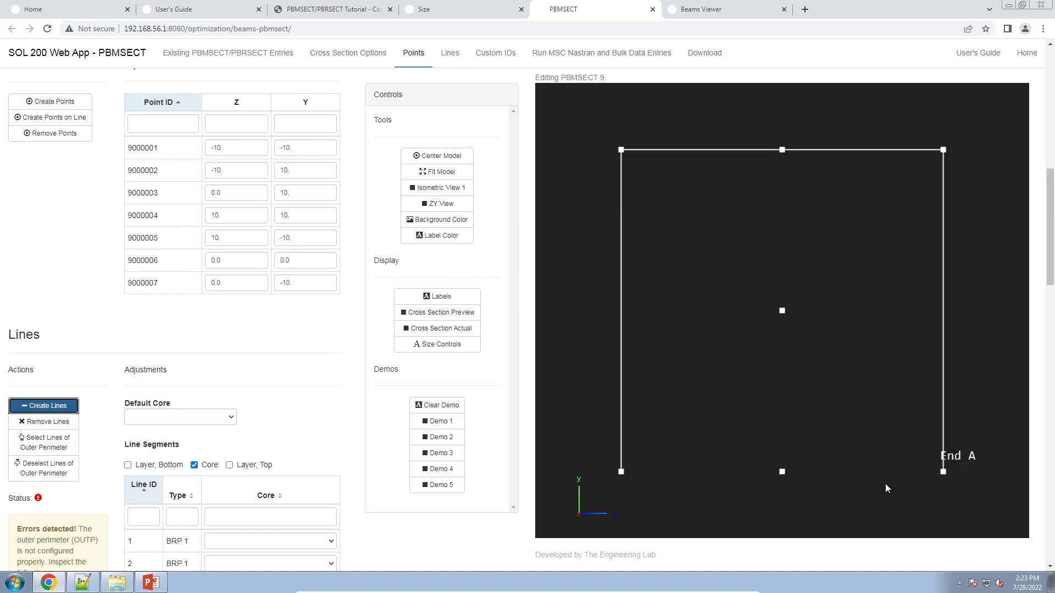
left_click(782, 472)
left_click(781, 472)
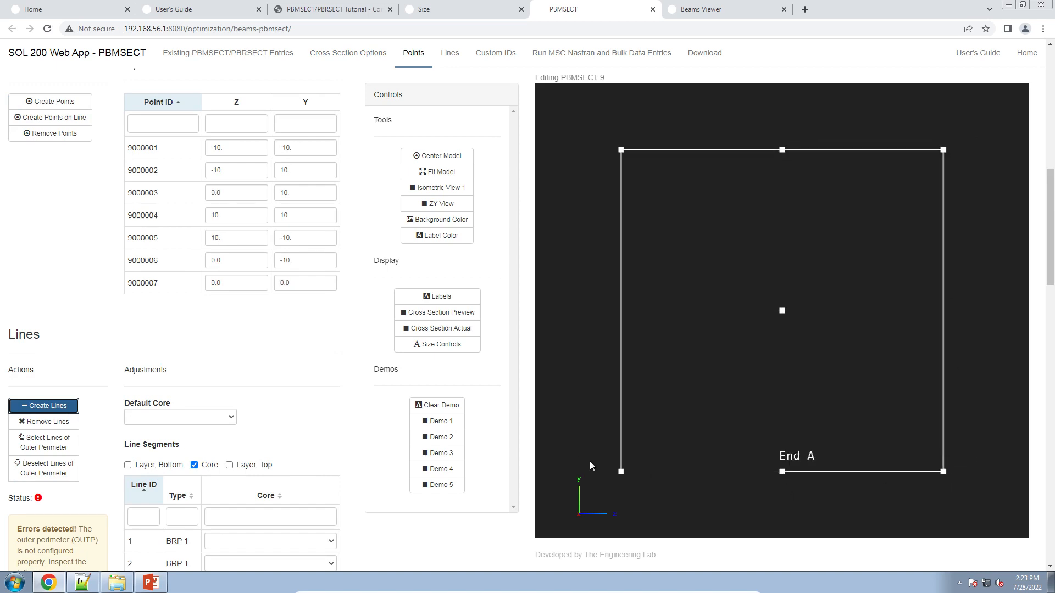
left_click(621, 472)
Create two lines for the centre web, from Z 0, Y -10 through the origin to Z 0, Y 10.
left_click(782, 472)
left_click(781, 311)
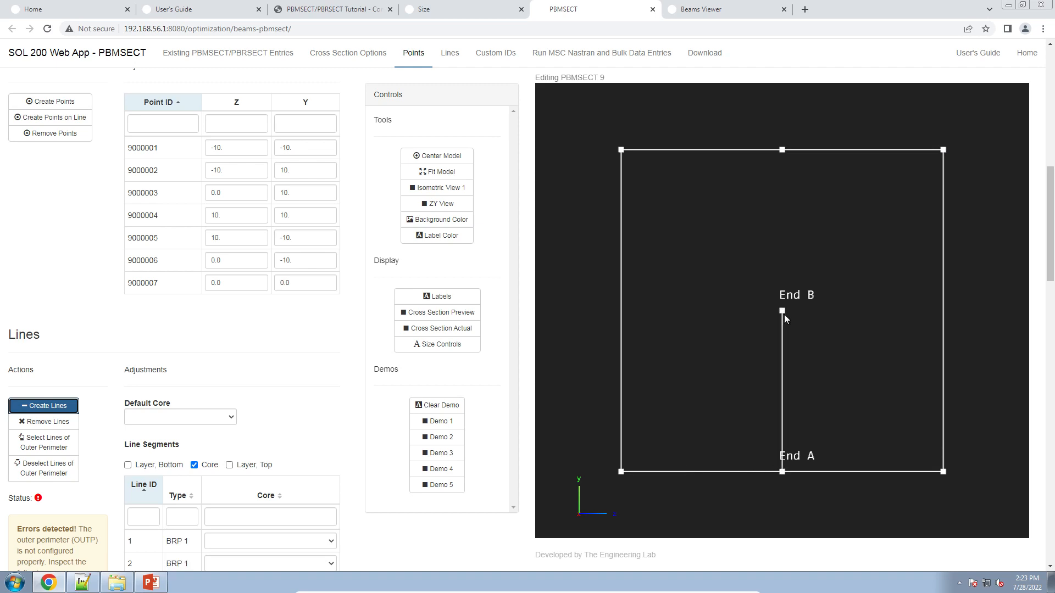
left_click(782, 311)
left_click(782, 150)
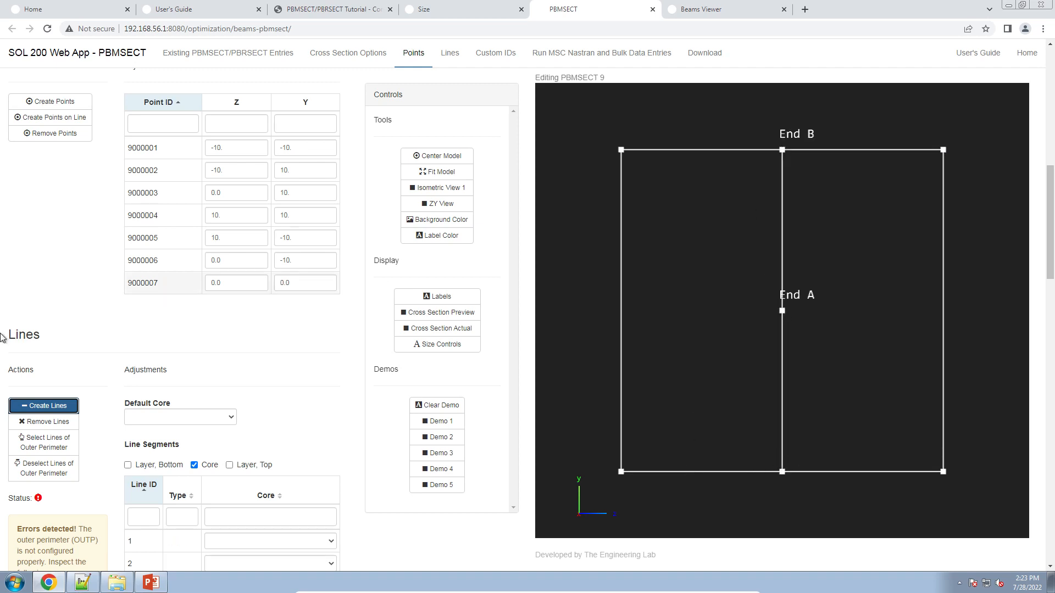
Select the six outer box lines as the outer perimeter, starting at the Z -10 edge and continuing over the Y 10 edge.
left_click(50, 447)
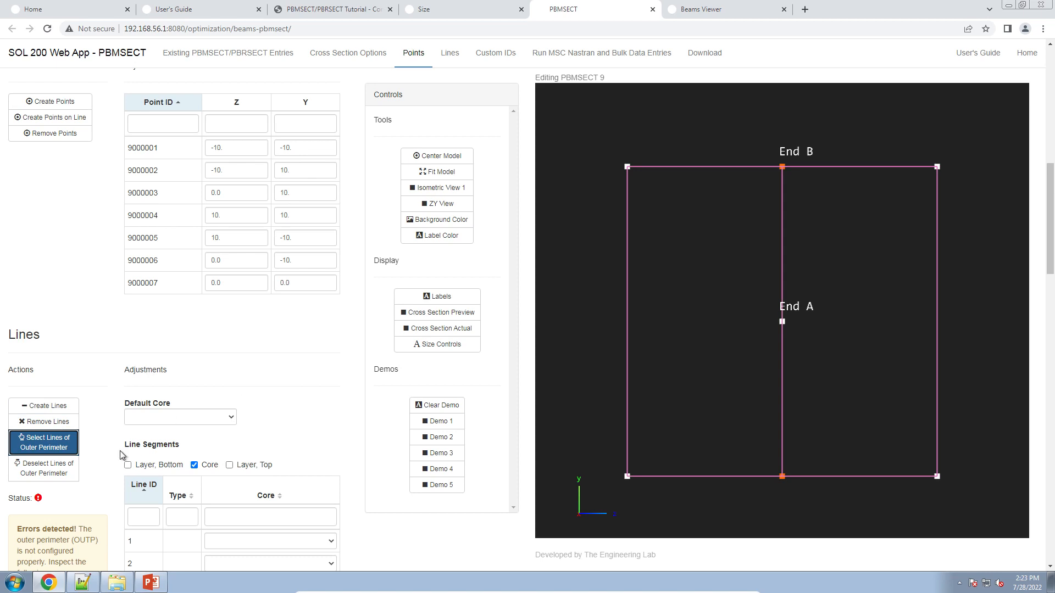
left_click(626, 340)
left_click(733, 167)
left_click(855, 167)
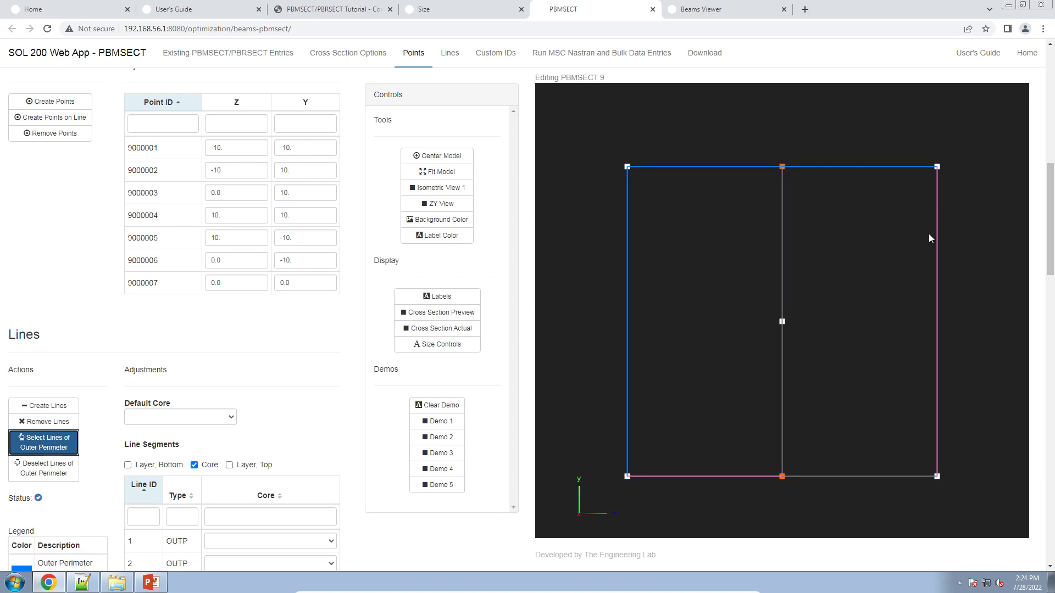
left_click(937, 252)
left_click(842, 482)
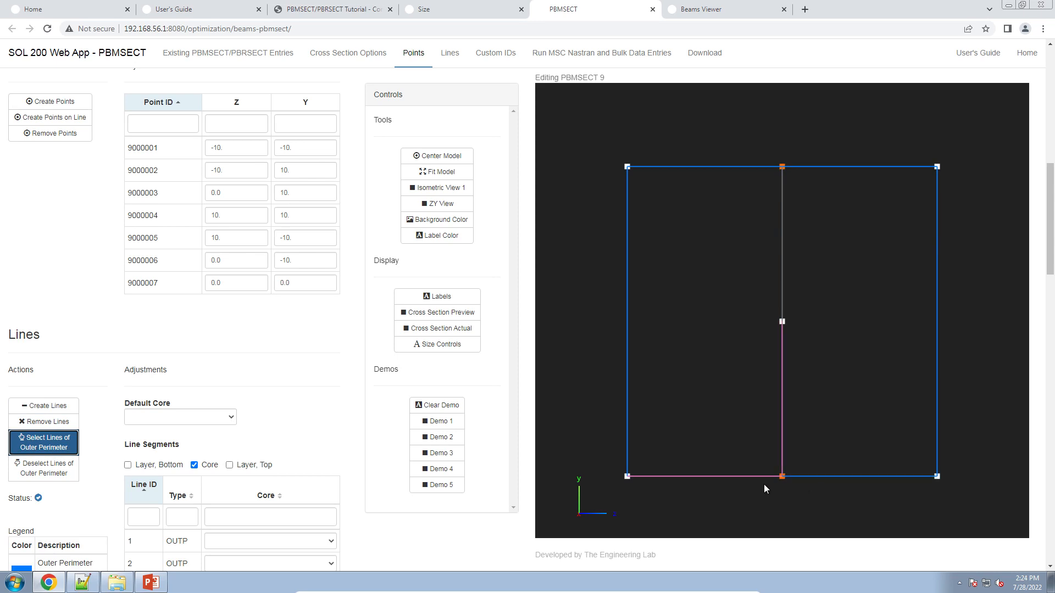
left_click(720, 478)
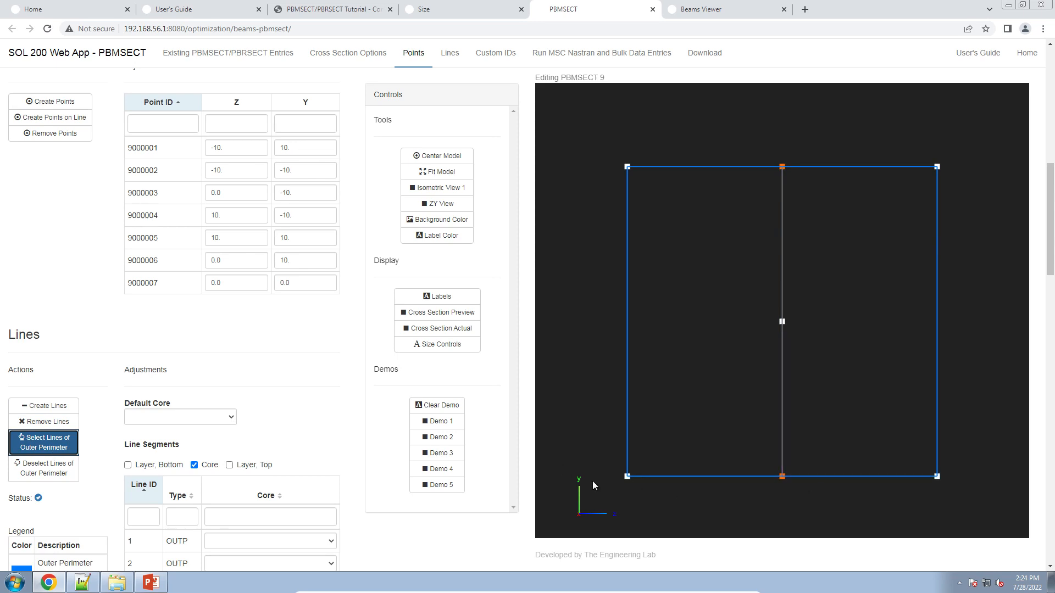
Examine the orientation axes of the line segments by temporarily showing the cross section preview.
left_click(315, 406)
scroll(264, 412, "down", 3)
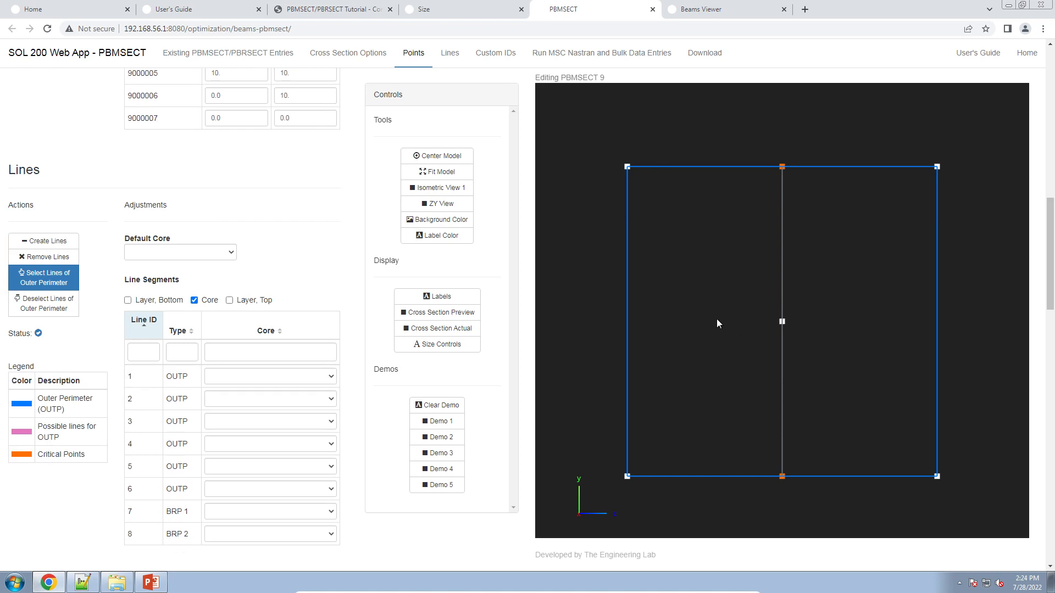
left_click(474, 313)
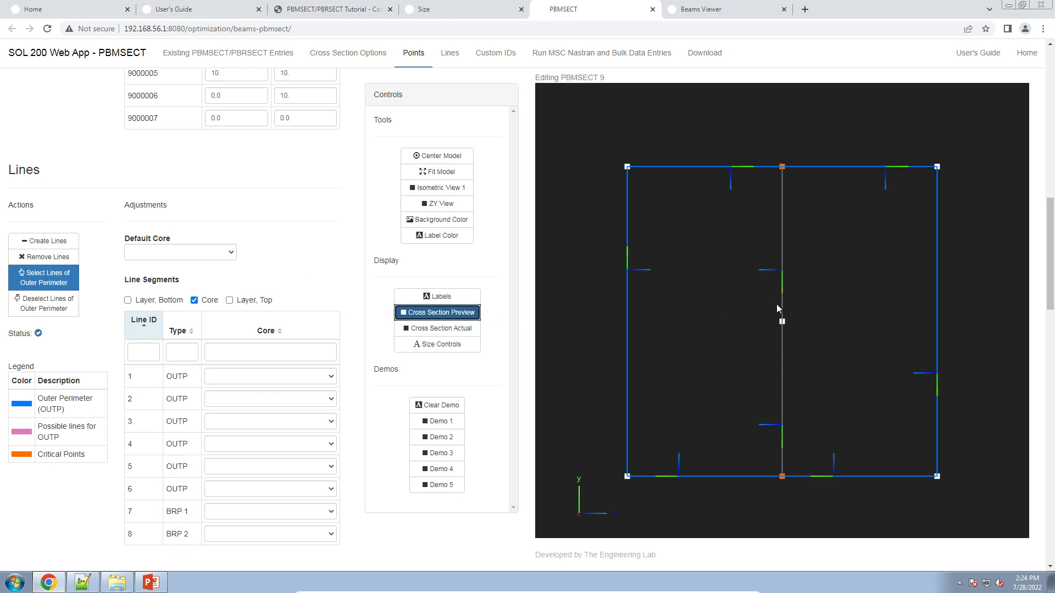
left_click(447, 315)
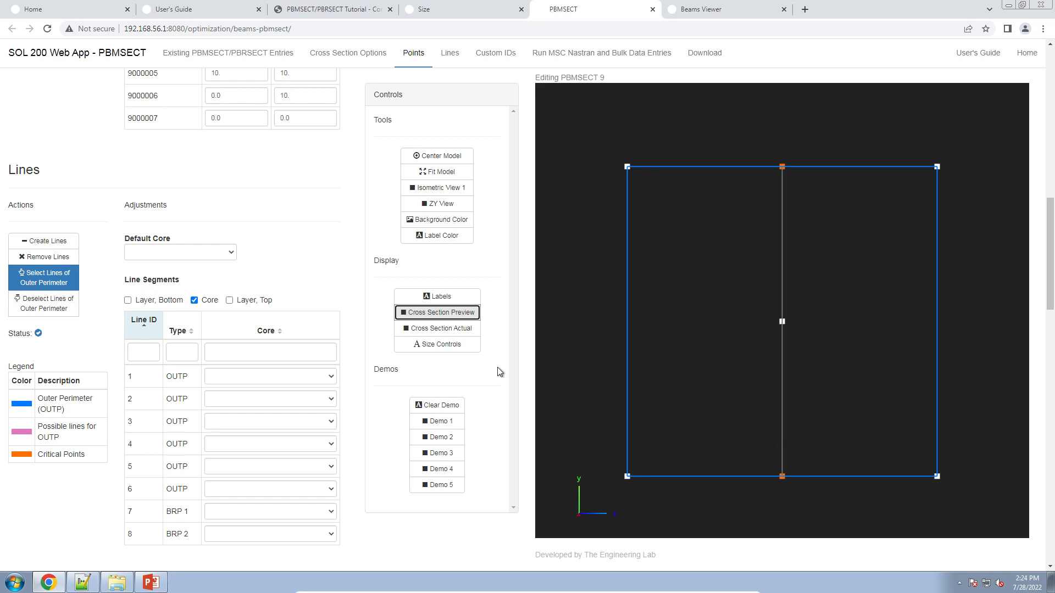
left_click(407, 374)
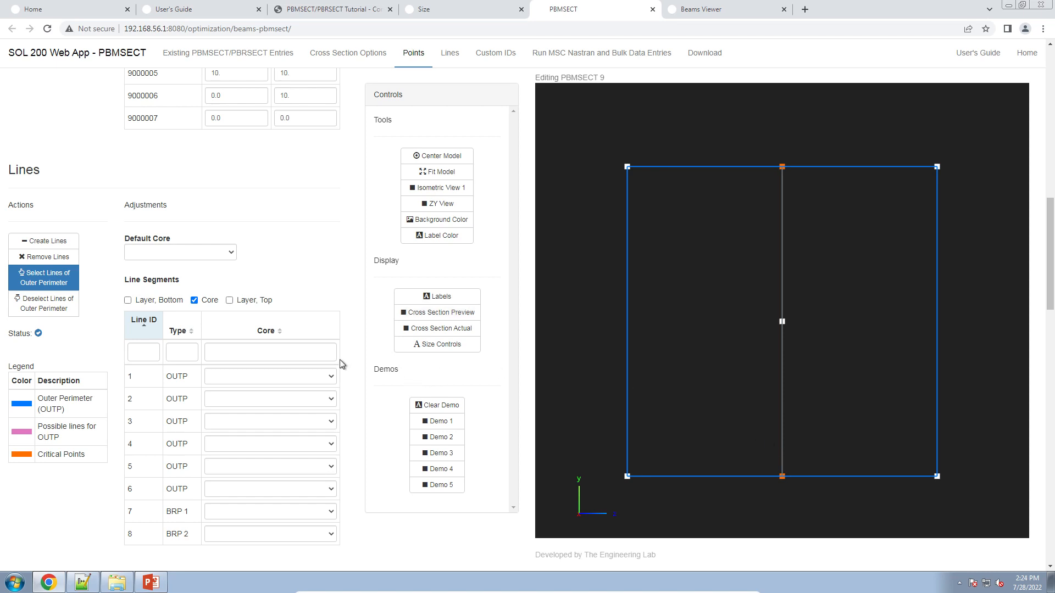
Review the cross section options and the corresponding PBMSECT, POINT and SET1 bulk data entries, and return to the Lines section.
scroll(337, 374, "up", 15)
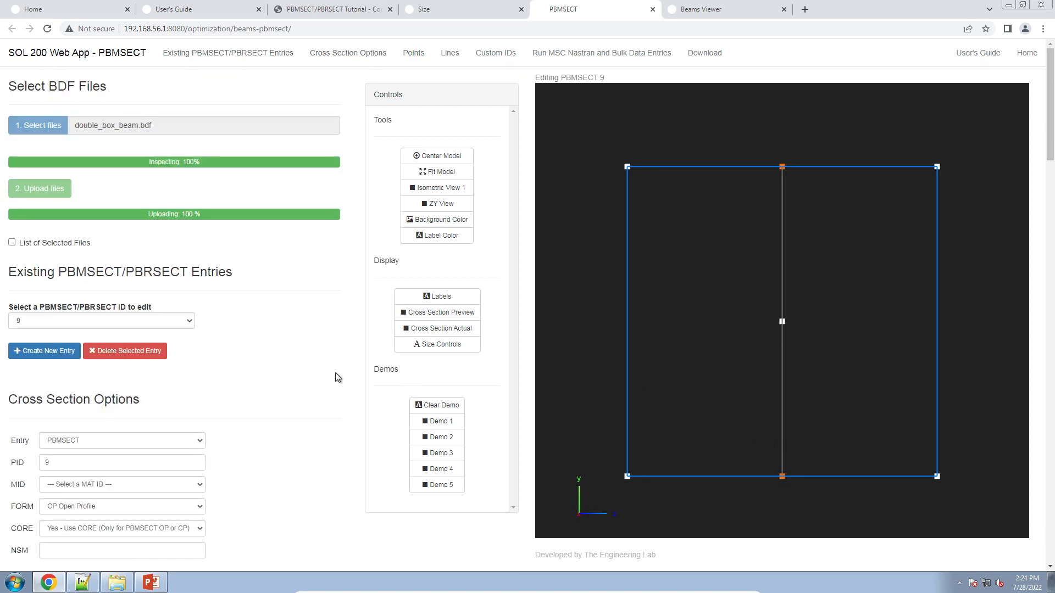
scroll(155, 395, "down", 3)
scroll(242, 398, "down", 3)
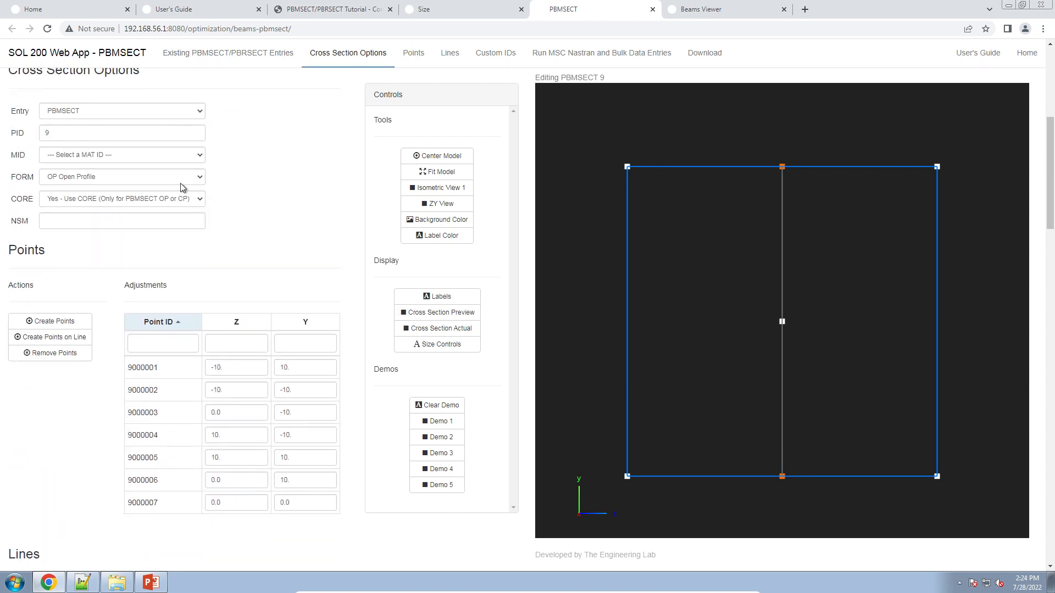
scroll(118, 302, "down", 15)
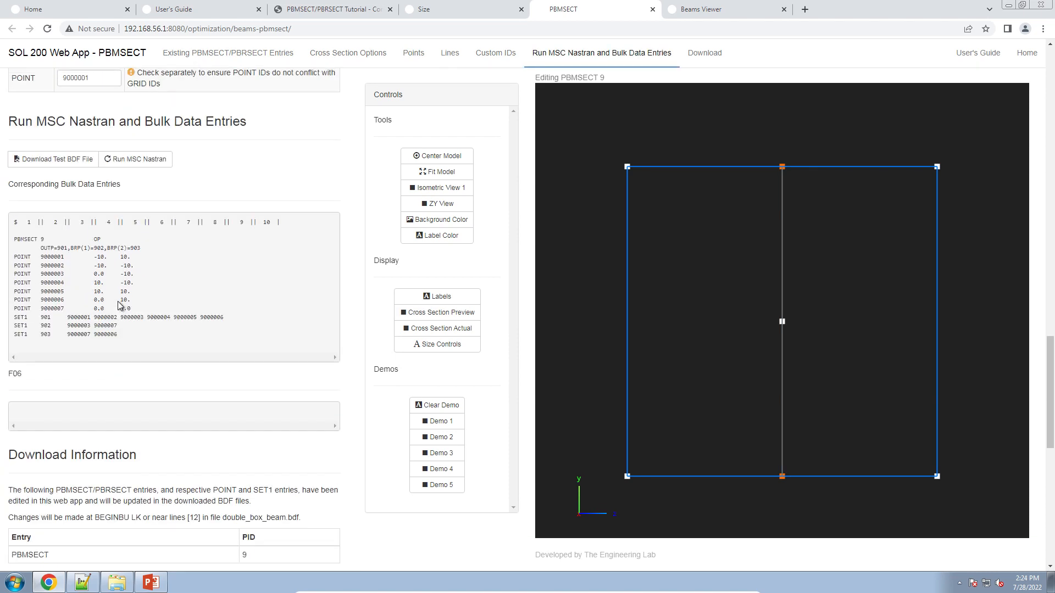
scroll(118, 304, "up", 3)
left_click_drag(118, 498, 17, 404)
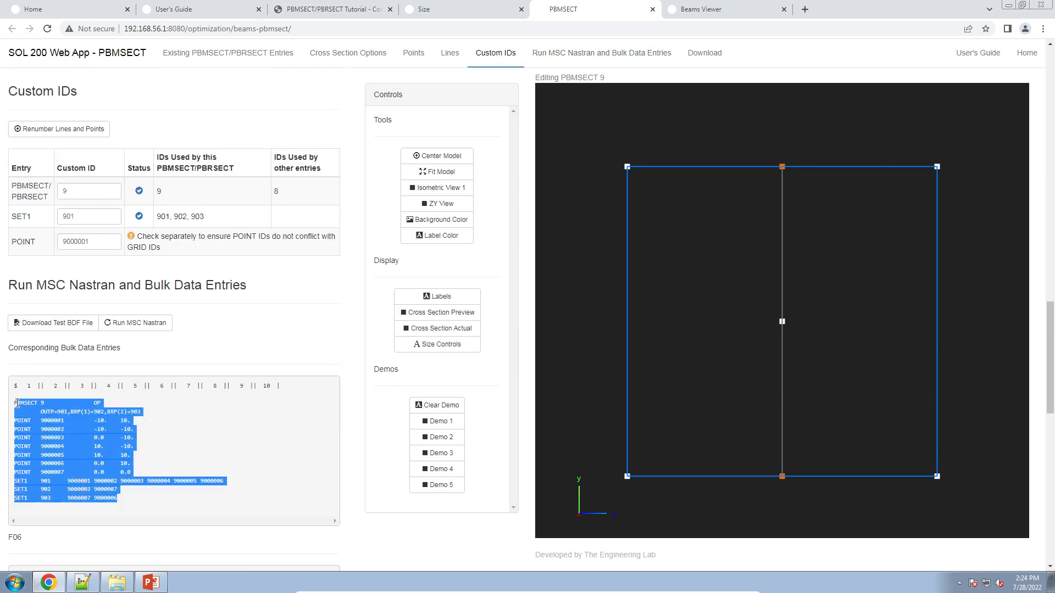
left_click(16, 404)
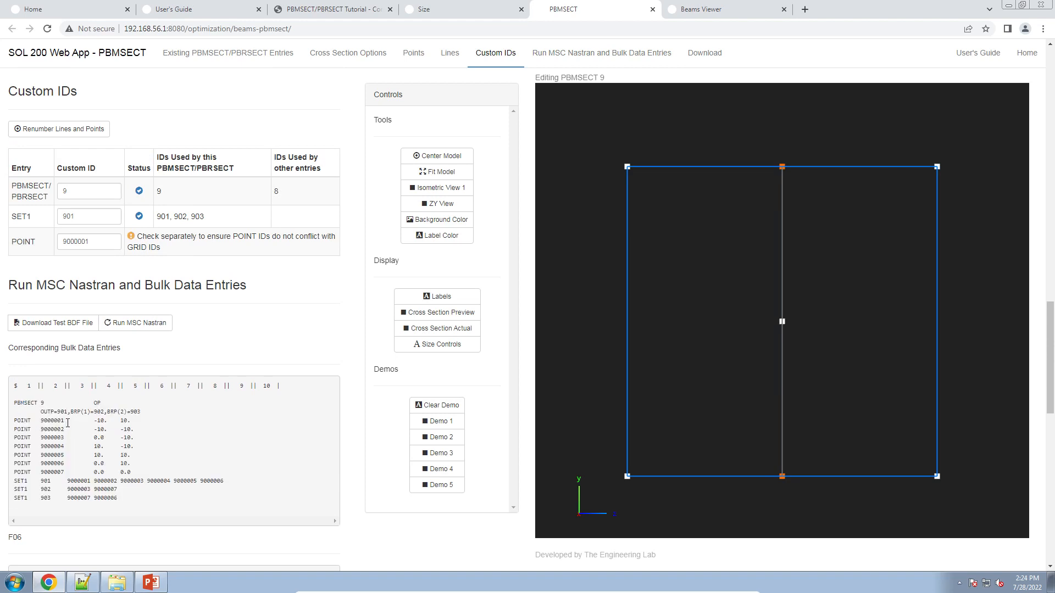
scroll(216, 457, "up", 9)
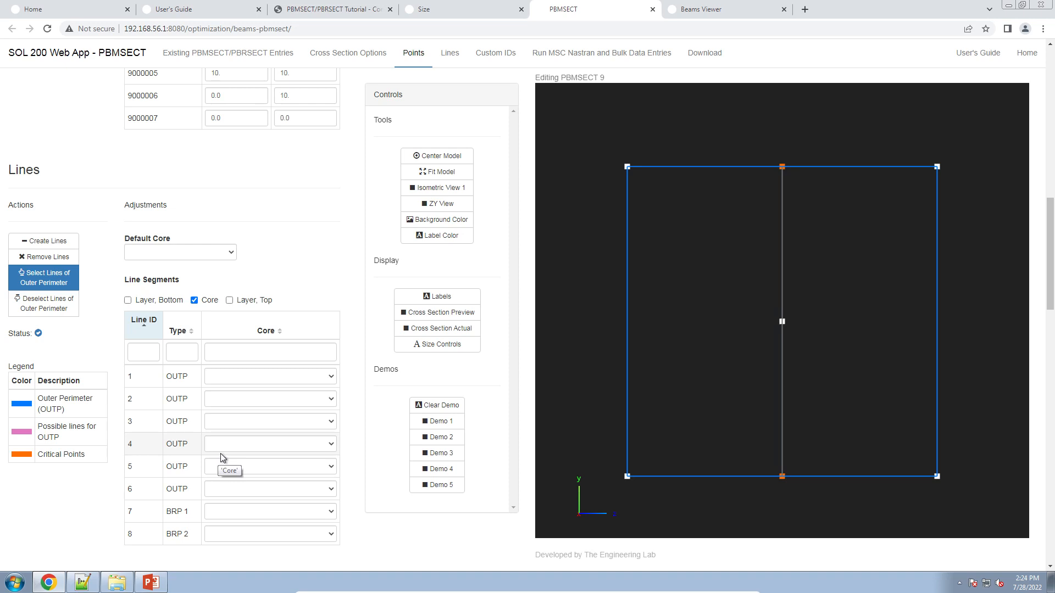
Set the default core to 501, PCOMP and show the cross section preview.
left_click(83, 583)
left_click(82, 582)
left_click(205, 255)
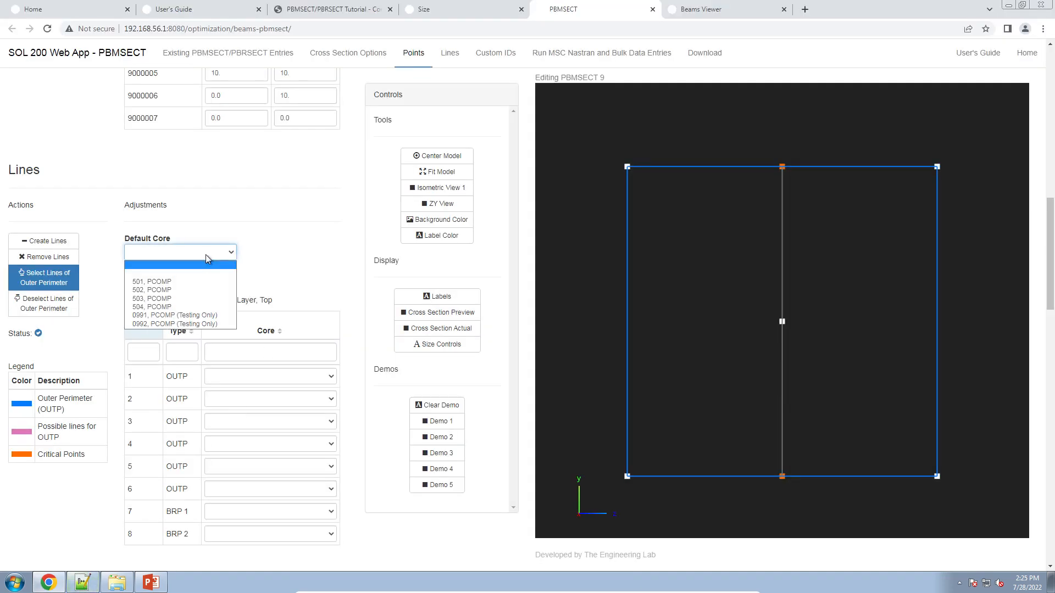
left_click(196, 281)
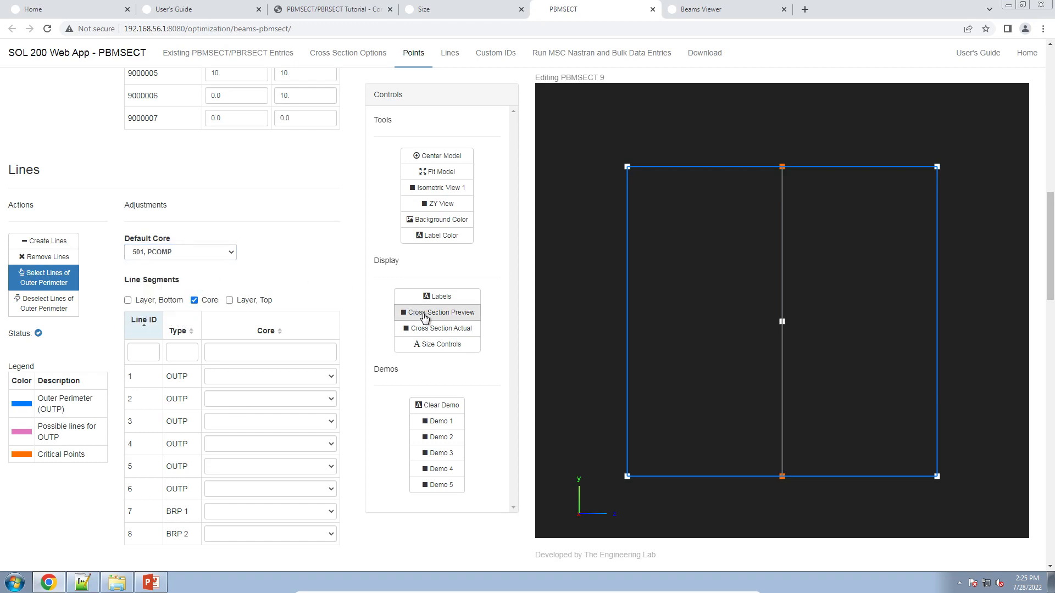
left_click(441, 317)
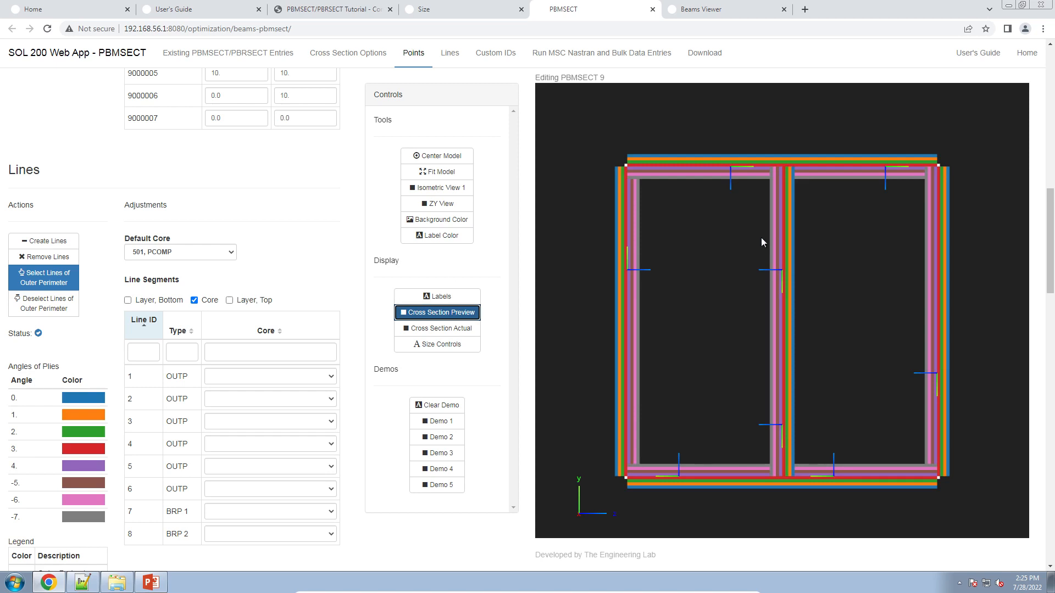
Inspect the ply layers of the cross section in the isometric and ZY views, closing in on the Y 10 edge.
left_click_drag(761, 237, 737, 314)
left_click(458, 188)
scroll(746, 341, "up", 3)
scroll(763, 376, "up", 2)
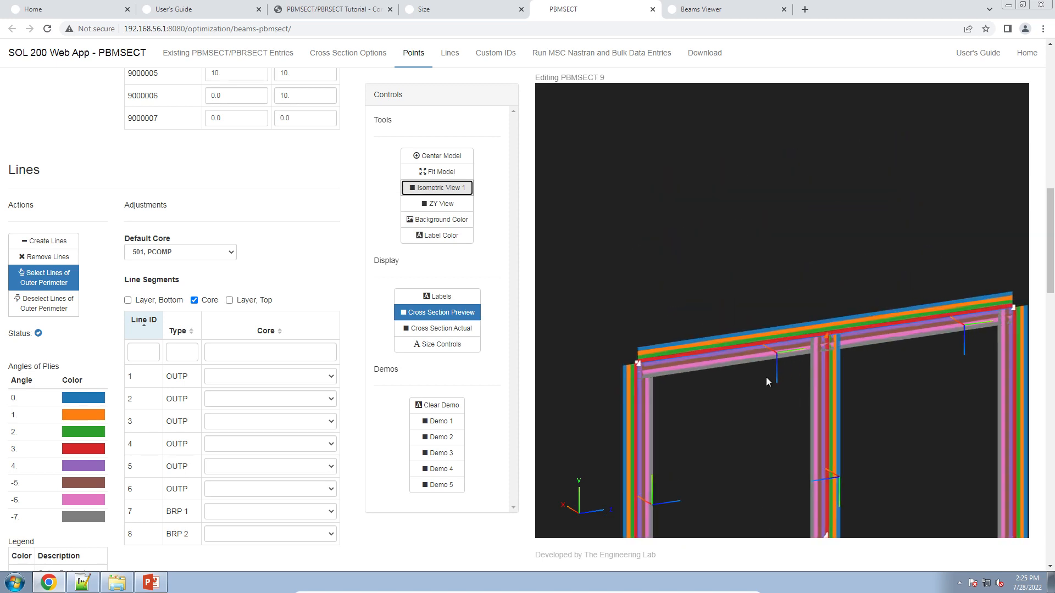
scroll(767, 381, "up", 3)
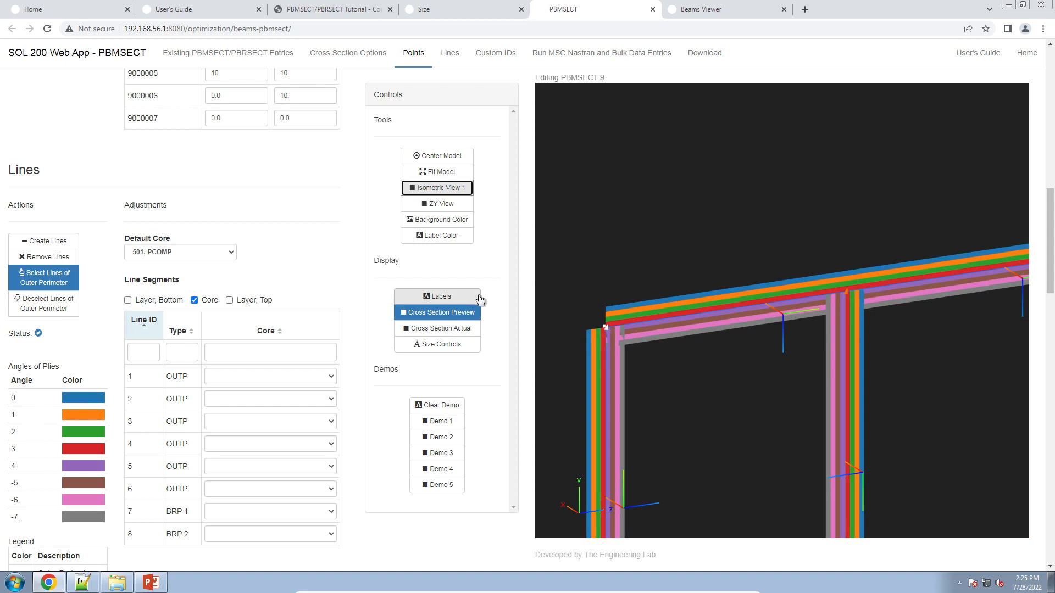
left_click(453, 204)
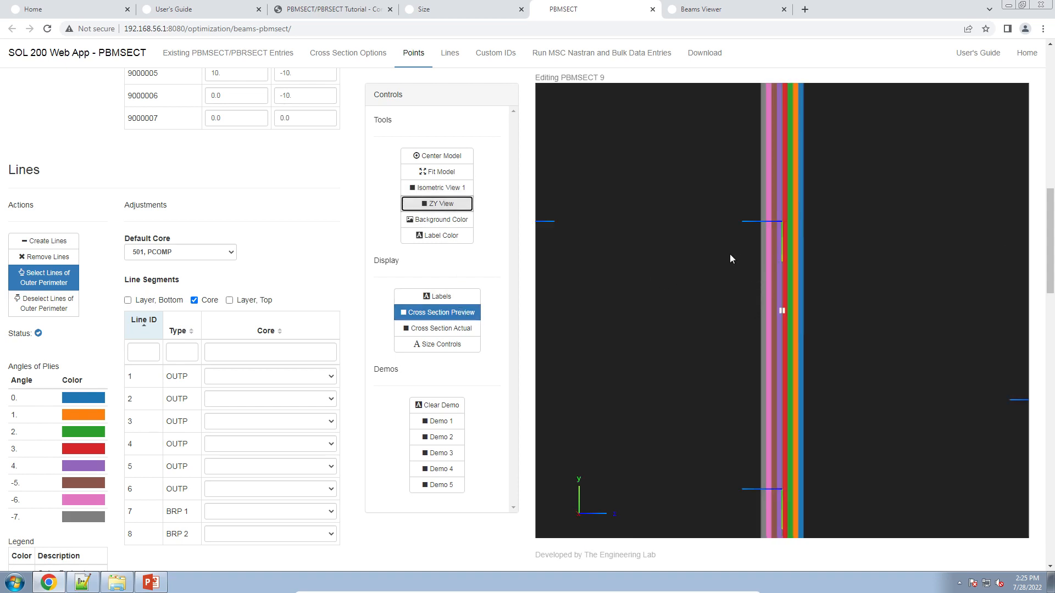
scroll(743, 180, "up", 4)
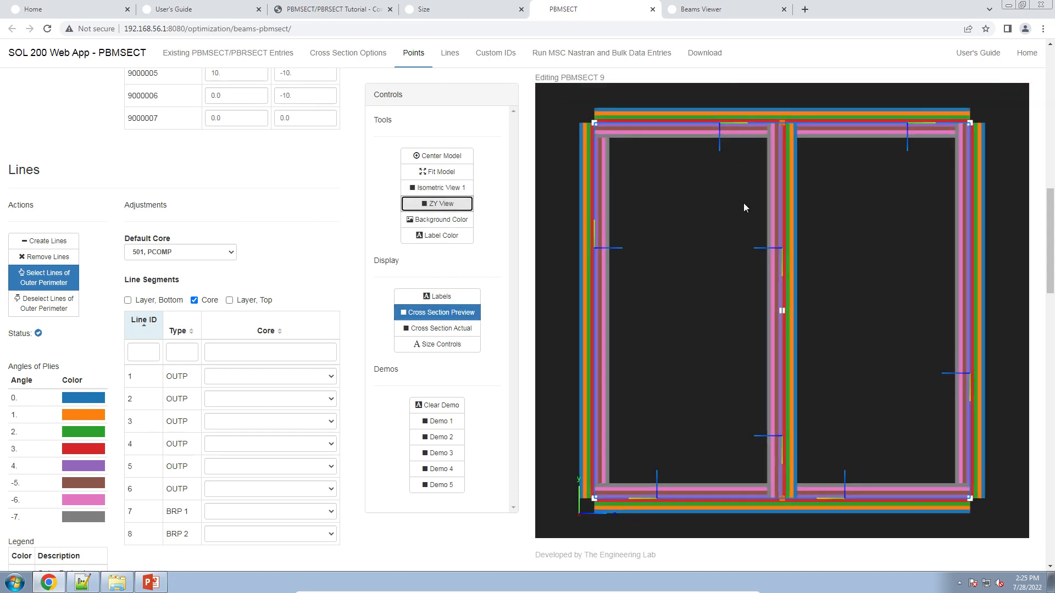
left_click_drag(756, 314, 773, 344)
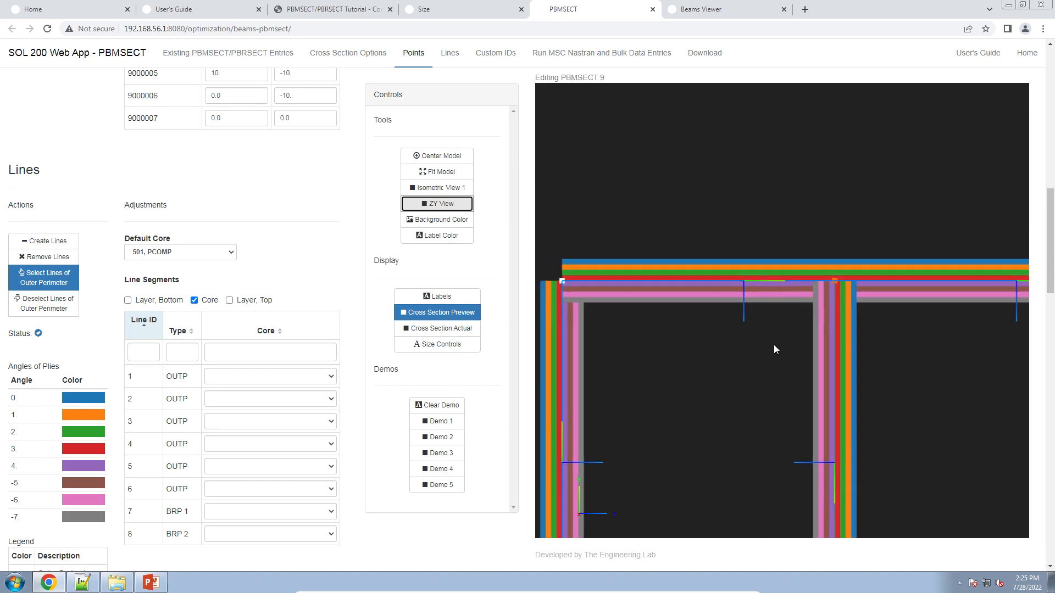
left_click(314, 264)
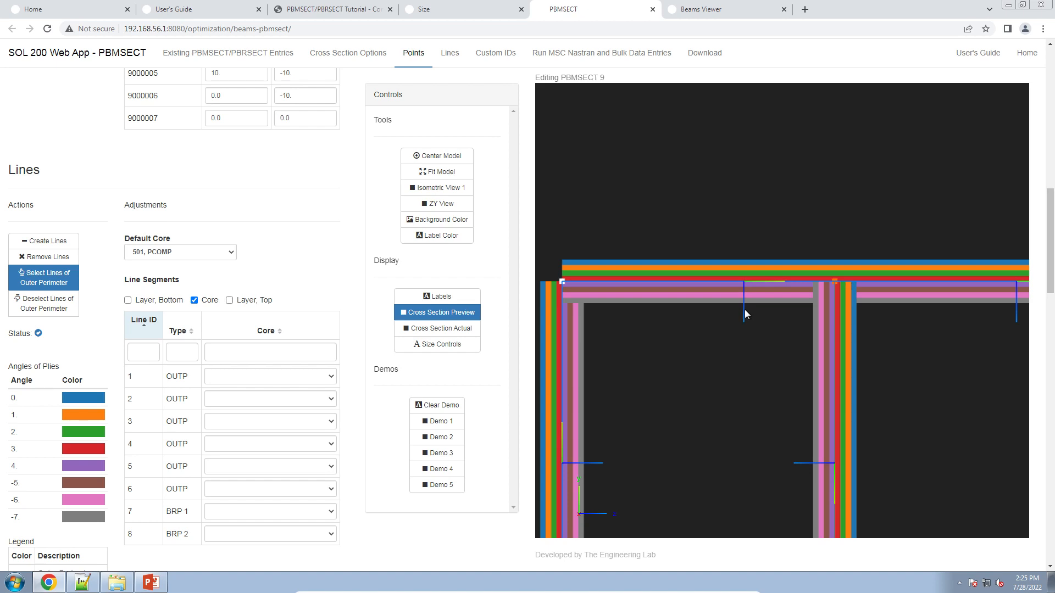
Check the generated bulk data entries and change the PBMSECT form to CP Closed Profile.
scroll(266, 329, "down", 9)
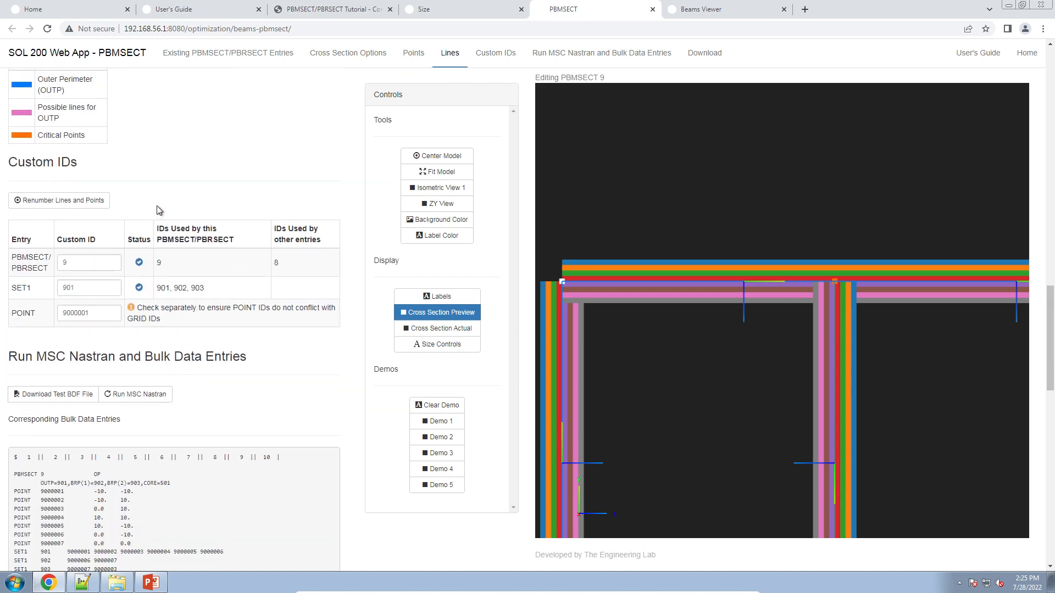
scroll(157, 212, "up", 10)
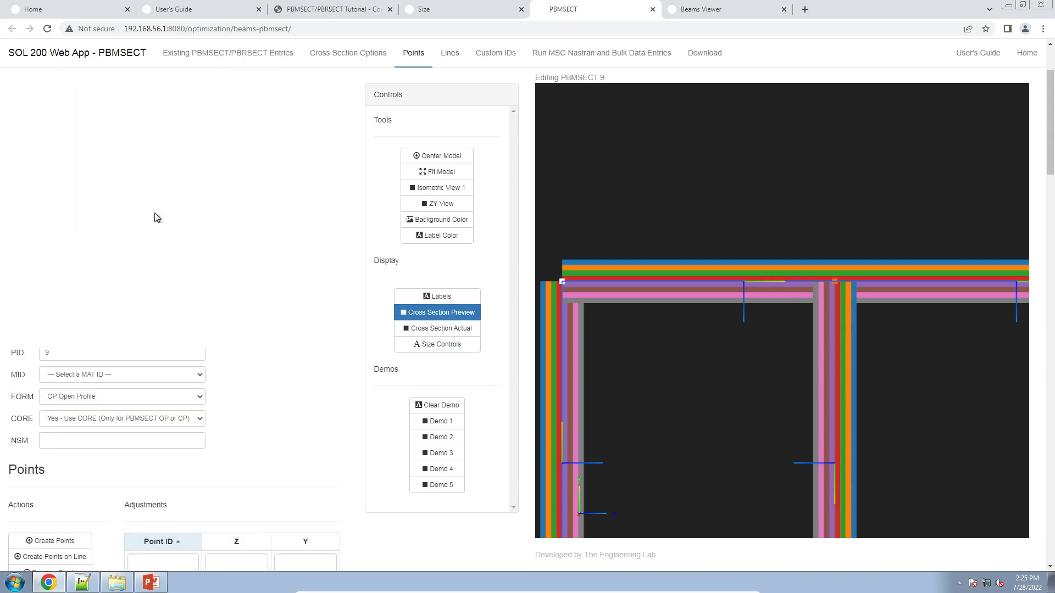
left_click(70, 400)
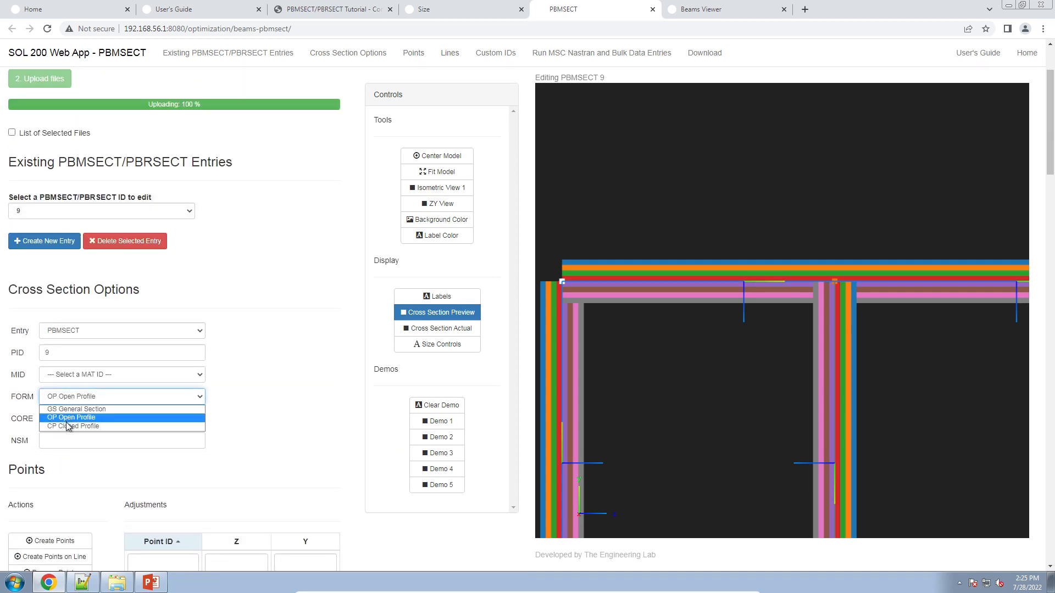
left_click(203, 418)
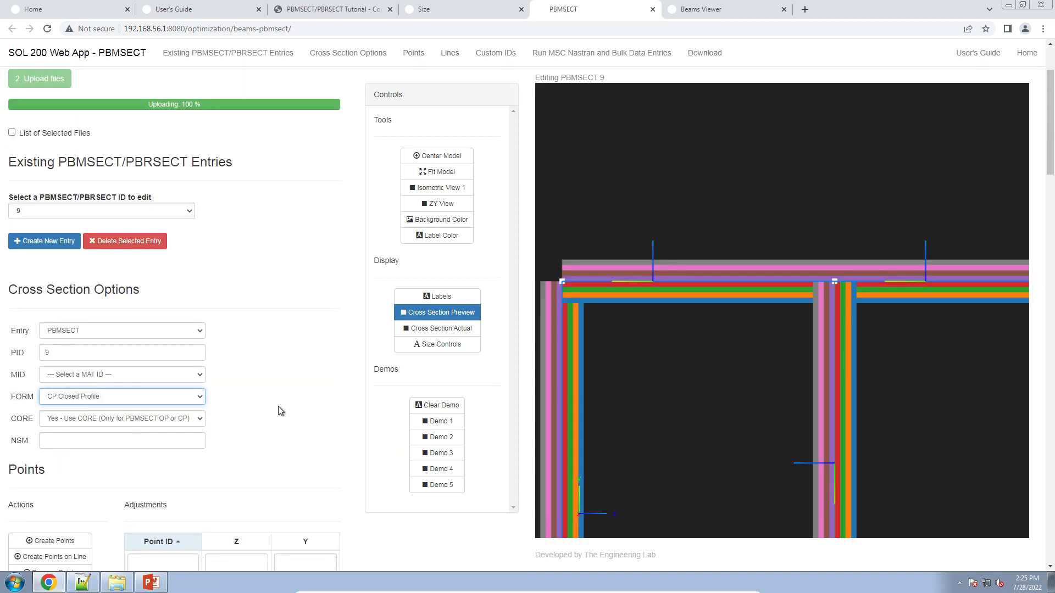
Check the available PBMSECT form options and keep CP Closed Profile selected.
left_click(185, 397)
left_click(186, 400)
left_click(186, 401)
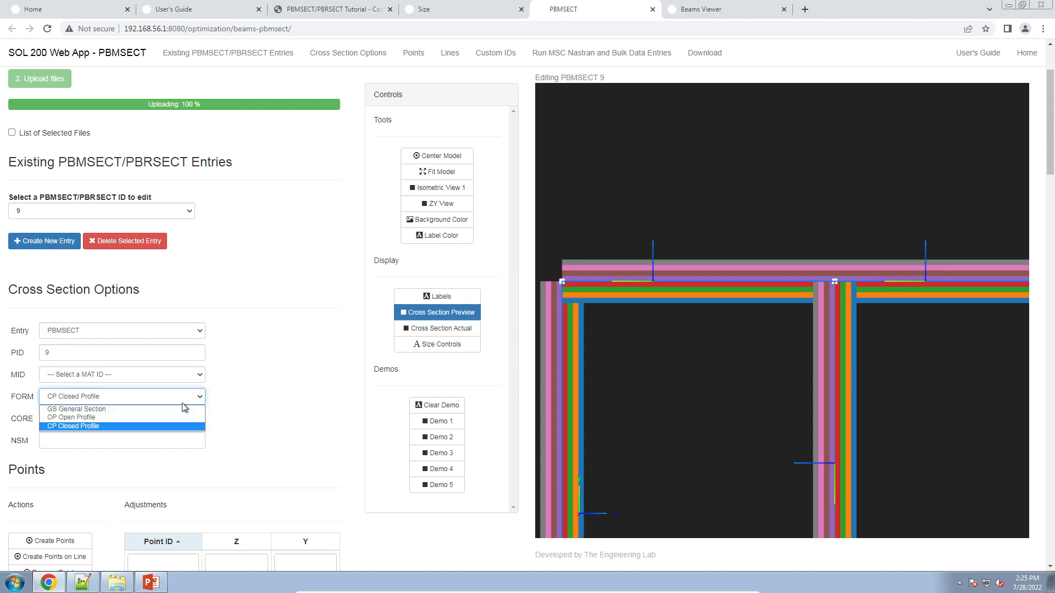
left_click(165, 426)
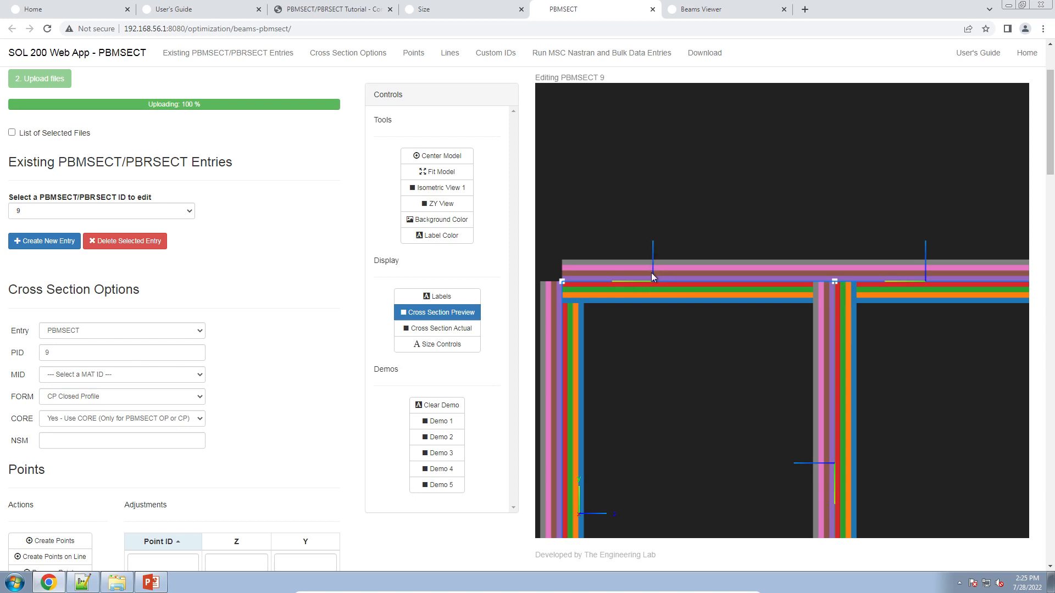
Renumber the lines and points of PBMSECT 9 and refresh the cross section preview.
scroll(277, 389, "down", 15)
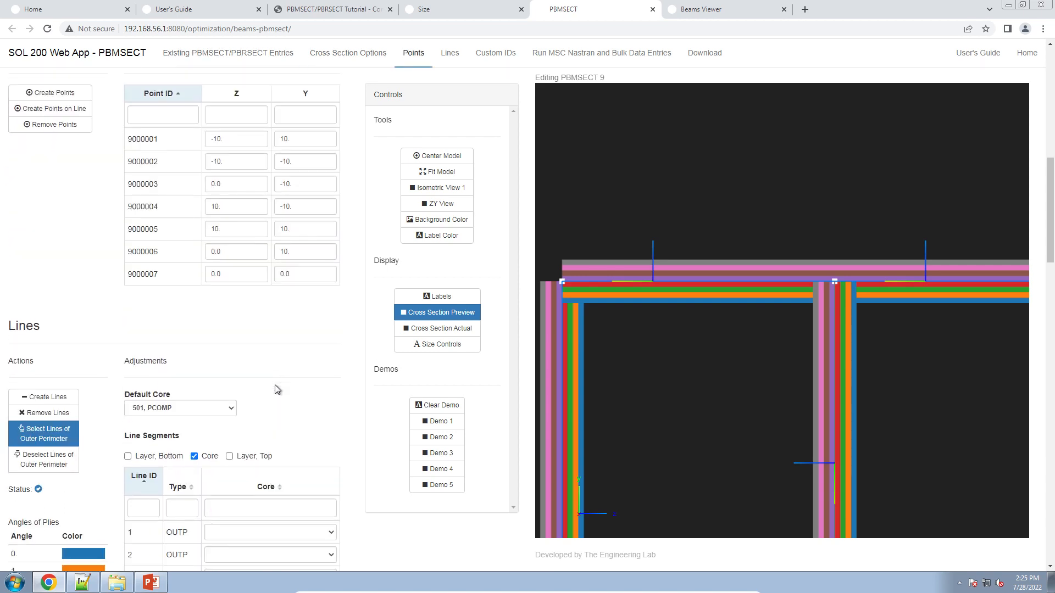
scroll(277, 389, "down", 6)
left_click_drag(17, 217, 89, 226)
left_click(89, 227)
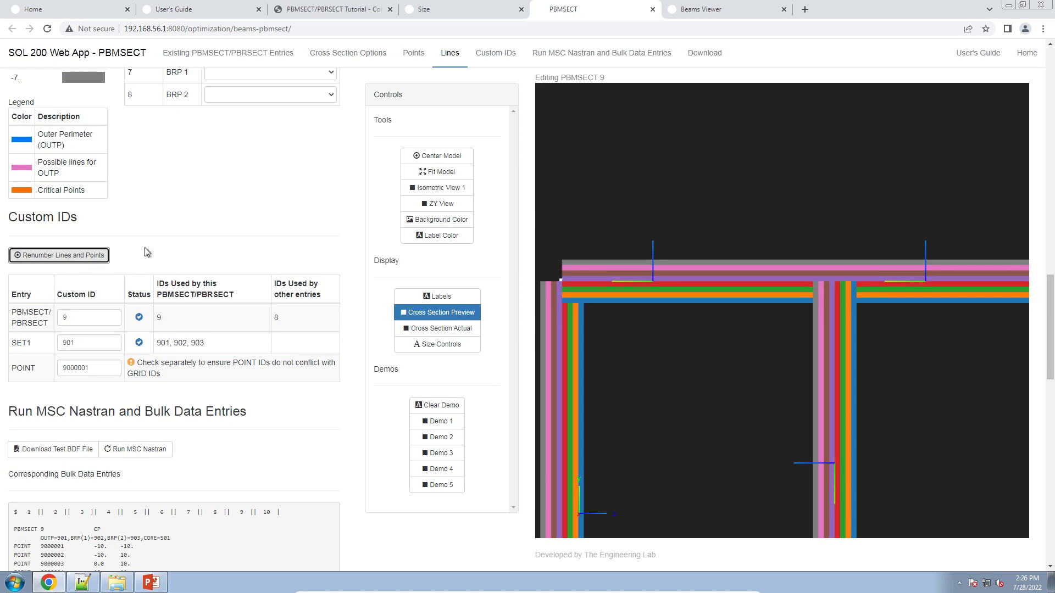
left_click(428, 317)
left_click(428, 318)
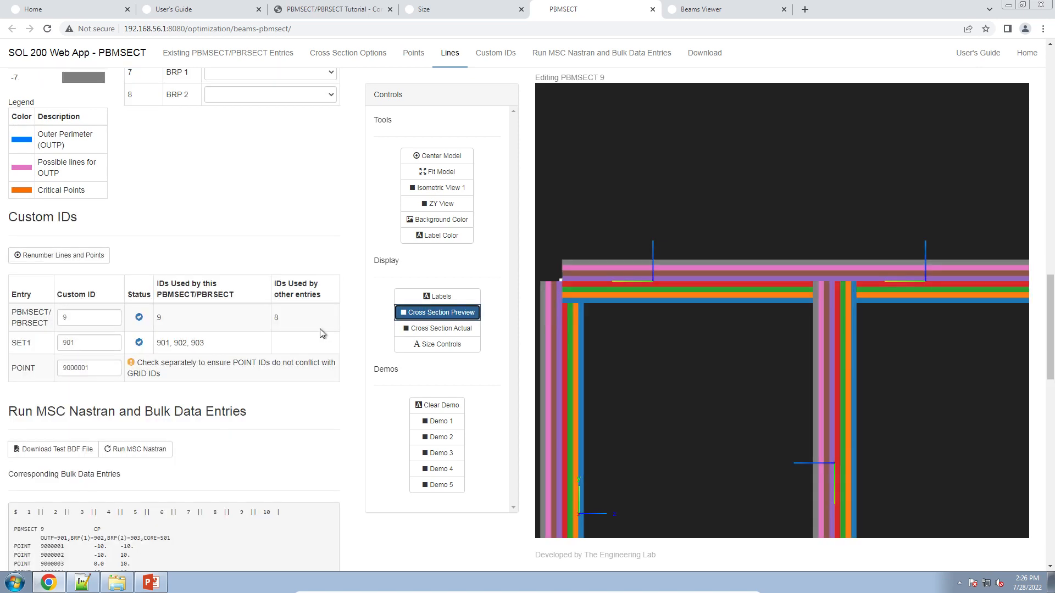
Renumber the lines and points again and show the labels to inspect the numbering and ply order along the Y 10 edge.
left_click(91, 259)
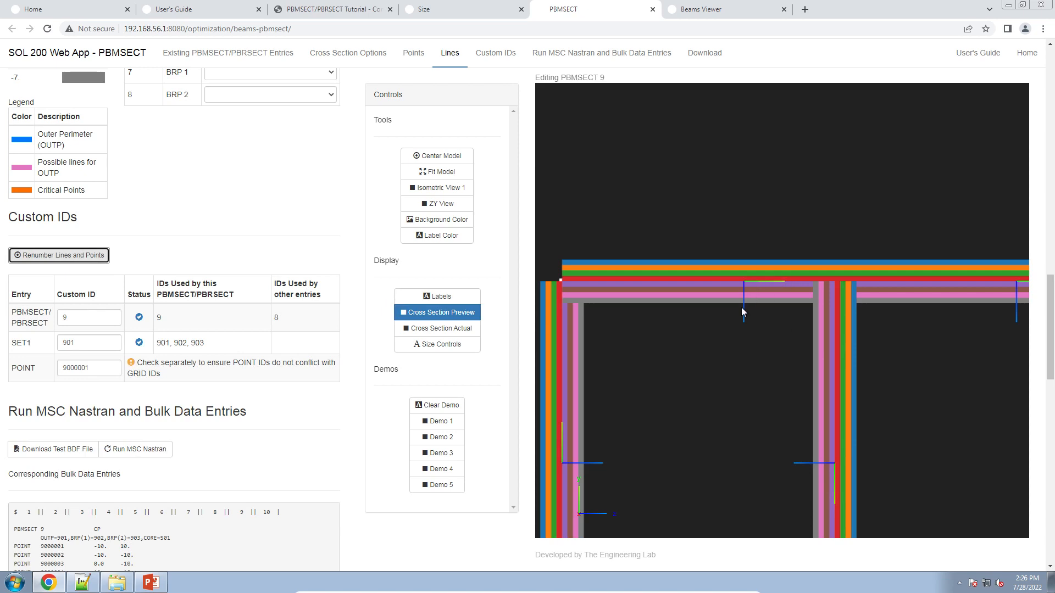
left_click(436, 296)
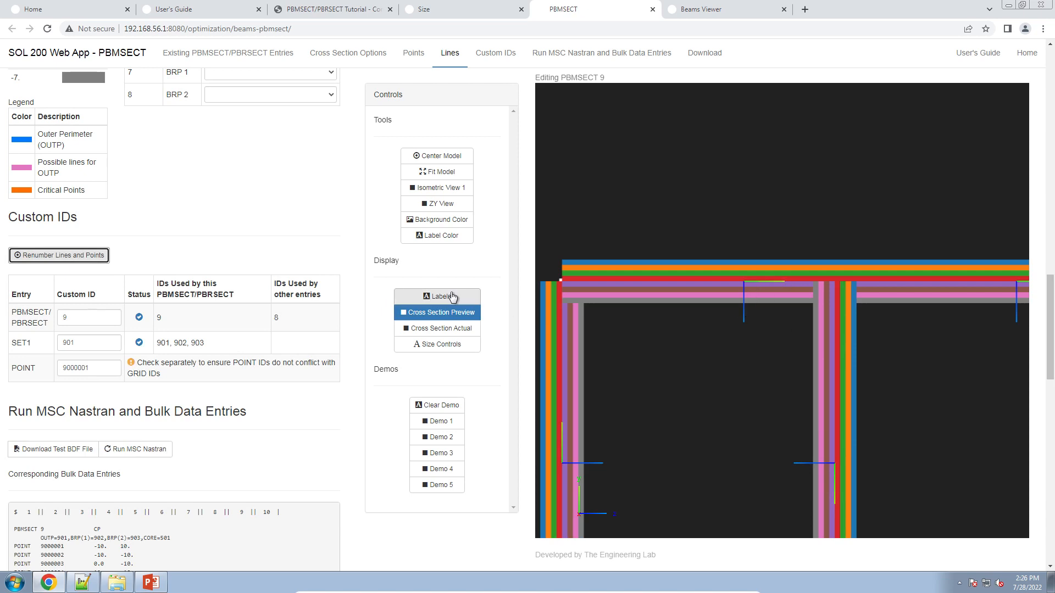
scroll(786, 317, "up", 1)
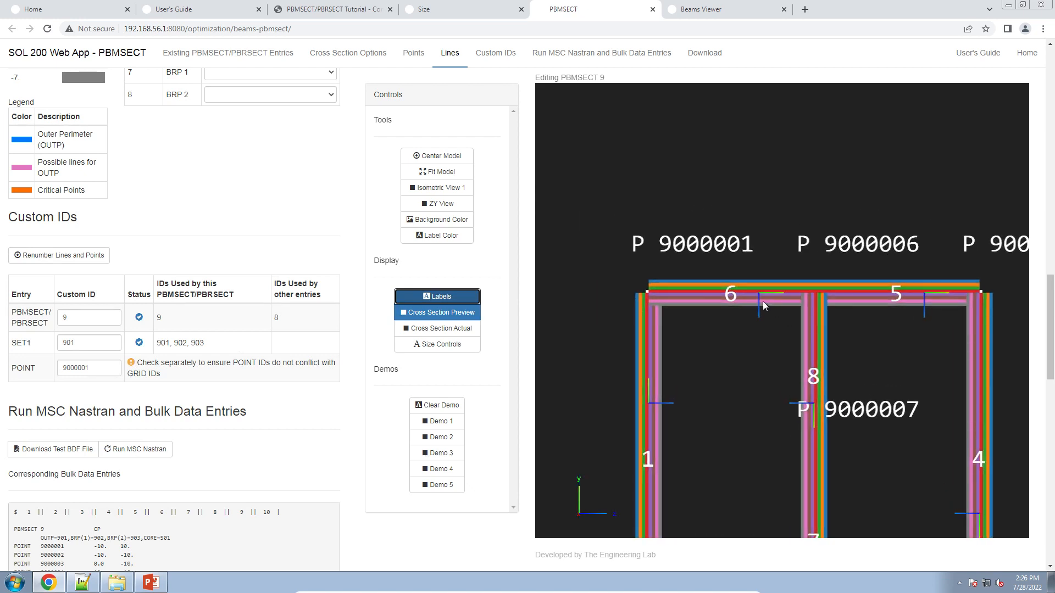
left_click_drag(762, 302, 652, 233)
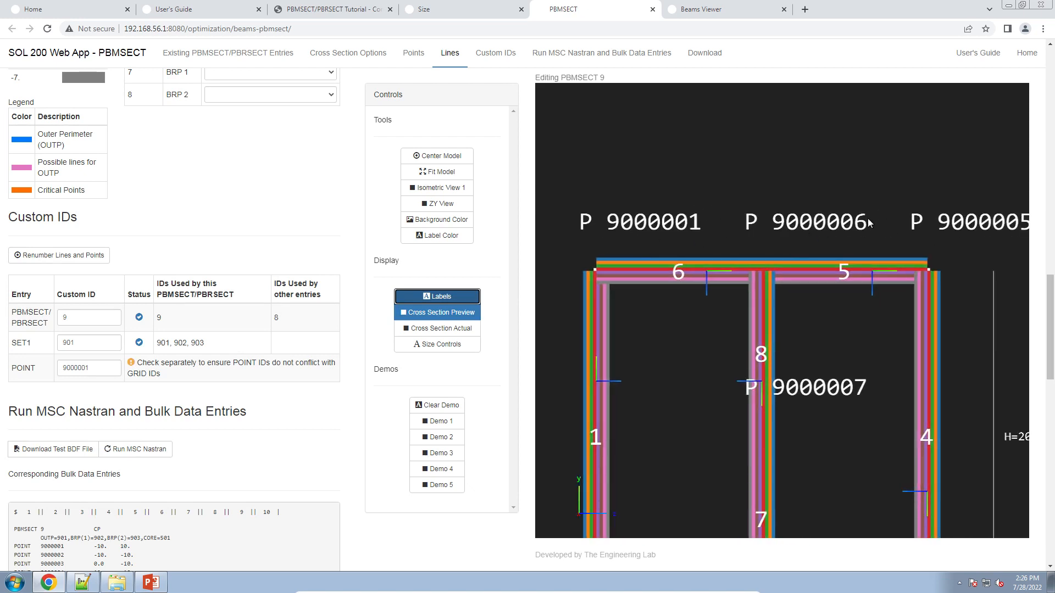
left_click_drag(922, 253, 913, 249)
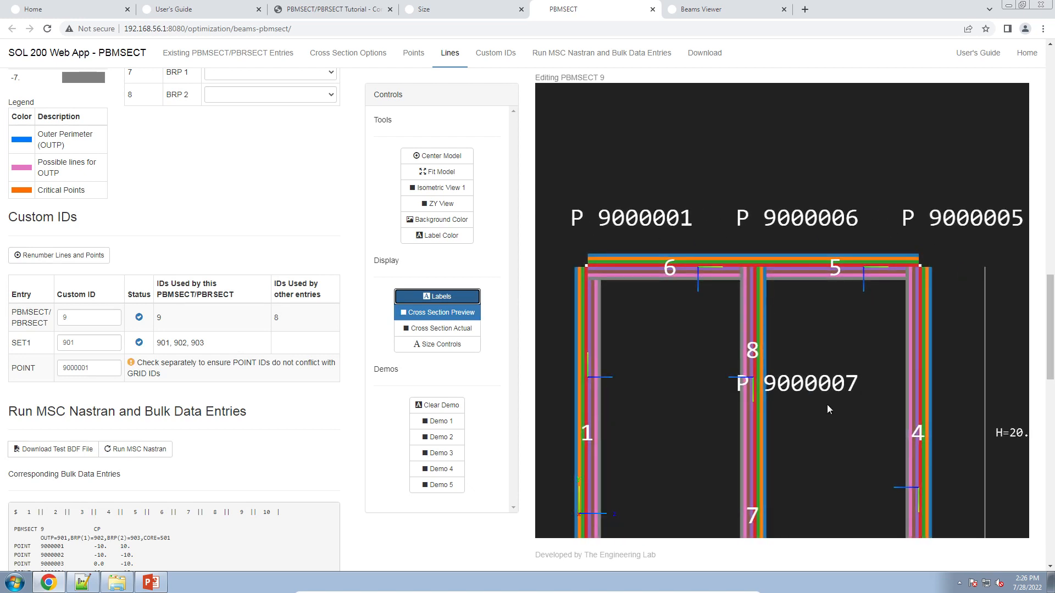
Renumber the lines and points once more to reverse the line directions, and hide the labels.
left_click(66, 260)
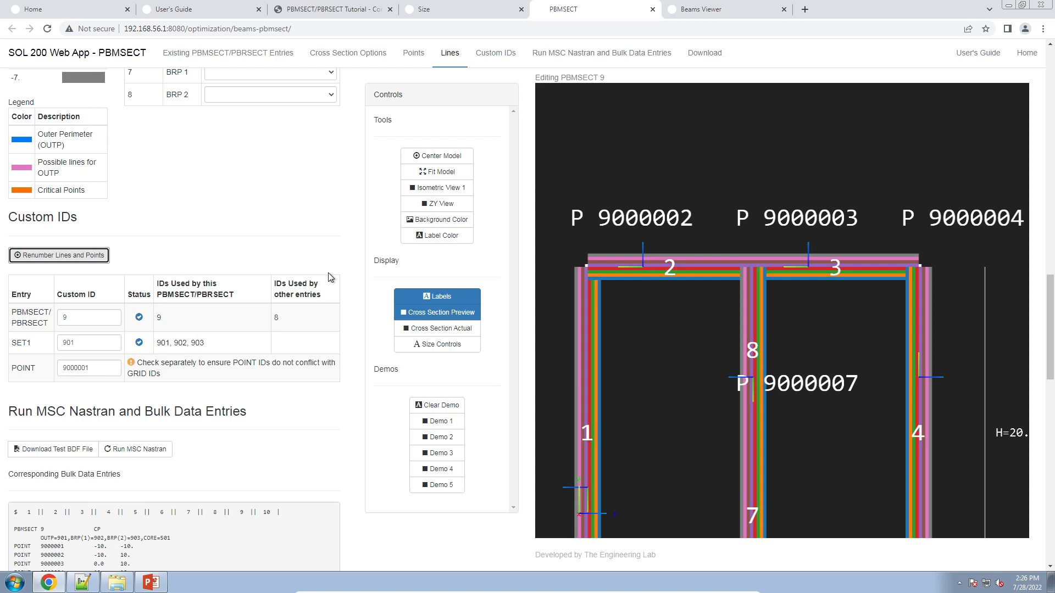
left_click(432, 299)
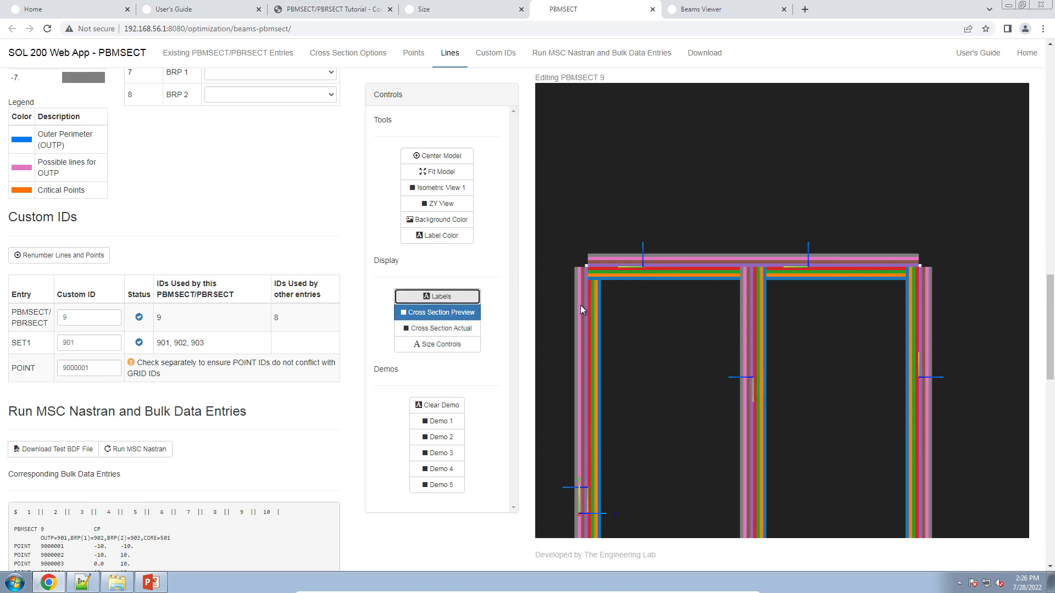
left_click_drag(683, 320, 687, 288)
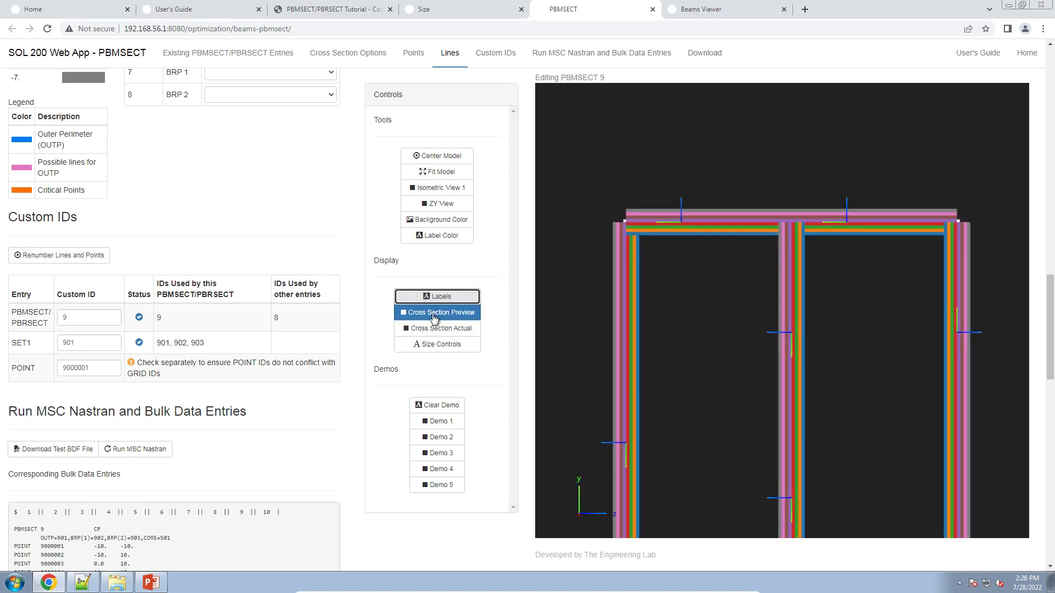
Enable the top layer for the line segments, show the labels, and set line 1's top layer to 502, PCOMP.
scroll(310, 322, "up", 5)
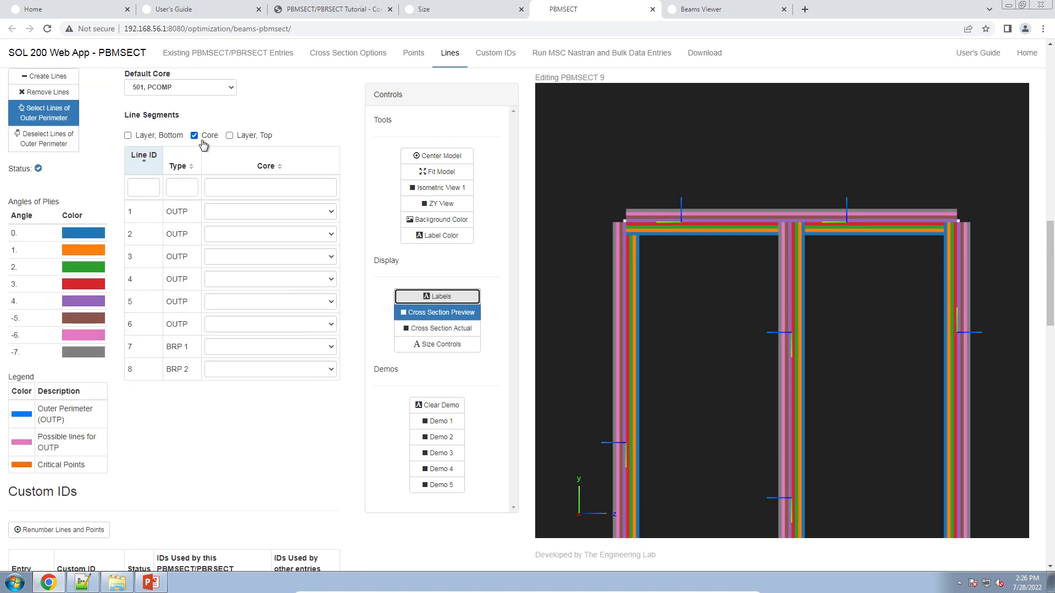
left_click(244, 137)
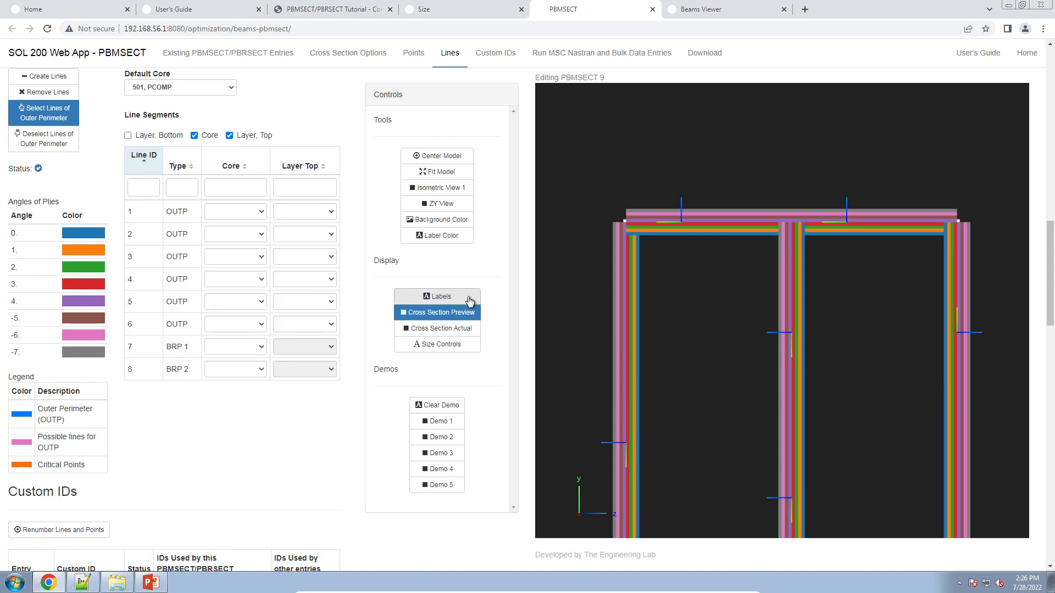
left_click(434, 296)
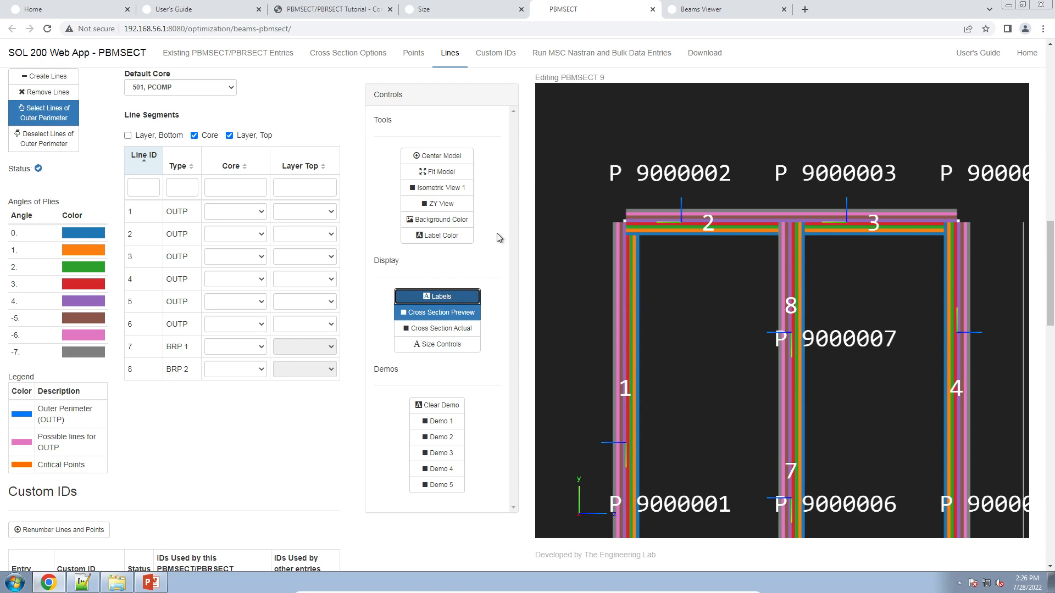
left_click(304, 212)
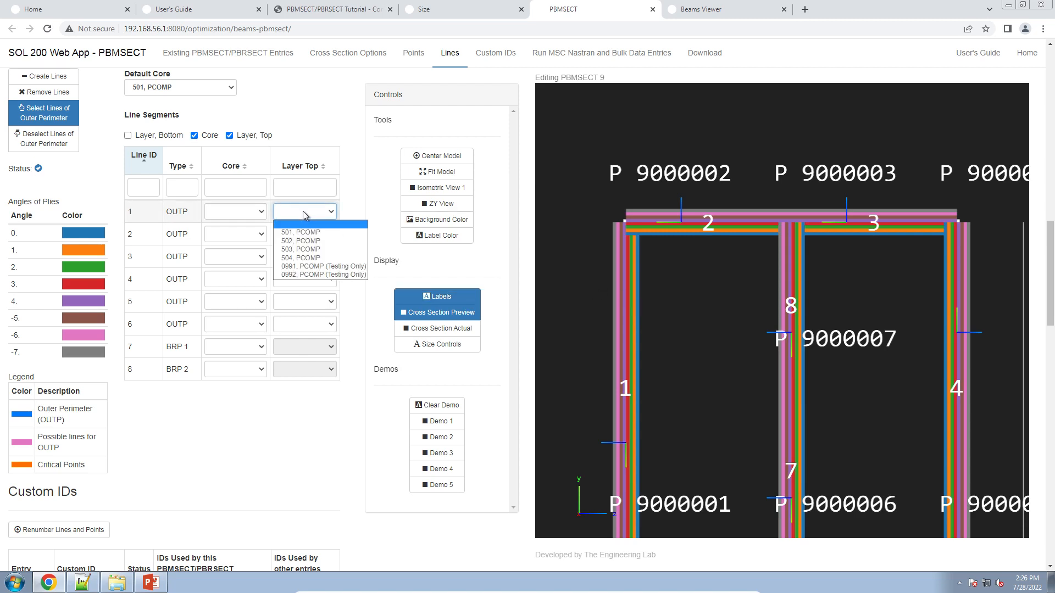
left_click(305, 242)
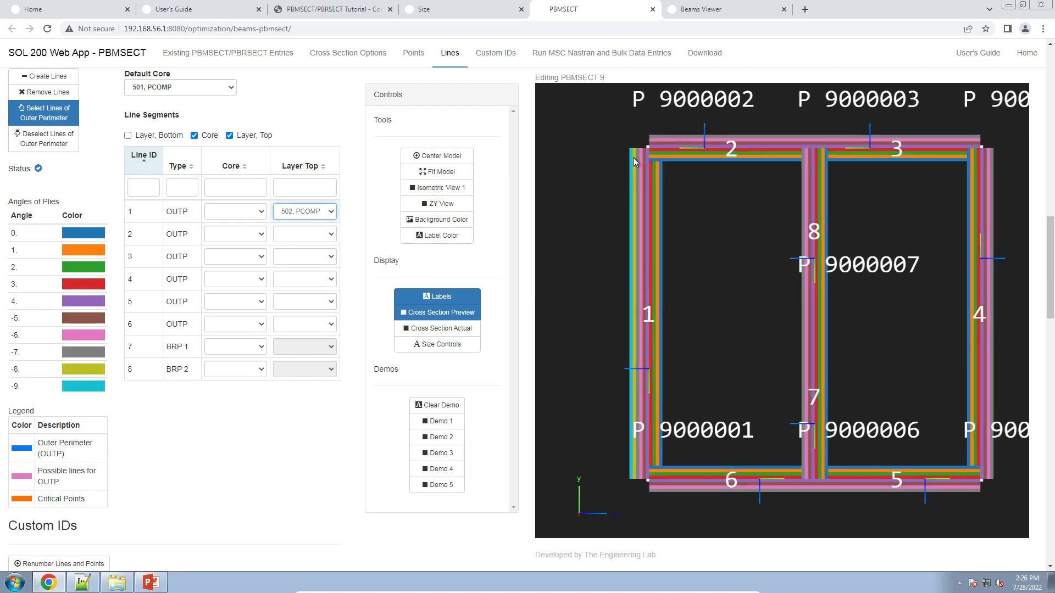
Clear line 1's top layer and reassign 502, PCOMP to compare the cross section with and without it.
left_click(308, 211)
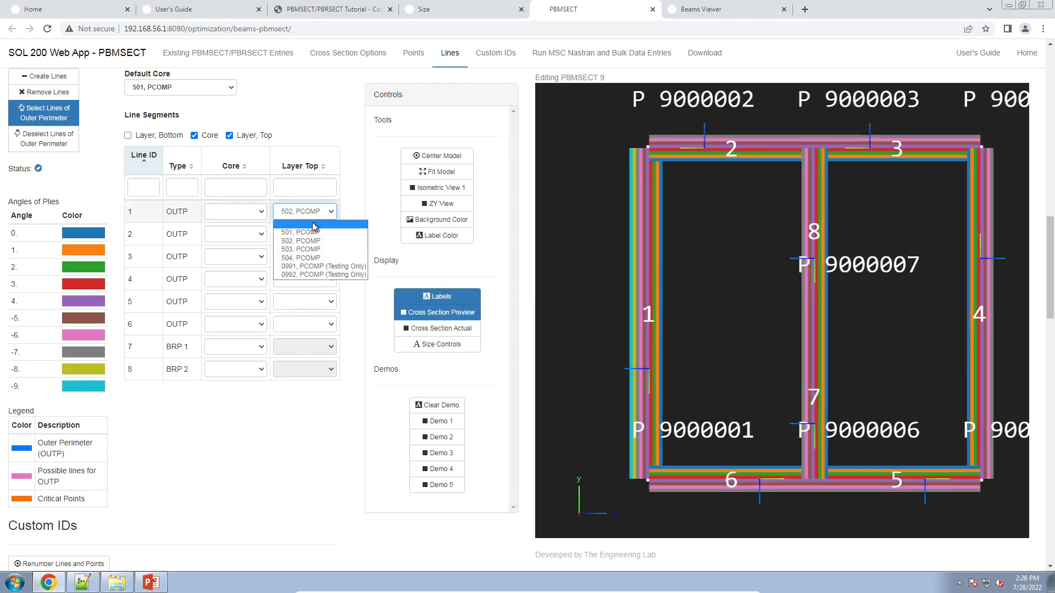
left_click(314, 247)
left_click(306, 212)
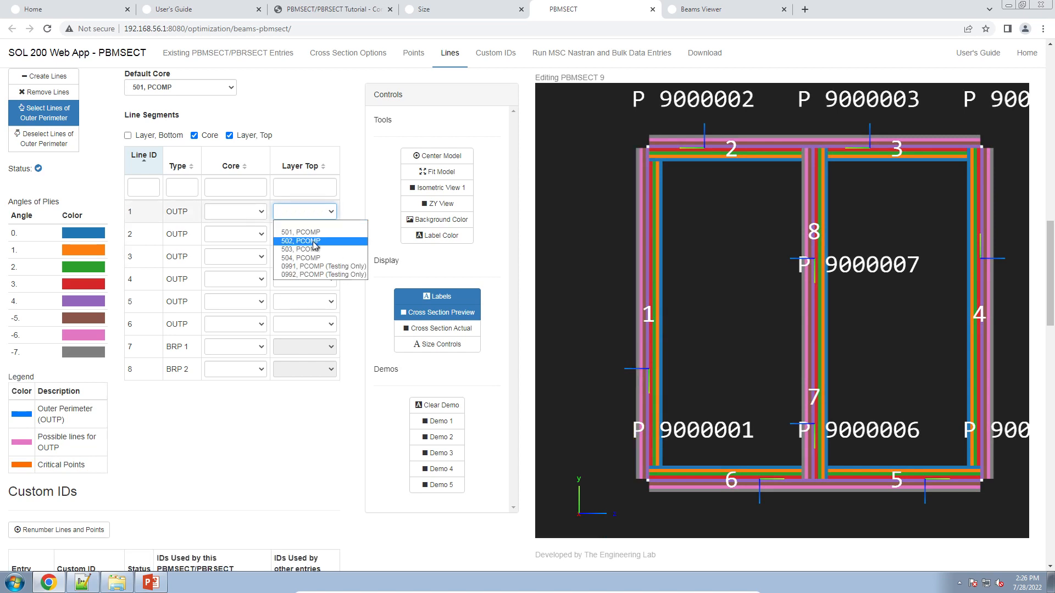
left_click(315, 247)
Set line 2's top layer to 502, PCOMP and hide the labels.
left_click(305, 234)
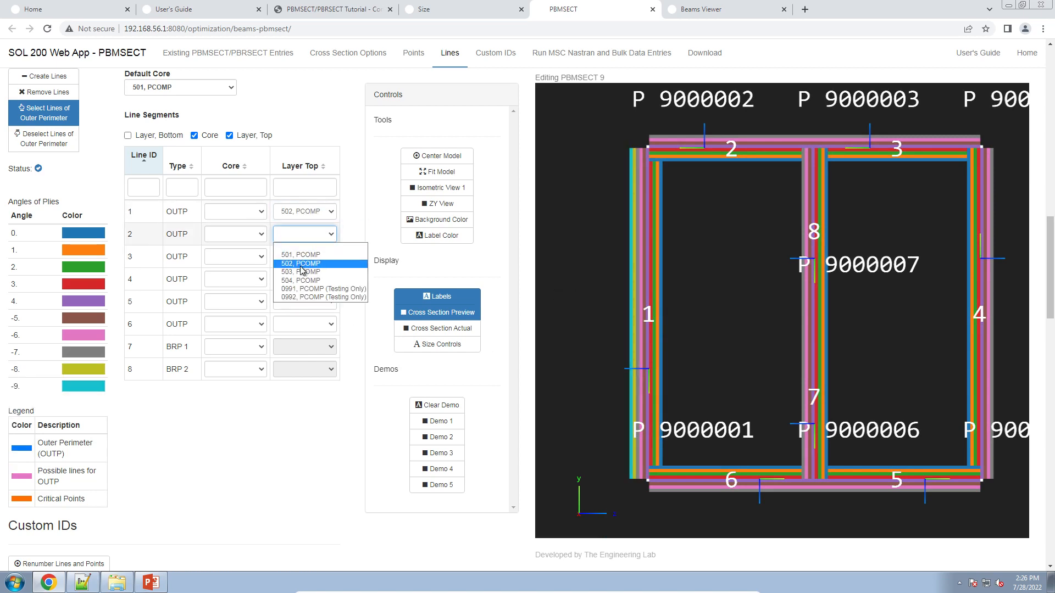
left_click(303, 269)
left_click(437, 297)
scroll(707, 291, "down", 2)
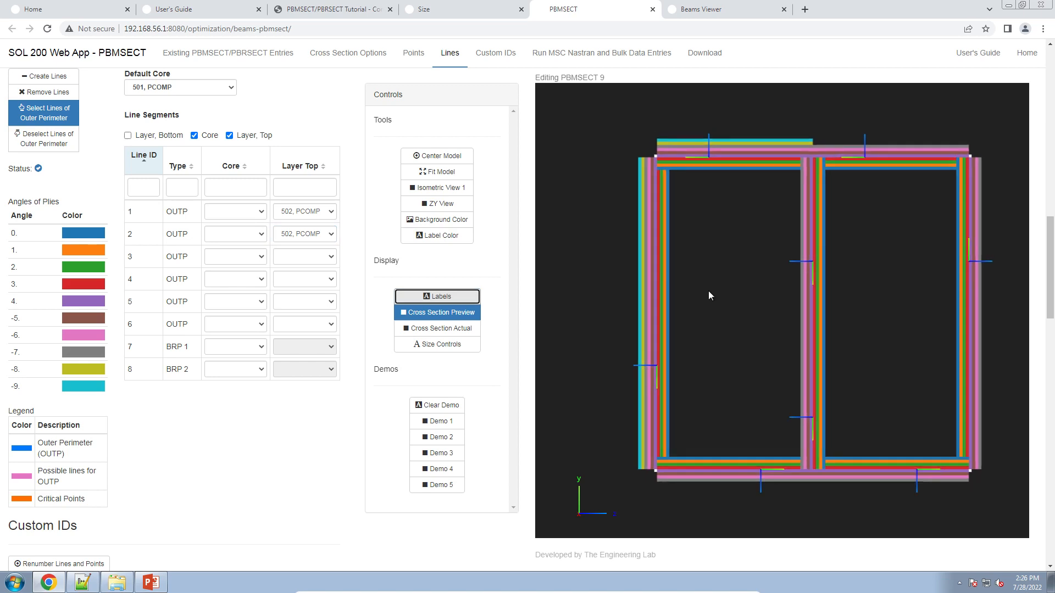
Assign 502, PCOMP as the top layer of outer perimeter lines 3, 4, 5 and 6.
left_click(305, 256)
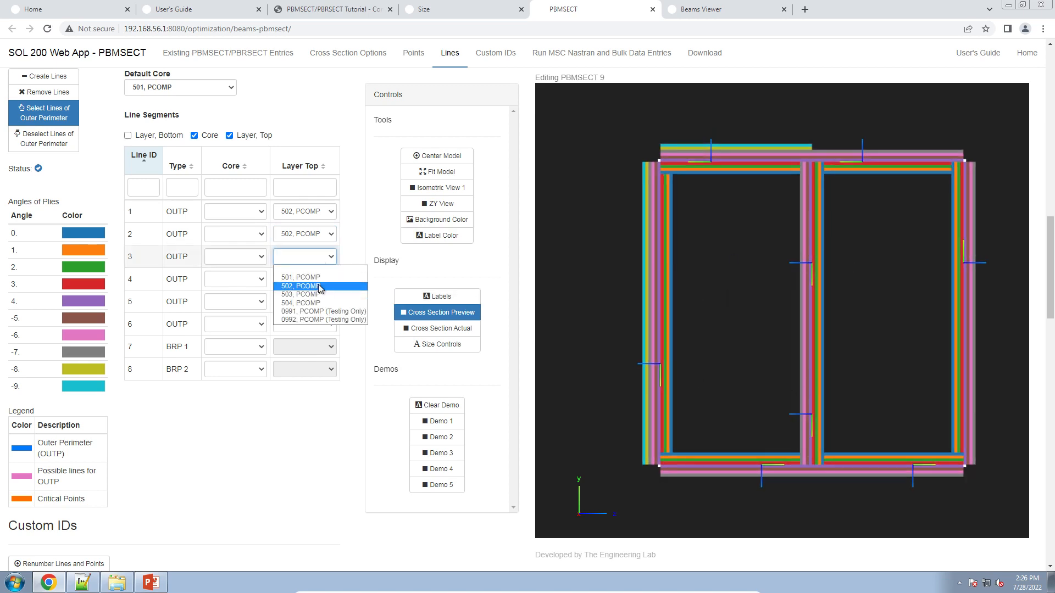
left_click(320, 292)
left_click(321, 281)
left_click(317, 308)
left_click(318, 303)
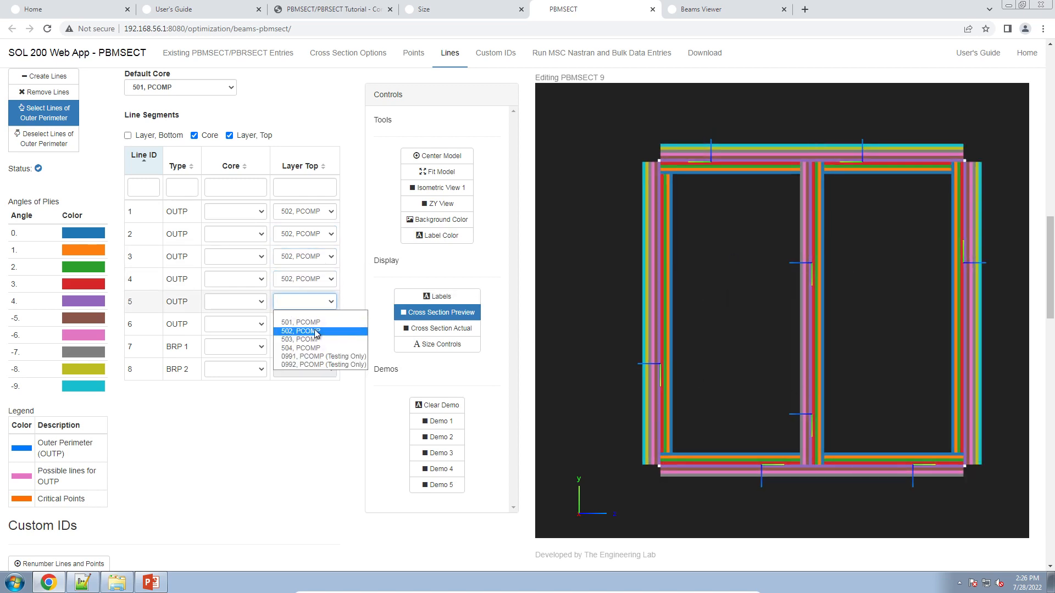
left_click(315, 330)
left_click(315, 328)
left_click(316, 355)
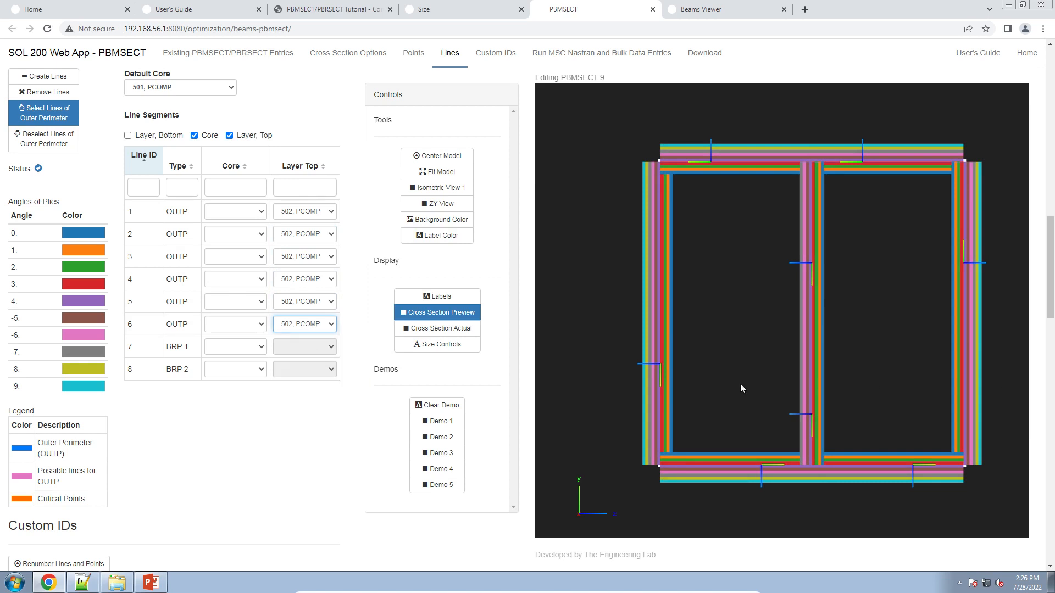
Set the core of branch lines 7 (BRP 1) and 8 (BRP 2) to 503, PCOMP.
left_click_drag(728, 372, 713, 371)
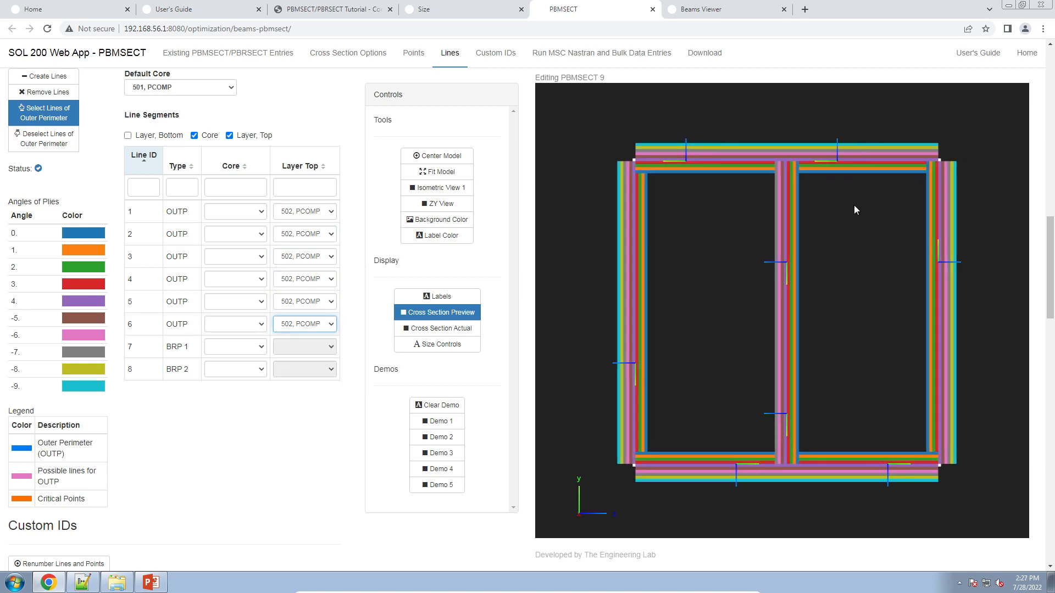
left_click(269, 411)
scroll(736, 224, "up", 5)
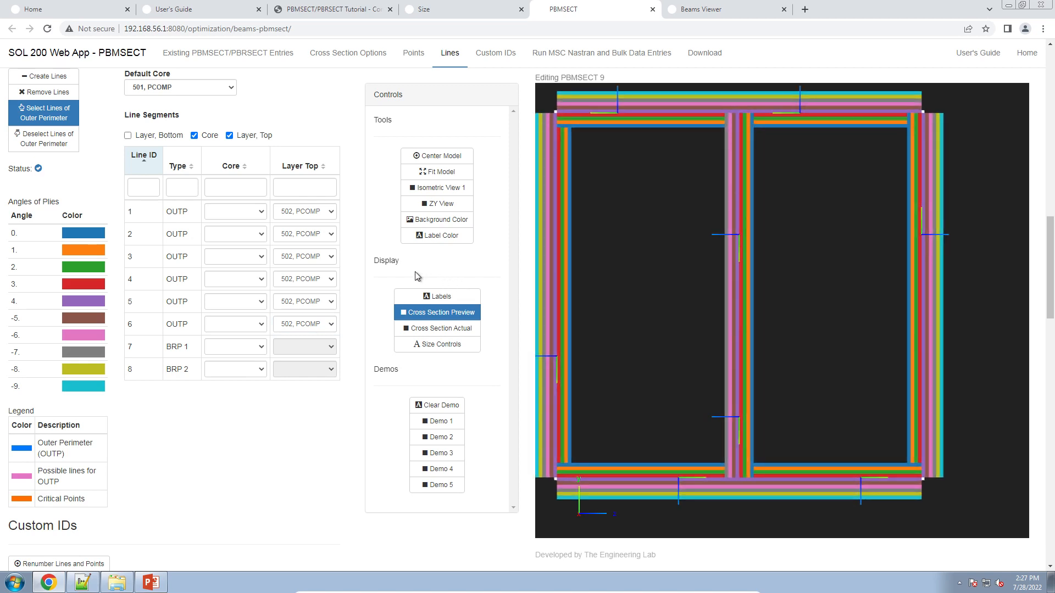
left_click(246, 348)
left_click(244, 385)
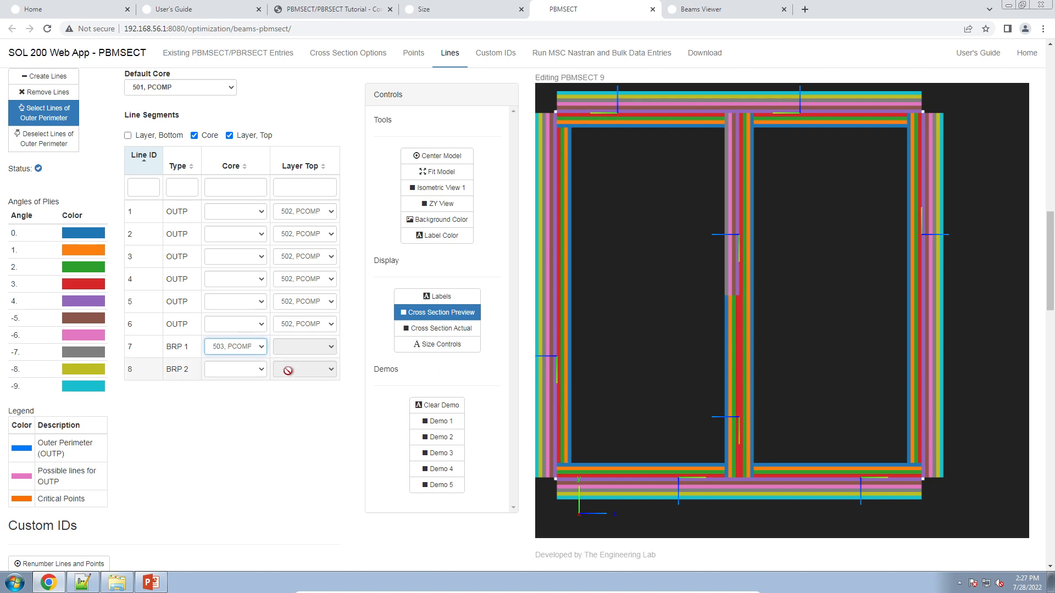
left_click(236, 370)
left_click(236, 407)
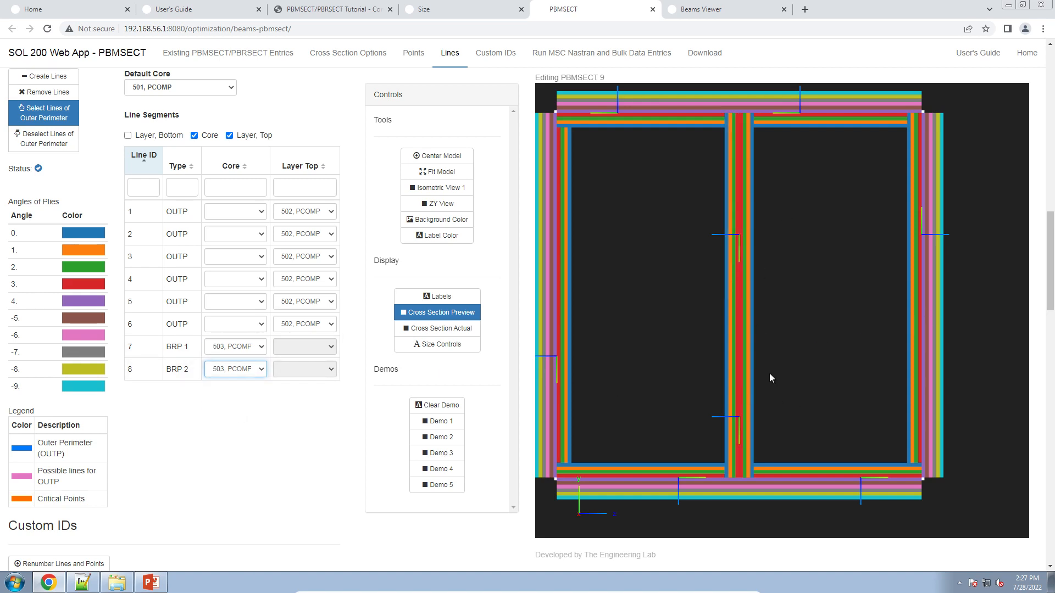
Examine the ply stacking of the middle web and outer walls, including their junctions at both ends of the web.
scroll(748, 407, "up", 5)
left_click_drag(742, 388, 778, 332)
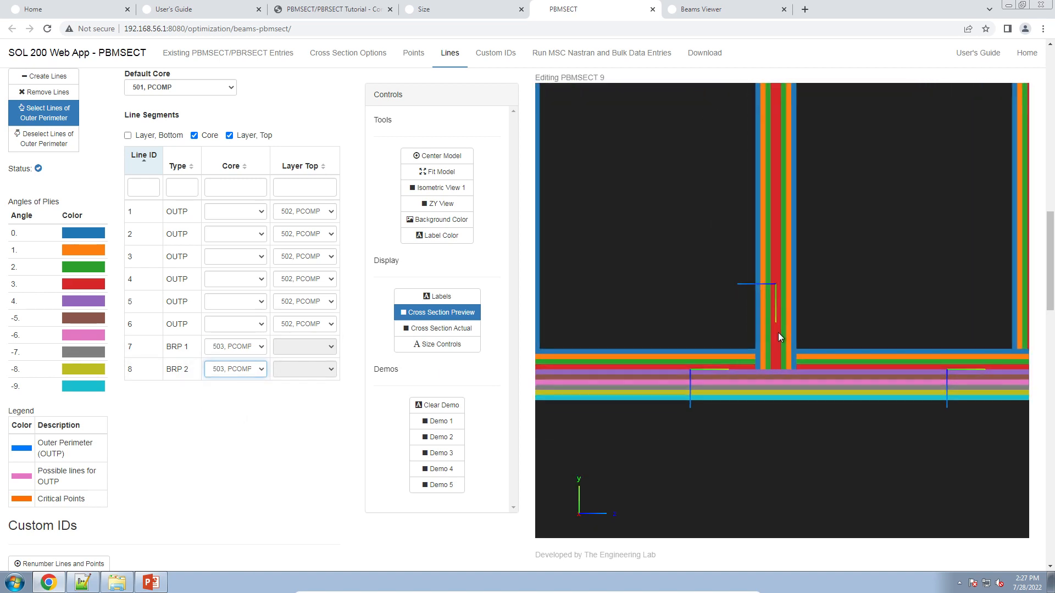
scroll(773, 343, "up", 10)
left_click_drag(723, 377, 765, 371)
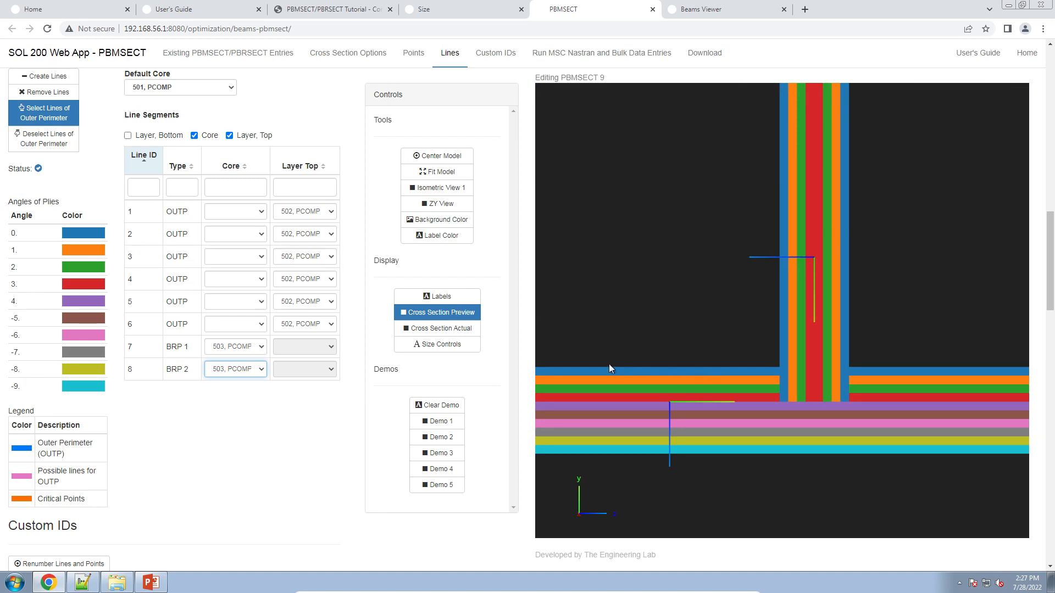
scroll(793, 271, "down", 3)
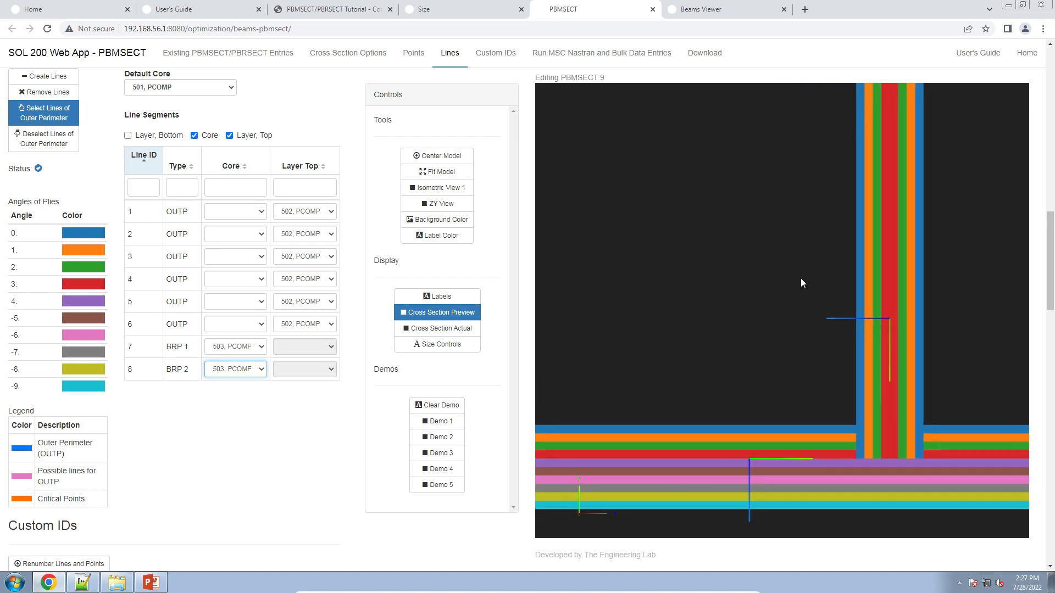
left_click_drag(753, 181, 753, 236)
scroll(753, 237, "down", 2)
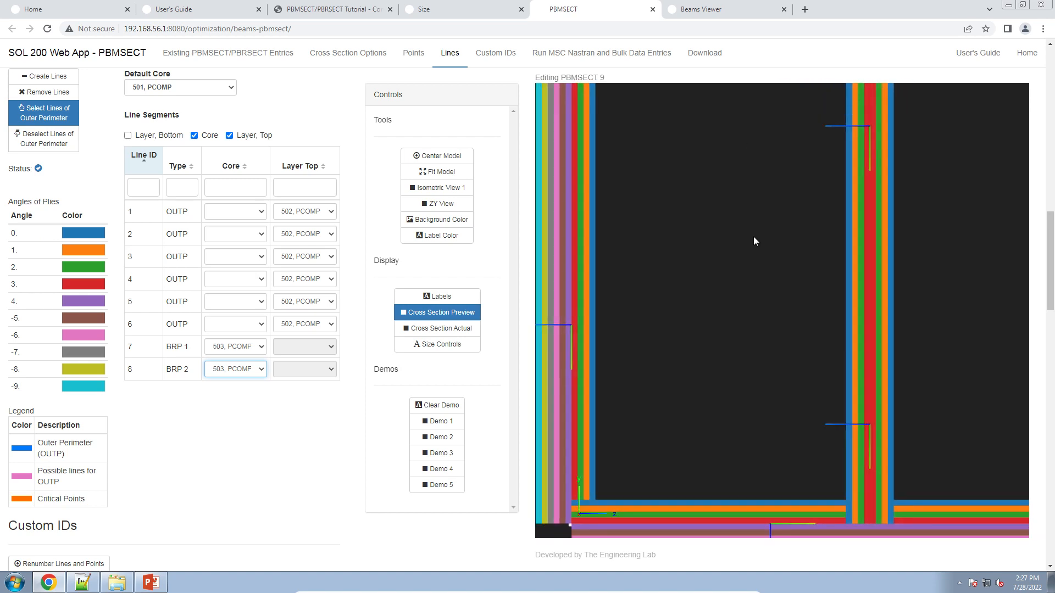
left_click_drag(715, 196, 698, 276)
scroll(698, 275, "down", 3)
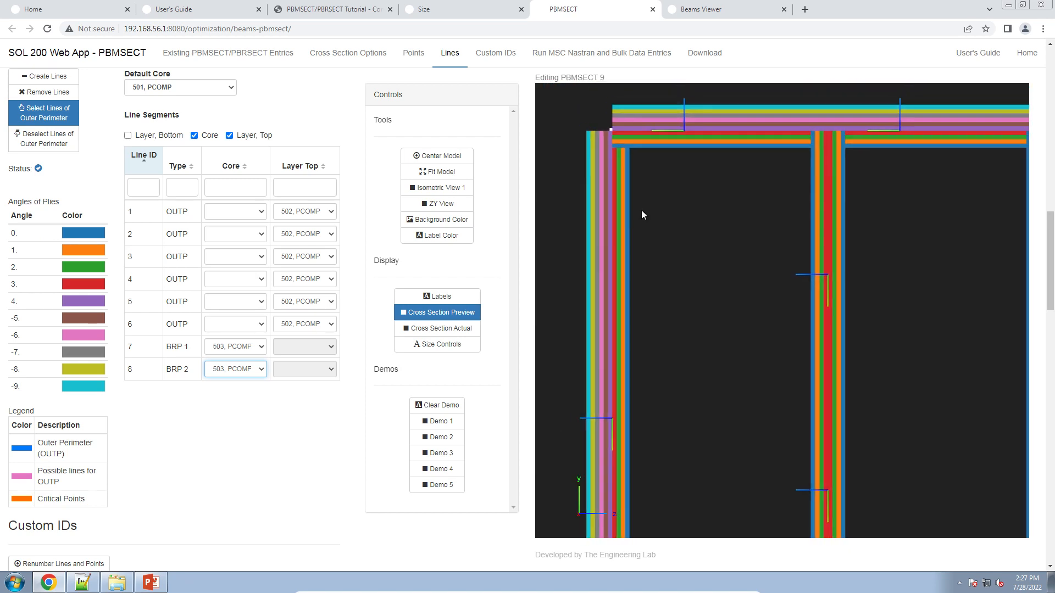
left_click_drag(761, 329, 751, 227)
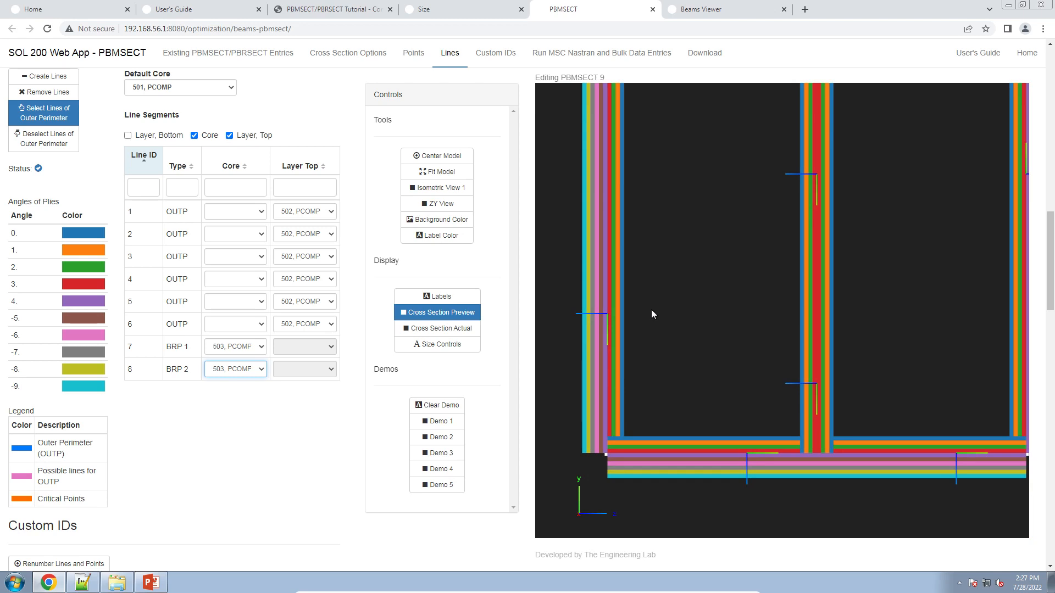
Inspect the ply layers around the full double-box section and compare the cross section preview with the bare line geometry.
left_click_drag(686, 253, 665, 348)
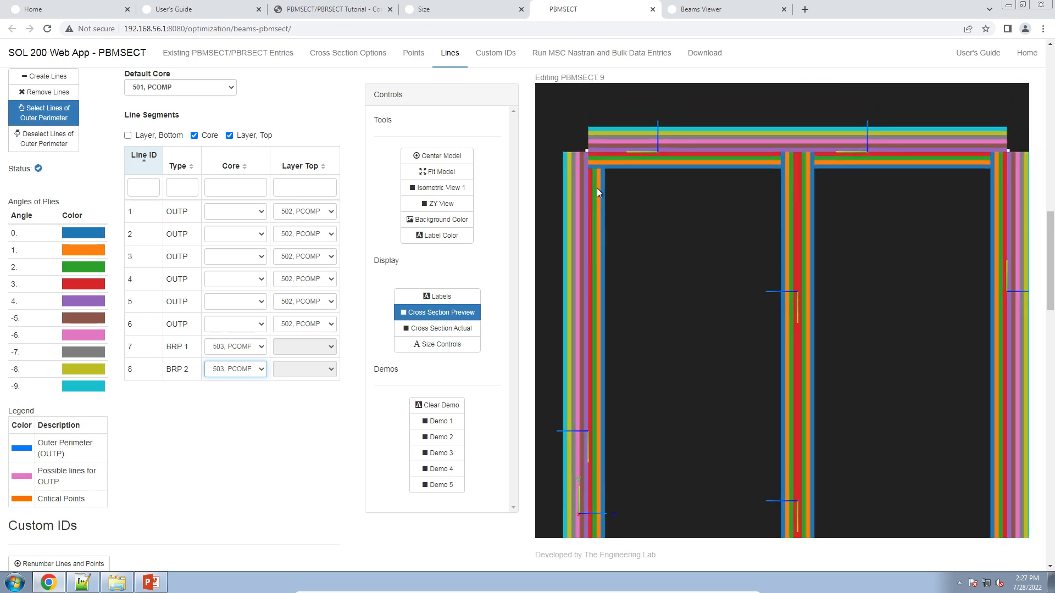
left_click_drag(709, 454, 690, 393)
scroll(690, 394, "down", 2)
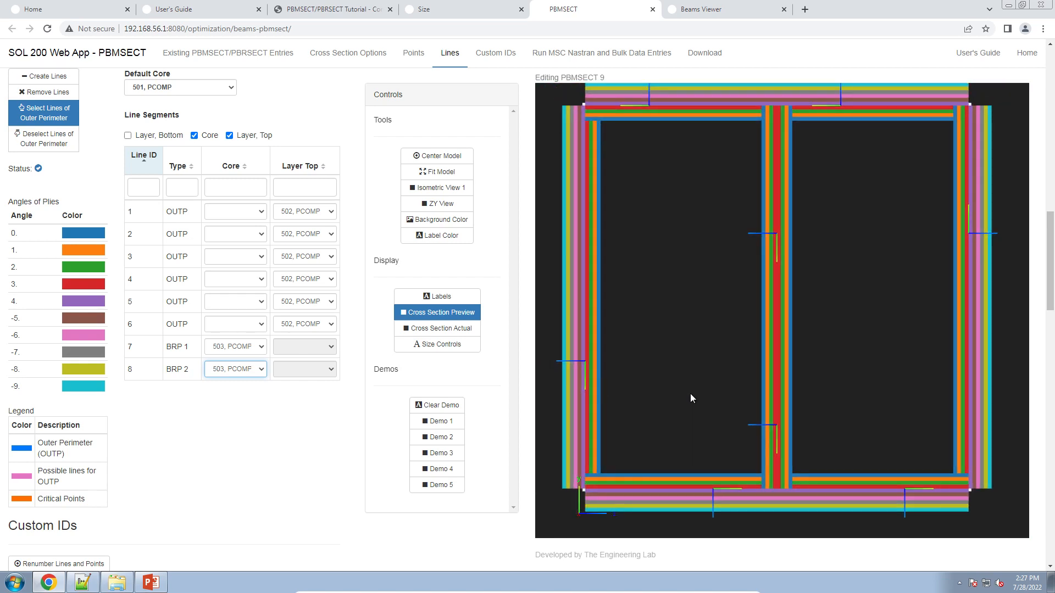
left_click_drag(717, 309, 703, 361)
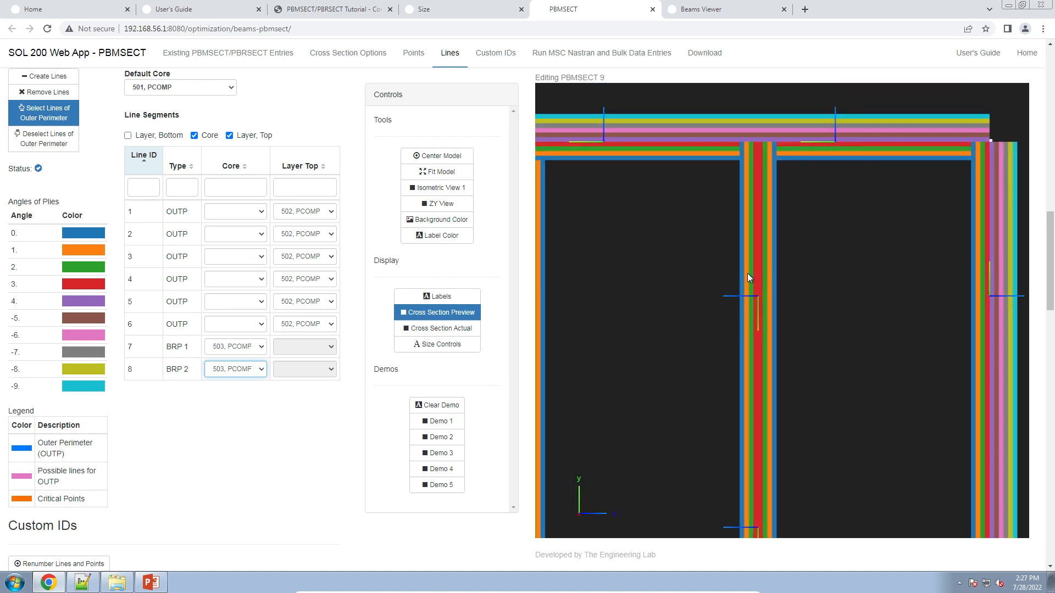
left_click(441, 312)
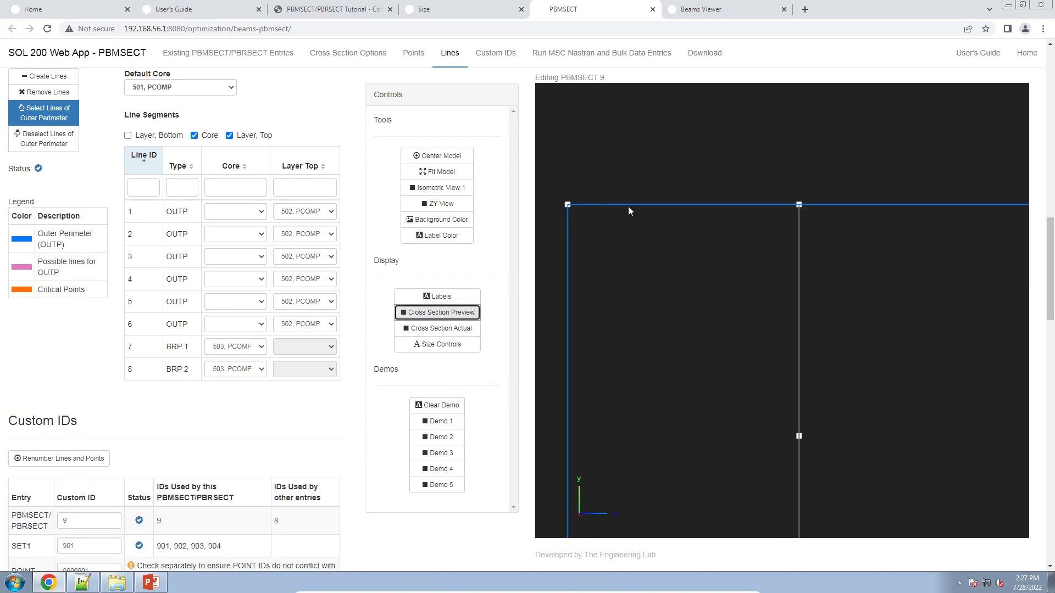
left_click(468, 311)
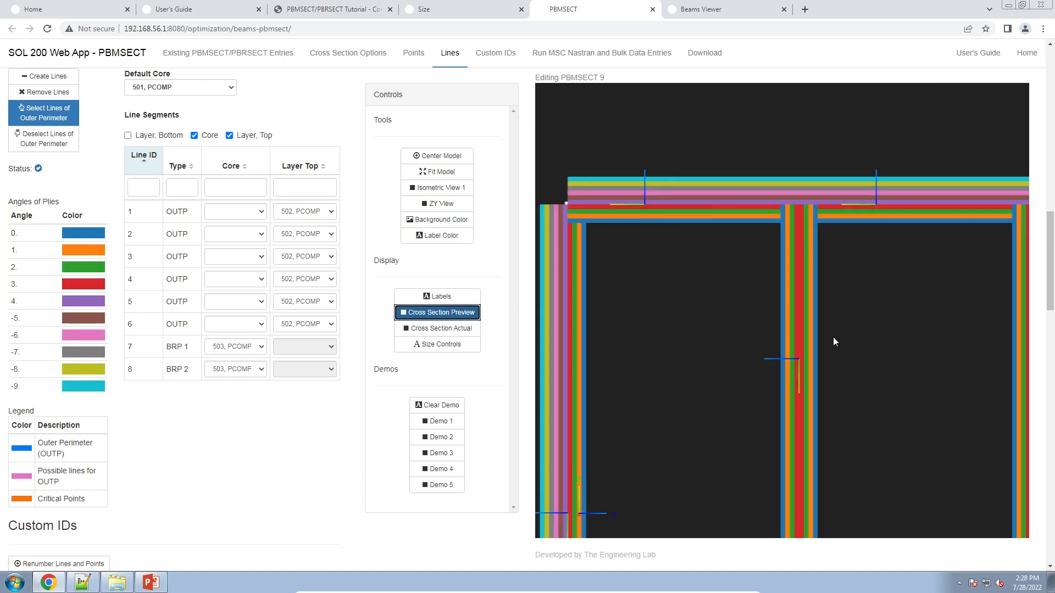
left_click_drag(833, 341, 761, 295)
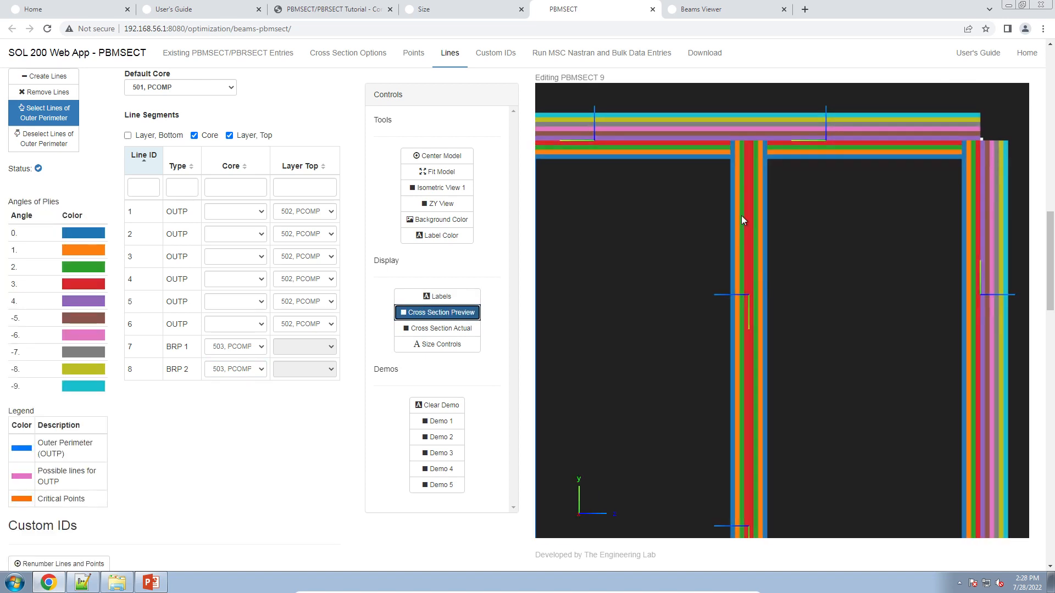
left_click_drag(760, 226, 756, 207)
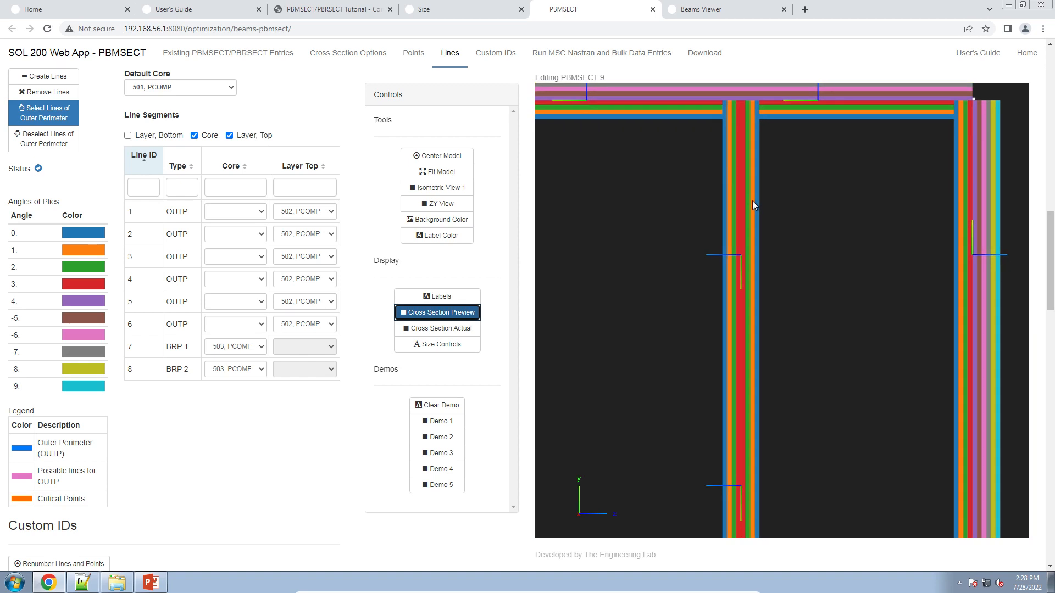
Switch to the PowerPoint workshop deck and review the Appendix Contents and the Appendix section's title slides.
left_click(151, 581)
scroll(55, 383, "down", 15)
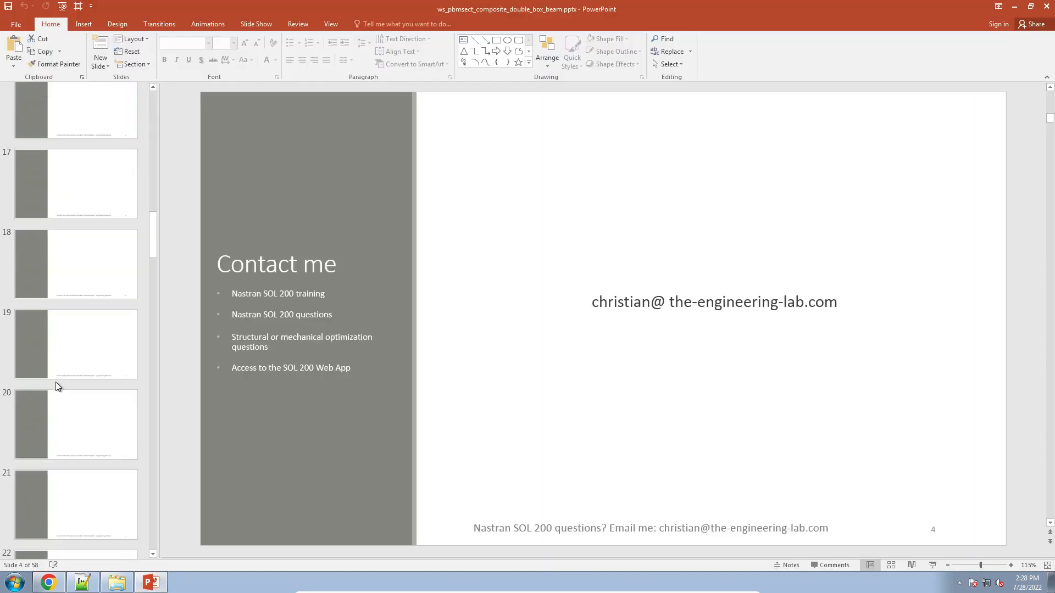
scroll(55, 385, "down", 8)
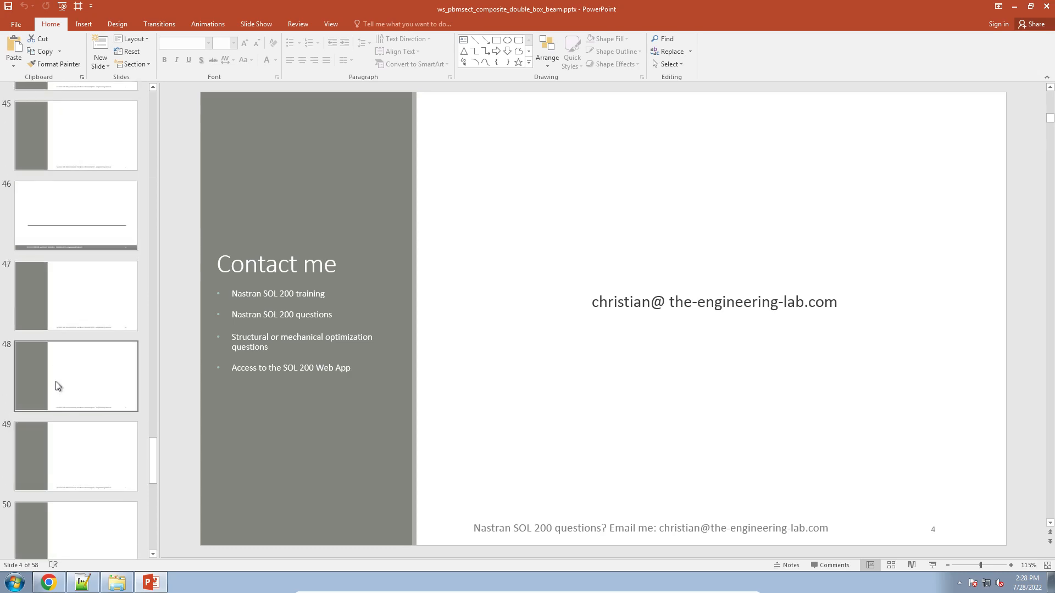
left_click(67, 229)
scroll(75, 271, "up", 4)
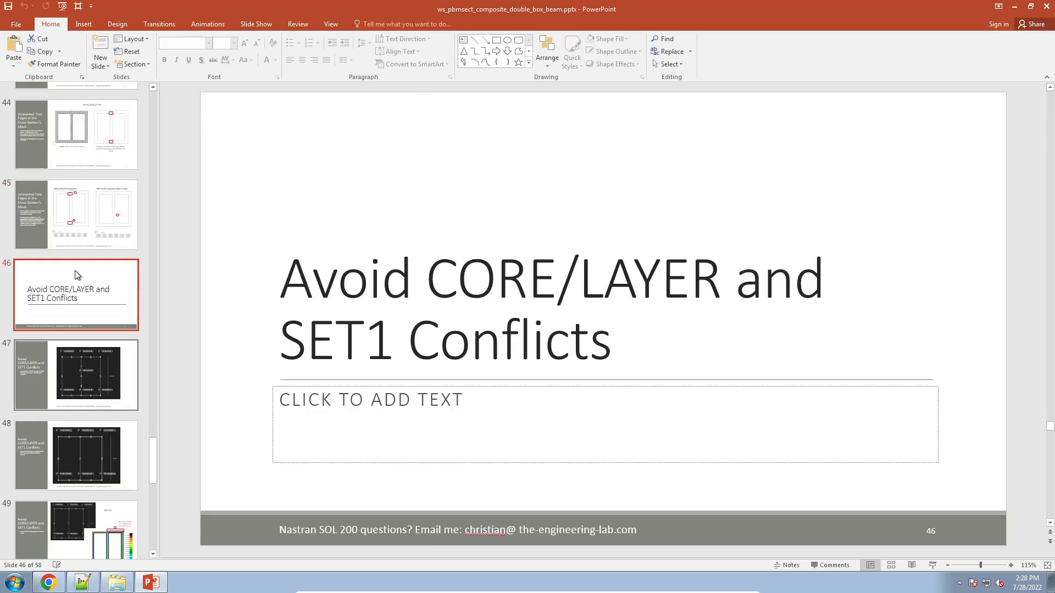
scroll(75, 271, "up", 1)
left_click(73, 306)
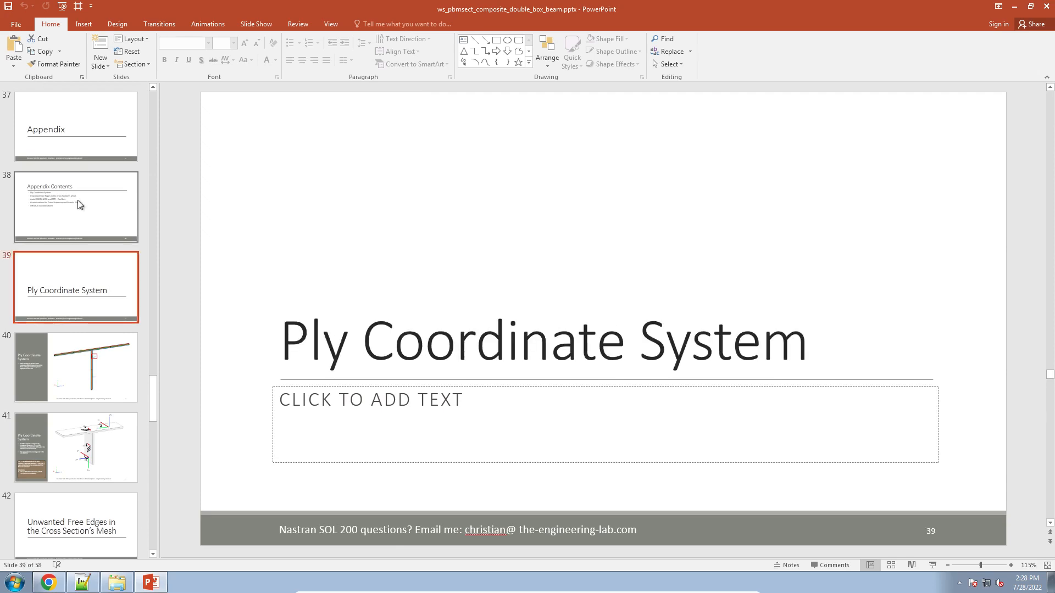
left_click(80, 204)
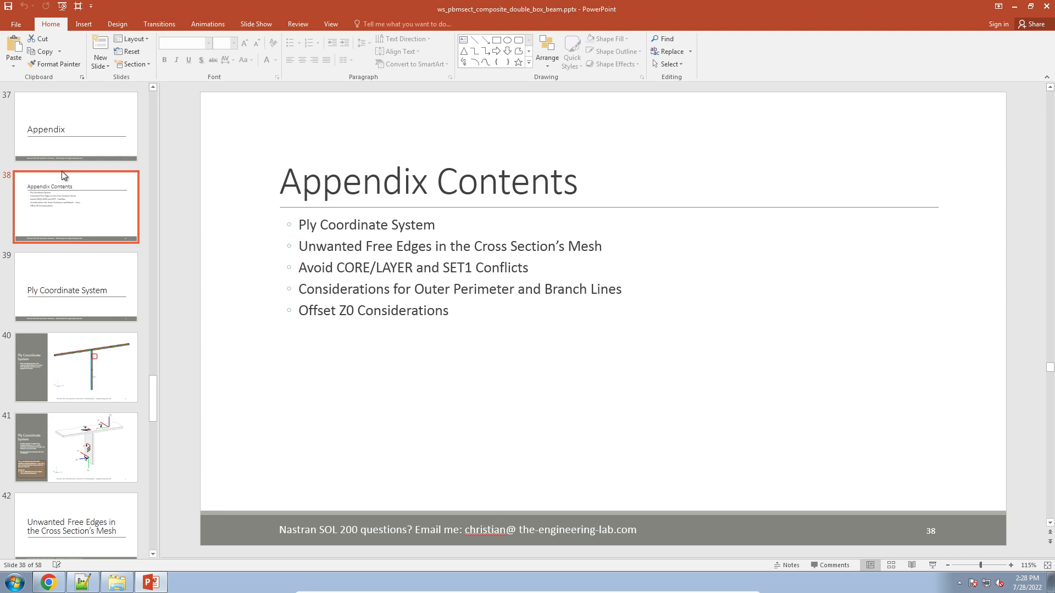
left_click(63, 157)
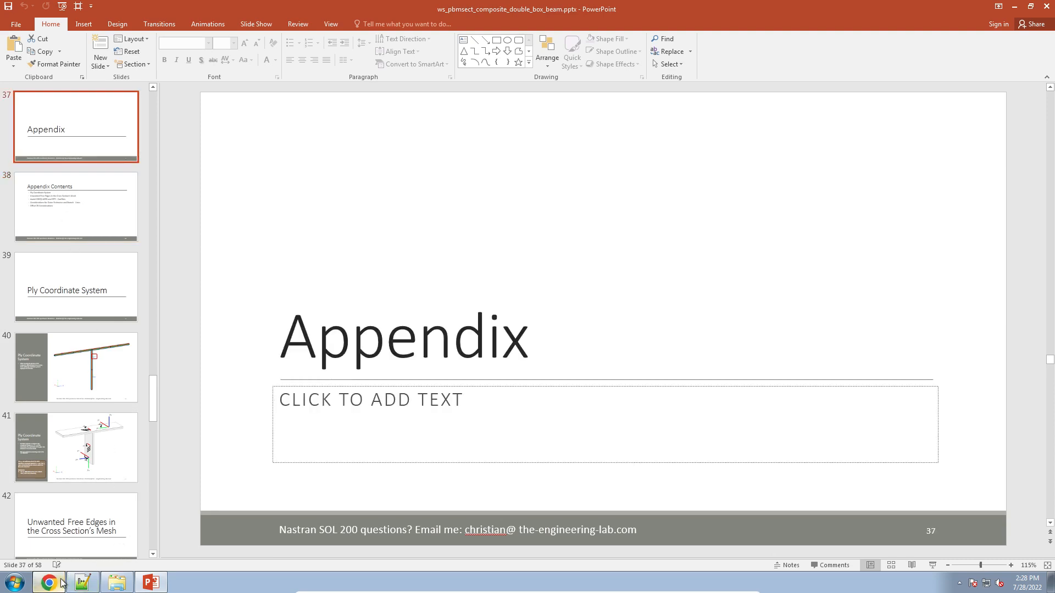
Return to the PBMSECT page in Chrome and examine closely how the upper wall's plies meet the middle web's plies.
left_click(61, 580)
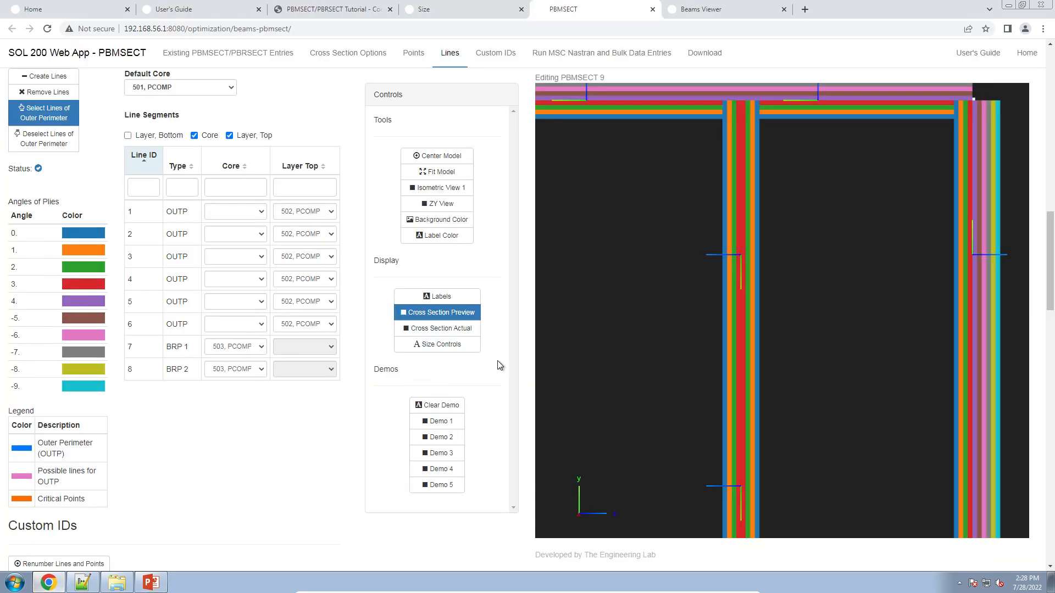
left_click(744, 348)
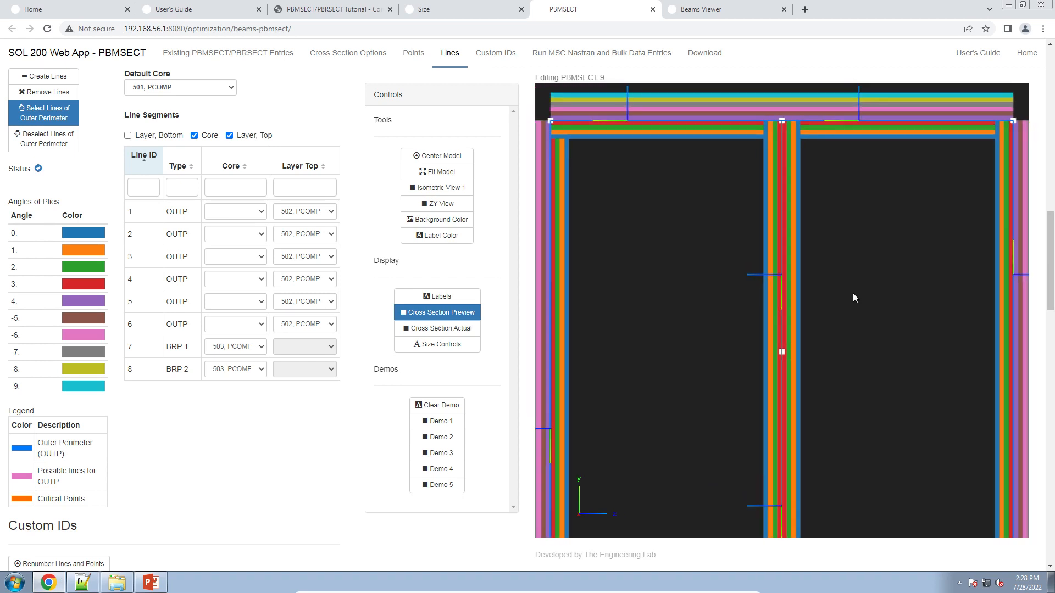
left_click_drag(852, 294, 865, 330)
scroll(726, 180, "up", 2)
left_click_drag(726, 180, 740, 221)
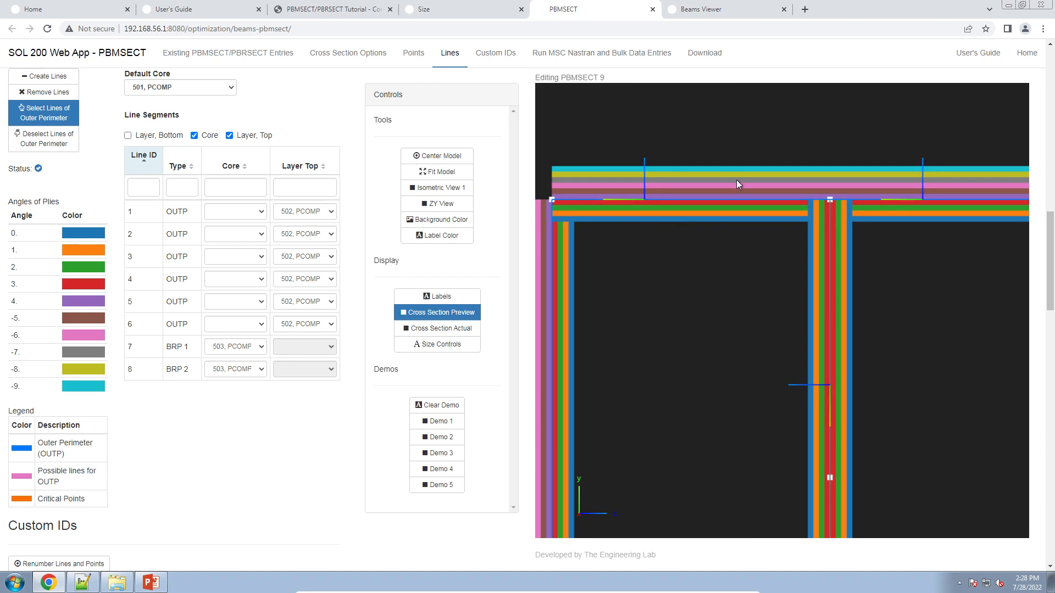
left_click_drag(735, 241, 710, 341)
scroll(723, 271, "up", 5)
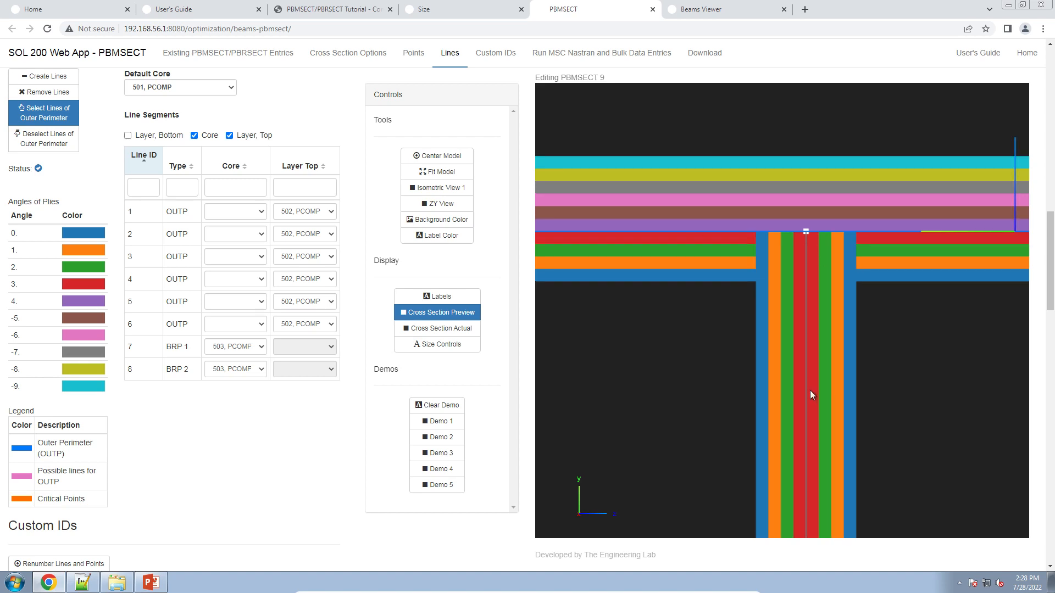
scroll(810, 390, "down", 6)
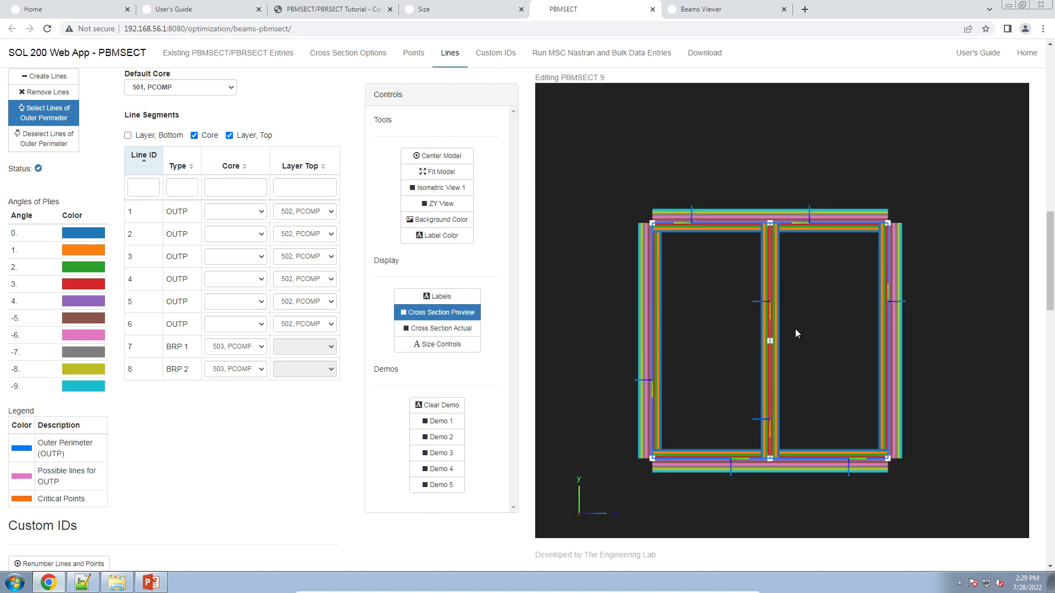
Run MSC Nastran for PBMSECT 9 and view the actual cross section beside the preview.
scroll(286, 401, "down", 7)
scroll(208, 398, "down", 5)
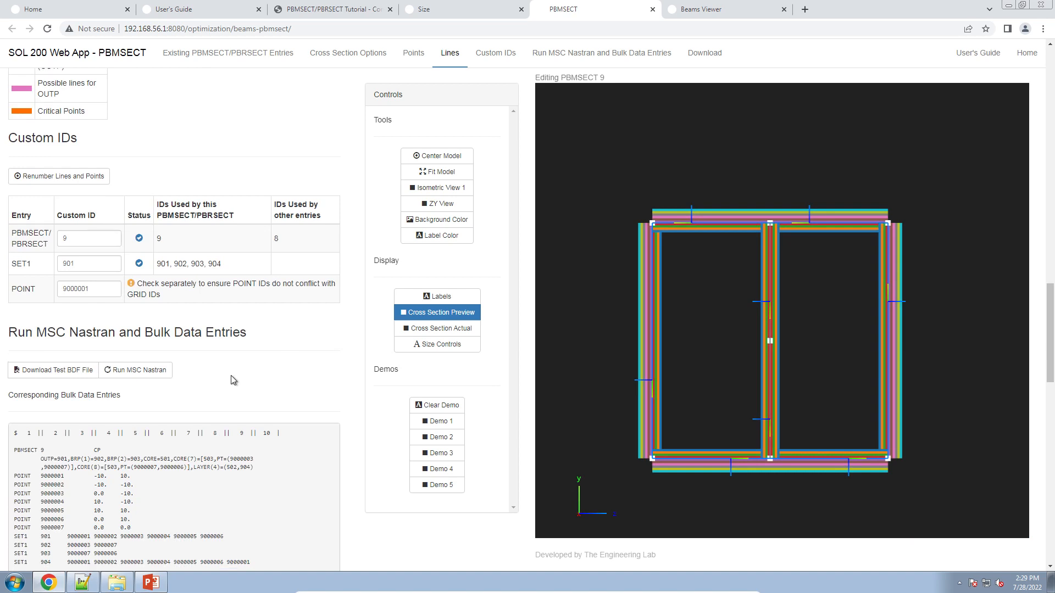
left_click(145, 105)
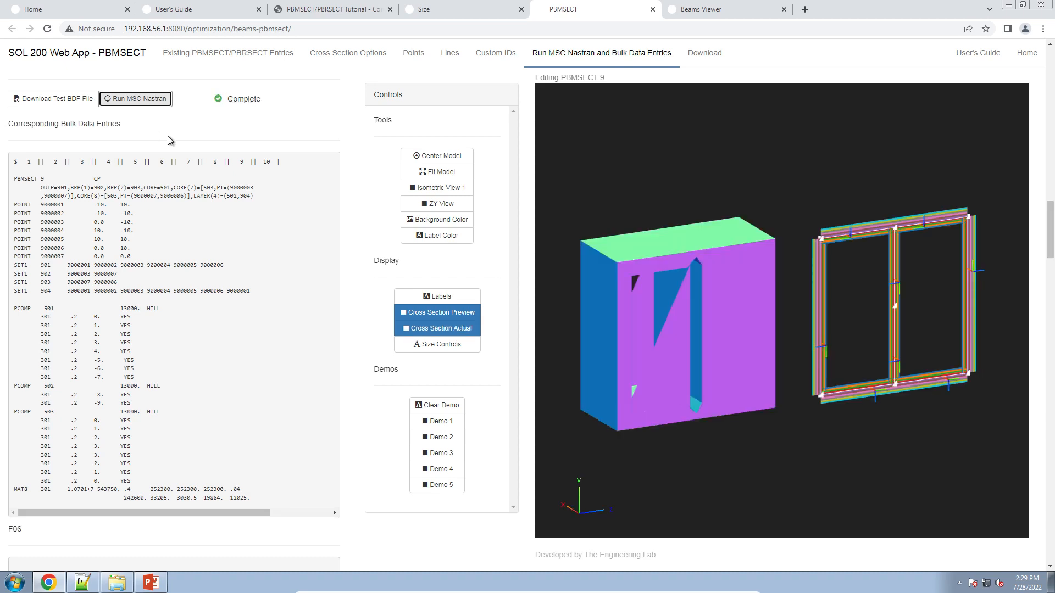
left_click_drag(803, 384, 813, 318)
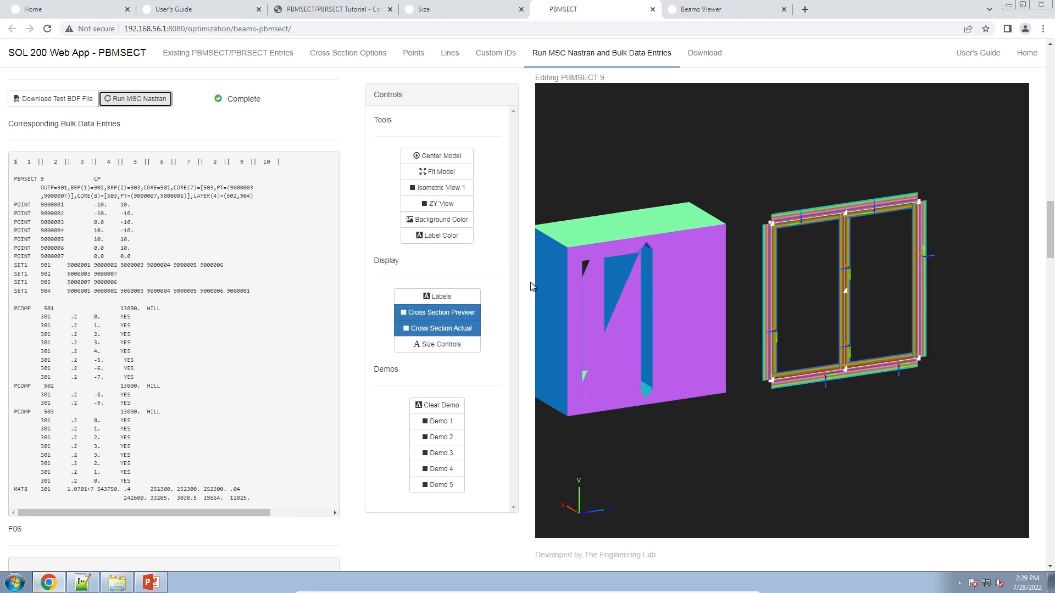
Hide the cross section preview and actual cross section, show the labels and orient the model to the ZY view.
scroll(345, 295, "up", 15)
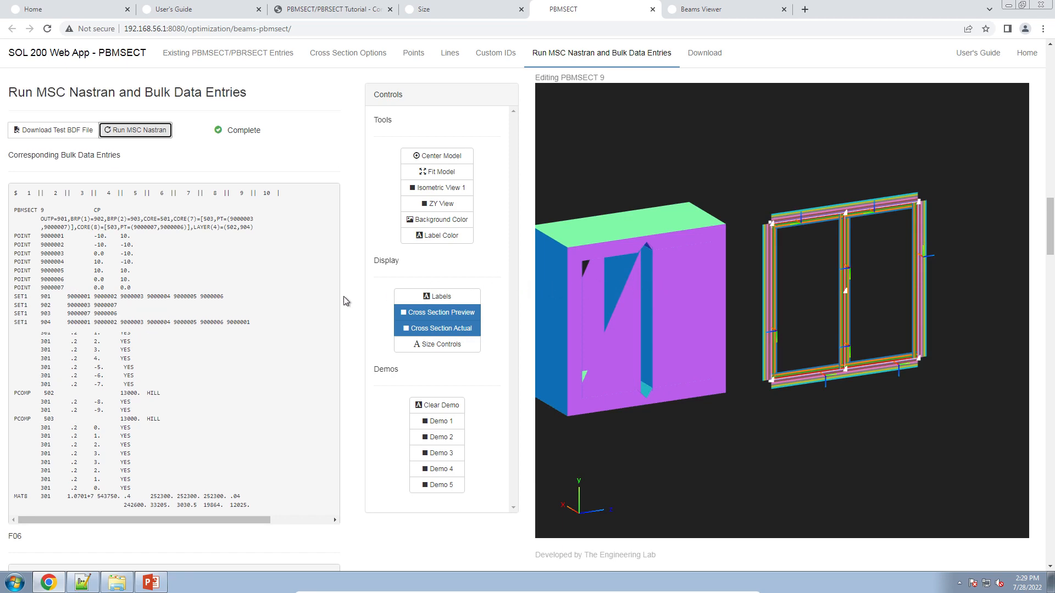
scroll(344, 295, "up", 8)
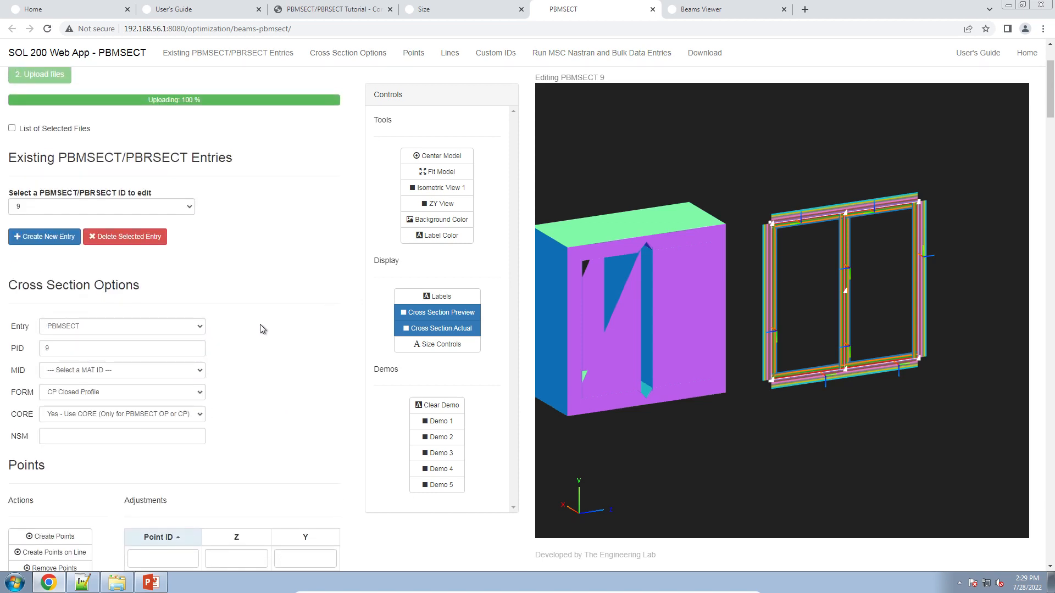
left_click(446, 313)
left_click(447, 329)
left_click(464, 300)
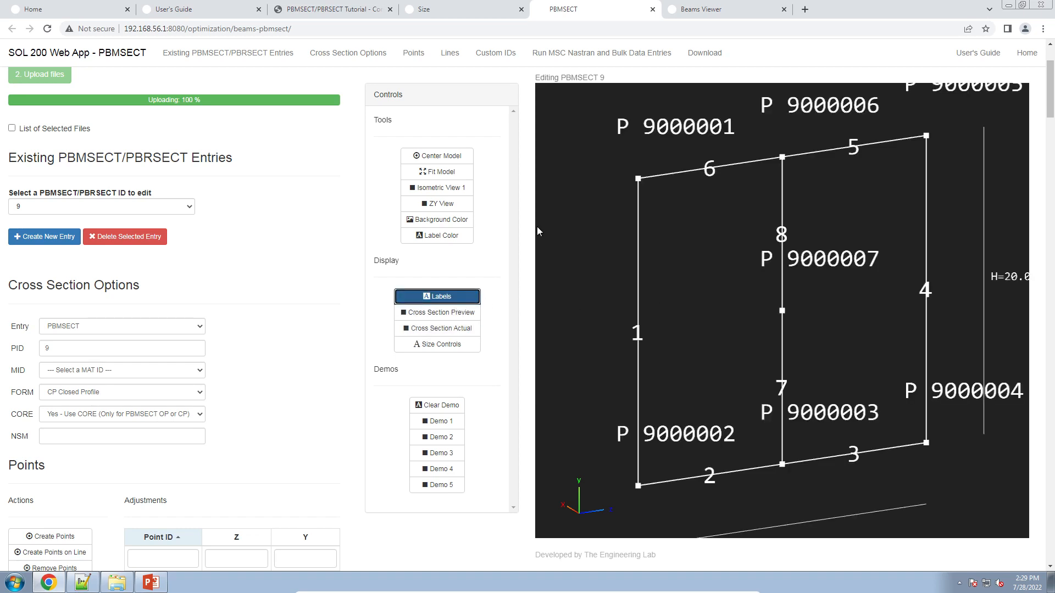
left_click(472, 203)
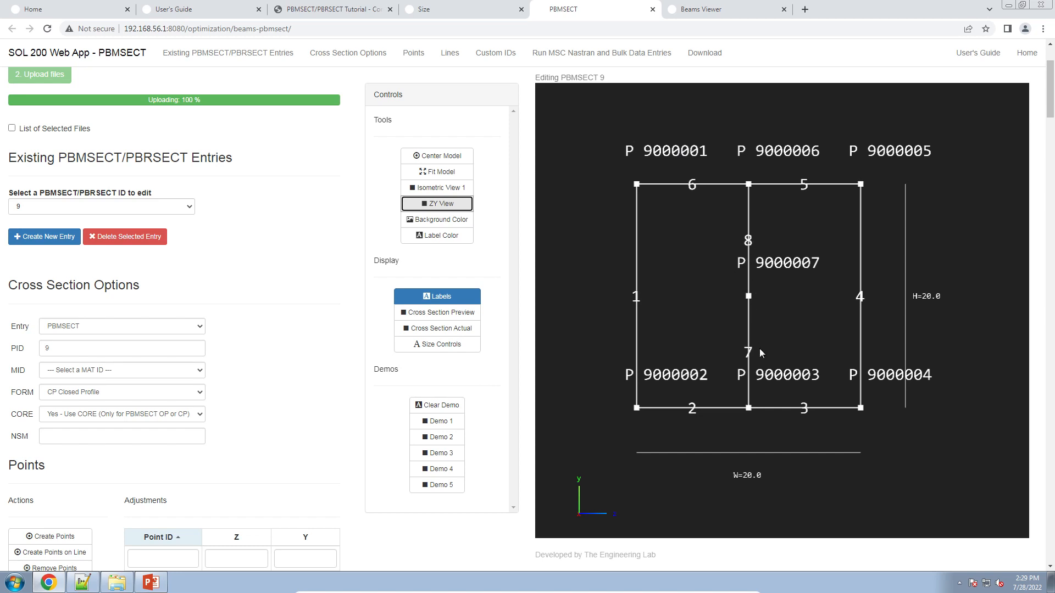
Review the generated bulk data for PBMSECT 9, including the POINT, SET1 and PCOMP entries, against the labelled geometry.
scroll(328, 367, "down", 15)
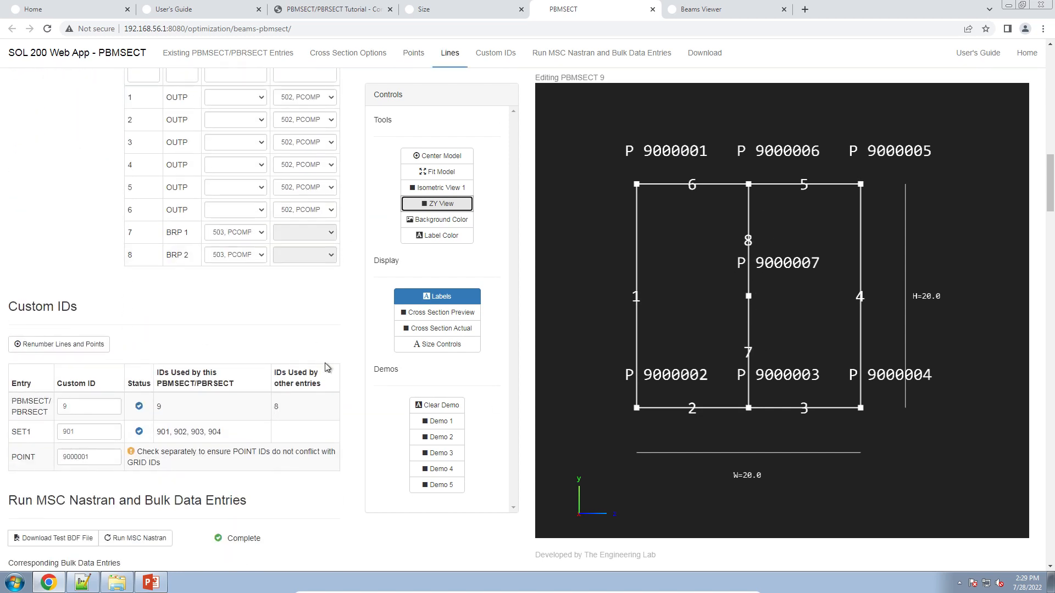
scroll(317, 357, "down", 6)
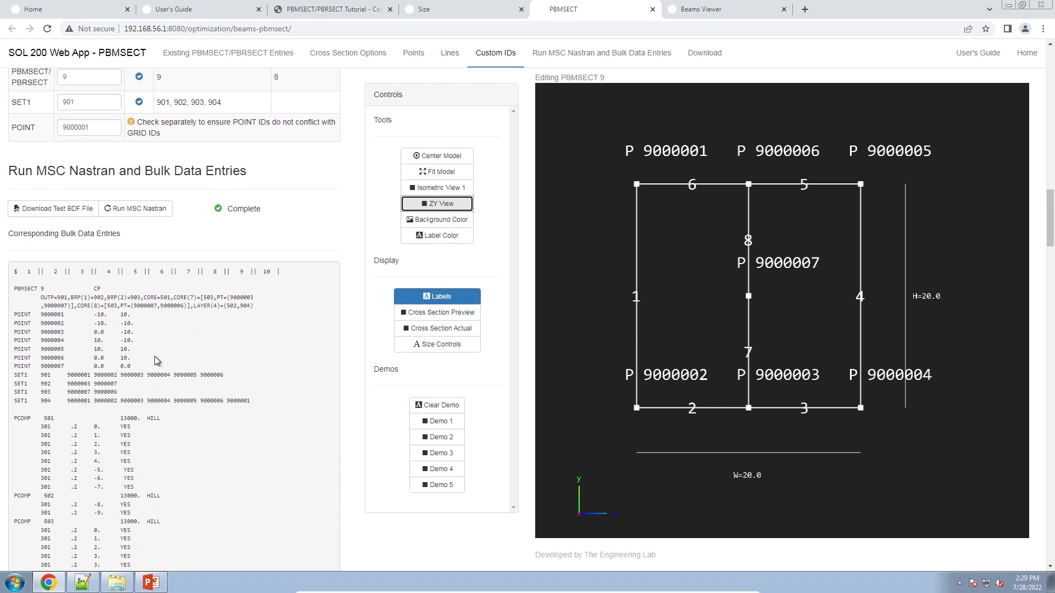
left_click_drag(132, 367, 31, 318)
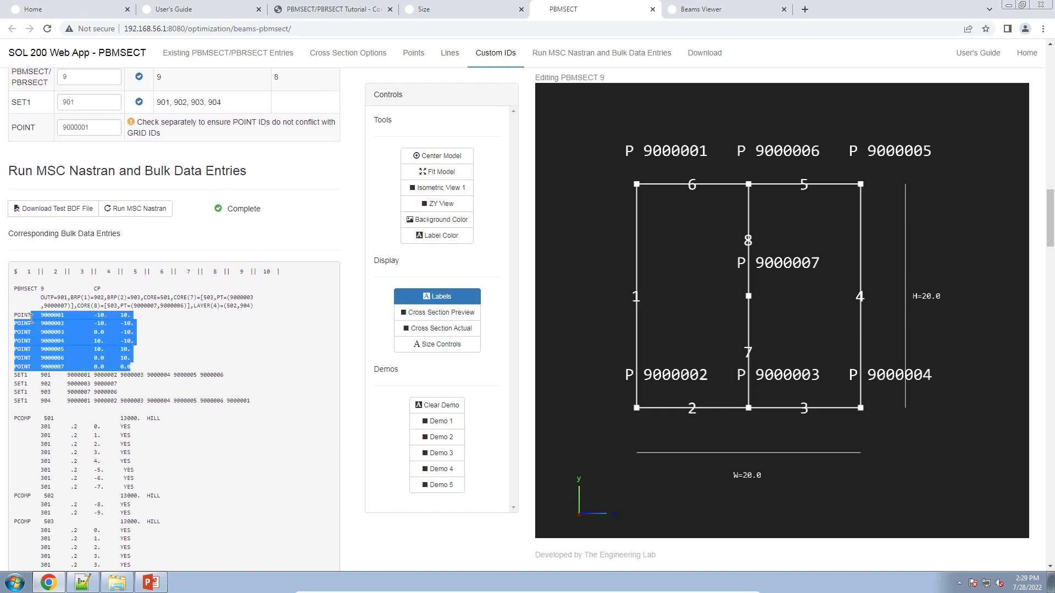
left_click(129, 386)
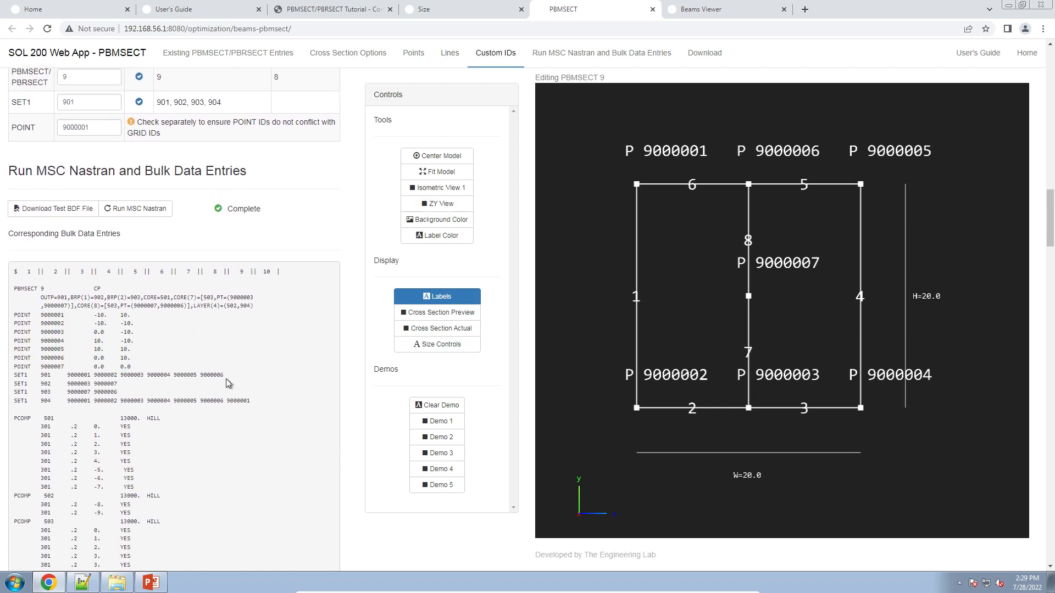
scroll(228, 382, "up", 2)
scroll(229, 382, "down", 4)
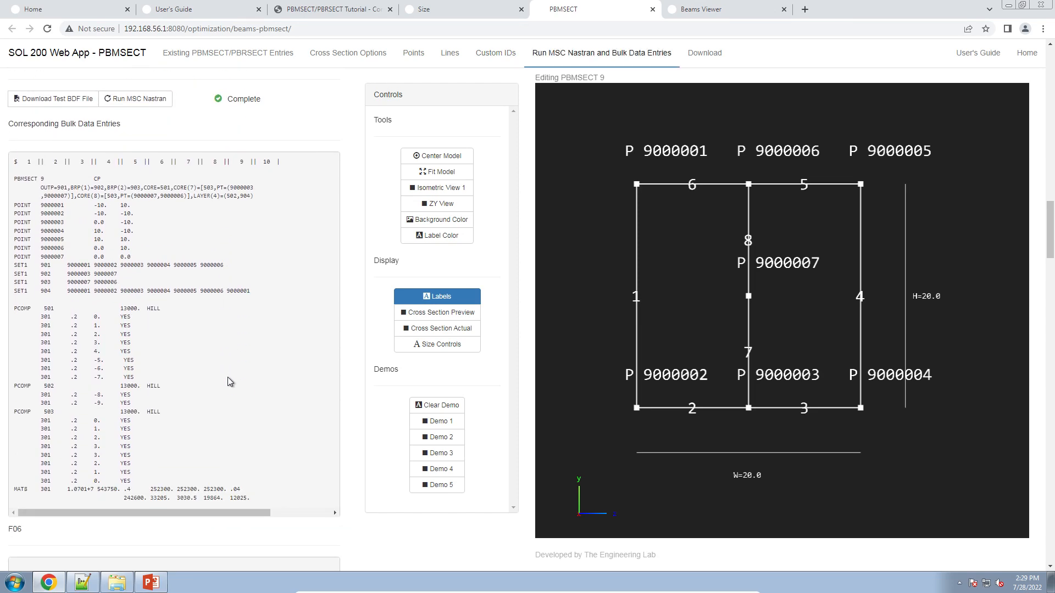
scroll(229, 382, "up", 12)
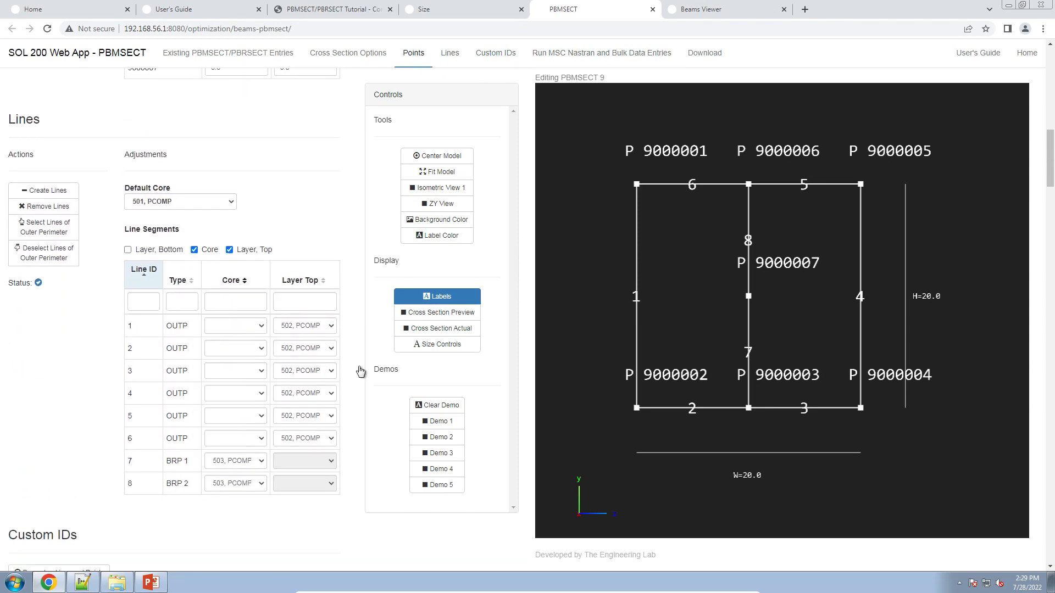
Check the cross section preview with labels, and hide both the labels and the preview.
left_click(440, 312)
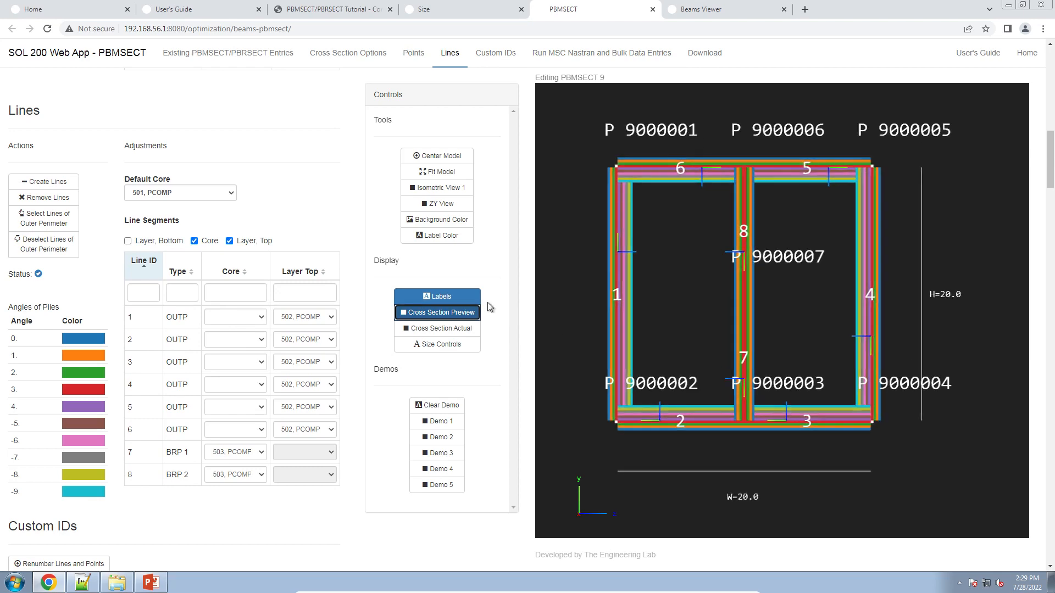
left_click(474, 298)
left_click(475, 317)
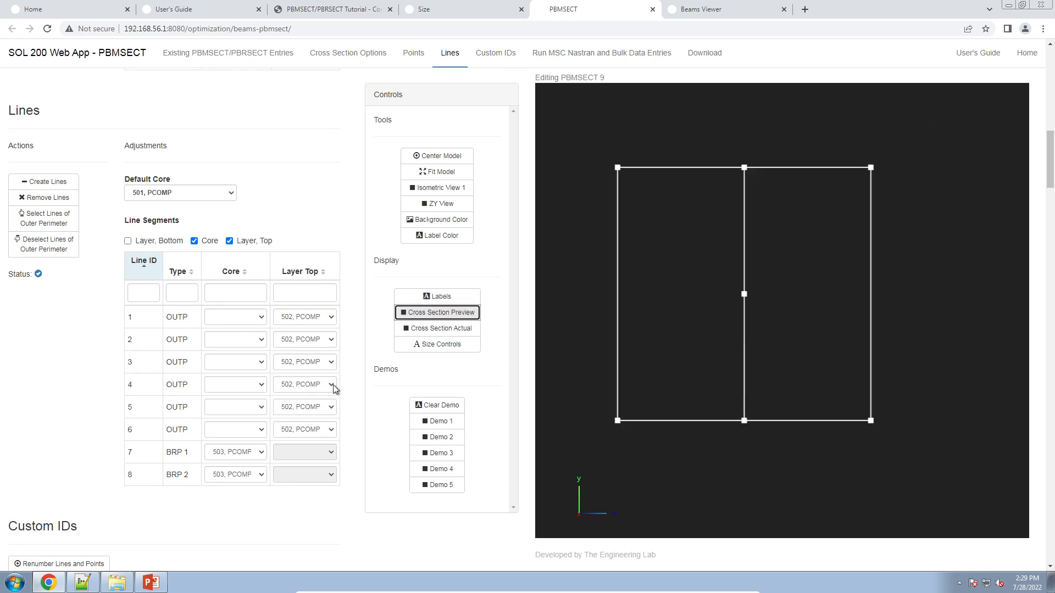
Switch to the PowerPoint tutorial and look up the Points slide's instruction for the bottom-middle point's Z value.
scroll(202, 405, "up", 8)
left_click(150, 582)
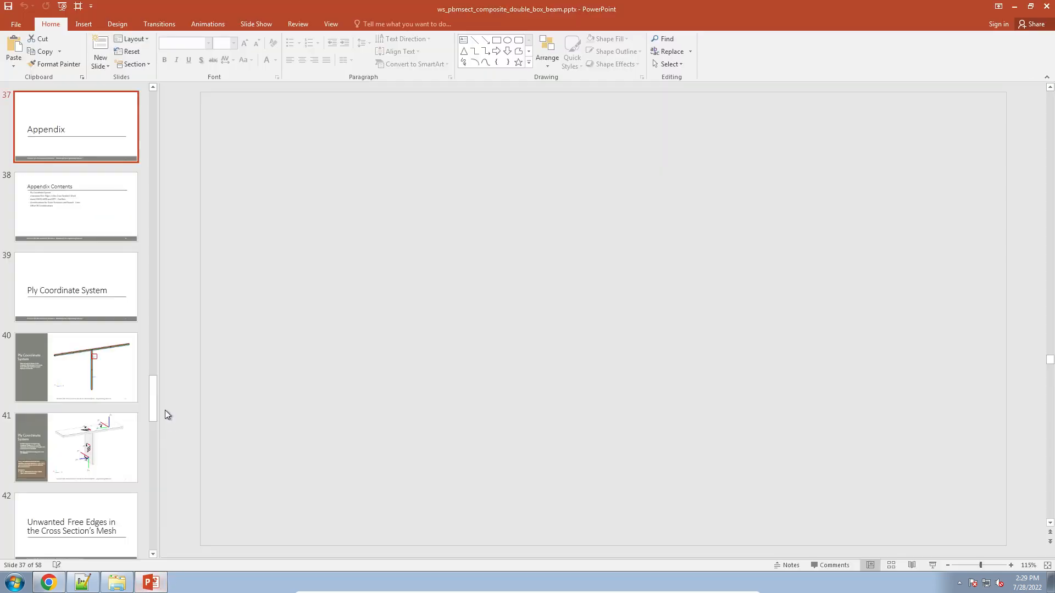
scroll(90, 372, "up", 10)
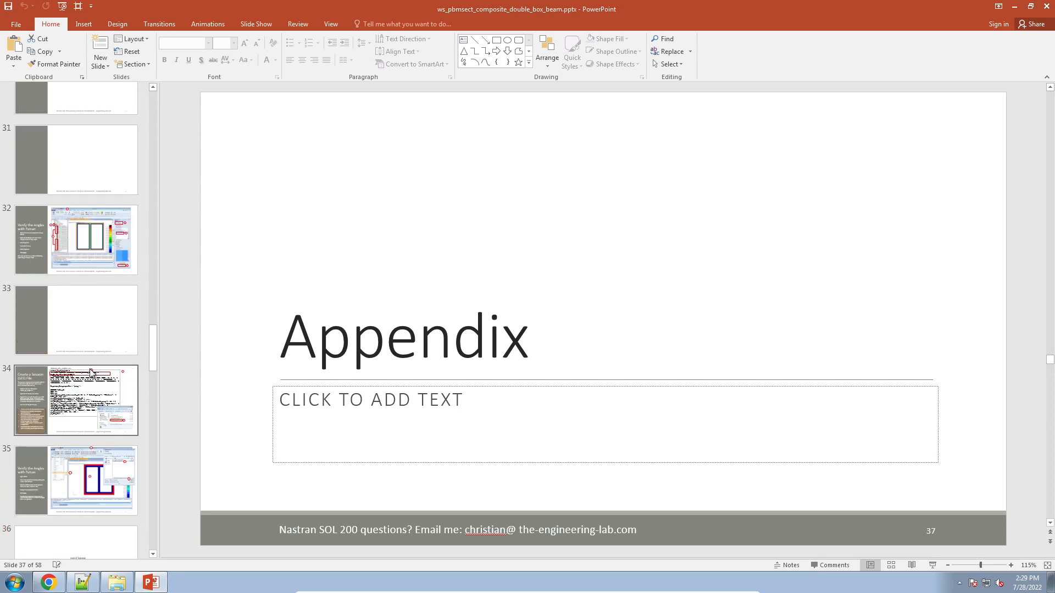
scroll(91, 373, "up", 10)
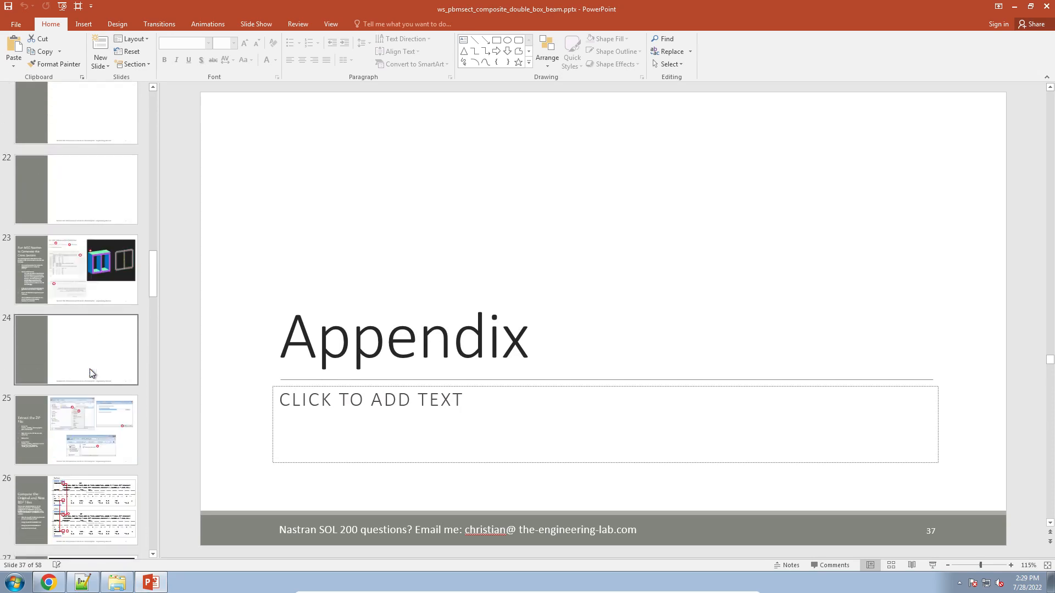
left_click(93, 392)
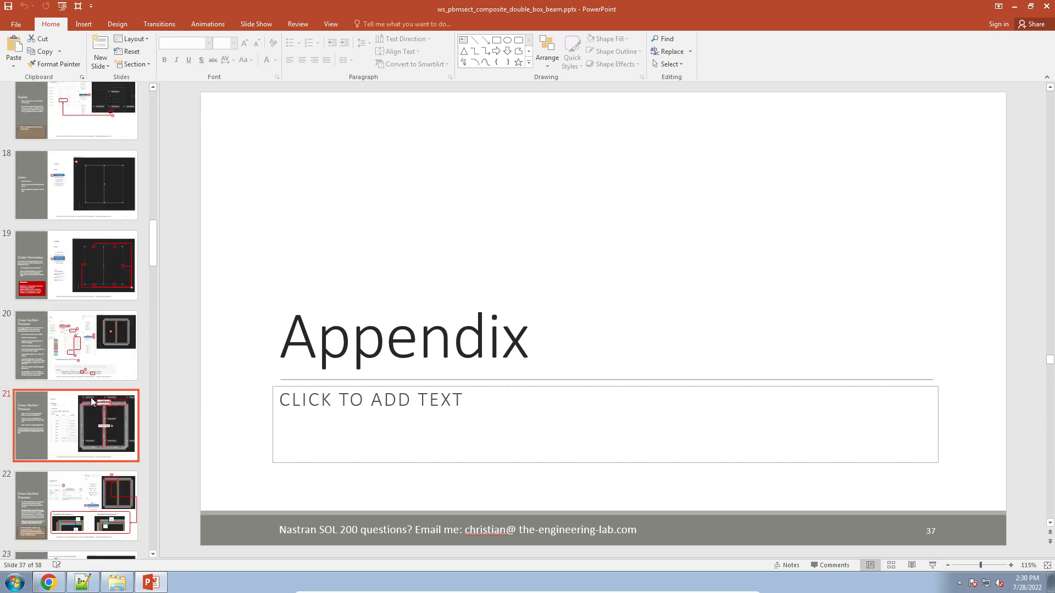
scroll(101, 354, "up", 3)
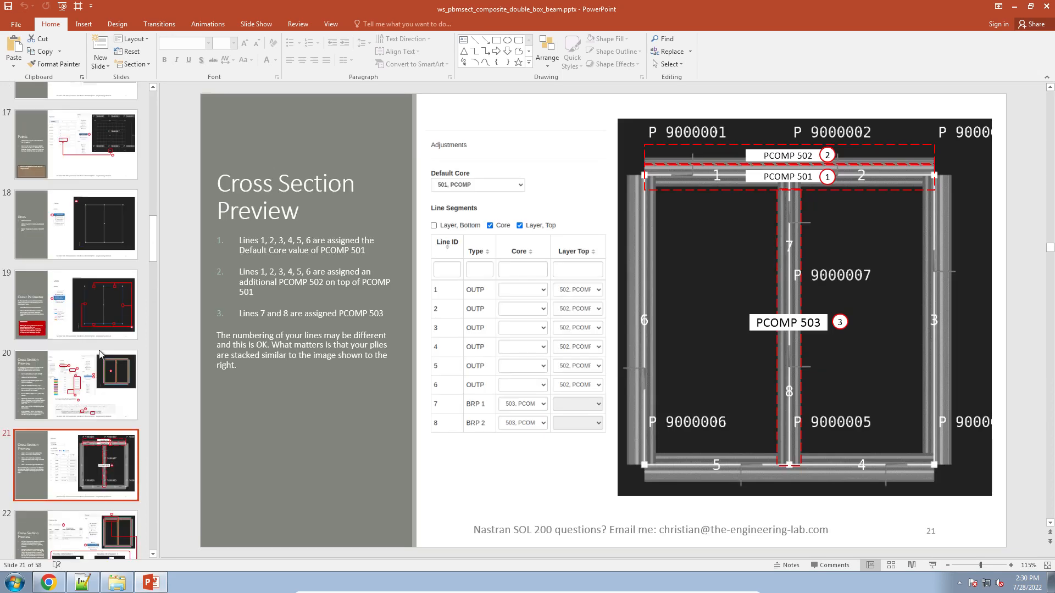
left_click(102, 245)
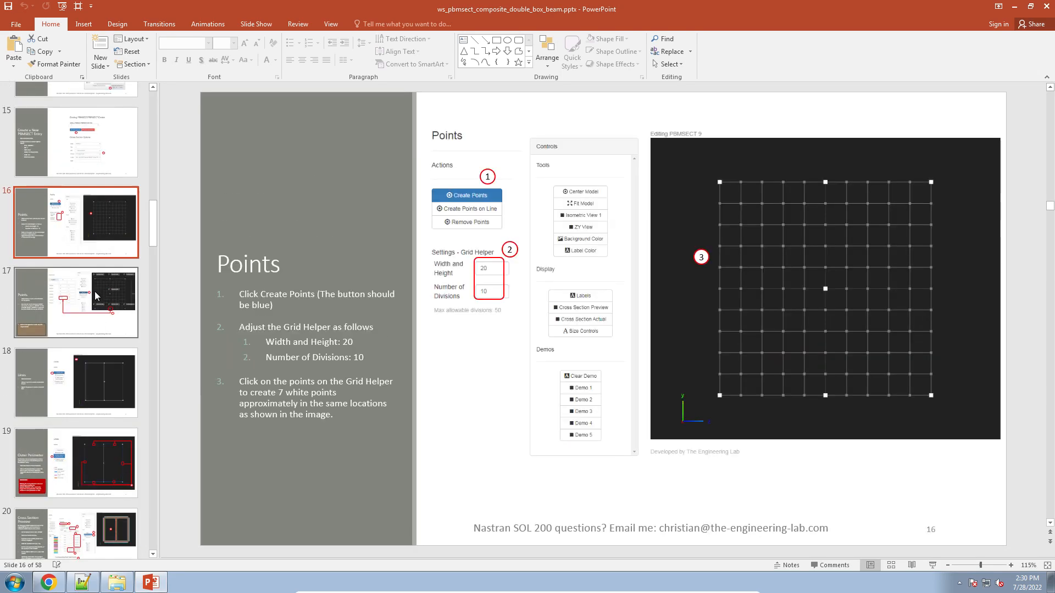
left_click(95, 300)
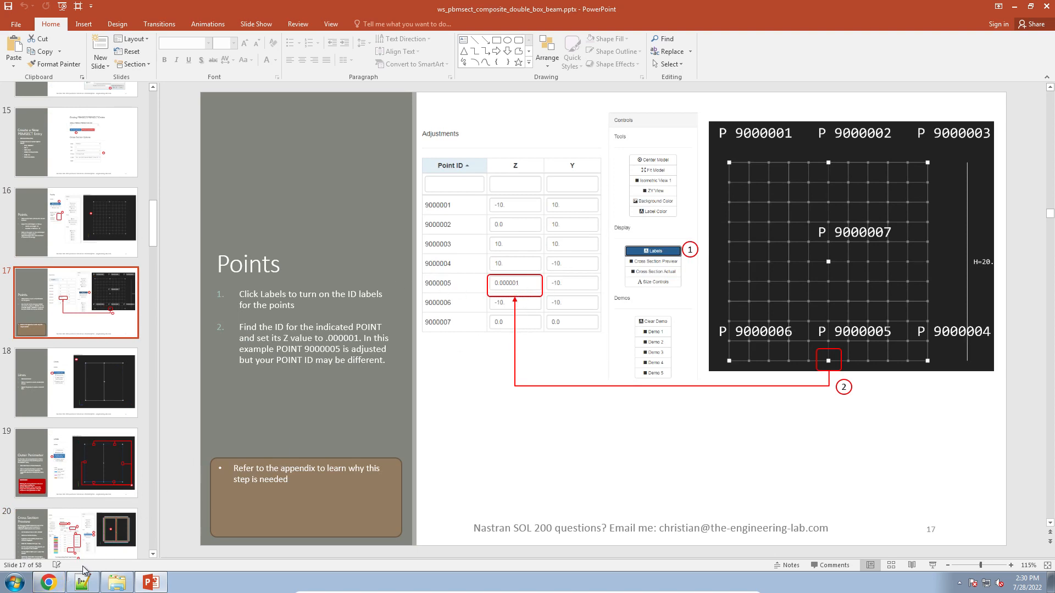
Return to the PBMSECT web app in Chrome, show the labels and set the Z value of POINT 9000003 to 0.000001.
left_click(48, 582)
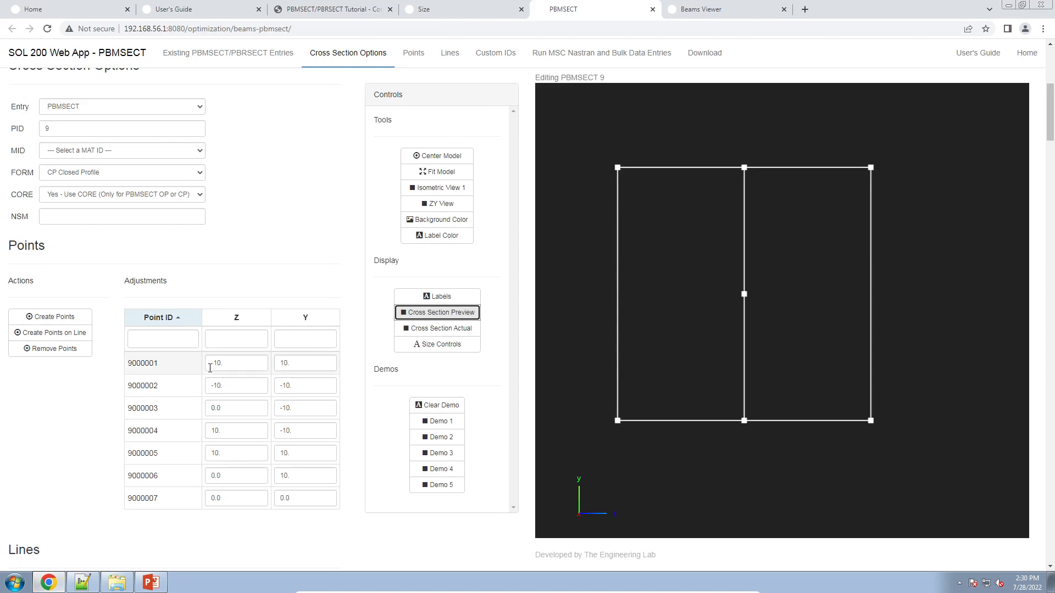
left_click(438, 297)
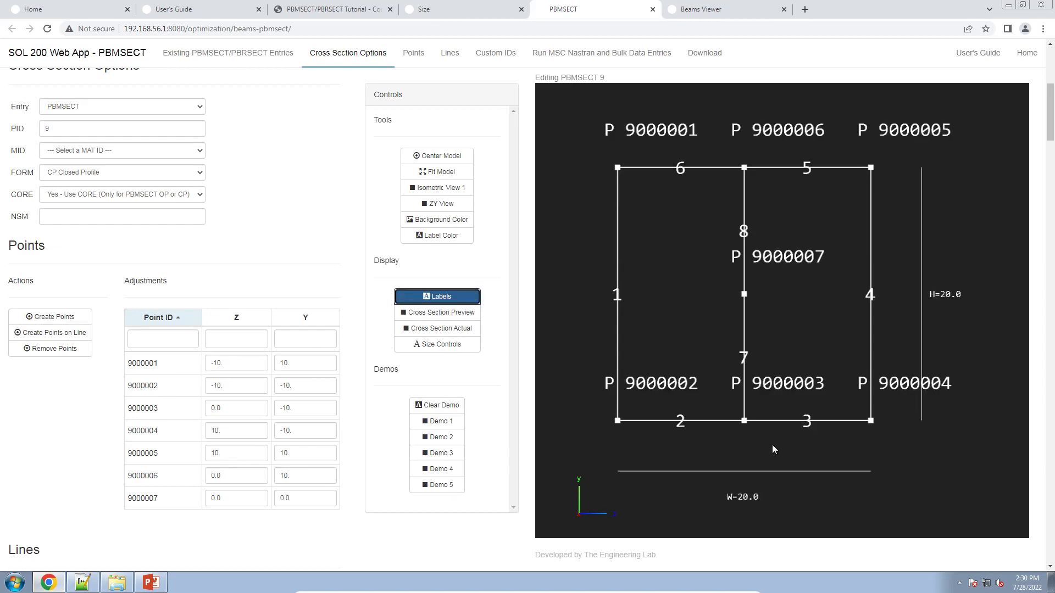
left_click(238, 411)
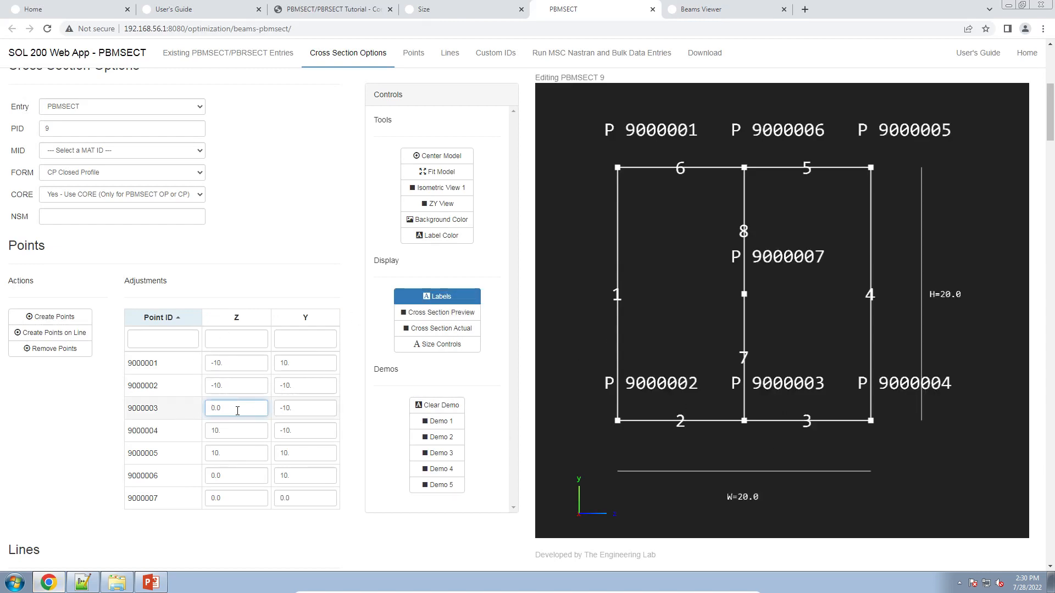
type("1")
type("000")
Rerun MSC Nastran for PBMSECT 9 and consult the Outer Perimeter slide in PowerPoint during the run.
scroll(251, 406, "down", 9)
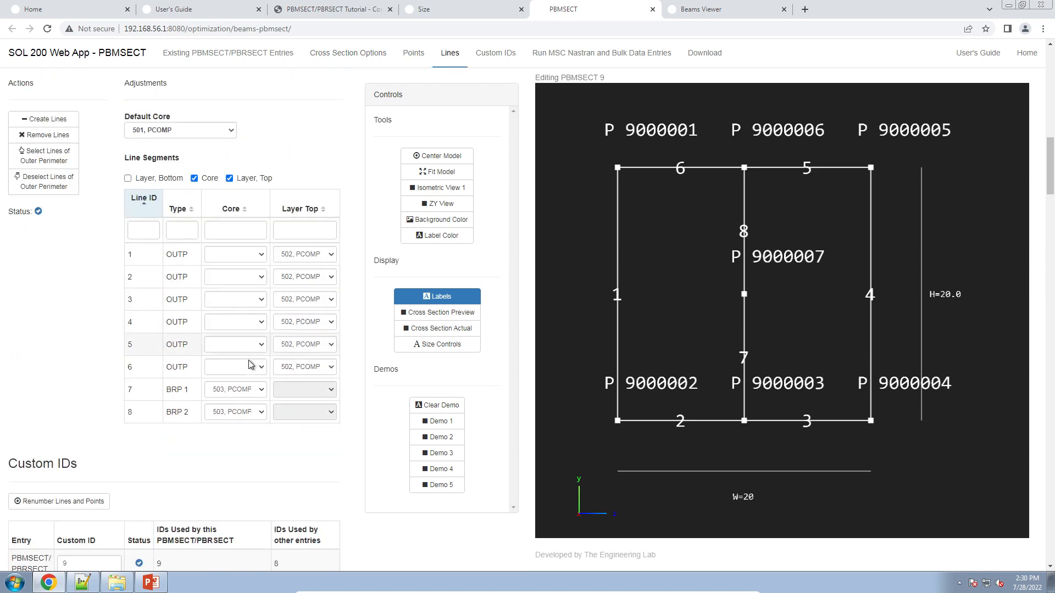
scroll(251, 364, "down", 11)
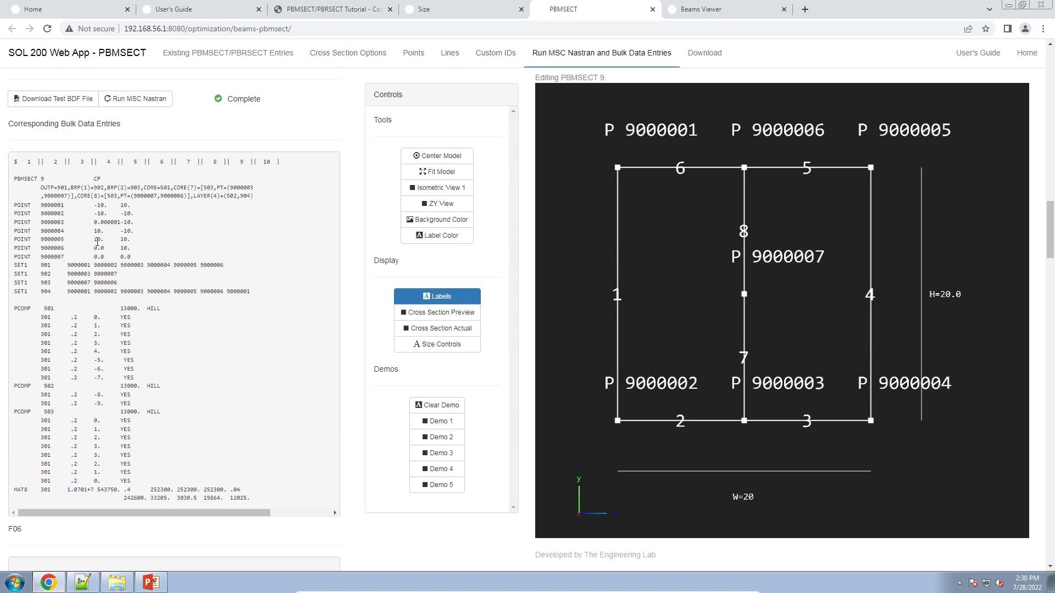
left_click(136, 98)
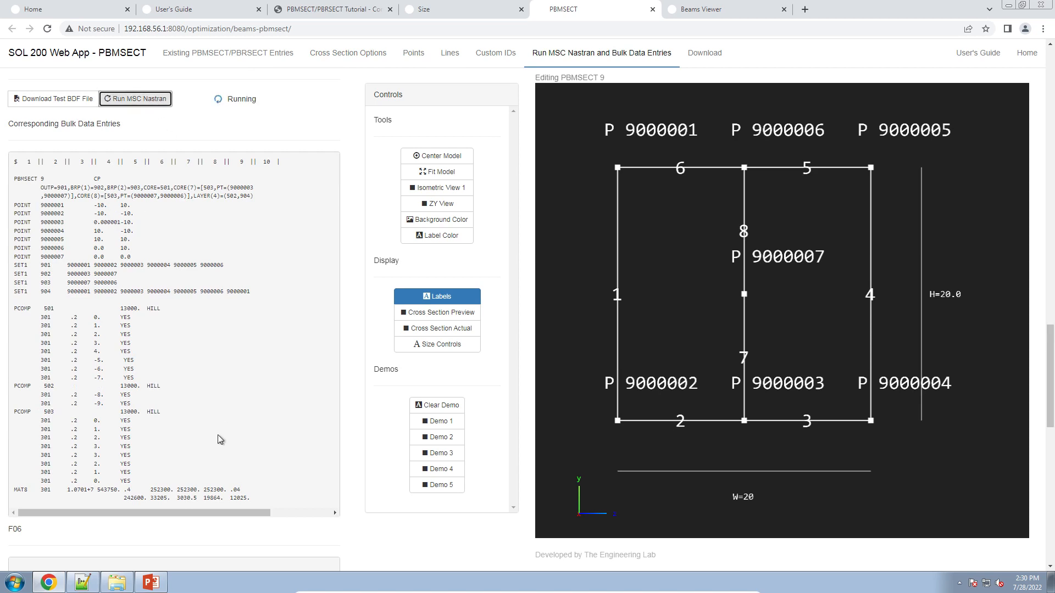
left_click(145, 588)
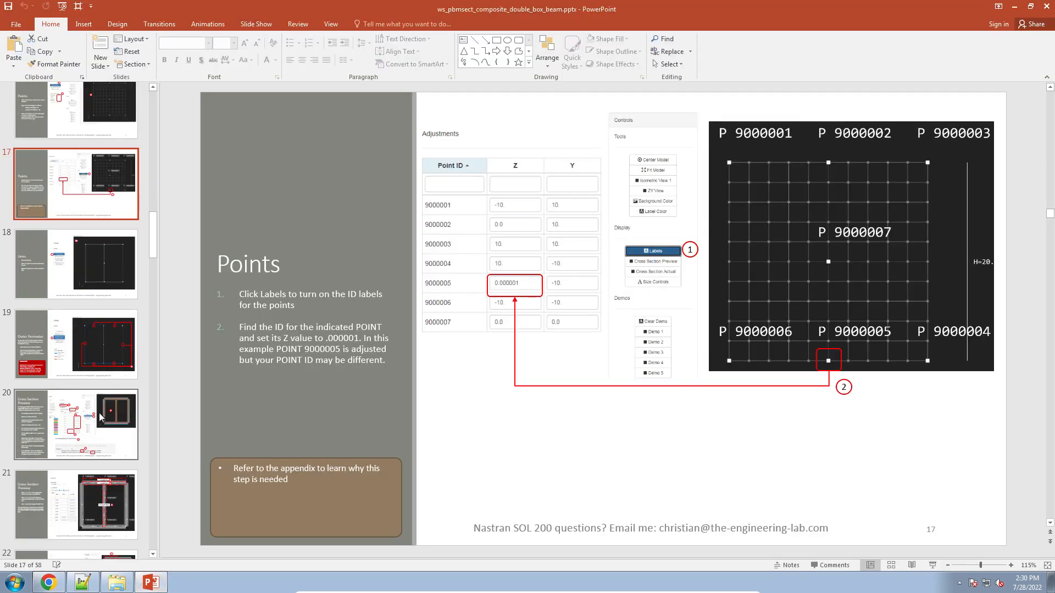
left_click(105, 345)
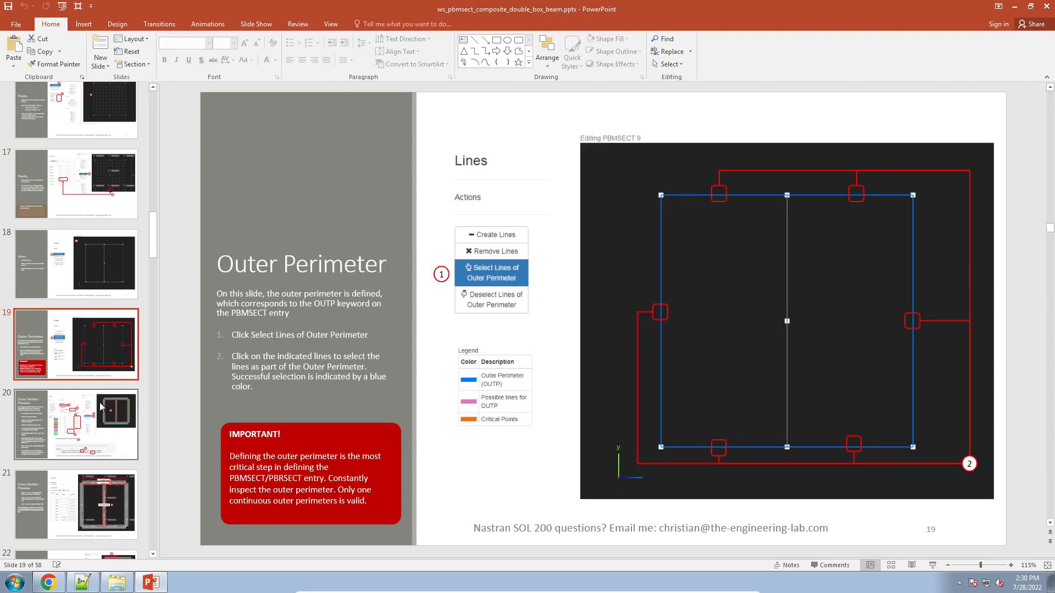
left_click(150, 582)
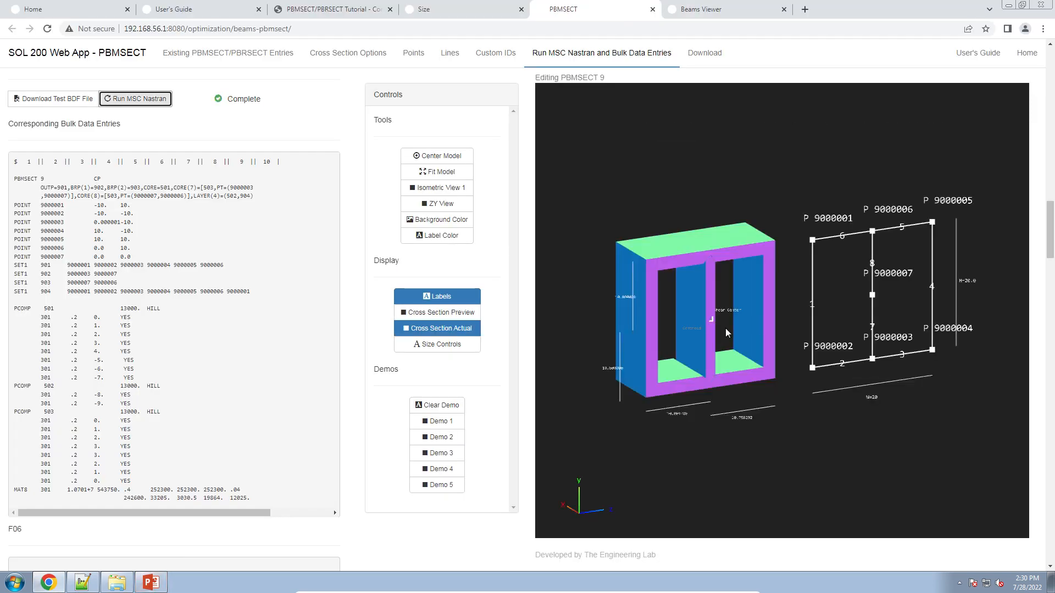
Orient the model to the ZY view and show the cross section preview beside the actual cross section.
left_click(459, 205)
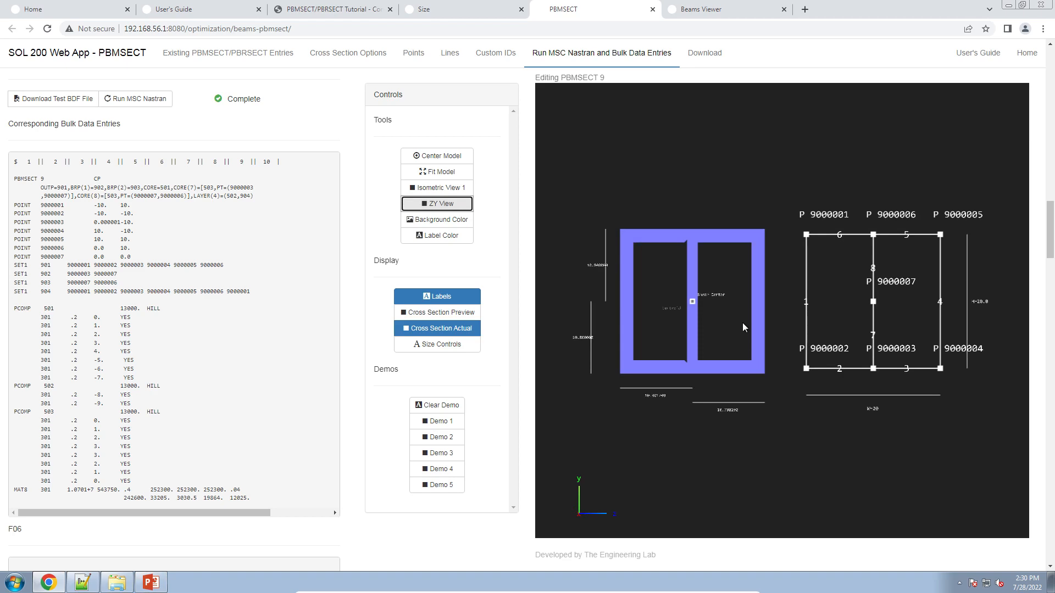
scroll(743, 322, "up", 3)
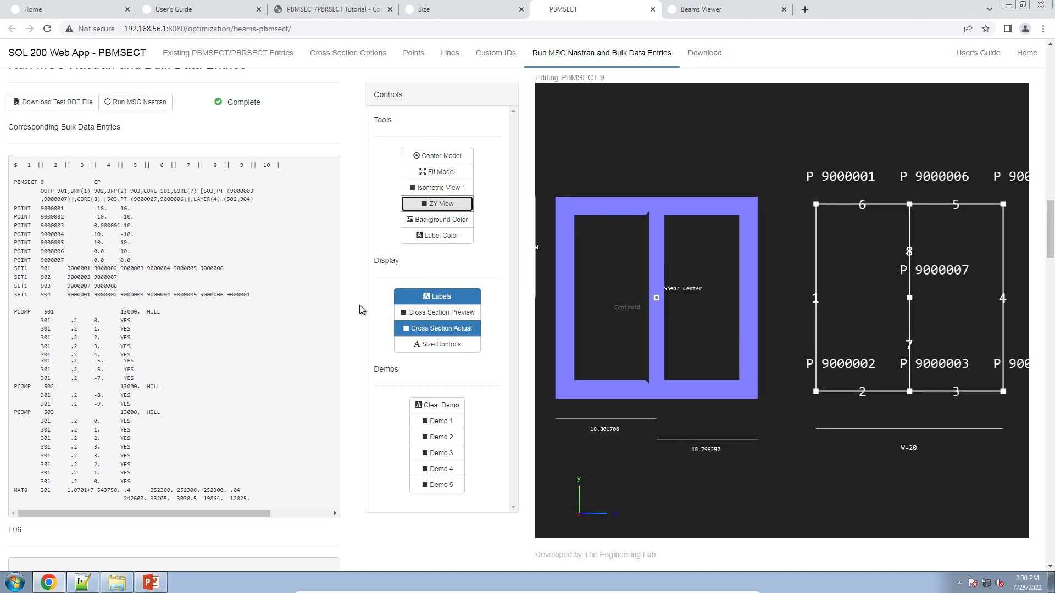
scroll(362, 307, "up", 10)
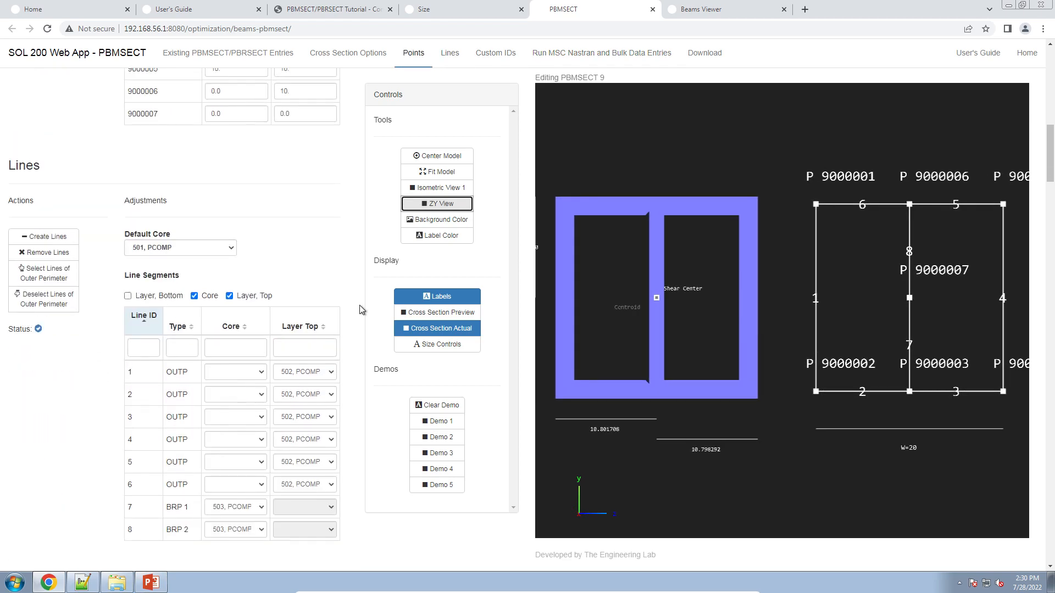
left_click(427, 318)
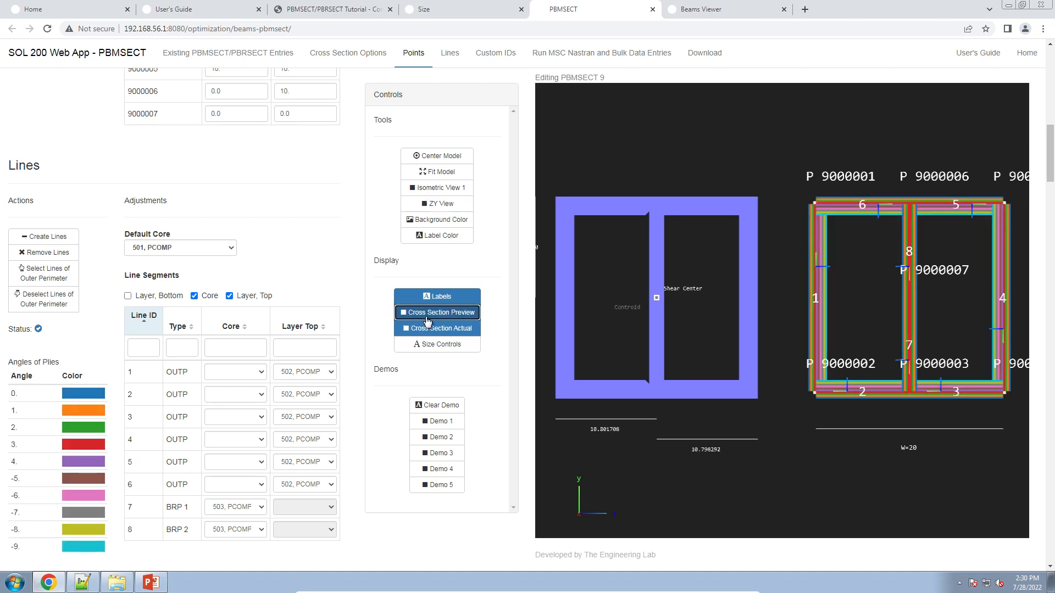
Examine the ply stacking in the preview and the junction of the central web with the upper wall in the actual cross section.
scroll(782, 305, "up", 3)
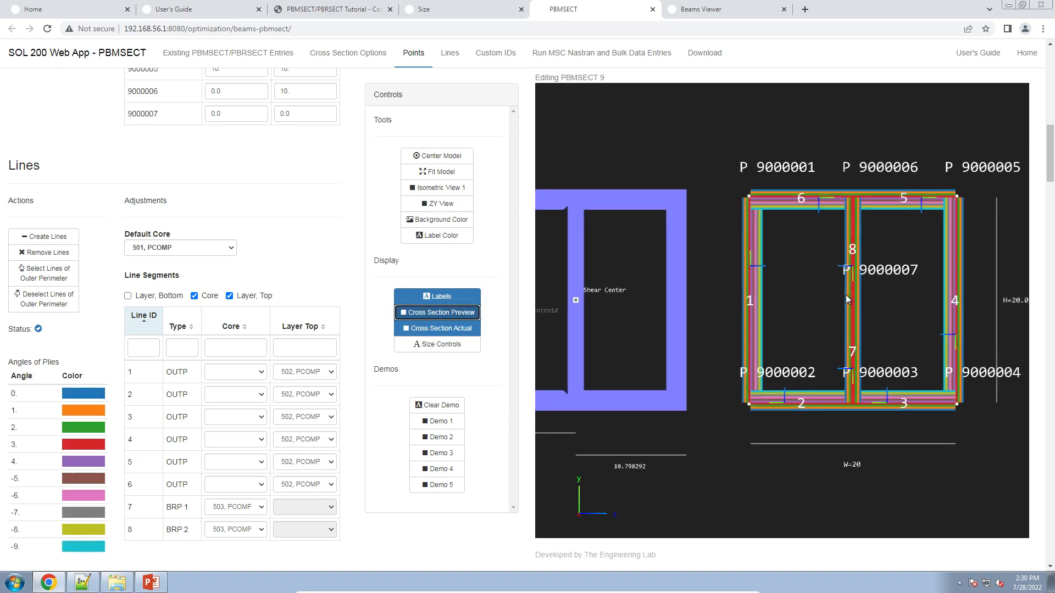
scroll(789, 318, "up", 5)
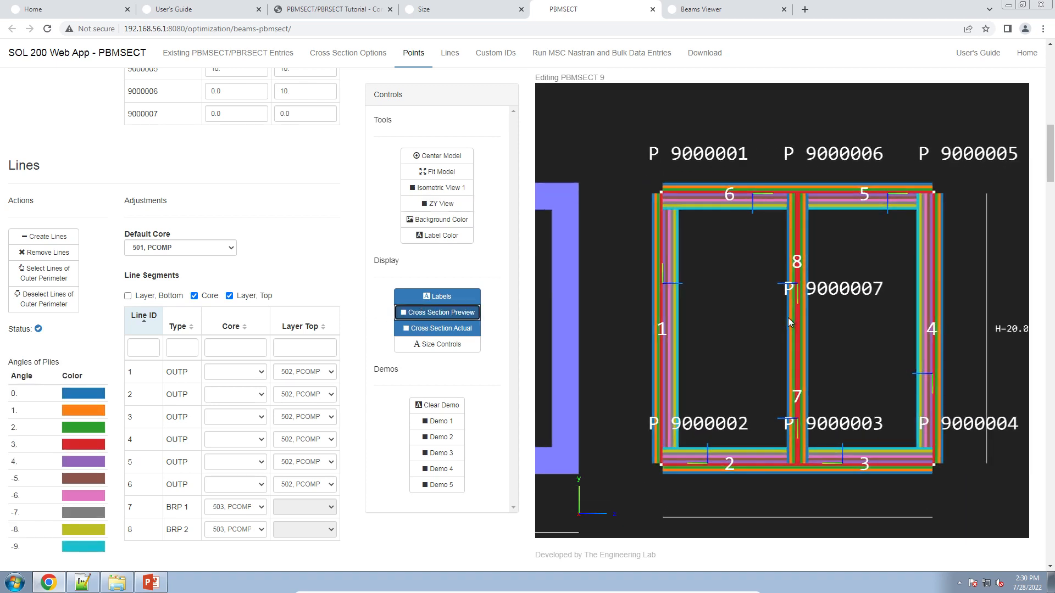
scroll(786, 318, "up", 4)
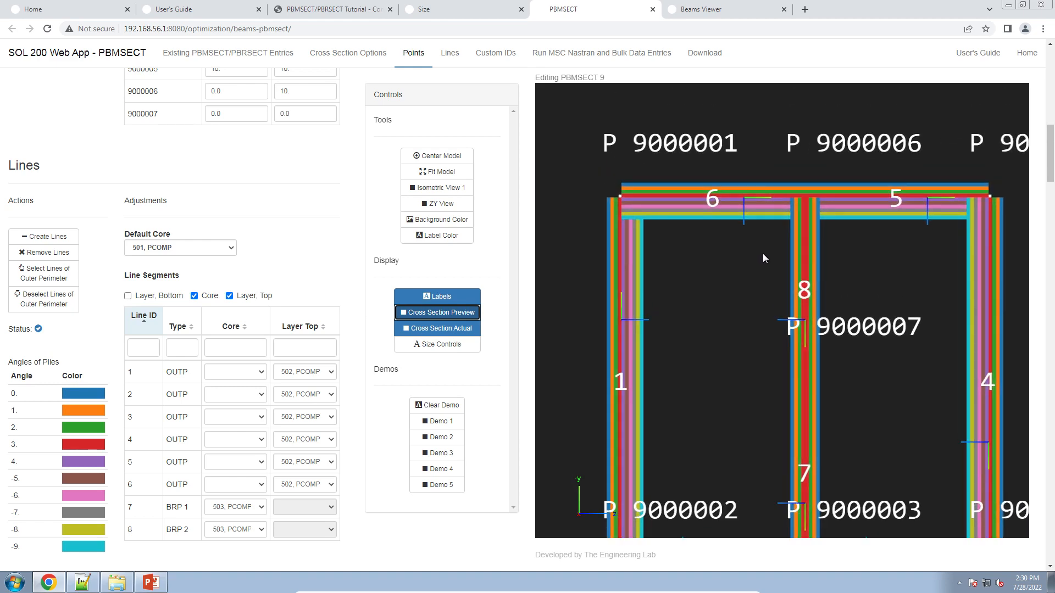
scroll(660, 275, "down", 10)
scroll(707, 294, "up", 3)
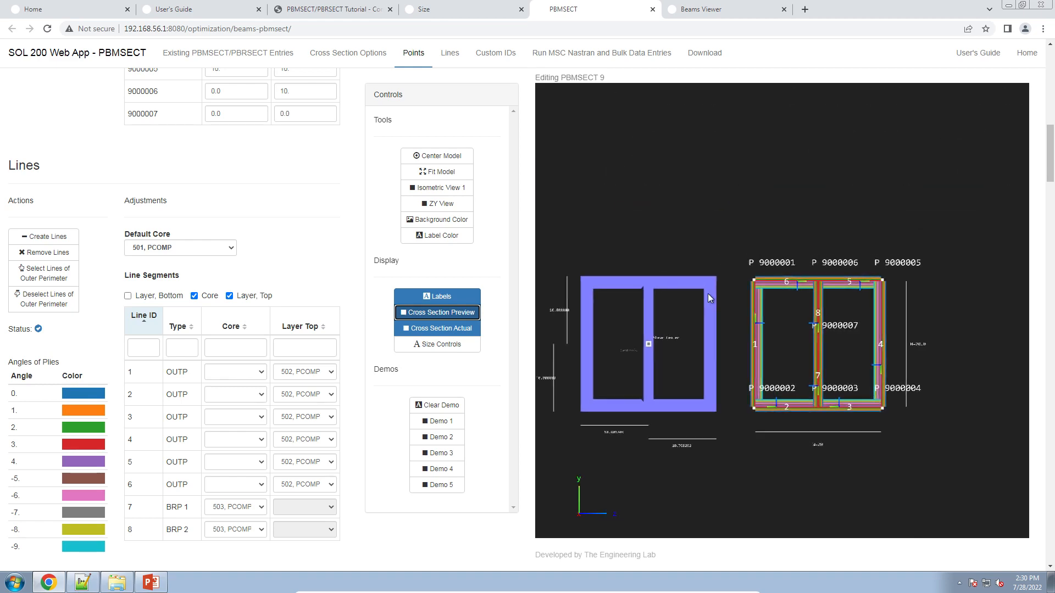
scroll(710, 305, "up", 6)
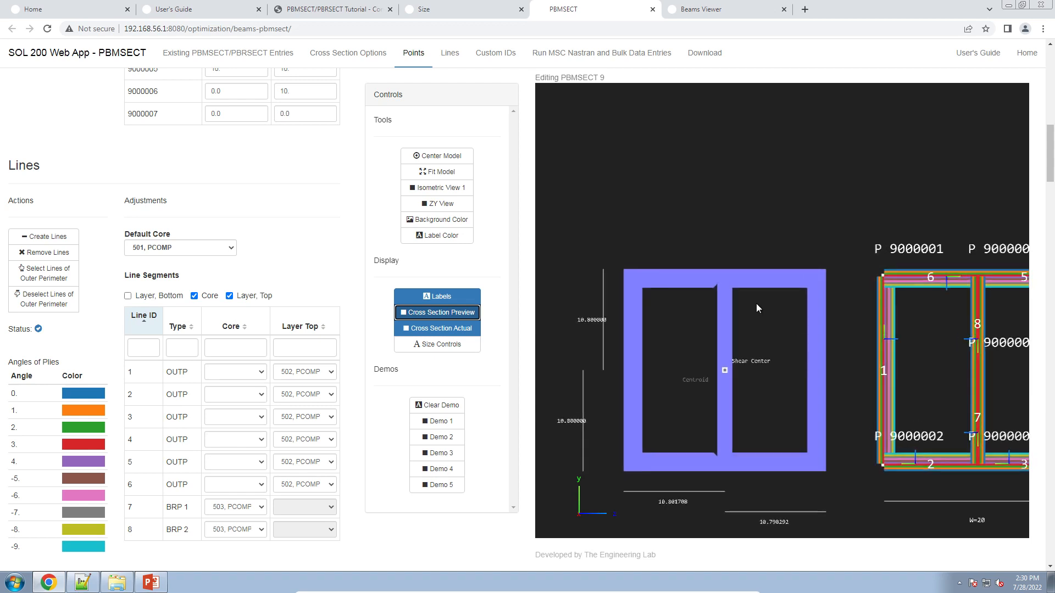
scroll(767, 316, "up", 5)
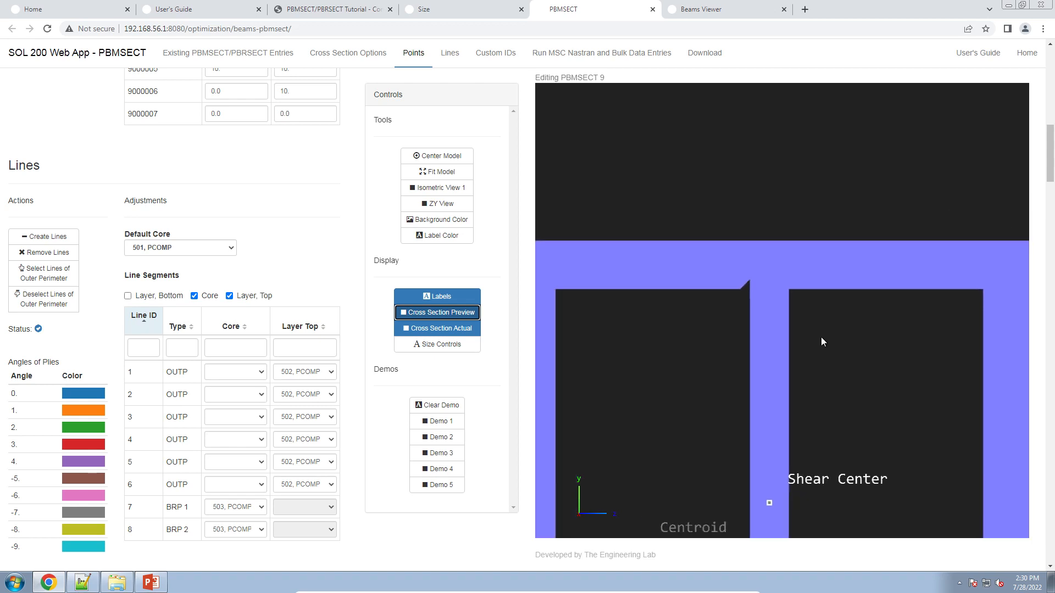
scroll(768, 322, "up", 2)
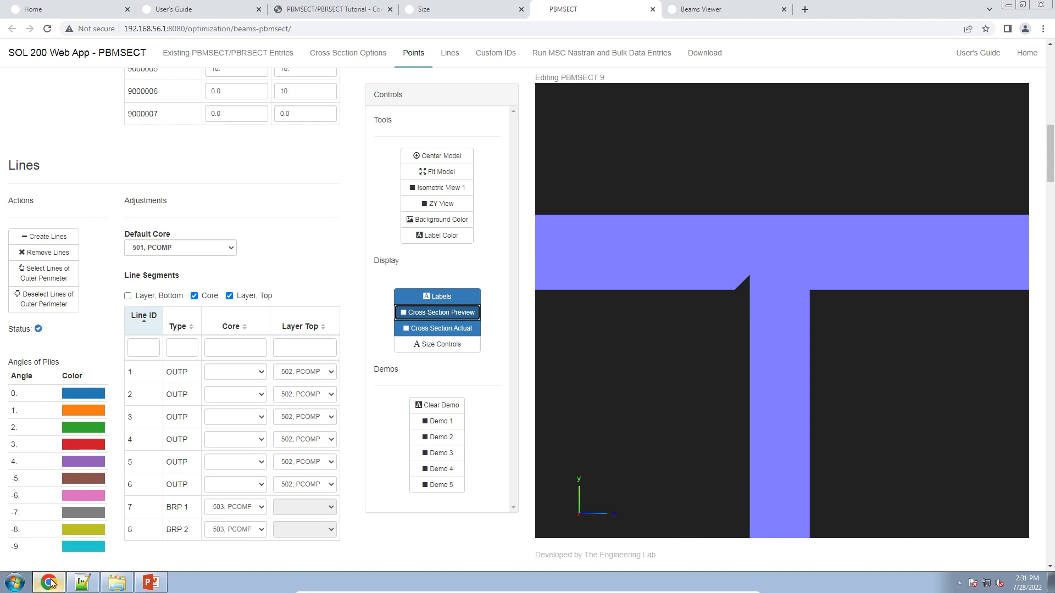
Highlight the PCOMP and MAT8 entries in the bulk data and download the test BDF file.
mouse_move(51, 584)
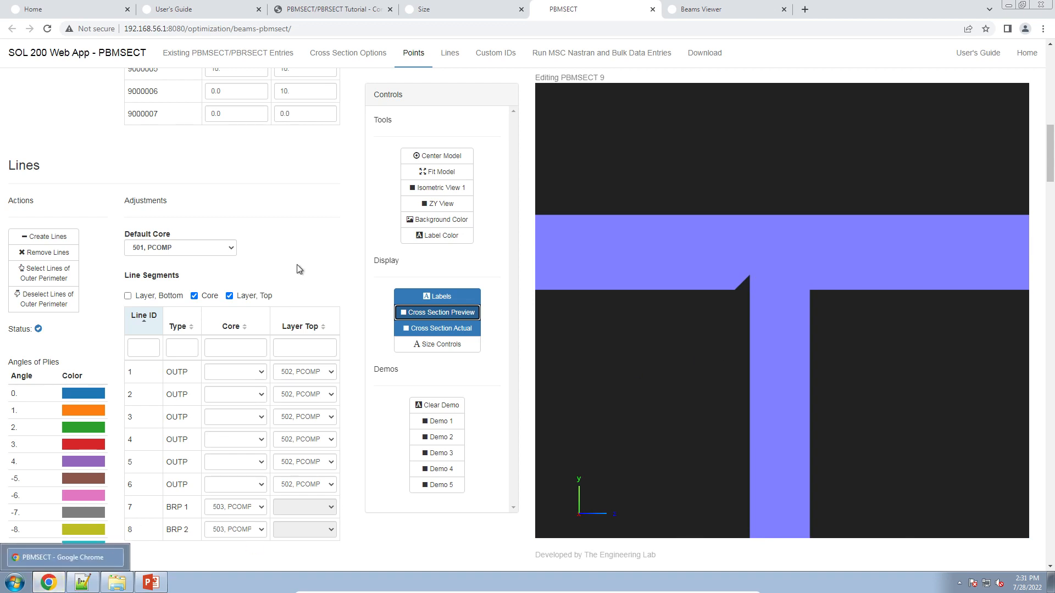
scroll(294, 311, "down", 12)
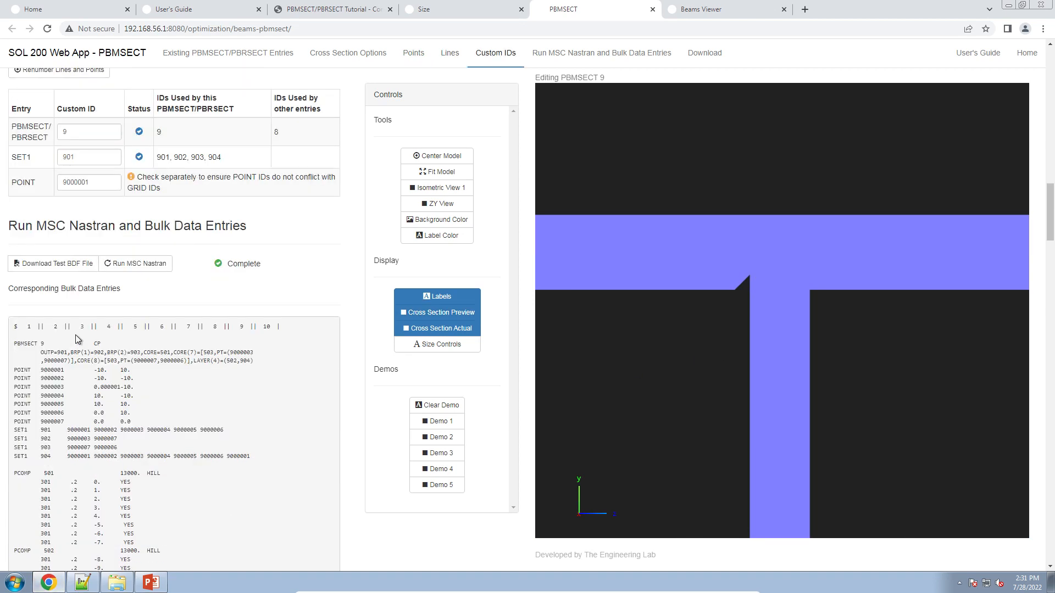
scroll(82, 338, "down", 4)
left_click_drag(254, 444, 78, 248)
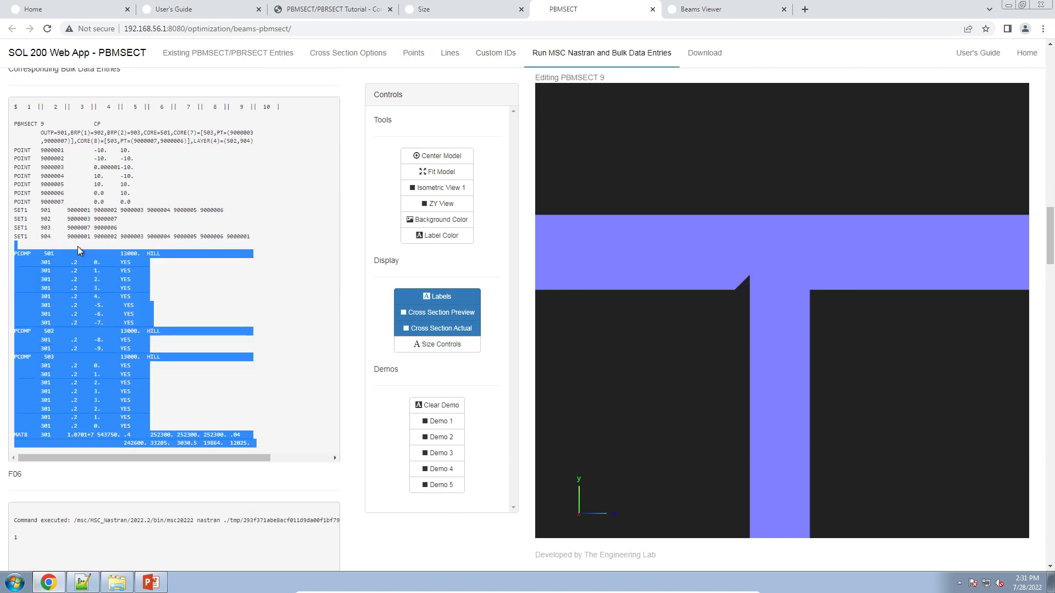
scroll(77, 242, "up", 2)
left_click(67, 158)
Switch to the Downloads folder in Windows Explorer and create a new folder named test.
left_click(117, 583)
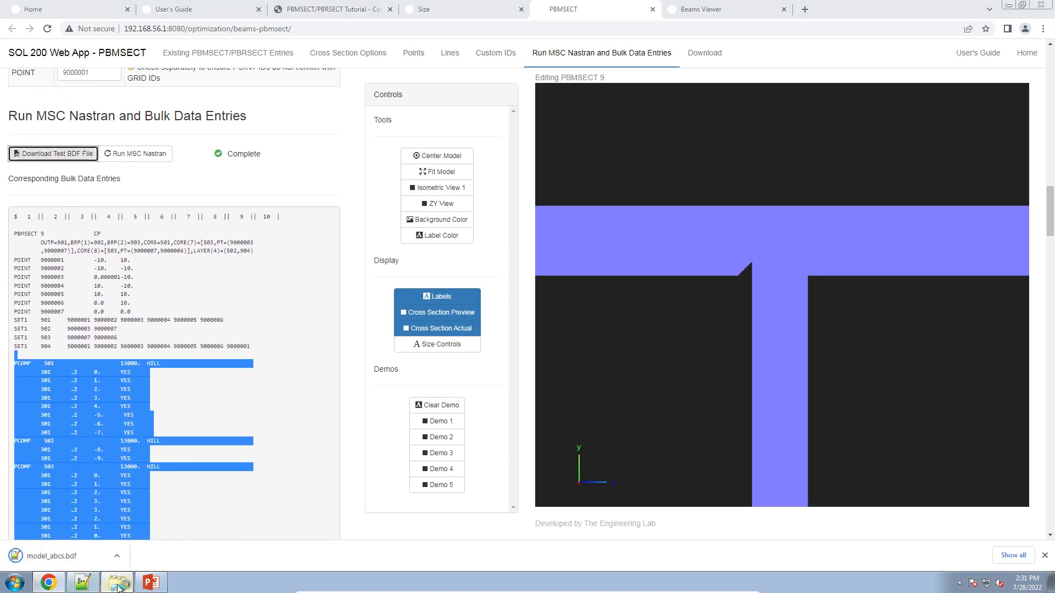
left_click(360, 161)
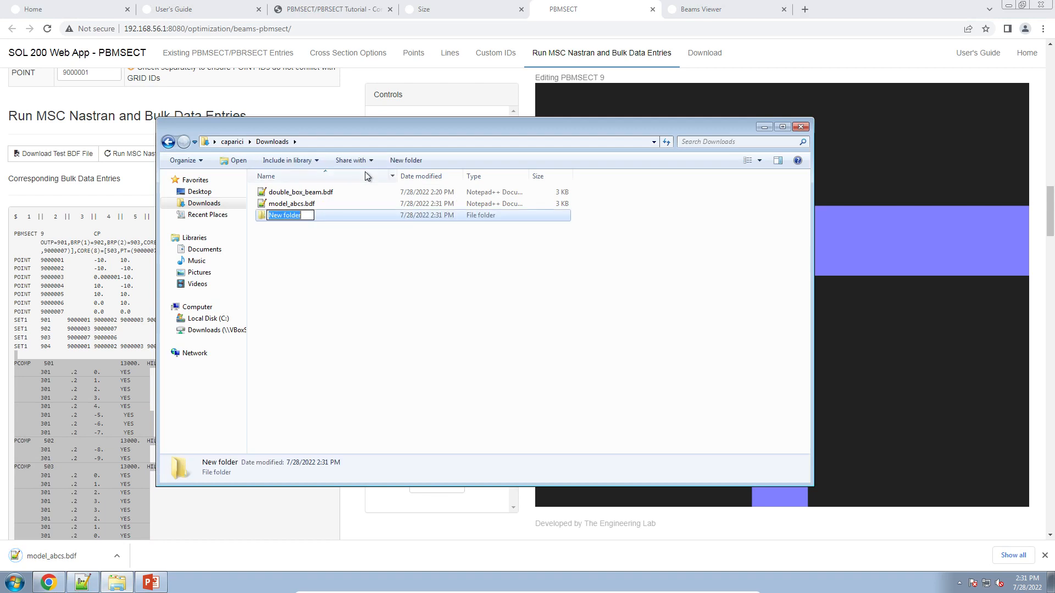
type("test")
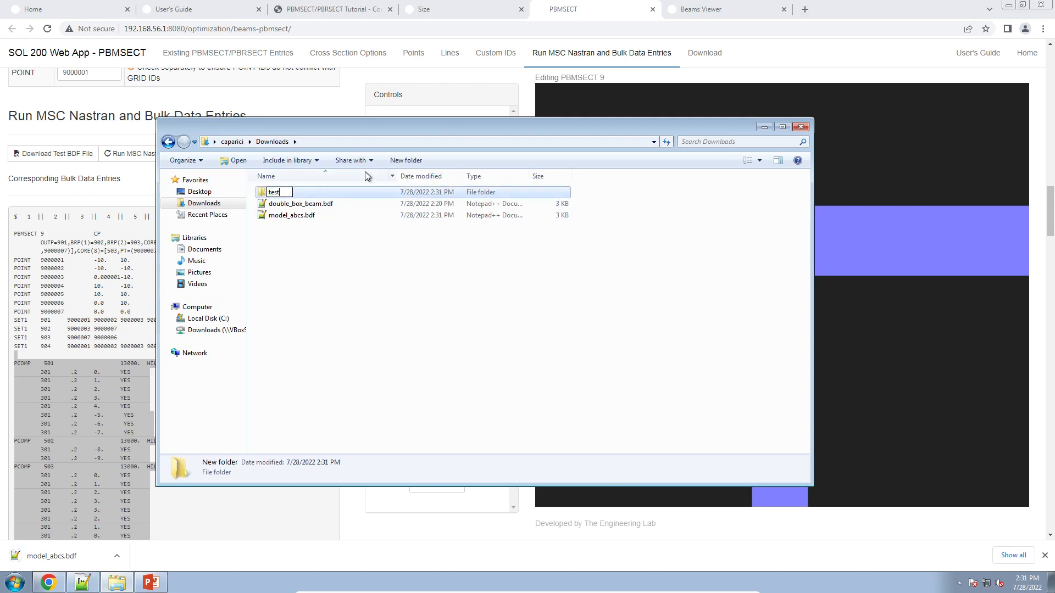
key("Return")
Place the downloaded model_abcs.bdf file in the test folder.
left_click(340, 211)
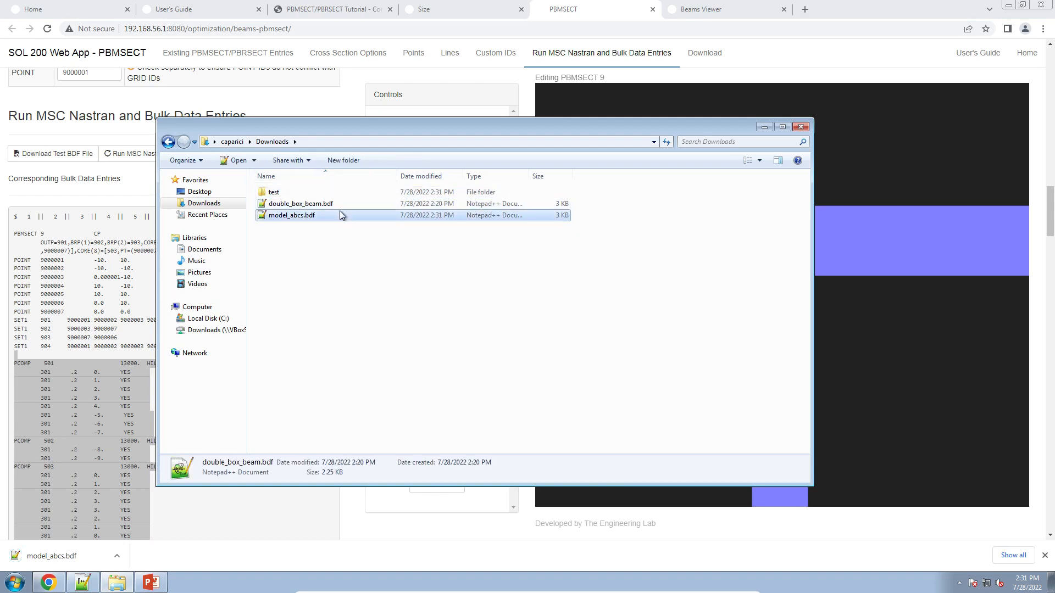
double_click(316, 192)
key("ctrl+v")
left_click(330, 219)
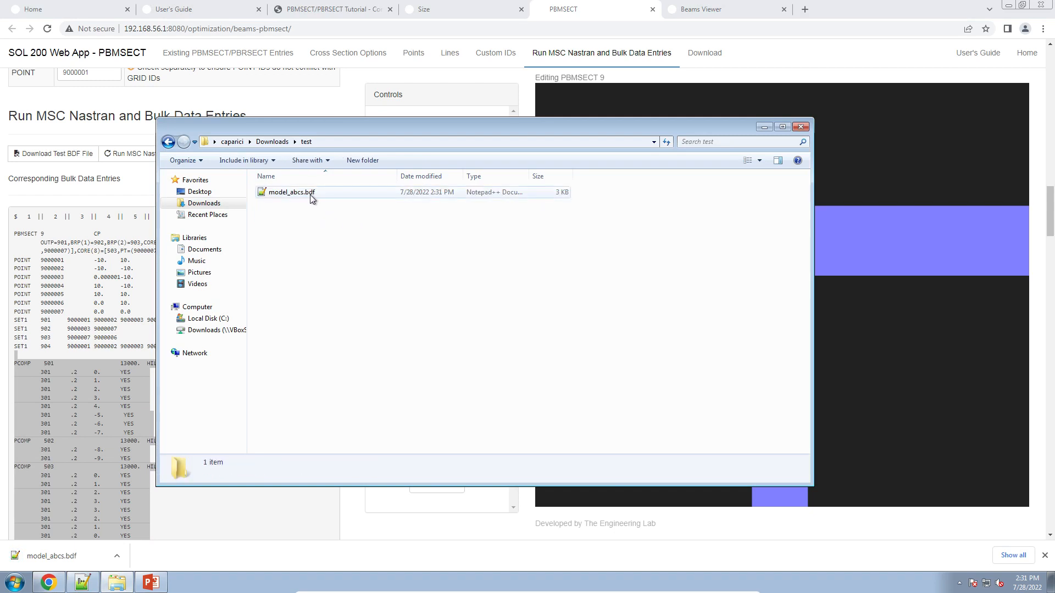
Run model_abcs.bdf from the test folder in Downloads with MSC Nastran 2022.2.
key("super+d")
double_click(27, 261)
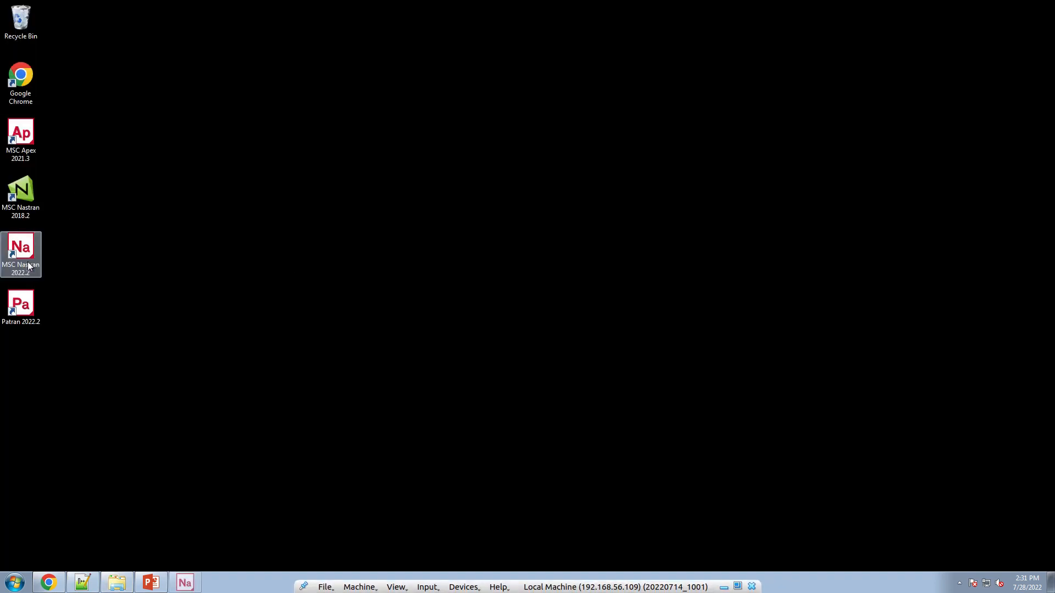
left_click(69, 90)
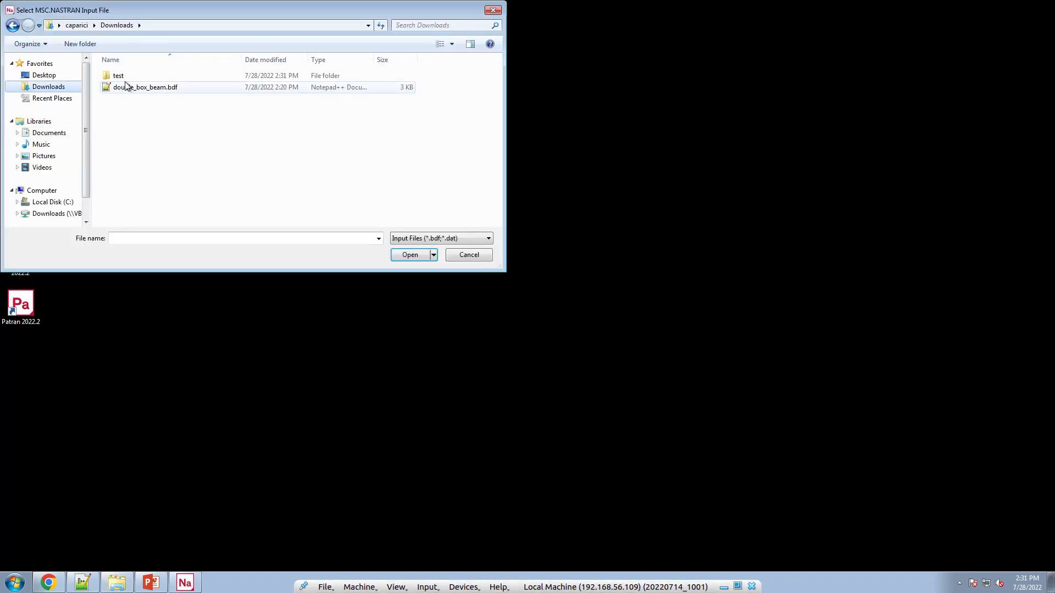
double_click(127, 77)
double_click(127, 79)
left_click(31, 111)
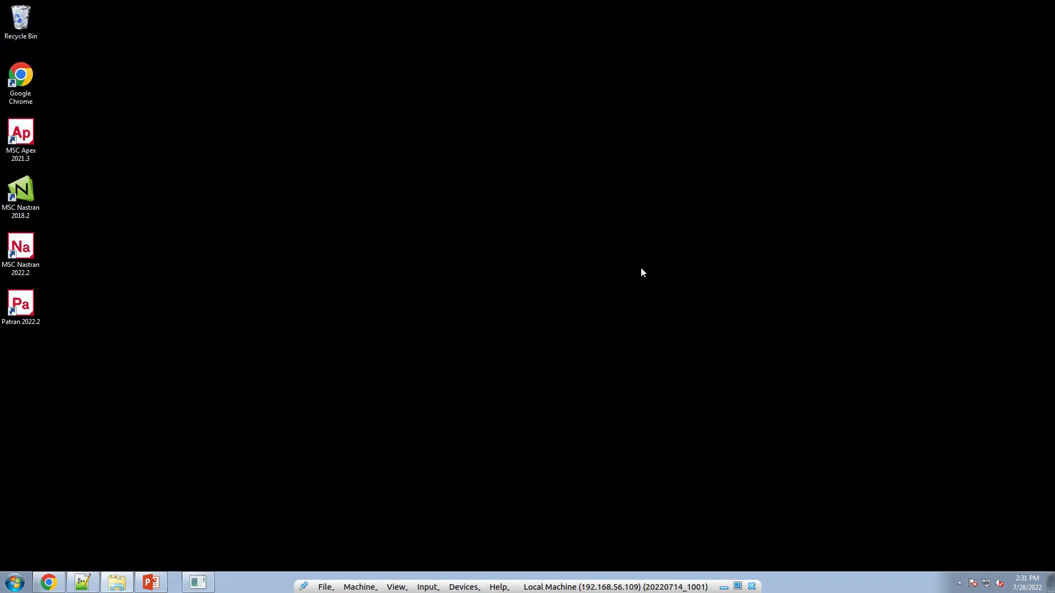
Create a folder named pat on the desktop and open a command window in it to start Patran.
right_click(640, 268)
mouse_move(716, 359)
left_click(763, 358)
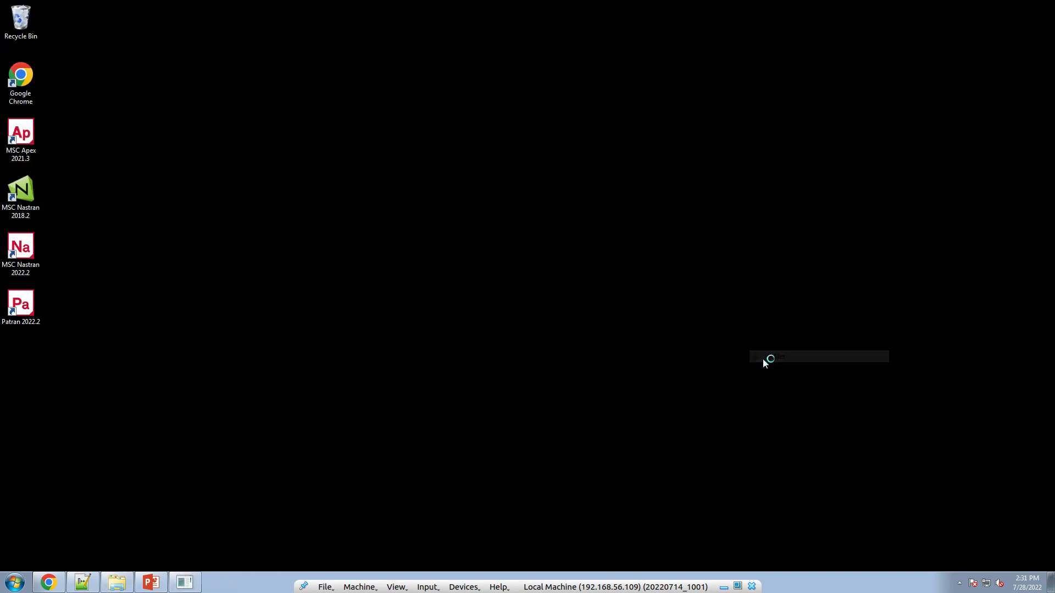
type("pat")
key("Return")
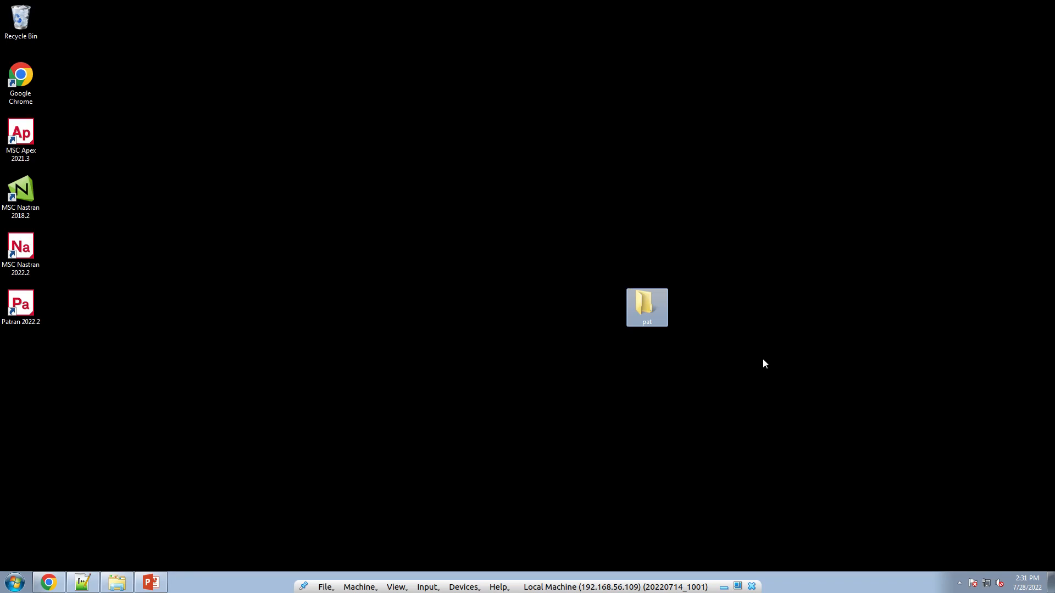
right_click(649, 297, "shift")
left_click(681, 311)
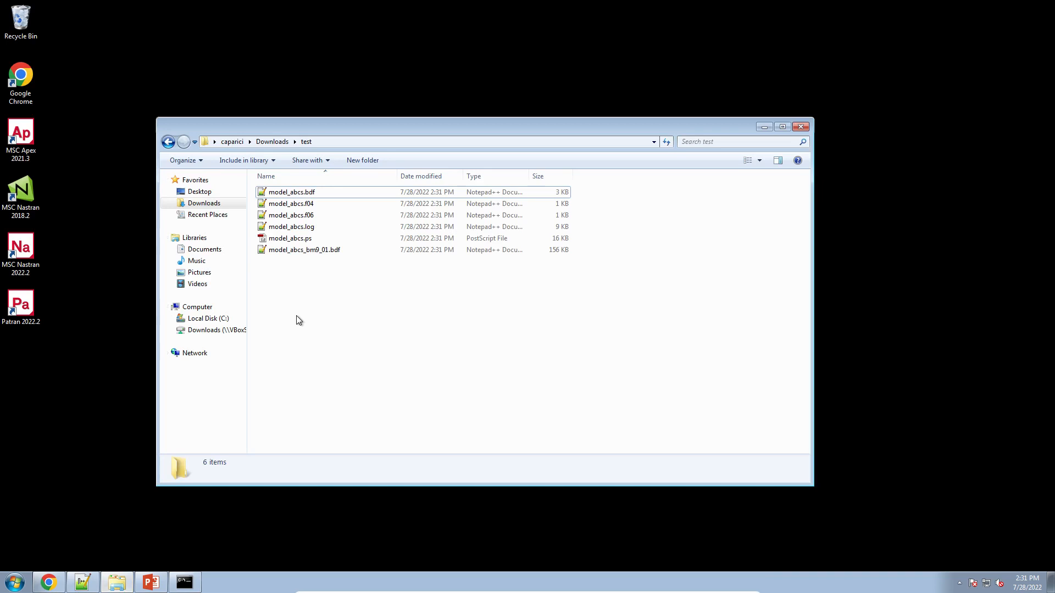
Convert model_abcs.ps to PDF with Acrobat Distiller and open model_abcs.pdf from the test folder.
double_click(306, 240)
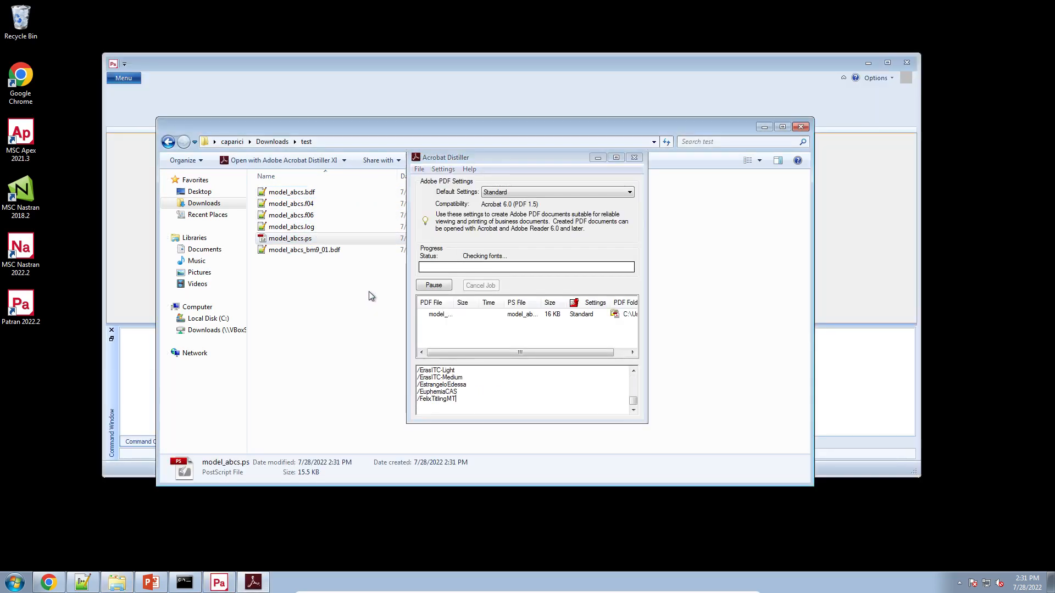
left_click(326, 373)
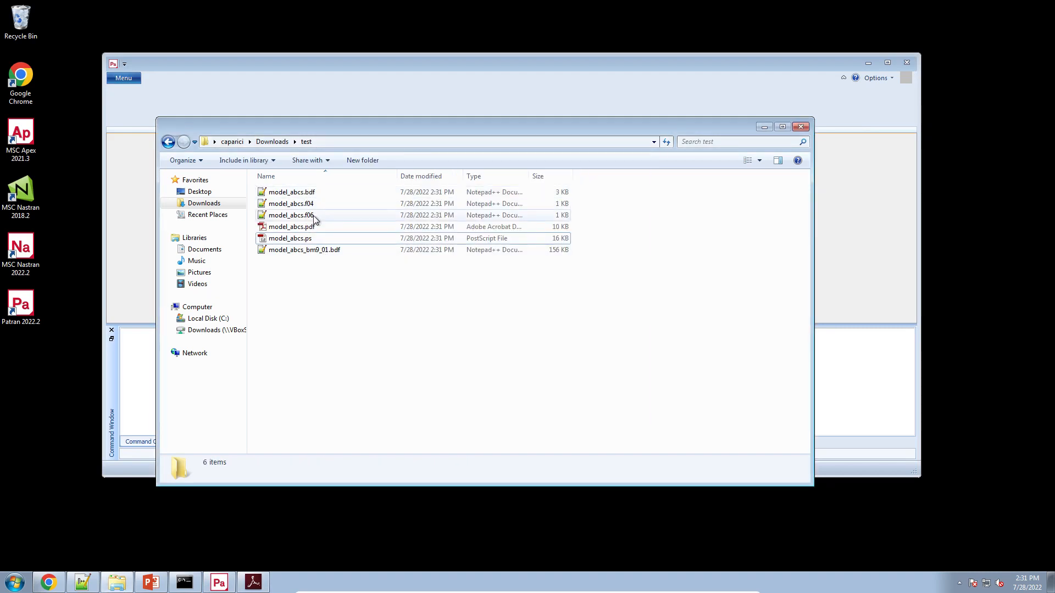
left_click(314, 224)
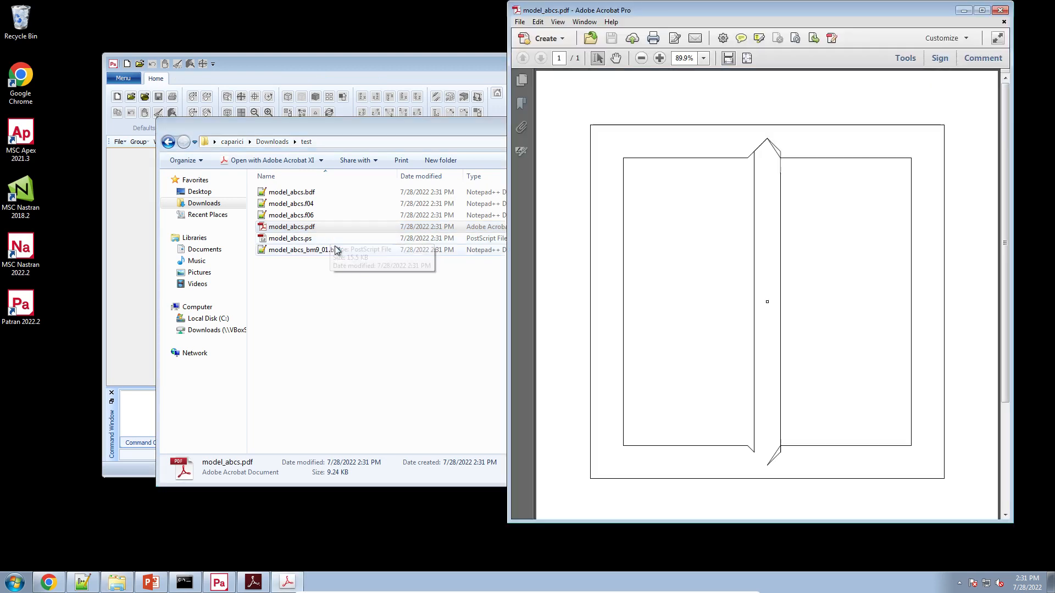
Examine the cross section outline in the maximized PDF, close up around the central web and its lower wall junction.
double_click(716, 12)
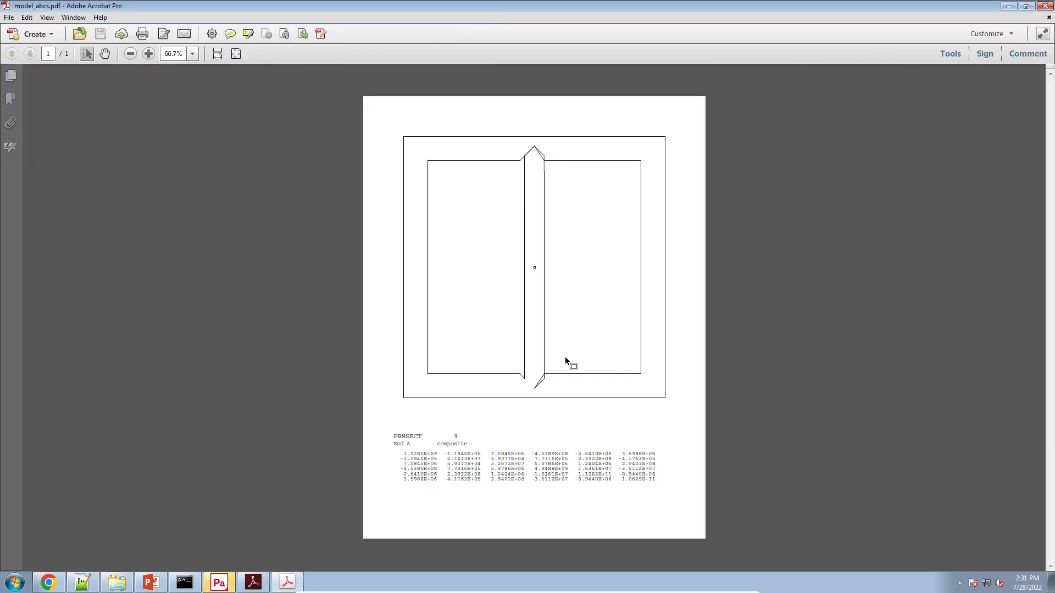
scroll(564, 361, "up", 7)
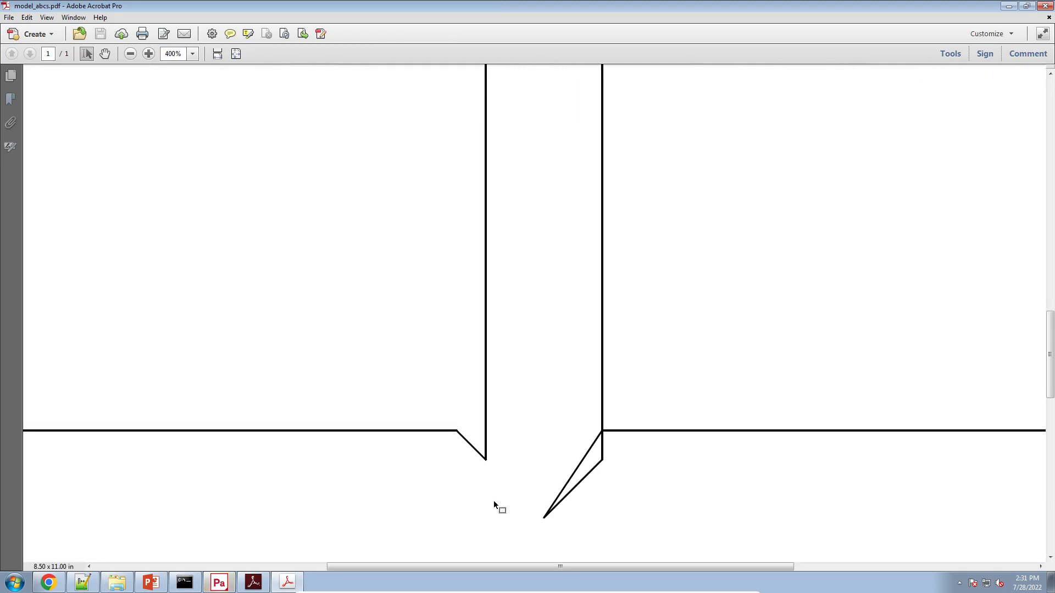
scroll(494, 500, "down", 1)
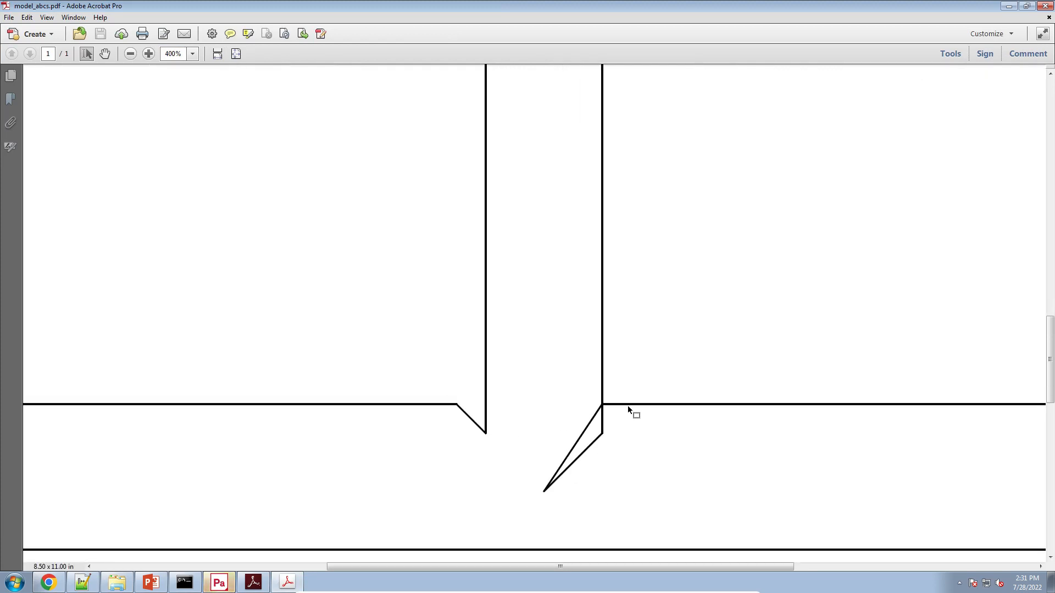
scroll(557, 403, "up", 15)
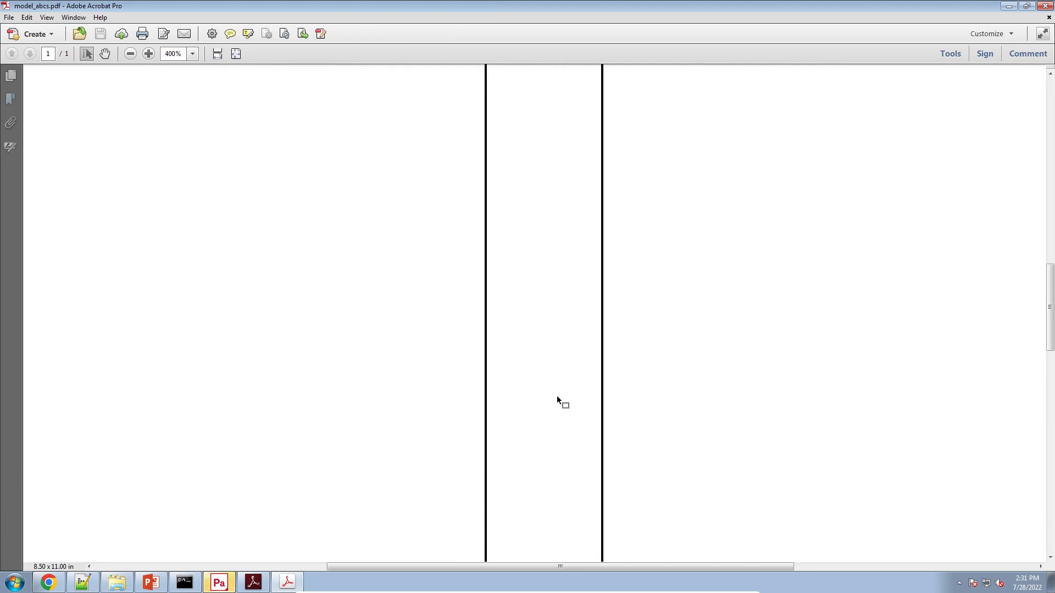
Open model_abcs_bm9_01.bdf from the test folder in Notepad++ and review its CQUAD4 entries.
left_click(226, 581)
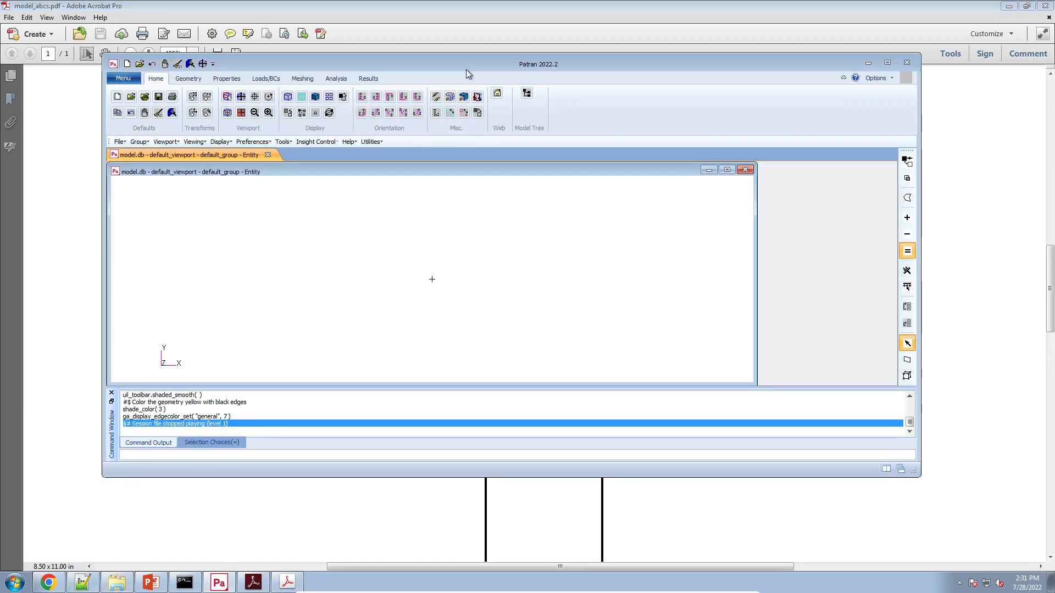
left_click(121, 587)
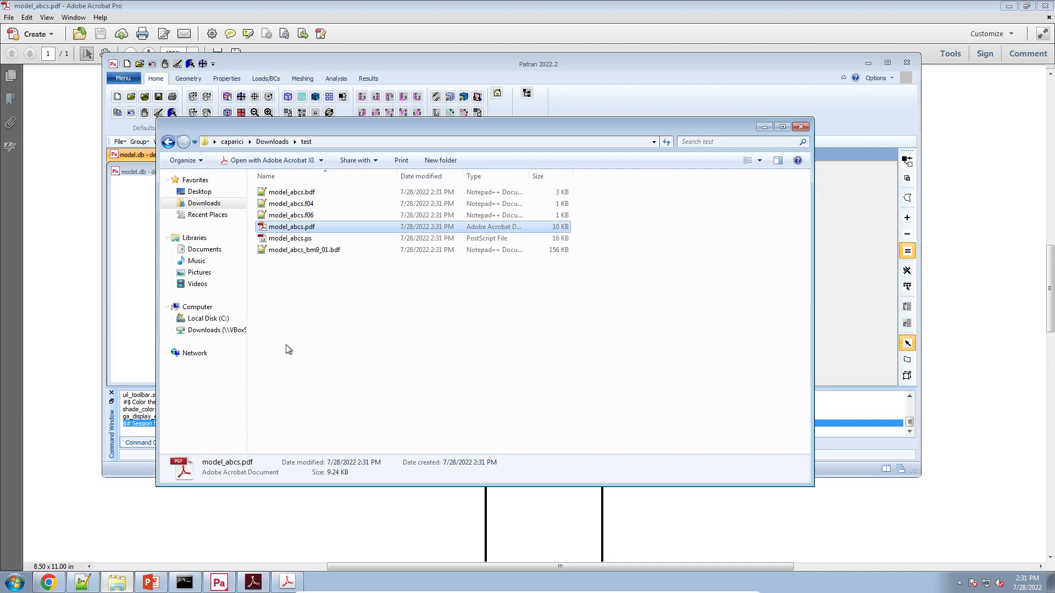
left_click(308, 268)
double_click(308, 250)
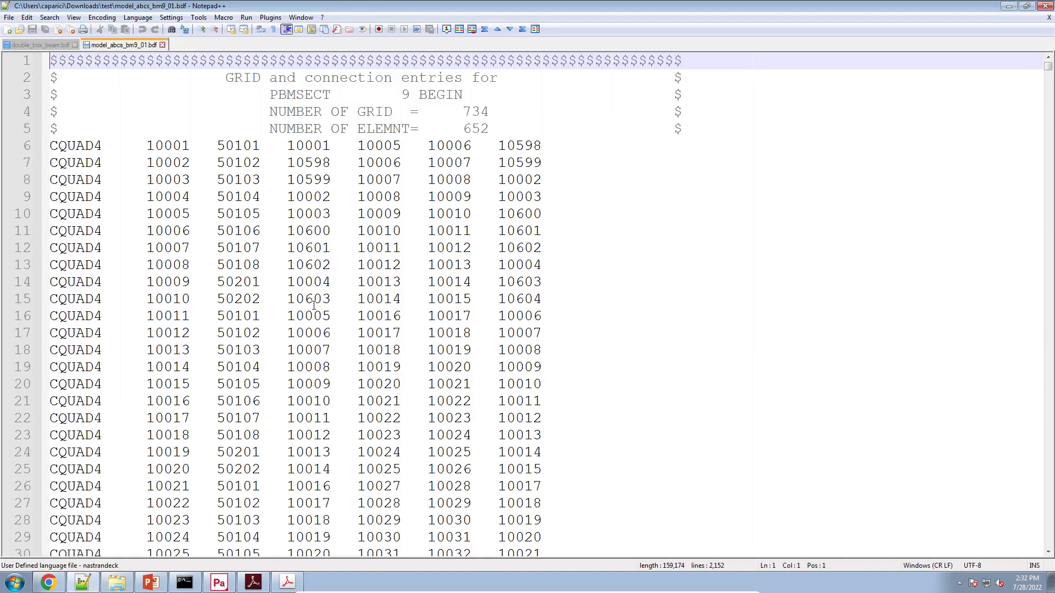
scroll(297, 321, "down", 20)
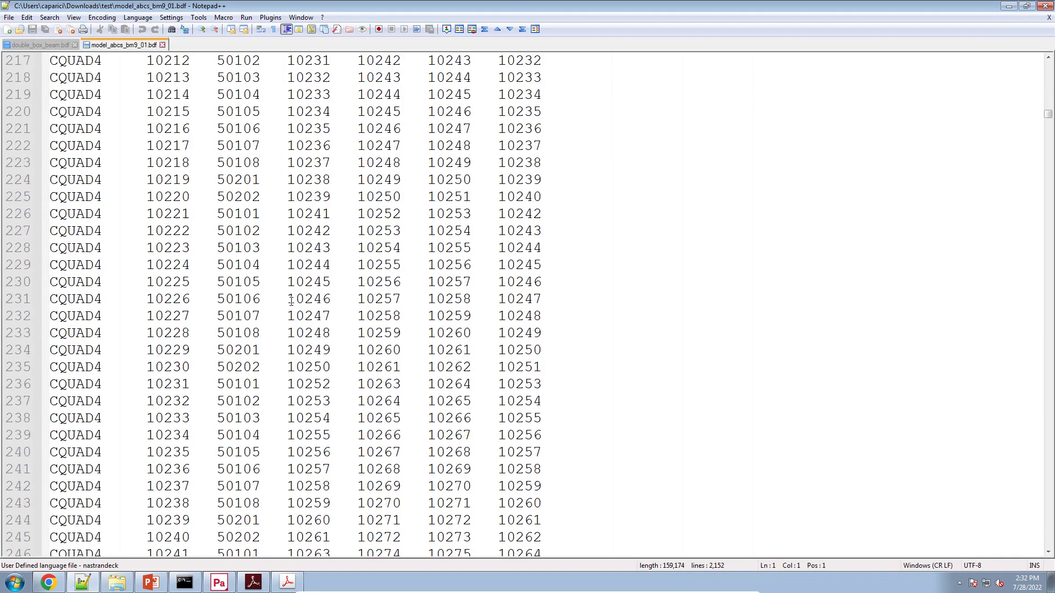
scroll(291, 301, "down", 4)
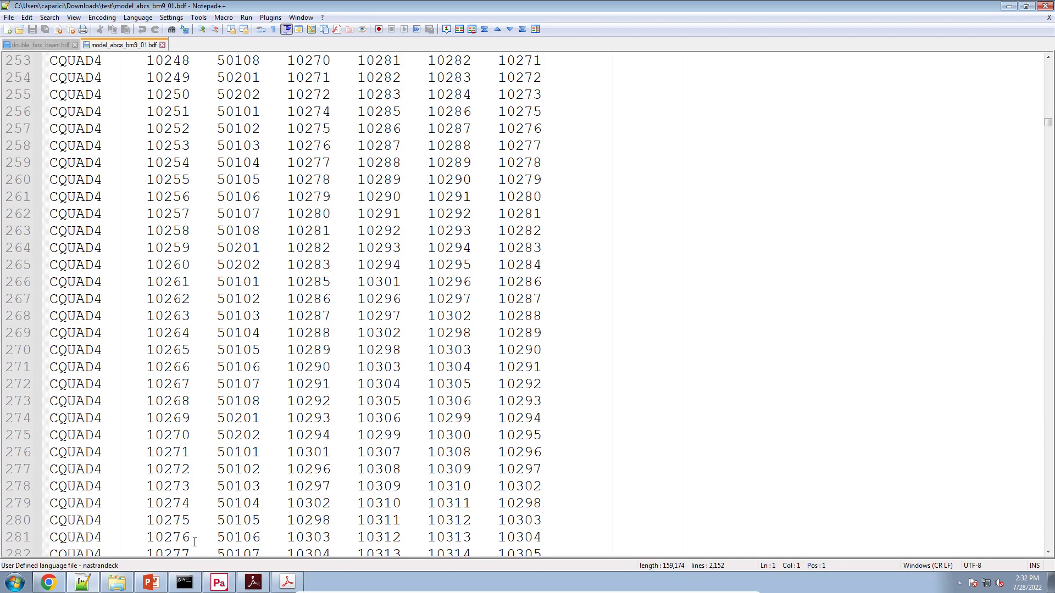
Switch to Patran, maximize it and import model_abcs_bm9_01.bdf from the Downloads test folder as MSC.Nastran input.
left_click(219, 582)
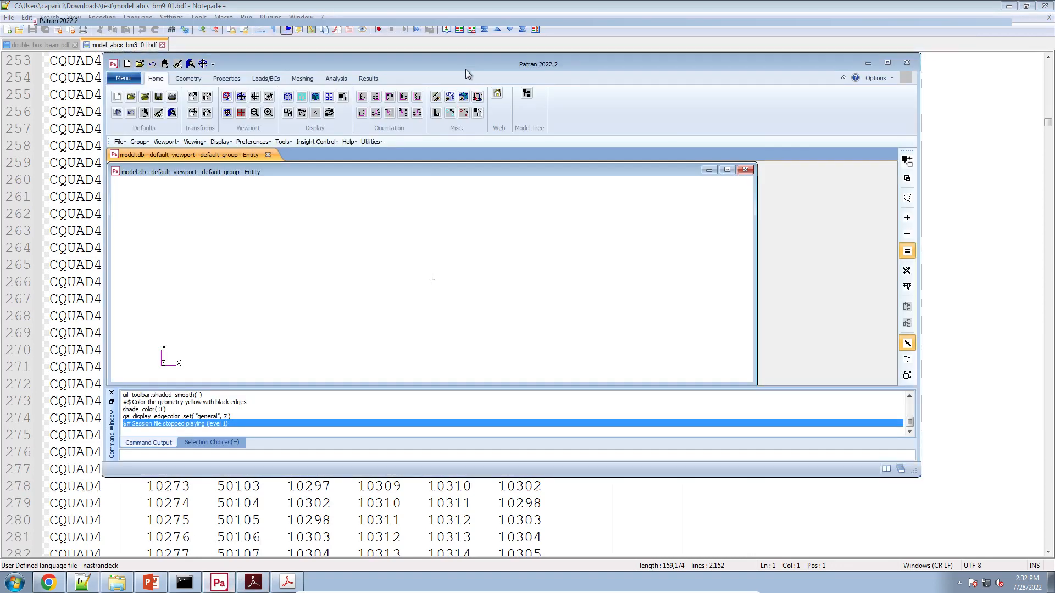
double_click(466, 69)
right_click(346, 253)
left_click(466, 362)
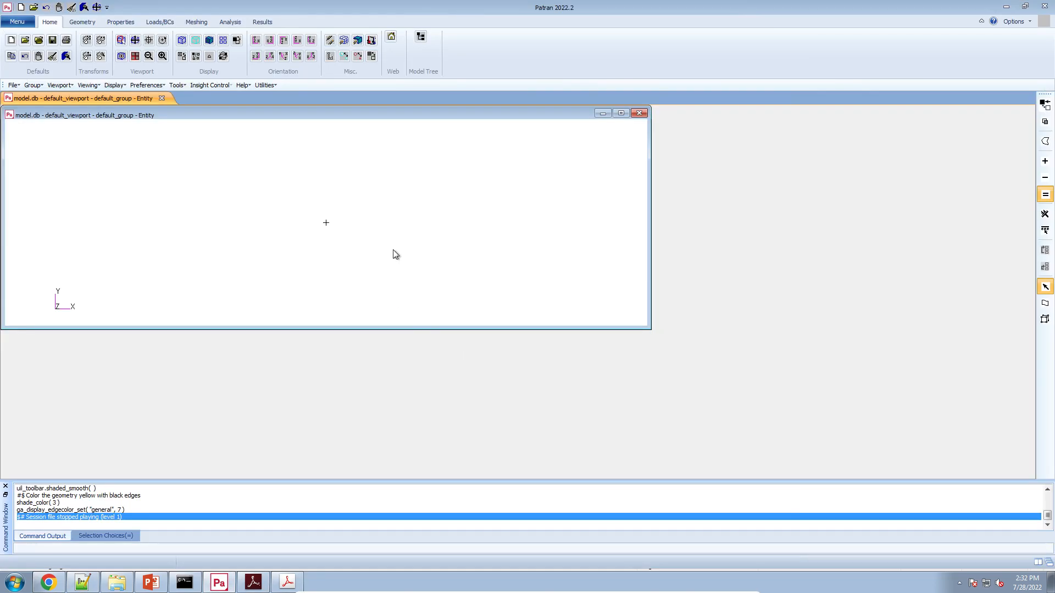
right_click(395, 258)
mouse_move(444, 271)
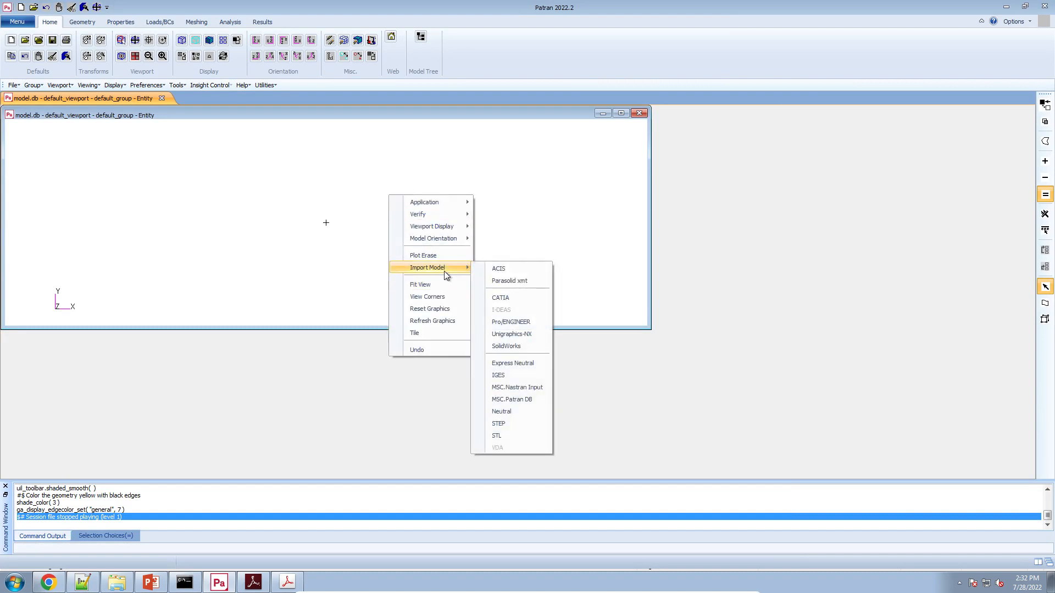
left_click(504, 384)
left_click(300, 107)
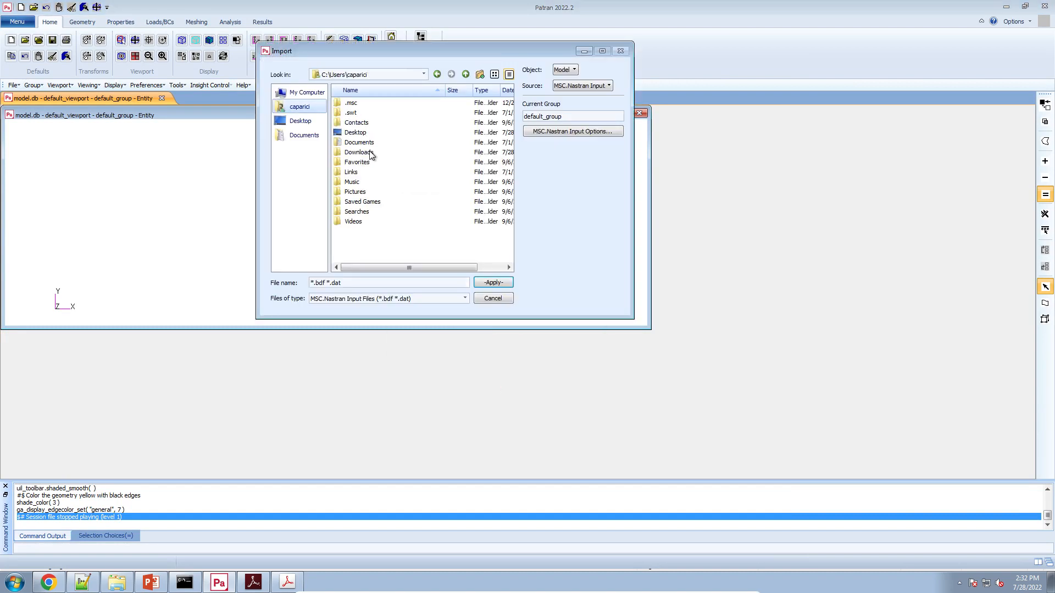
double_click(376, 154)
double_click(369, 104)
left_click(365, 112)
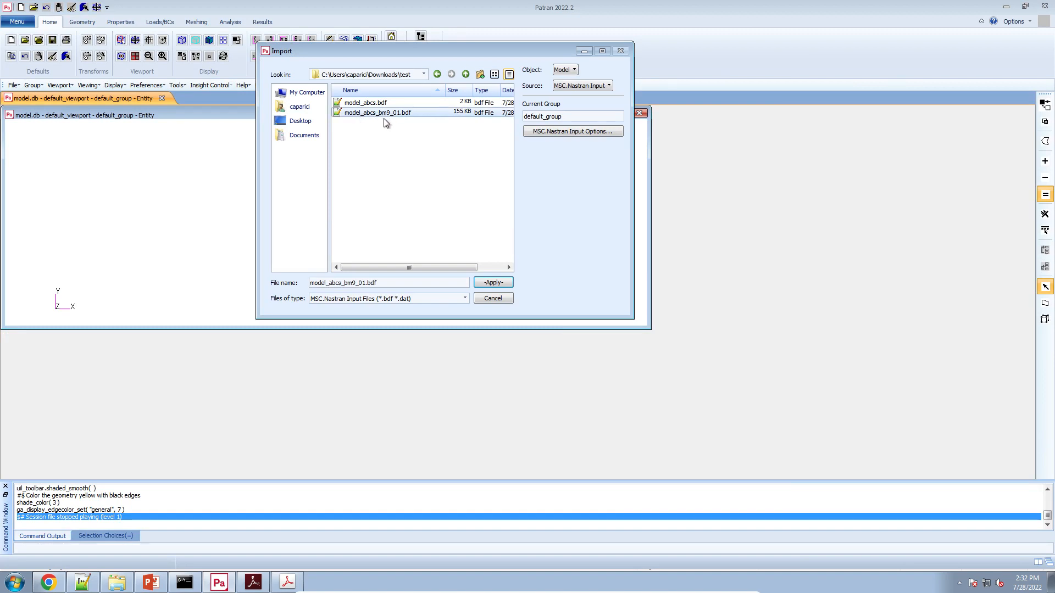
left_click(493, 283)
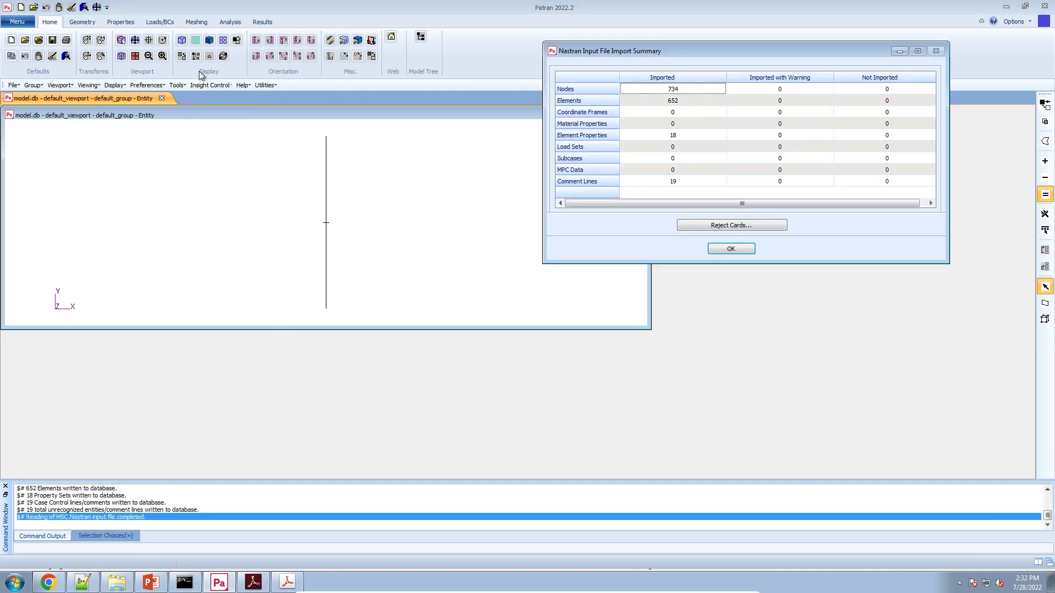
left_click(736, 248)
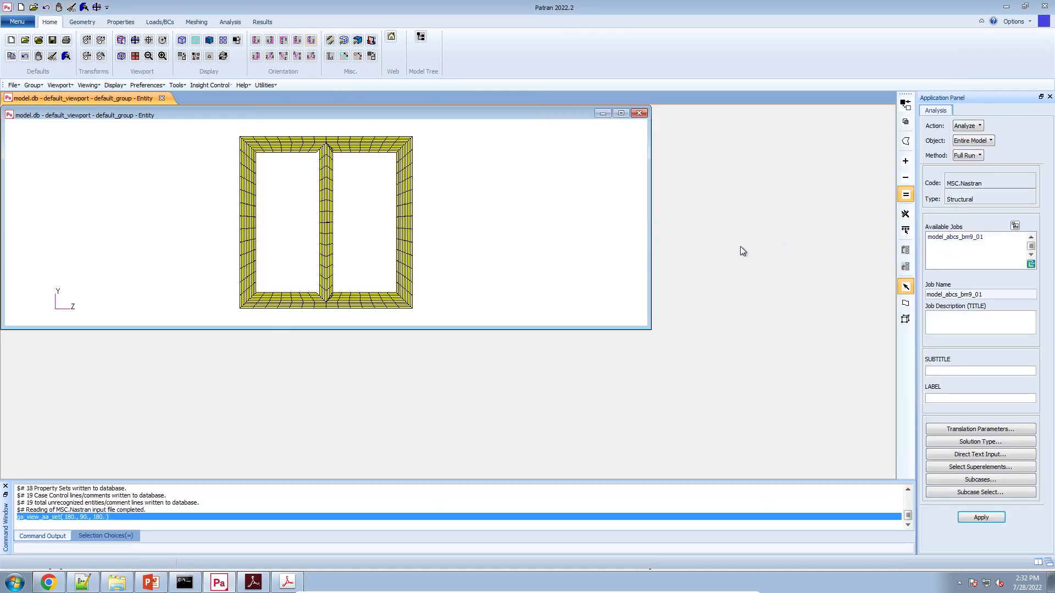
Examine the mesh where the central web meets the upper wall of the cross section.
right_click(309, 189)
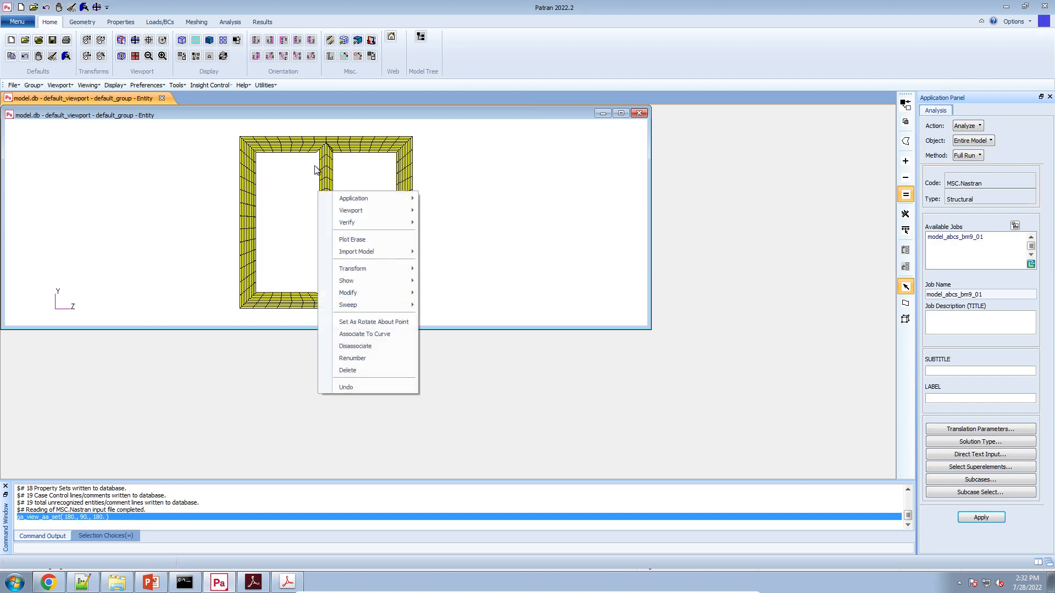
left_click(337, 125)
scroll(336, 137, "up", 8)
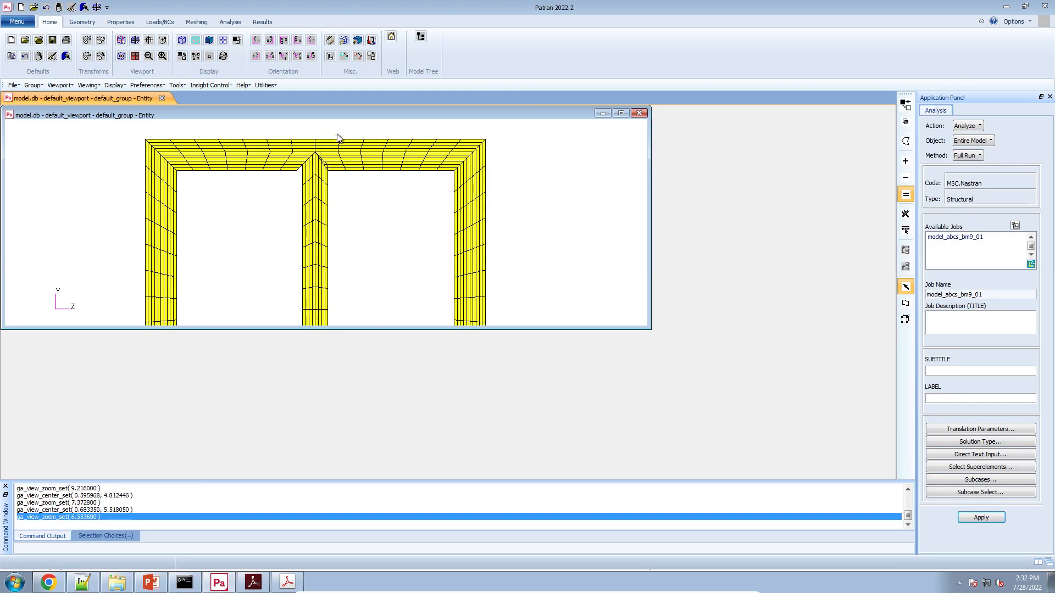
scroll(218, 270, "down", 6)
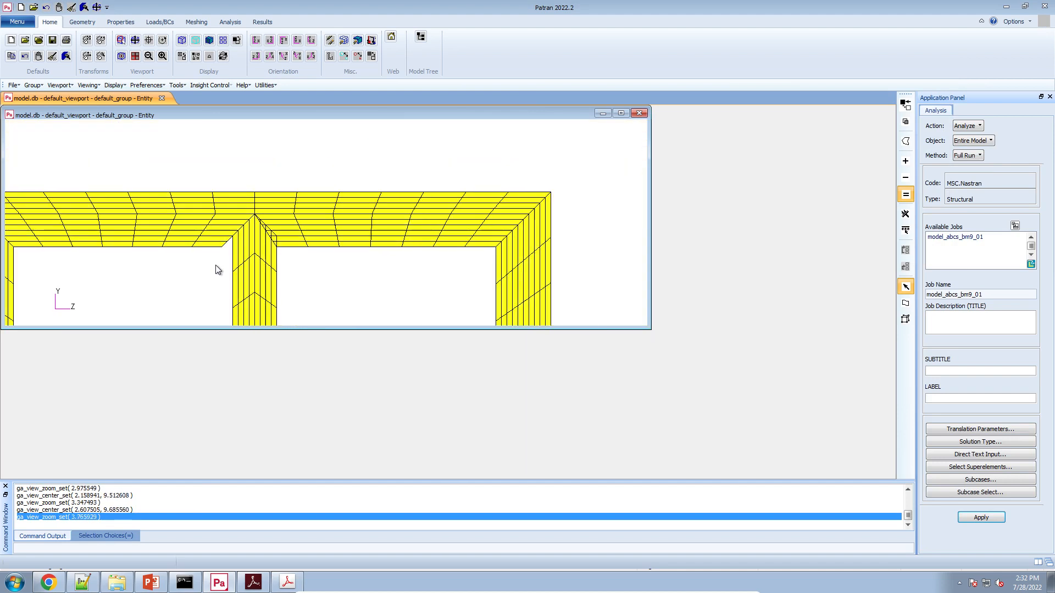
Display only the free edges of the finite elements and inspect the whole cross section in the maximized viewport.
left_click(114, 85)
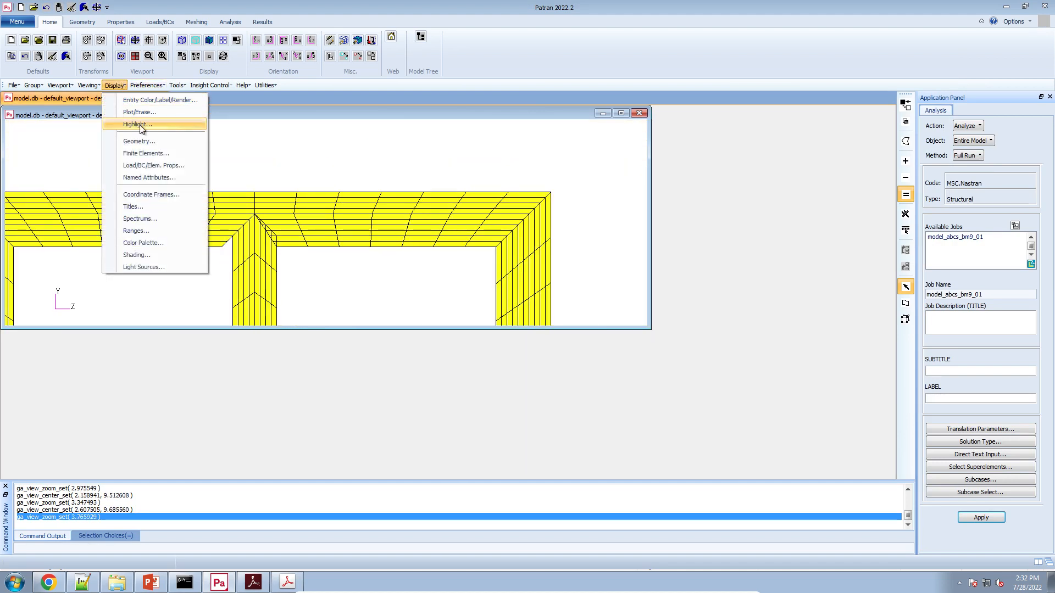
left_click(152, 154)
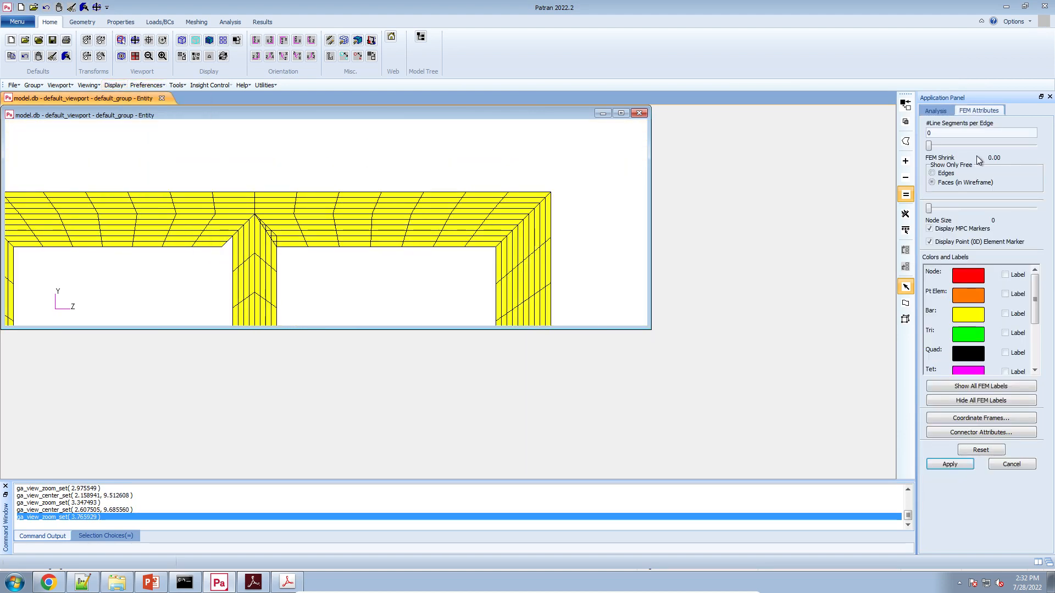
left_click(945, 175)
left_click(950, 465)
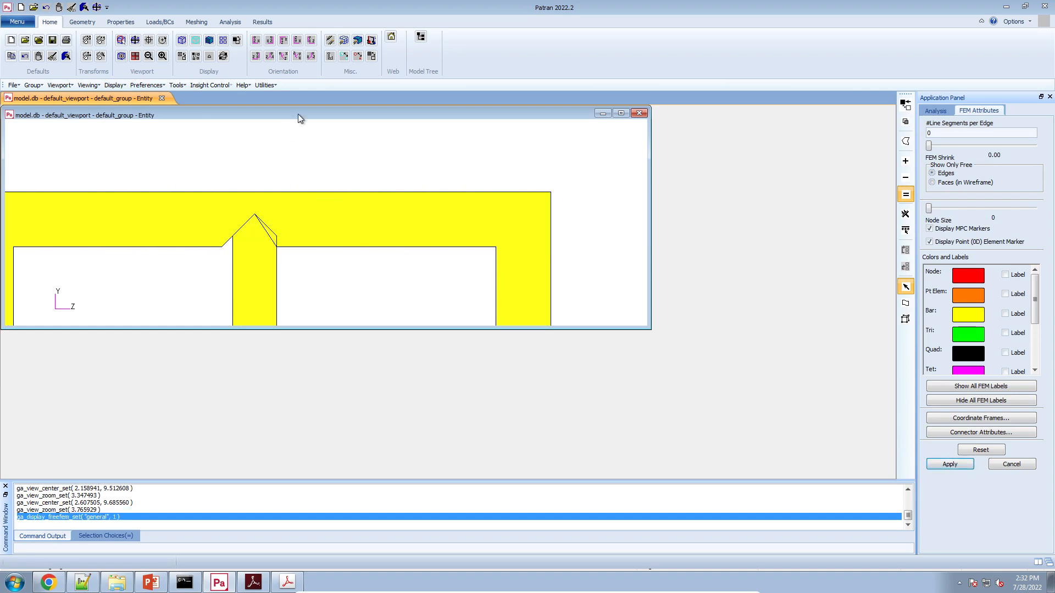
double_click(300, 119)
scroll(427, 315, "down", 17)
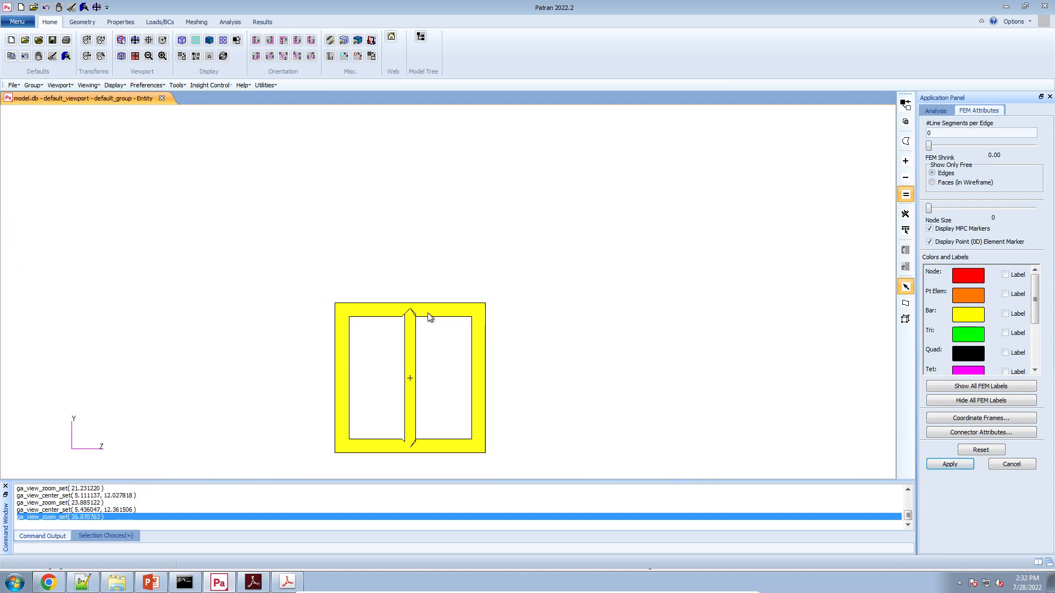
scroll(415, 379, "up", 6)
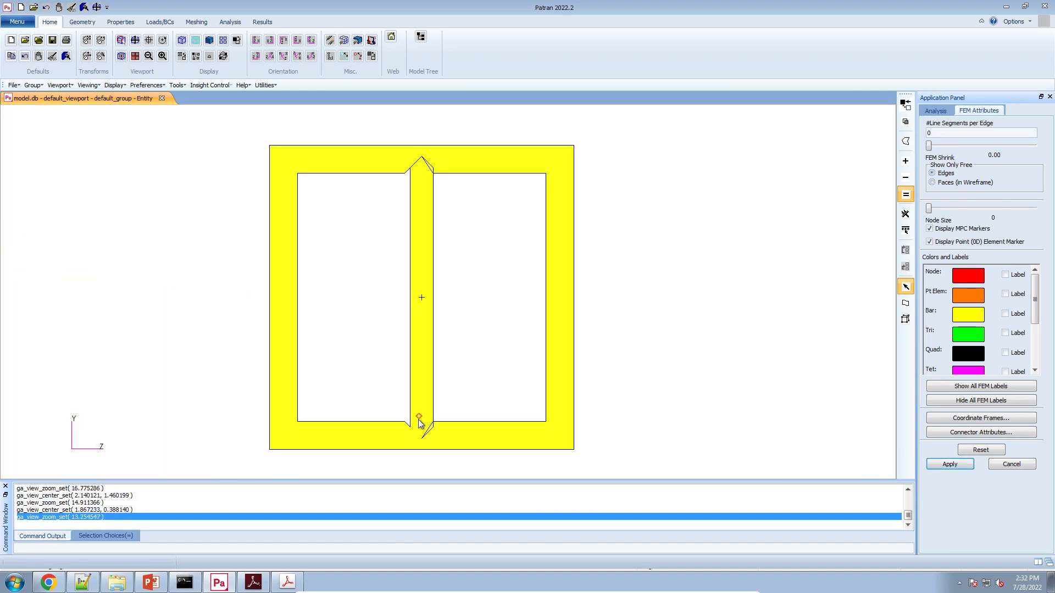
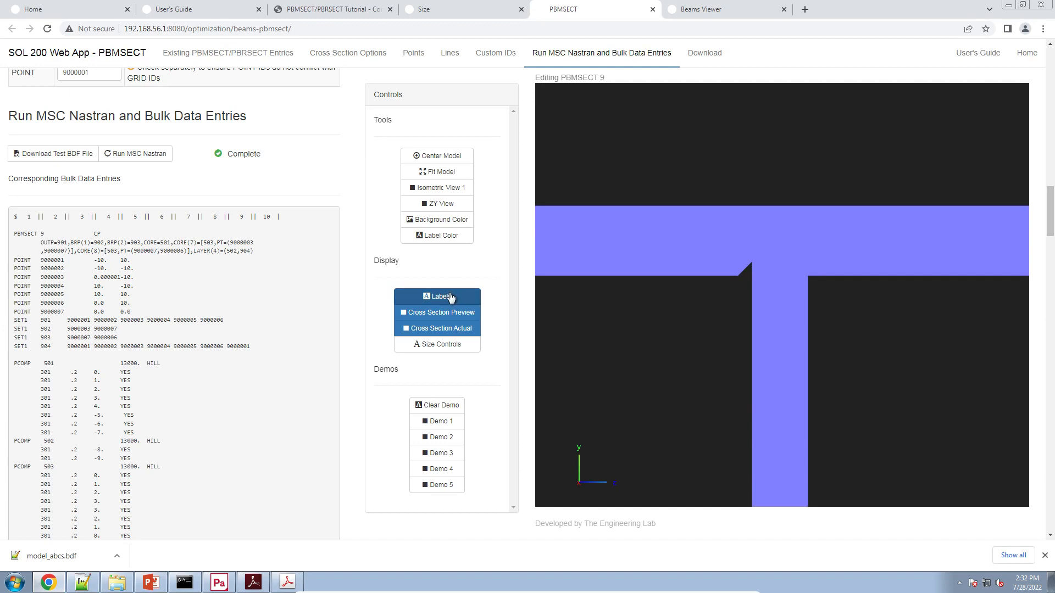
Hide the cross section preview and actual section, leaving only the line segments with their point and line labels displayed.
left_click_drag(76, 320, 180, 324)
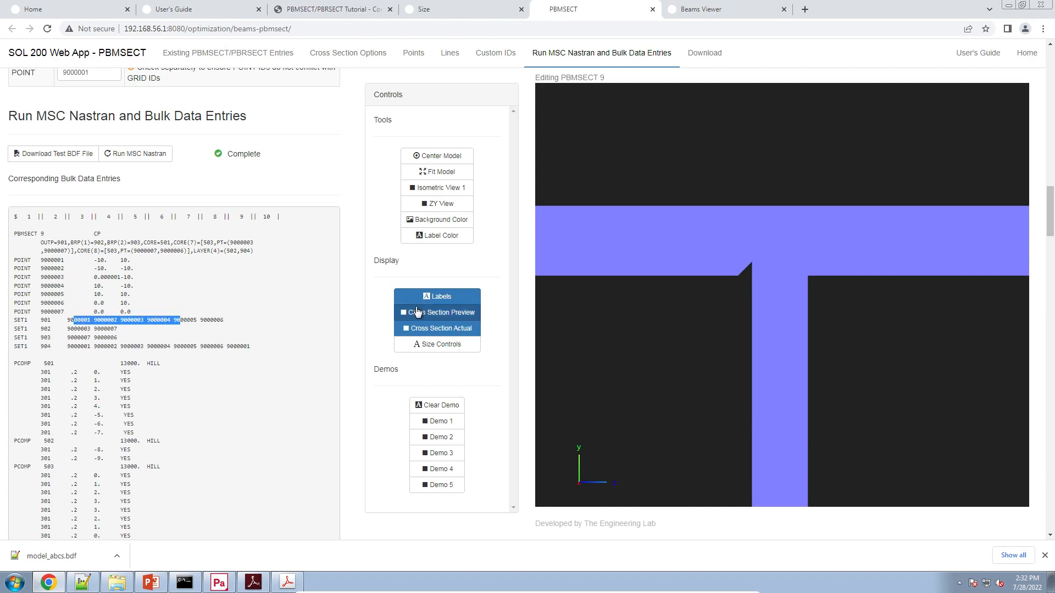
left_click(442, 301)
left_click(442, 311)
left_click(441, 328)
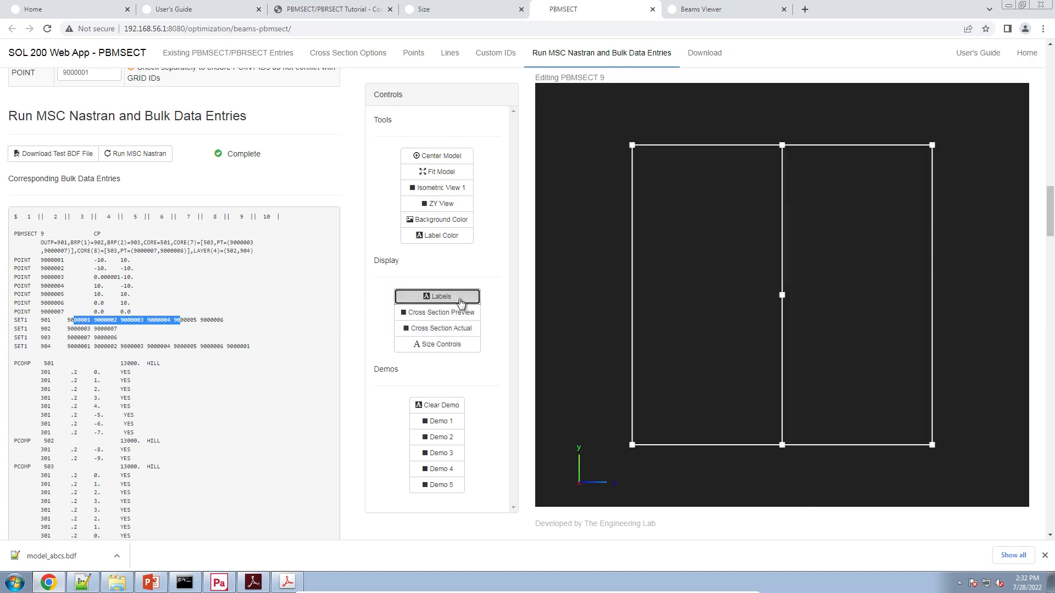
left_click(439, 296)
scroll(719, 215, "down", 1)
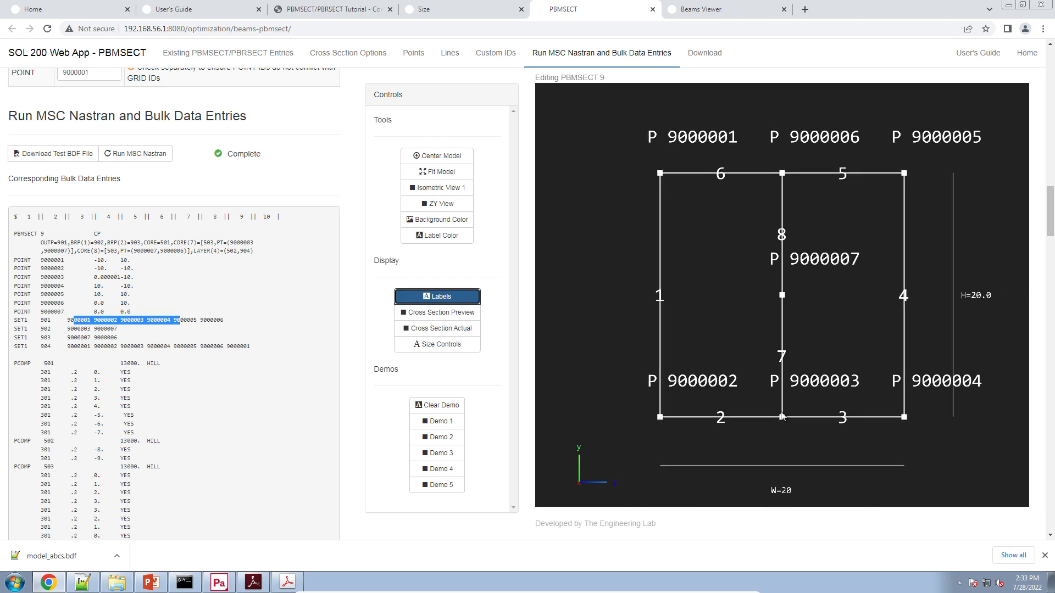
Compare the SET1 901, 902 and 904 point sequences and the OUTP reference in the bulk data entries with the labelled points.
left_click(102, 320)
triple_click(89, 320)
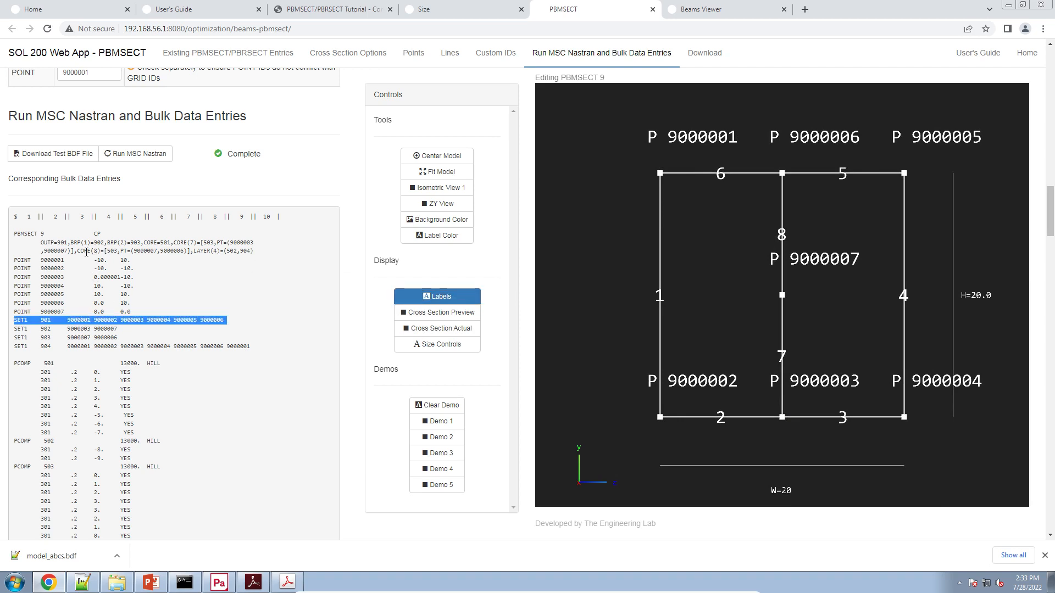
double_click(62, 242)
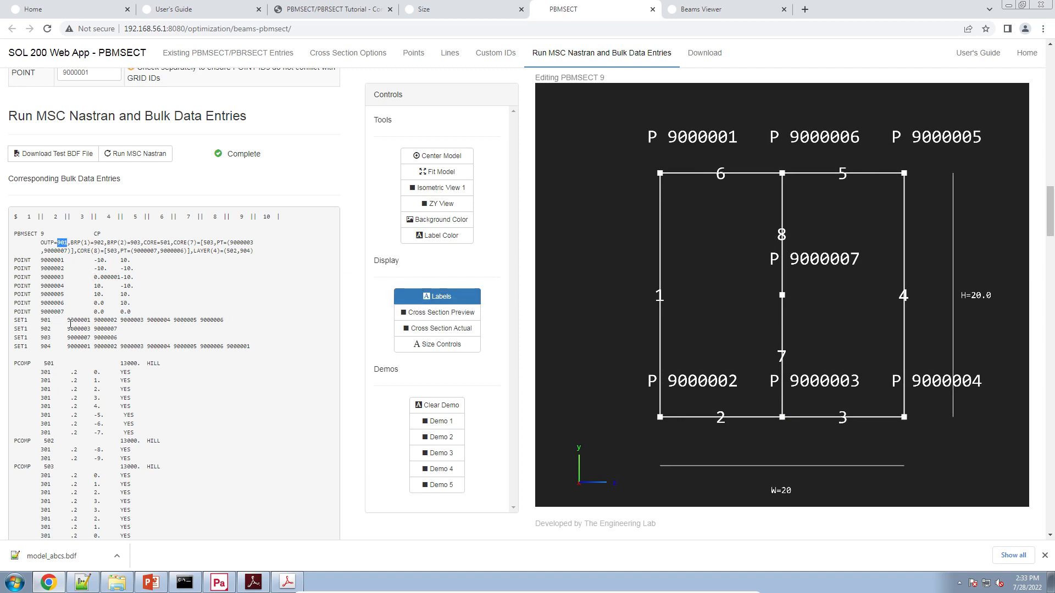
left_click_drag(67, 328, 118, 328)
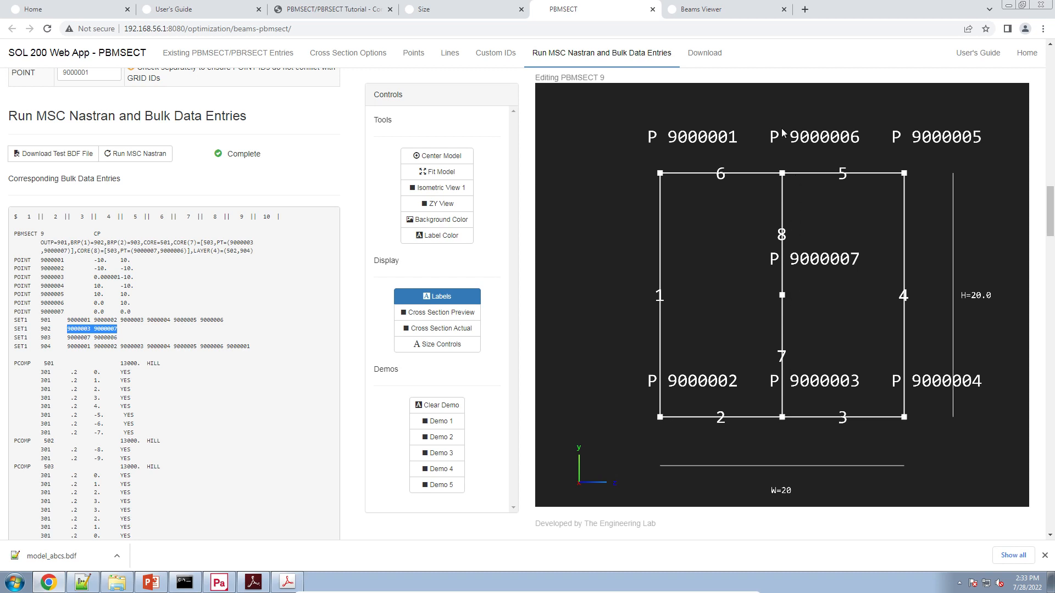
triple_click(75, 347)
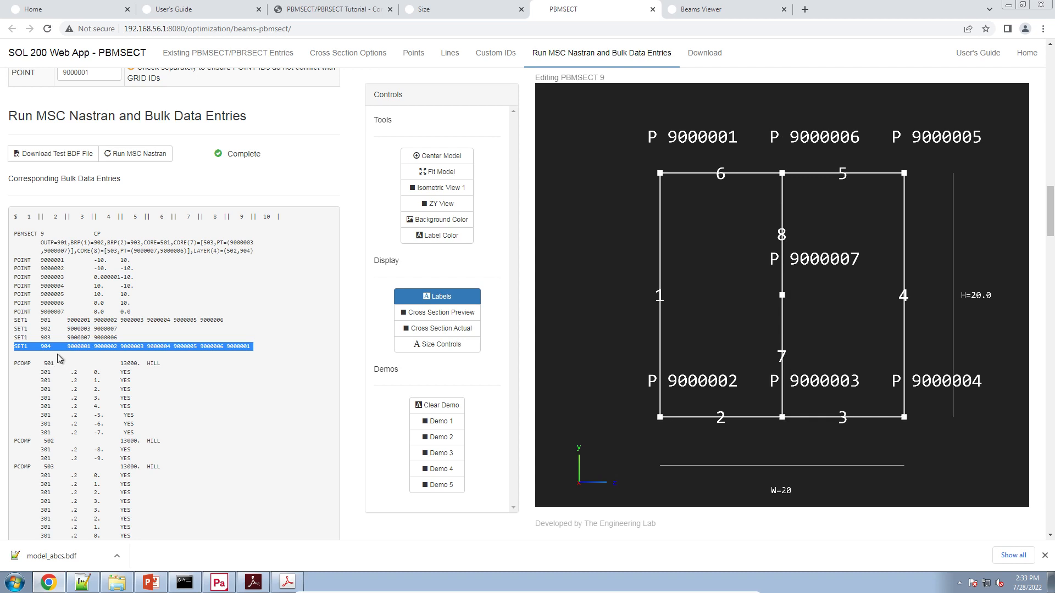
triple_click(53, 347)
left_click(347, 328)
Display the ply-coloured cross section preview and renumber the lines and points, then inspect the layup at the upper wall.
scroll(347, 328, "up", 10)
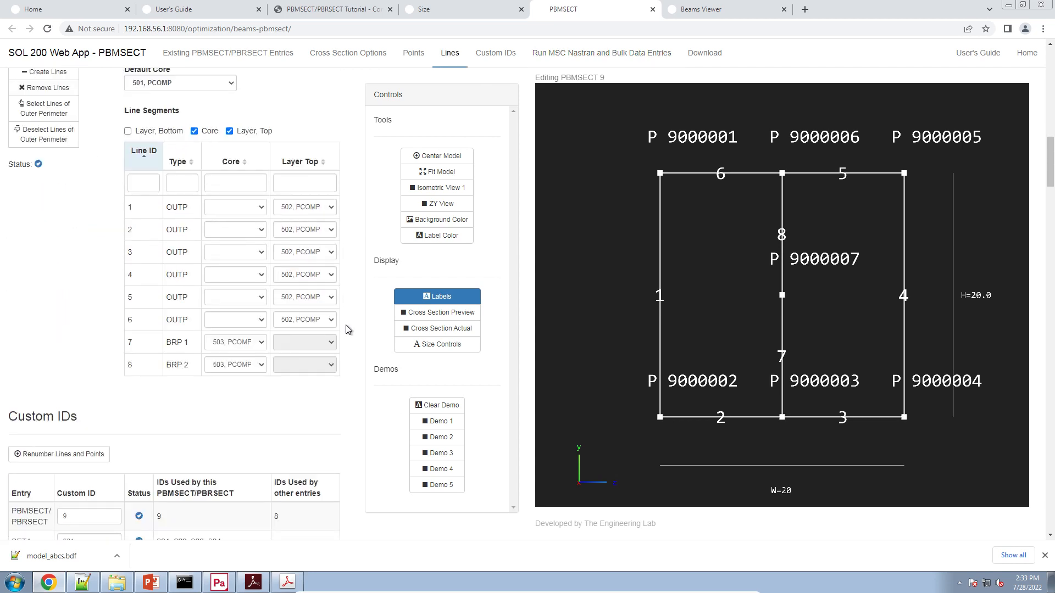
left_click(442, 315)
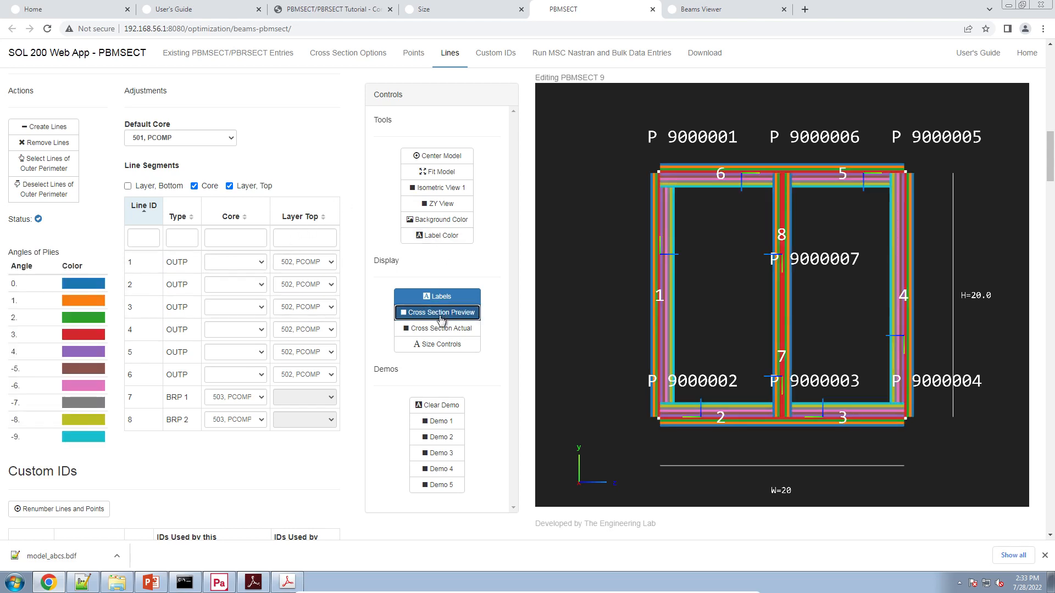
scroll(215, 308, "down", 5)
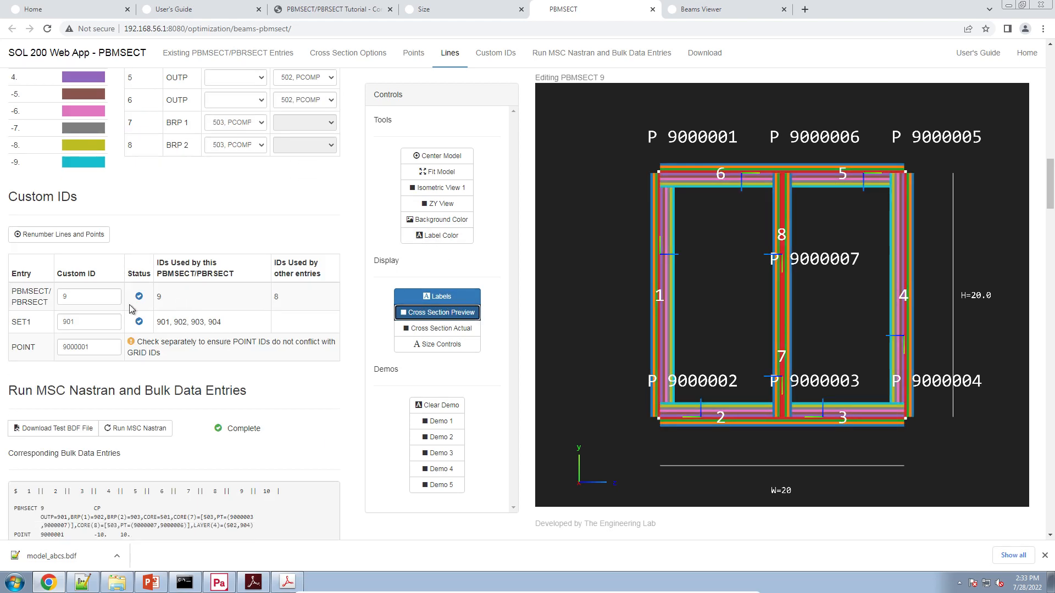
left_click(19, 236)
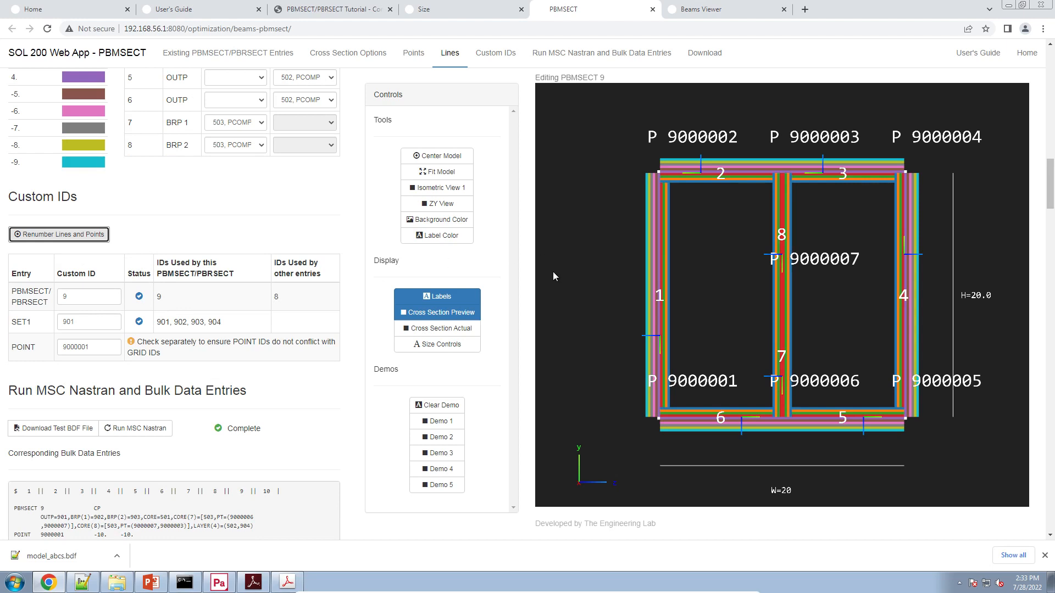
scroll(749, 269, "up", 5)
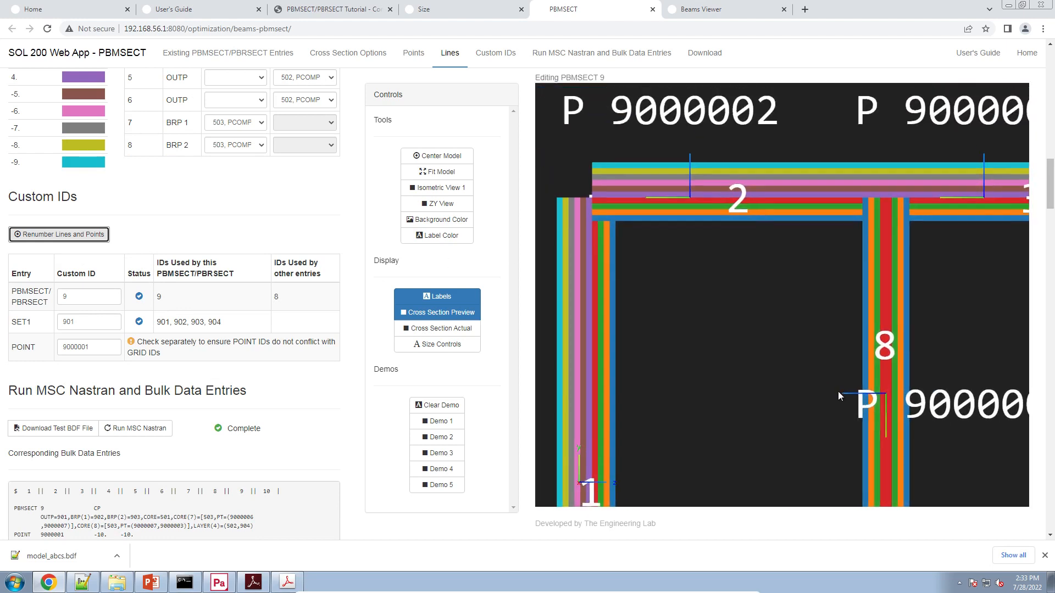
Run MSC Nastran on the renumbered section and inspect the actual cross section in the ZY view.
left_click(601, 52)
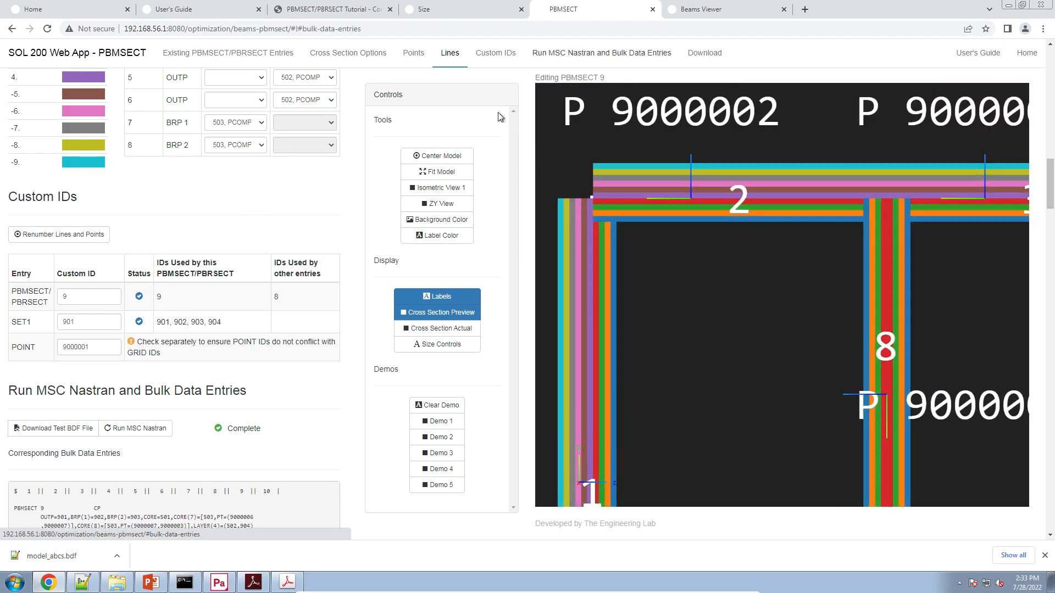
left_click(135, 126)
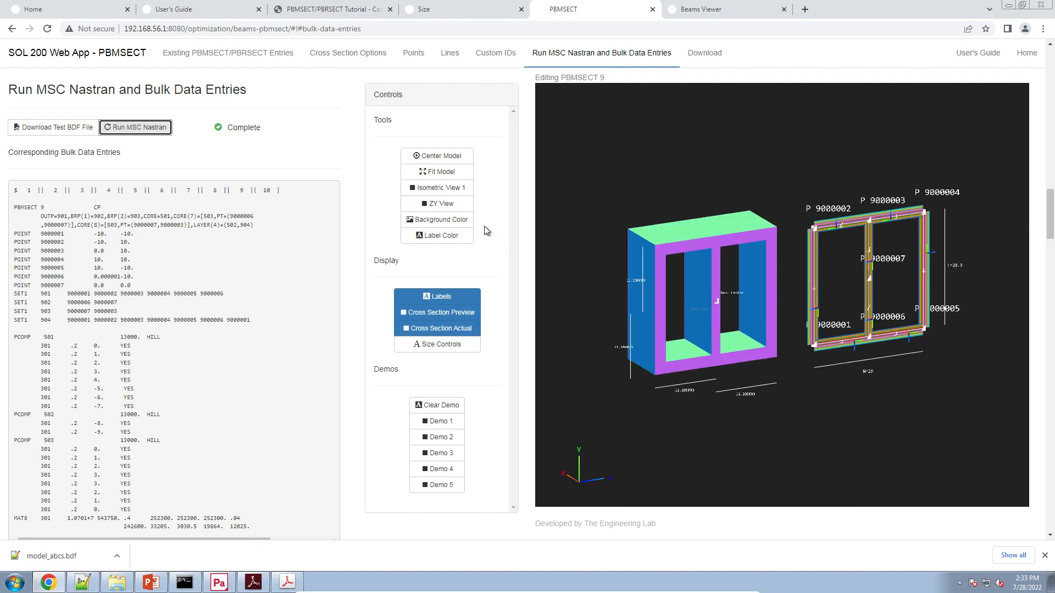
left_click(441, 203)
scroll(721, 265, "up", 5)
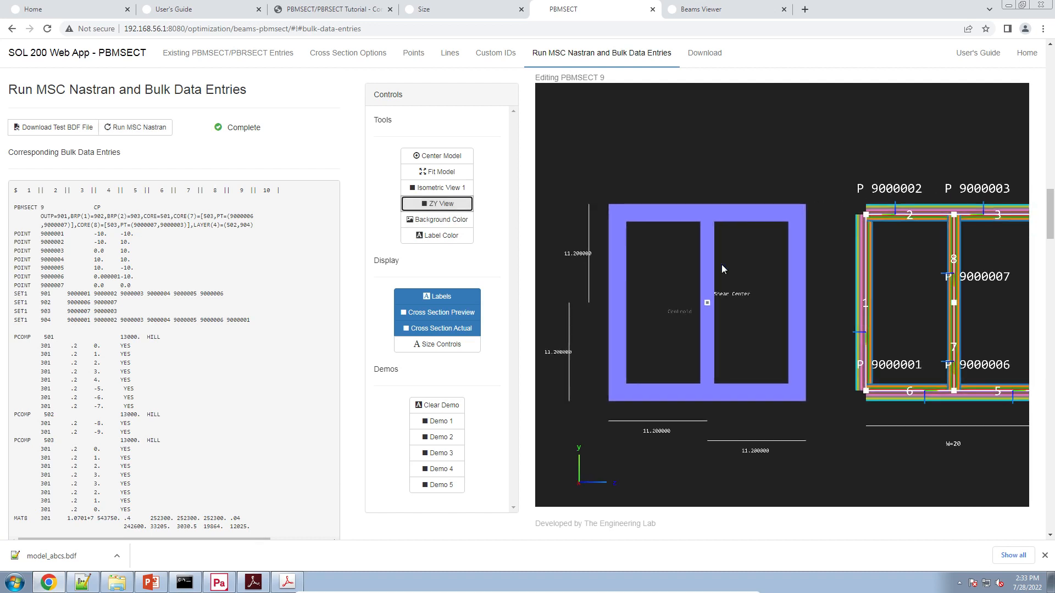
scroll(717, 264, "up", 1)
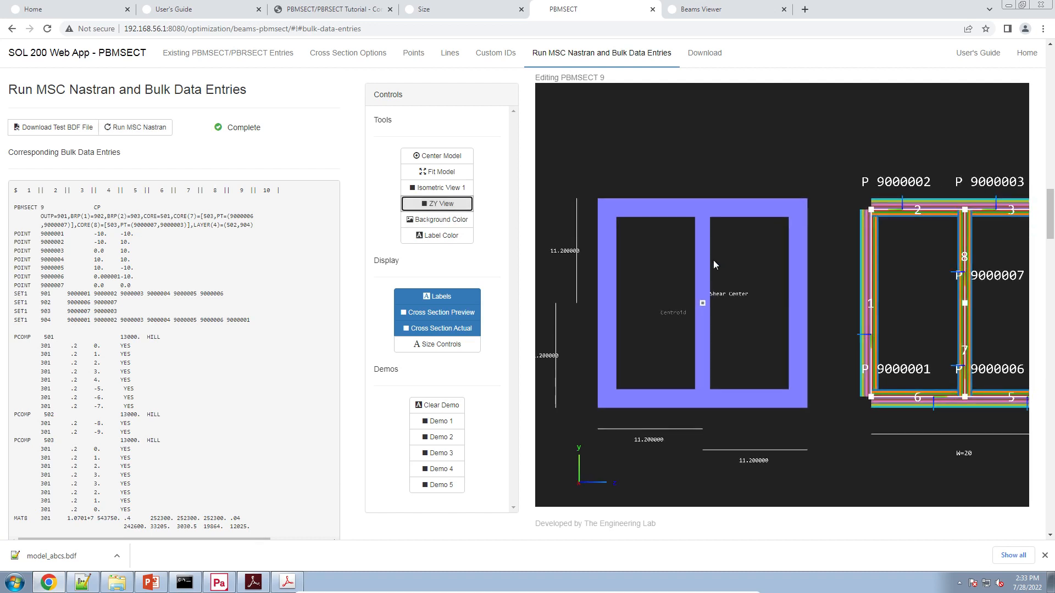
left_click(124, 149)
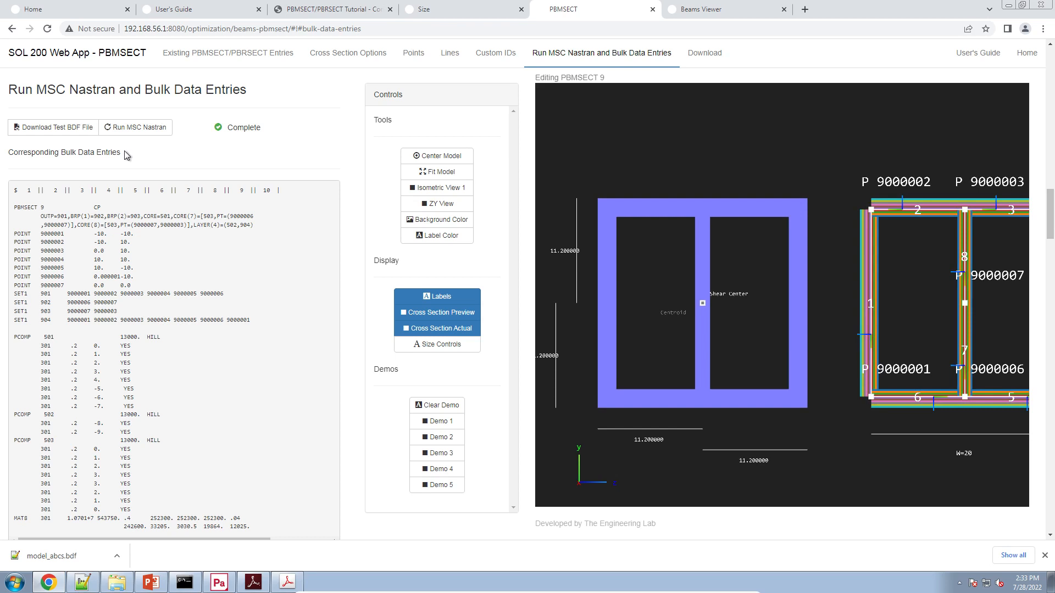
Download the test BDF file and create a folder named test_2 inside Downloads.
left_click(77, 134)
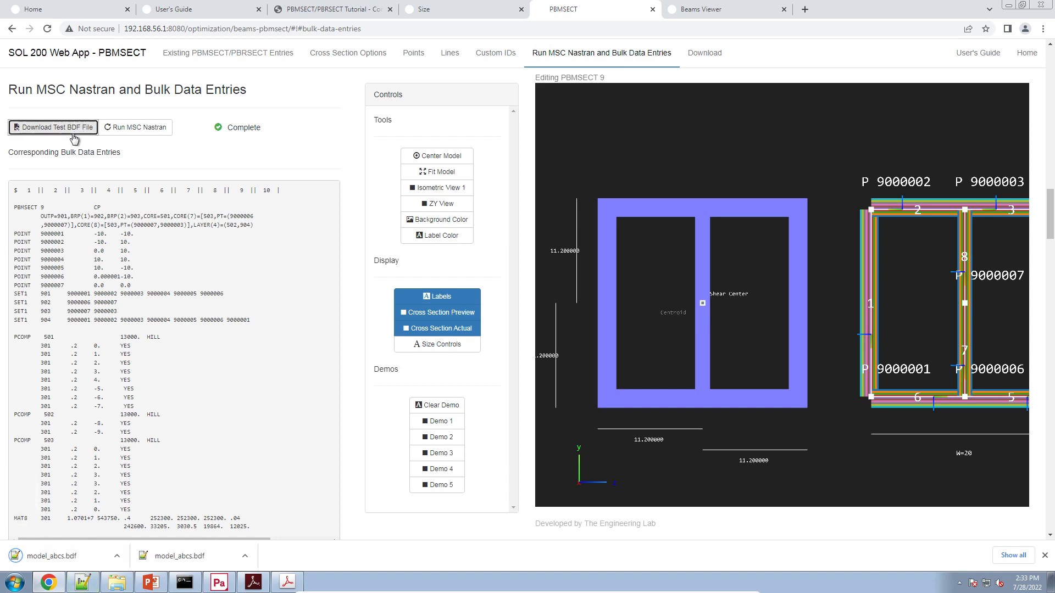
left_click(116, 582)
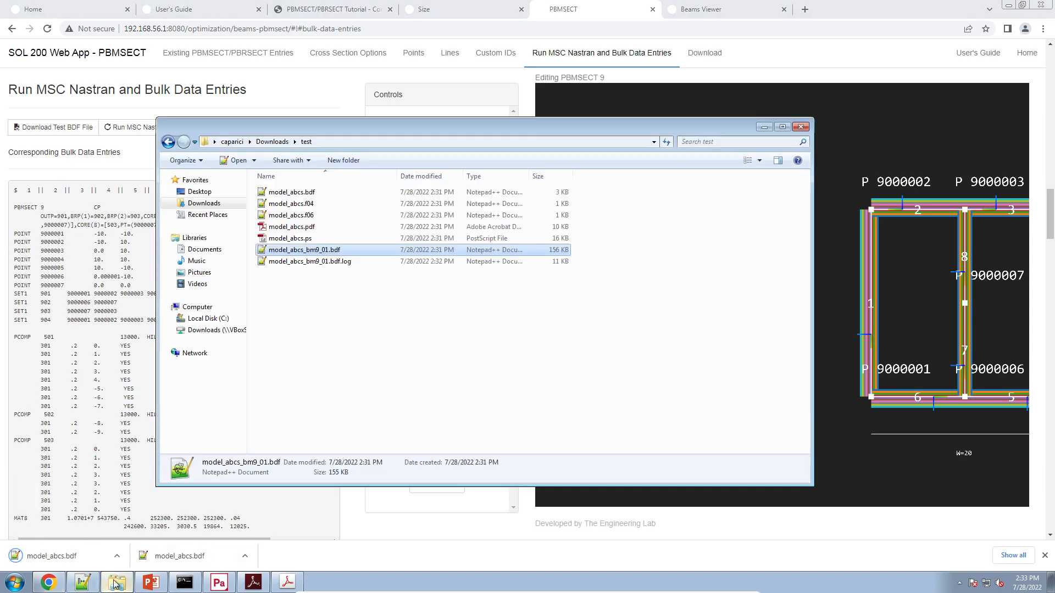
left_click(209, 205)
left_click(409, 161)
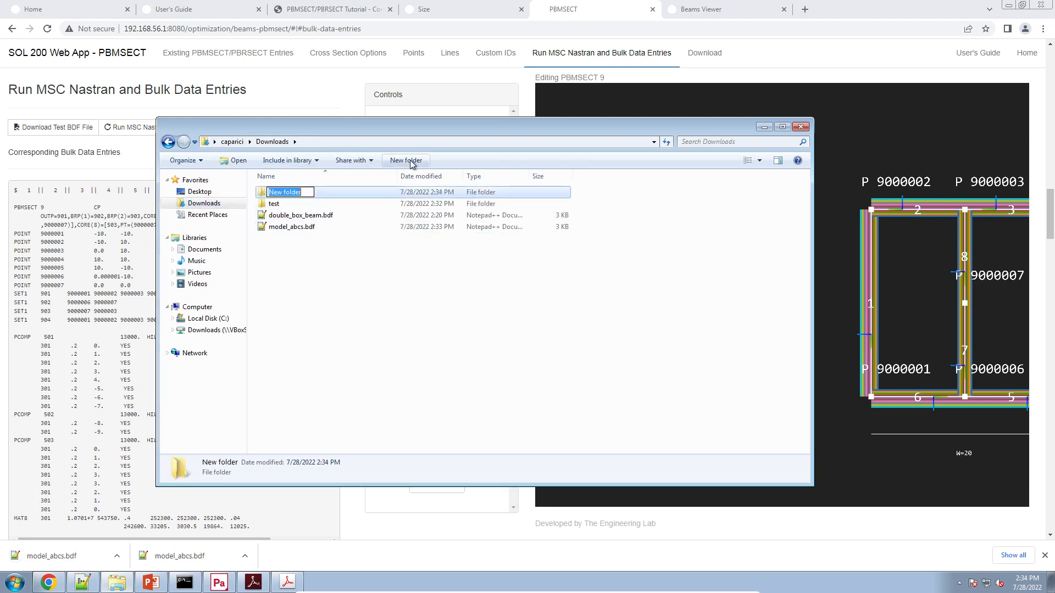
type("test_2")
key("Return")
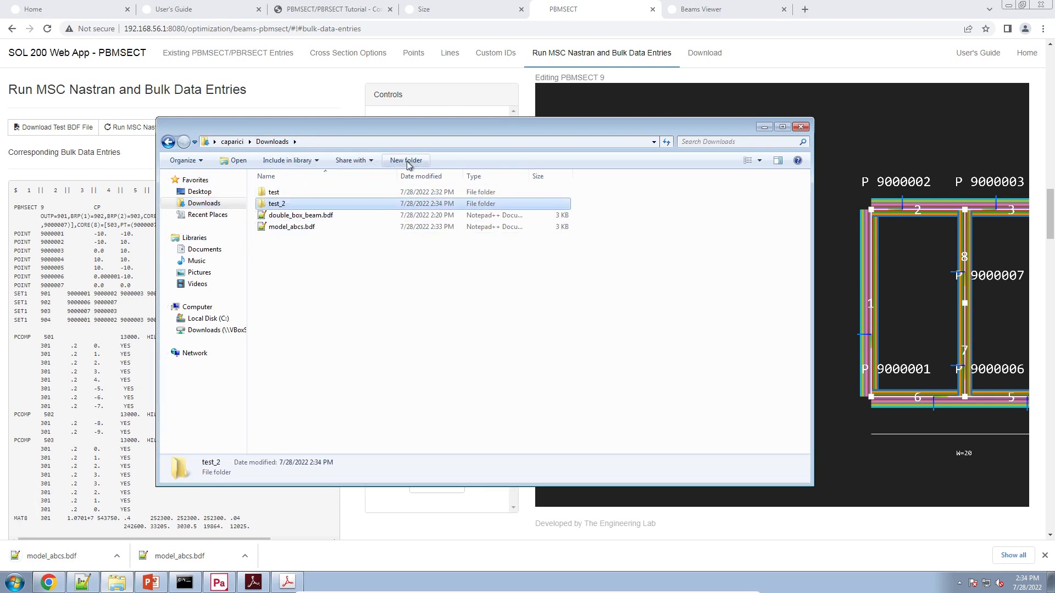
Move model_abcs.bdf from Downloads into the test_2 folder.
left_click(304, 231)
key("ctrl+c")
double_click(309, 206)
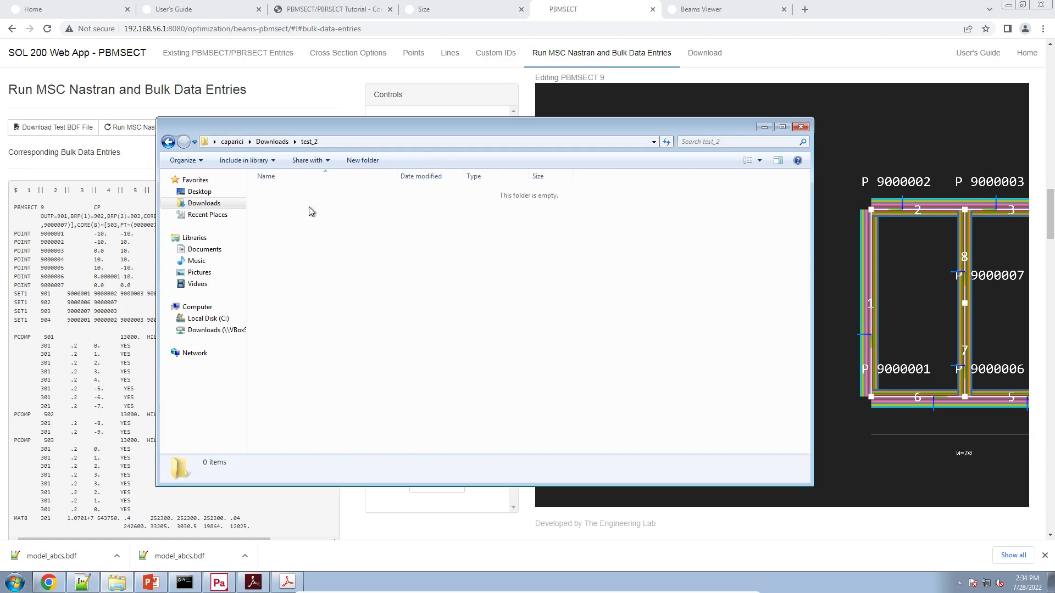
key("ctrl+v")
Run MSC Nastran 2022.2 from the desktop on model_abcs.bdf in the test_2 folder.
key("super+d")
double_click(24, 255)
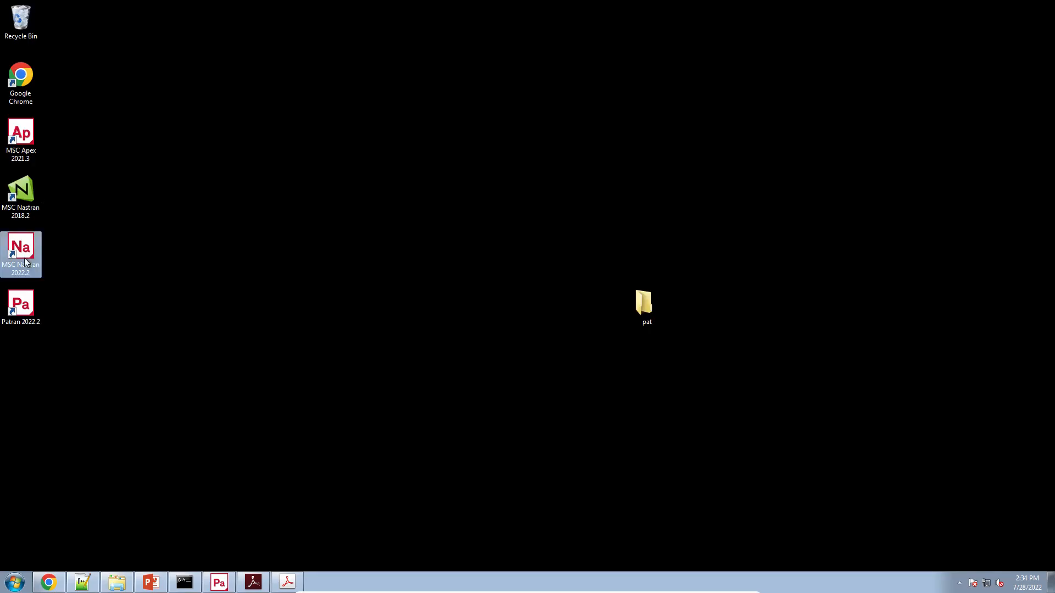
left_click(49, 86)
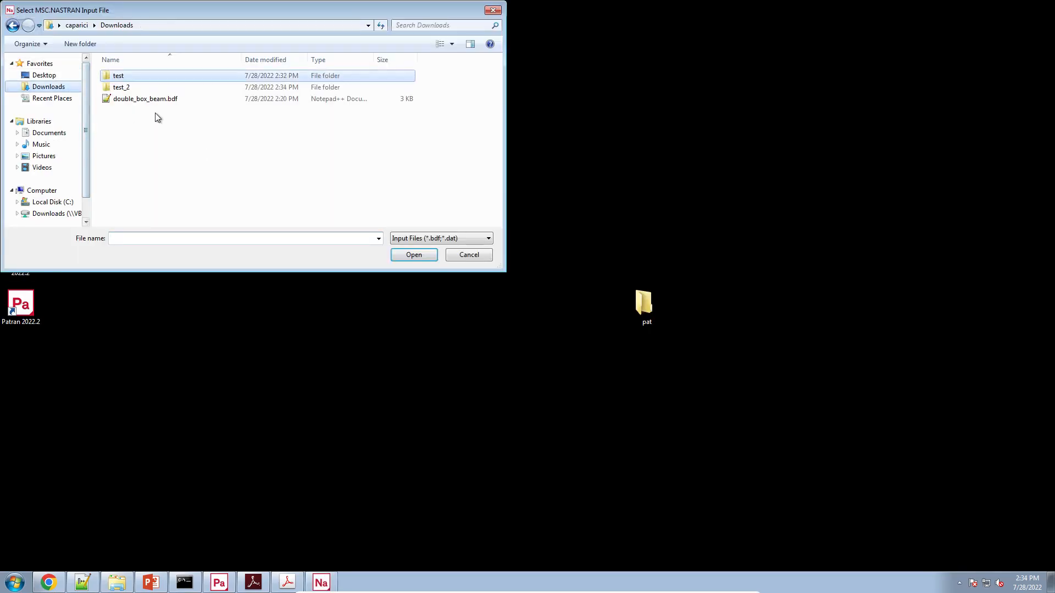
double_click(154, 90)
left_click(152, 77)
double_click(152, 77)
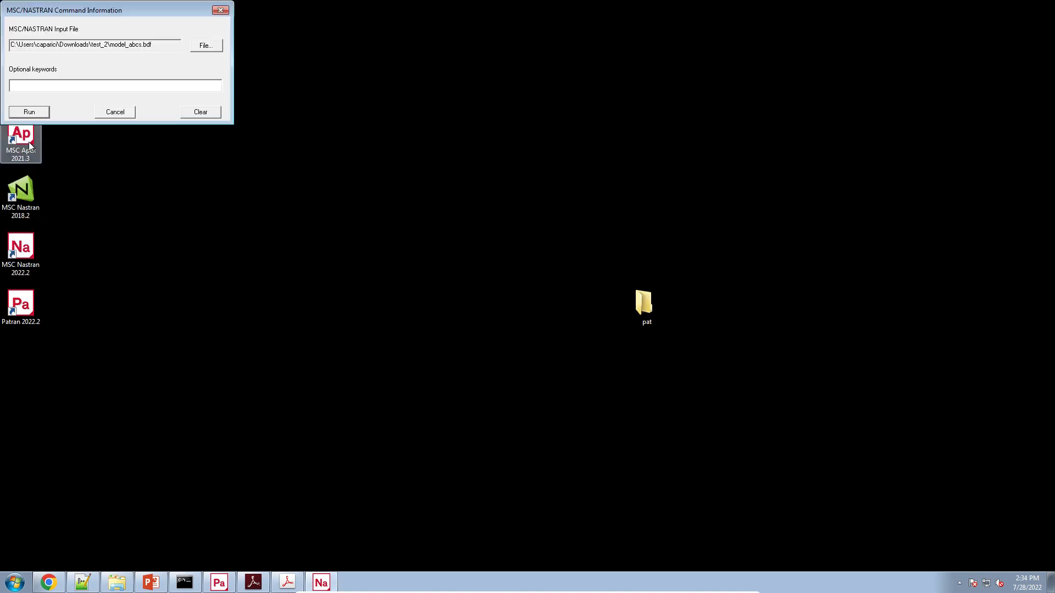
left_click(31, 111)
Create a new folder named pat_2 on the desktop.
right_click(712, 318)
mouse_move(780, 407)
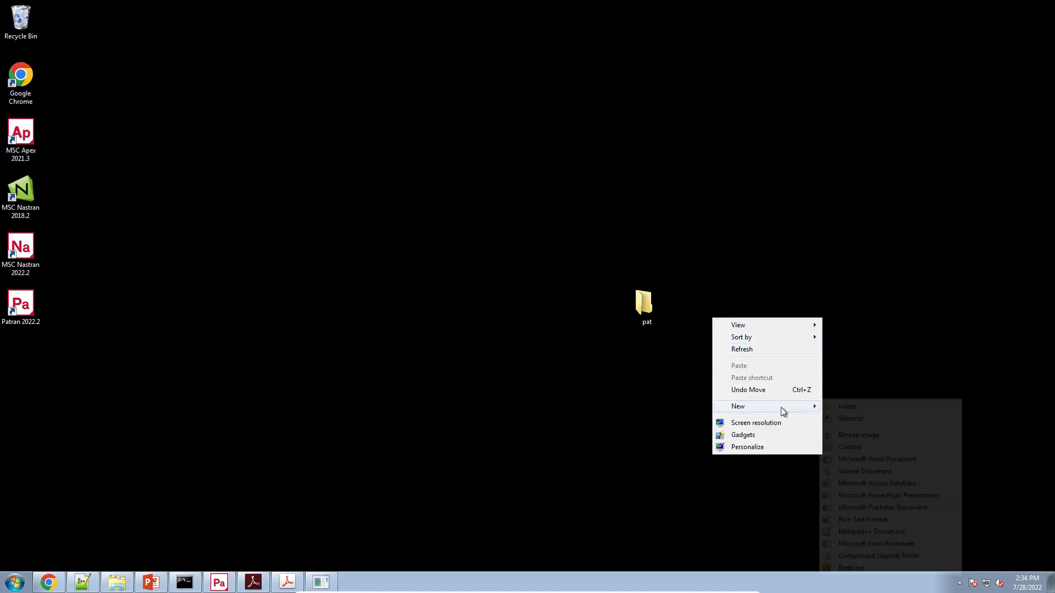
left_click(828, 407)
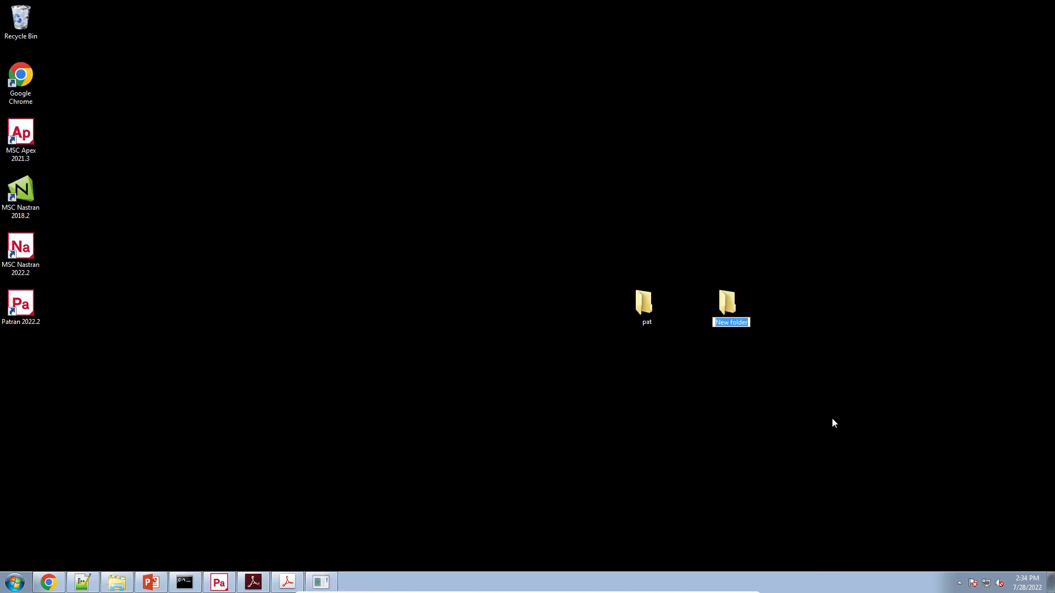
type("pat_2")
key("Return")
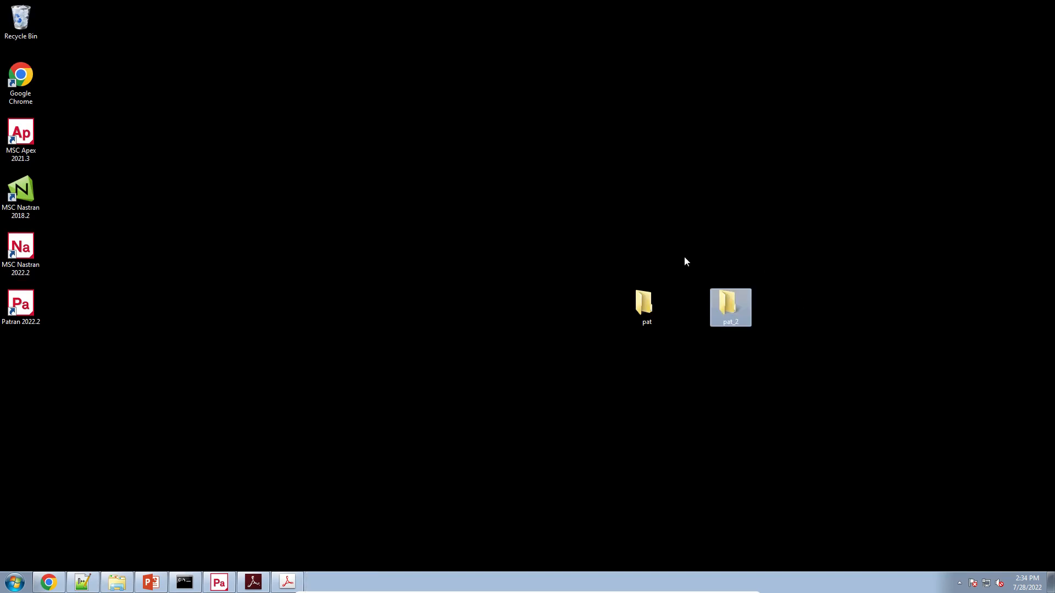
Start a new Patran session from the pat_2 folder and maximize its window and model viewport.
right_click(739, 306)
left_click(764, 325)
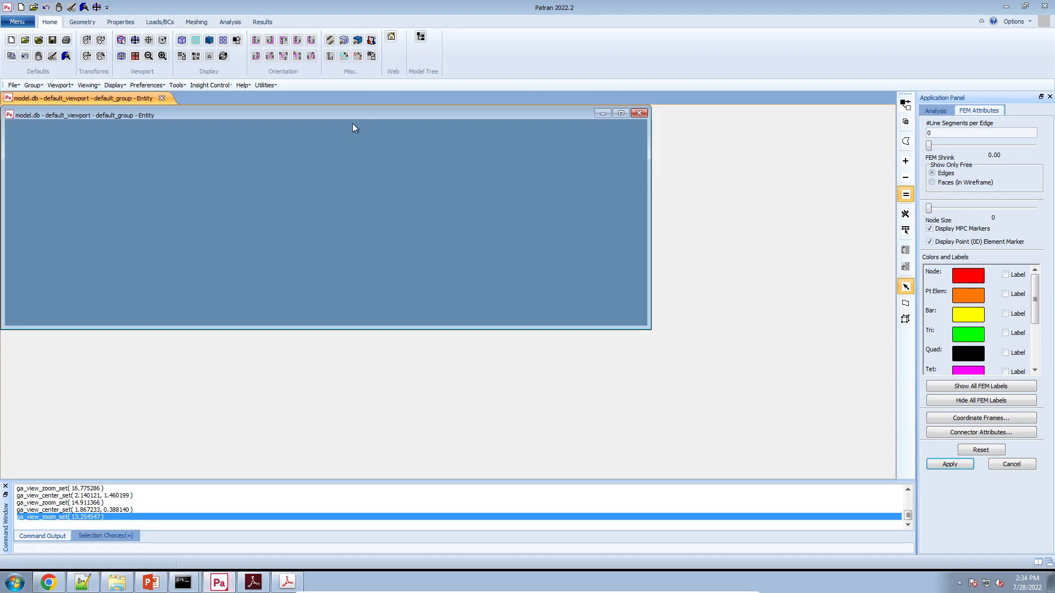
double_click(423, 14)
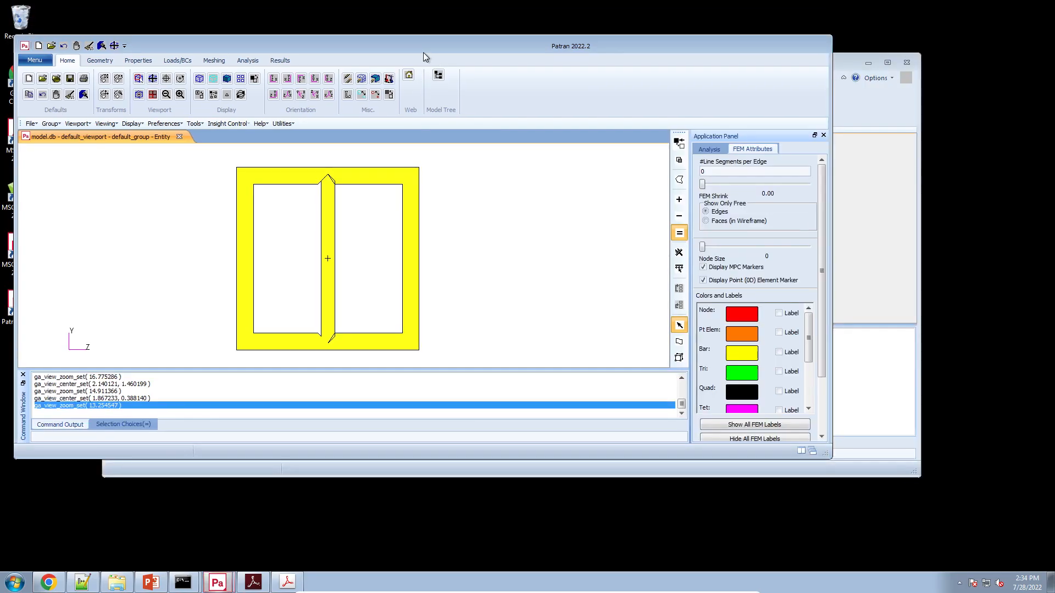
double_click(425, 49)
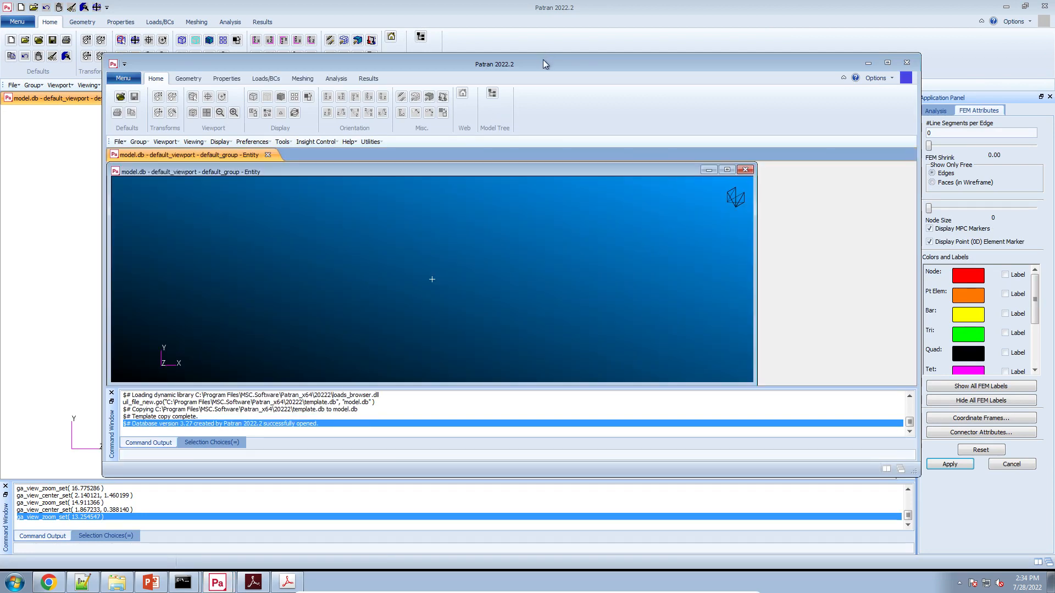
double_click(531, 66)
double_click(378, 117)
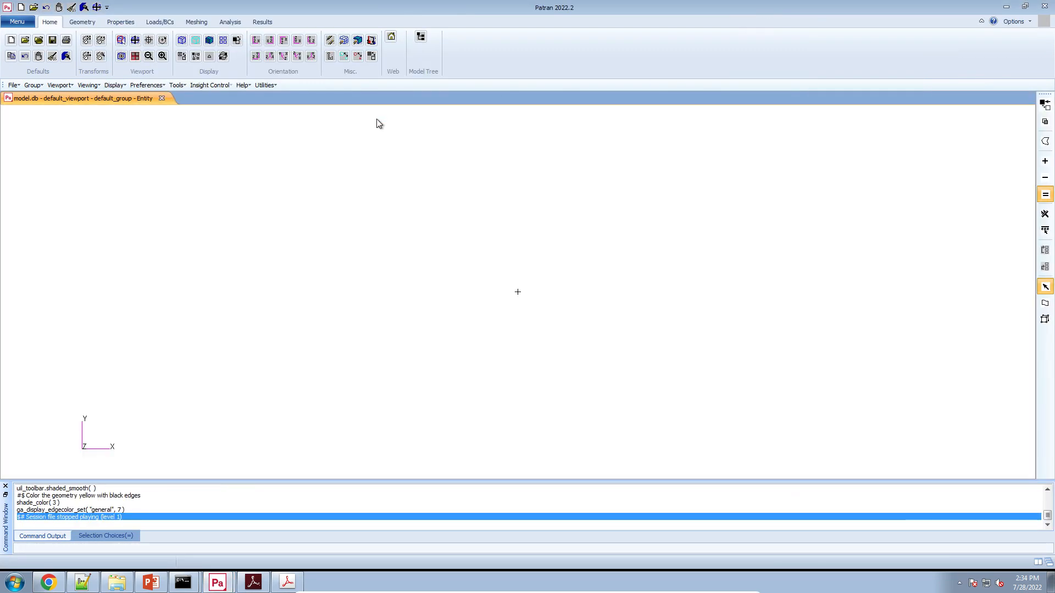
Import model_abcs_bm9_01.bdf from Downloads\test_2 as an MSC.Nastran Input model.
right_click(271, 206)
mouse_move(332, 279)
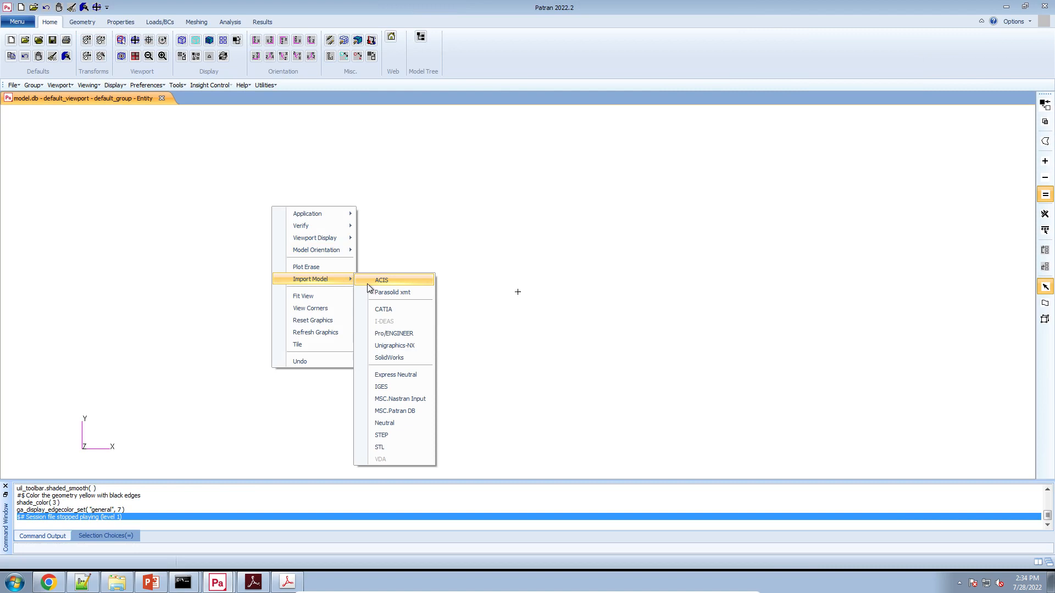
left_click(390, 398)
left_click(299, 107)
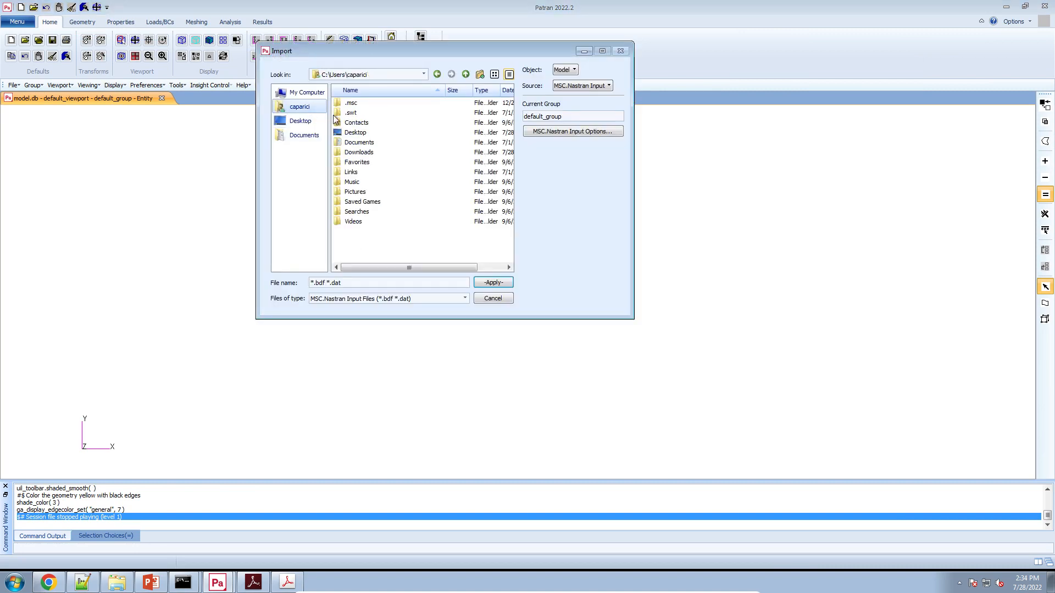
left_click(304, 135)
left_click(299, 107)
double_click(358, 152)
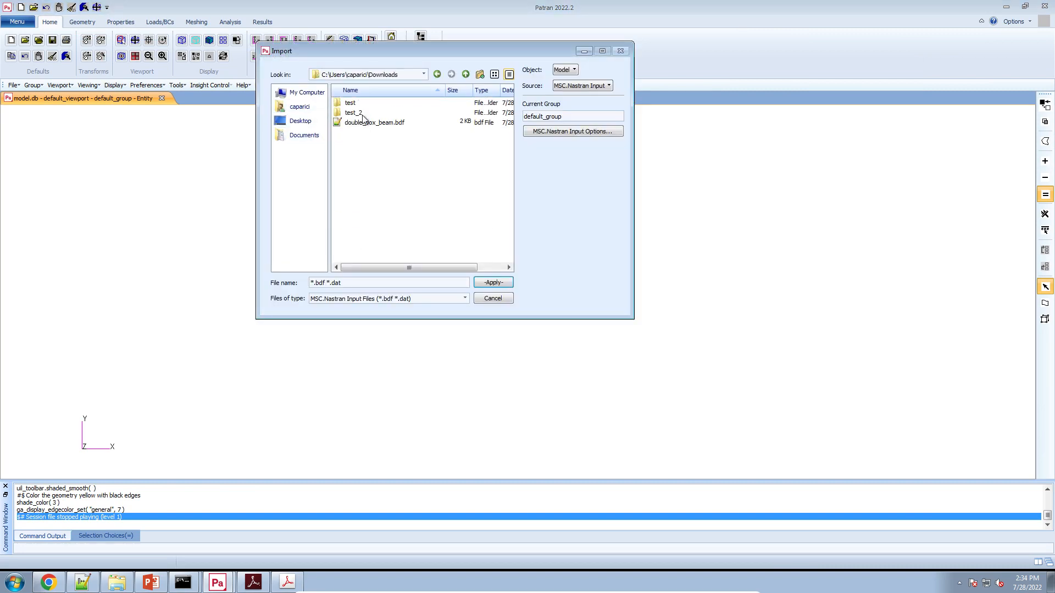
double_click(353, 112)
double_click(362, 114)
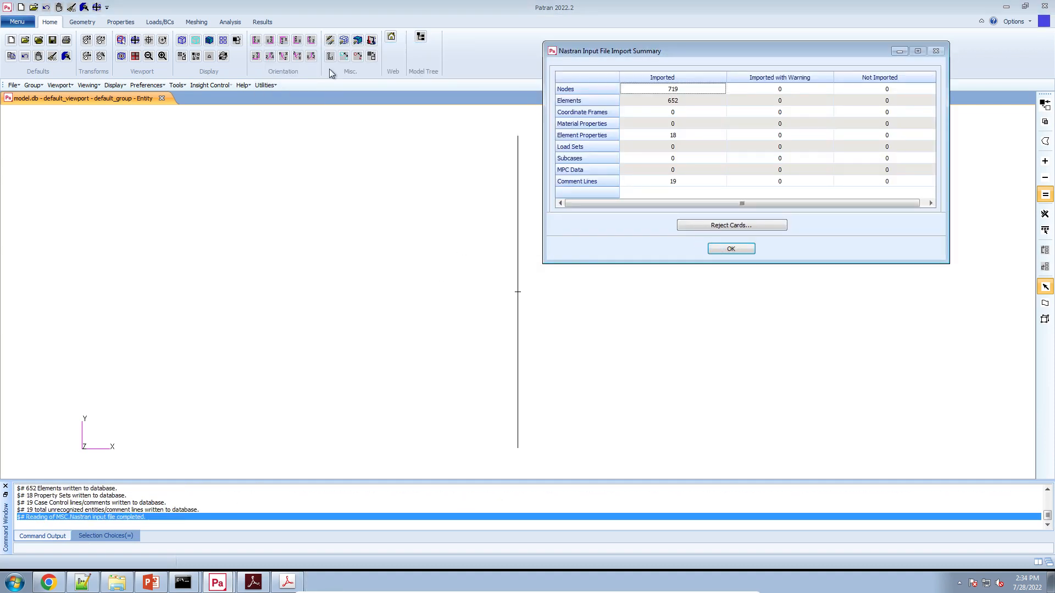
Orient the imported cross-section mesh to face the Y-Z plane and fit it in the viewport.
left_click(314, 40)
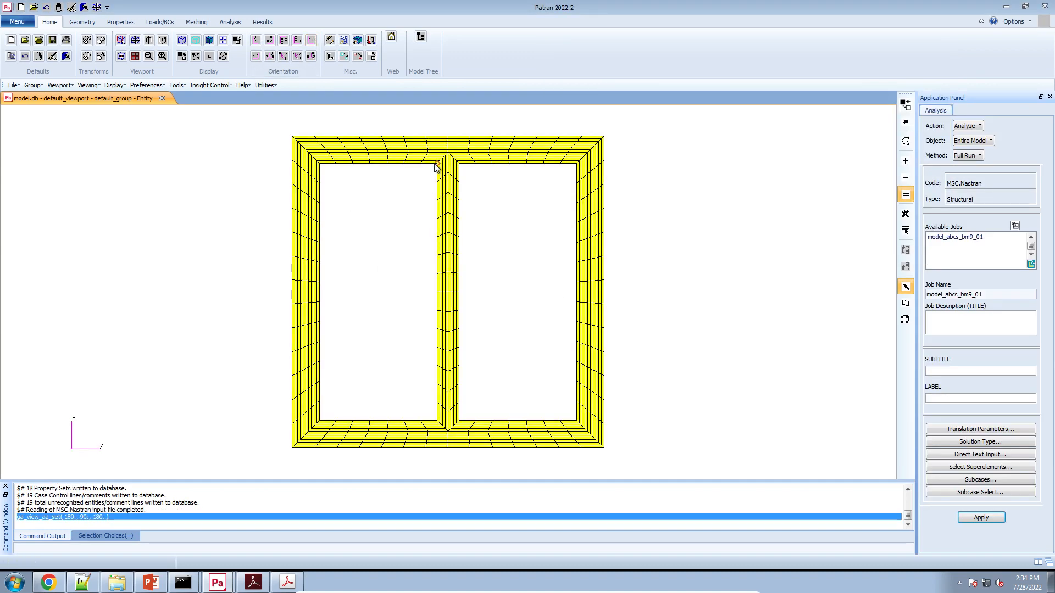
right_click(435, 164)
left_click(383, 256)
scroll(402, 235, "down", 3)
scroll(426, 167, "up", 5)
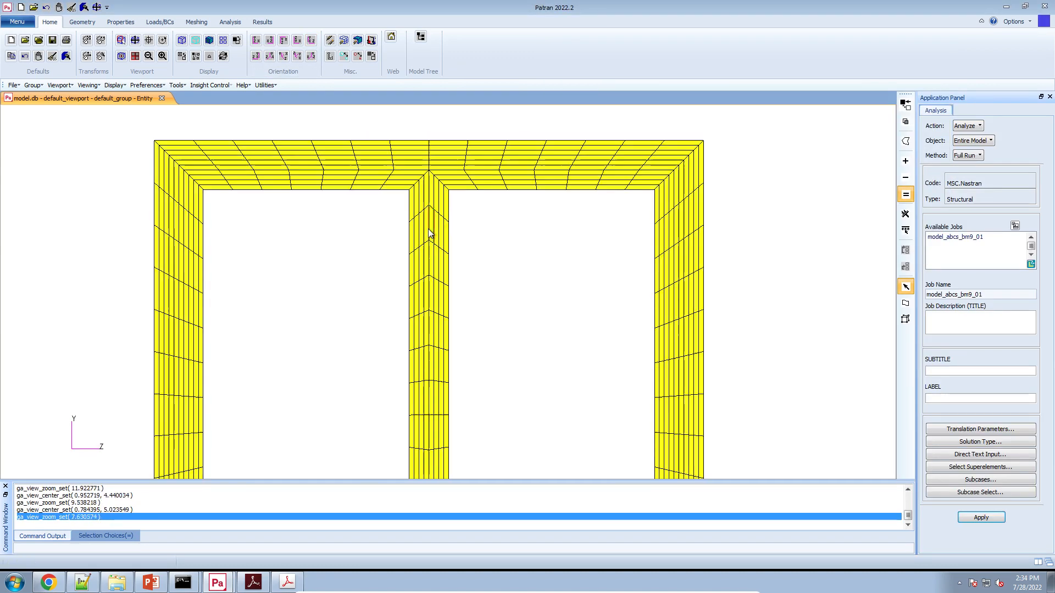
scroll(430, 234, "up", 1)
Apply the finite element display attributes to show only free edges, and clean up the display.
left_click(114, 85)
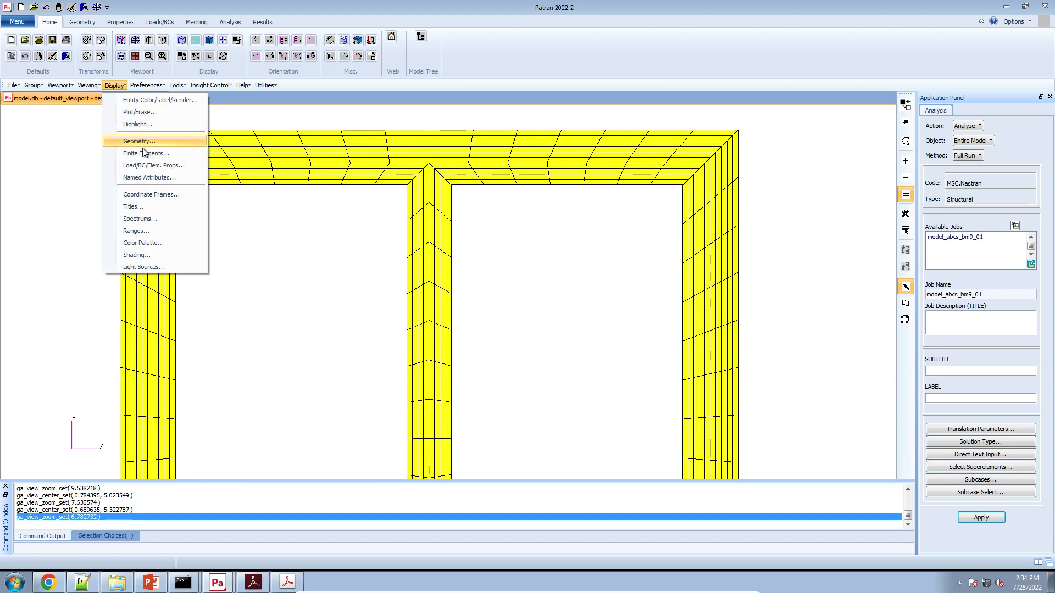
left_click(144, 153)
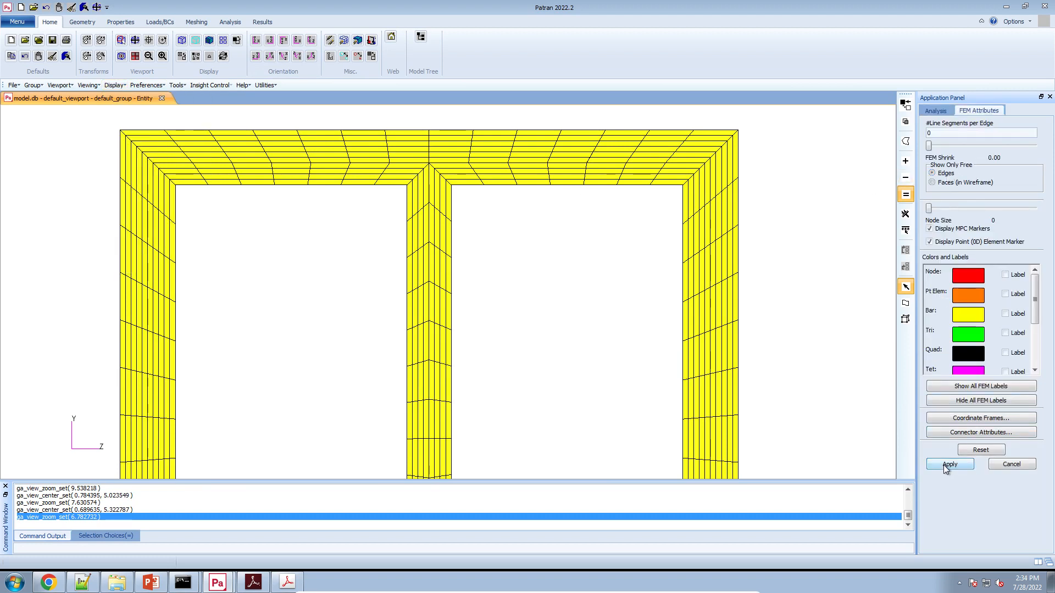
left_click(949, 464)
scroll(555, 337, "down", 10)
scroll(505, 409, "up", 5)
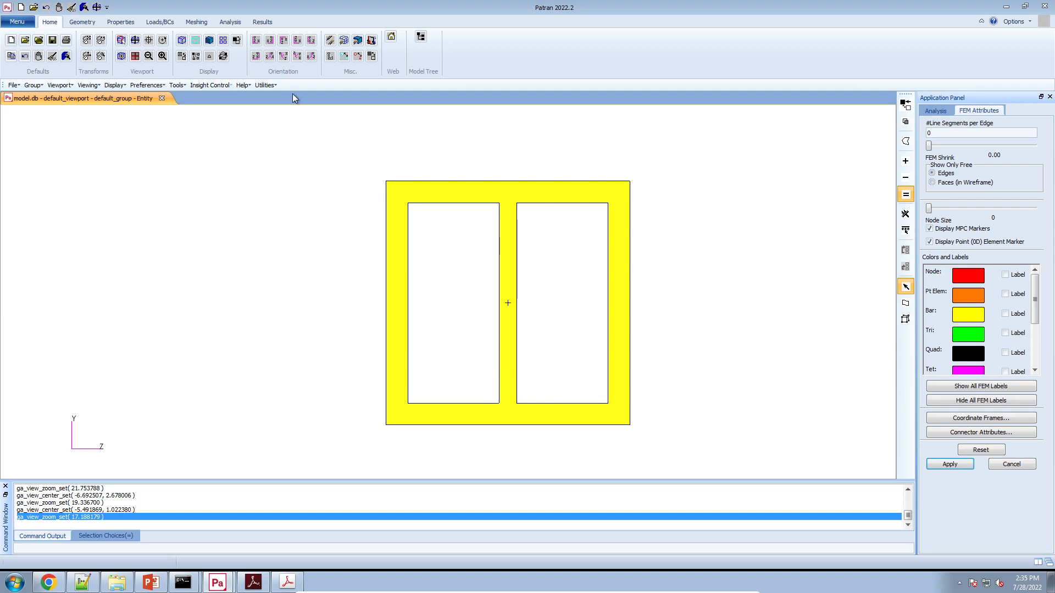
left_click(71, 9)
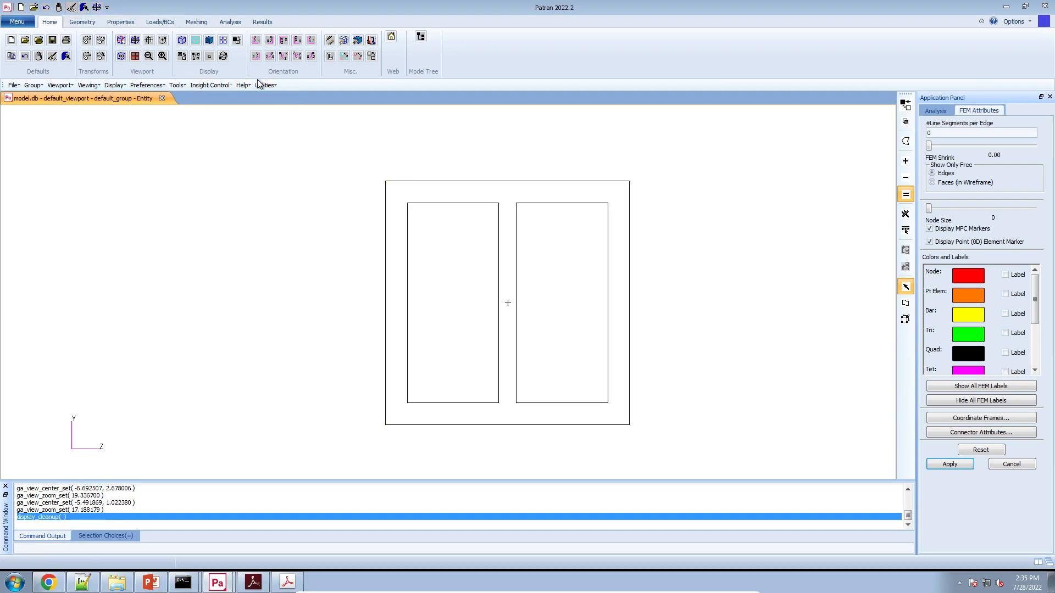
Create groups from the element properties using the group name prefix prop_.
left_click(265, 85)
mouse_move(317, 158)
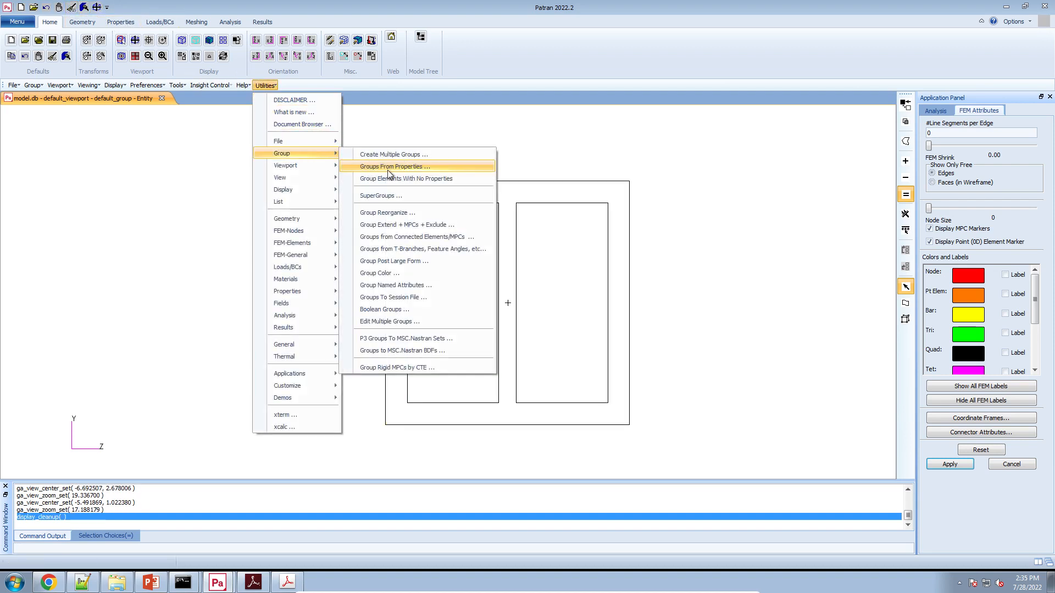
left_click(388, 170)
left_click(965, 206)
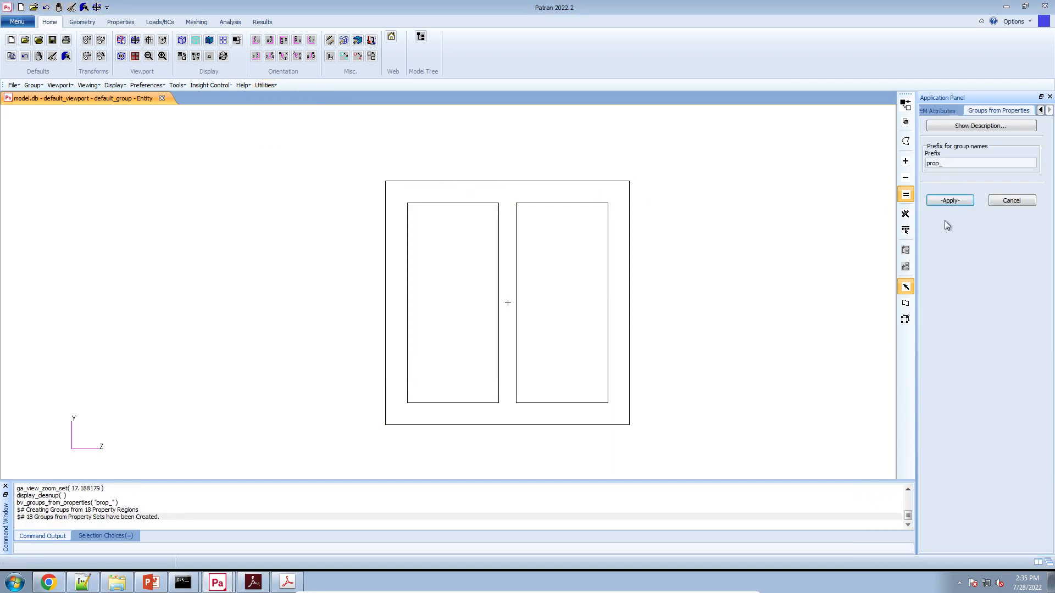
From the test_2 folder, open model_abcs_bm9_01.bdf in Notepad++ and convert model_abcs.ps to a PDF for viewing.
left_click(105, 585)
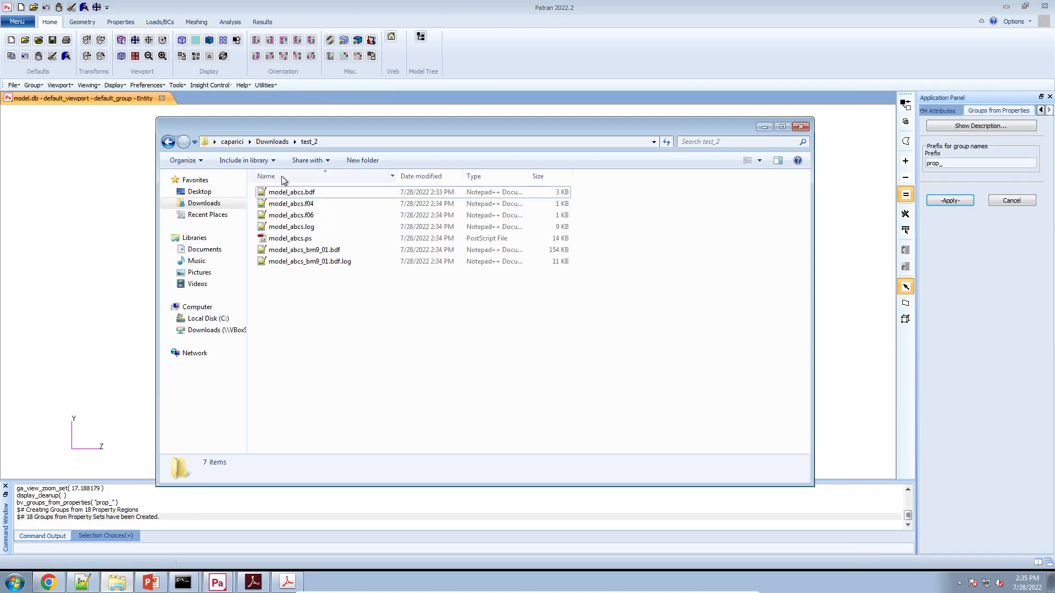
double_click(330, 250)
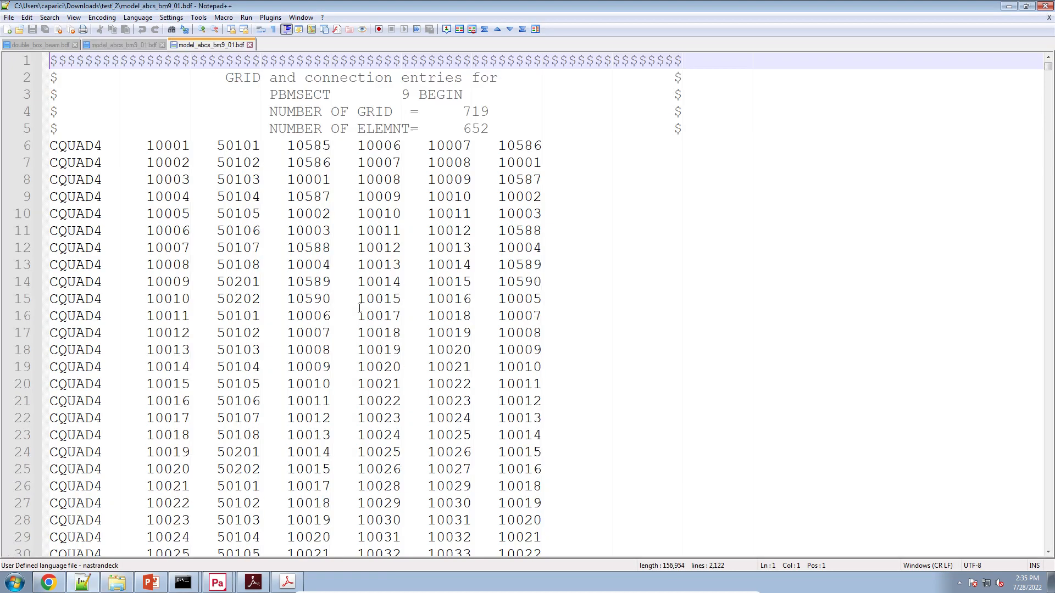
left_click(116, 583)
double_click(330, 238)
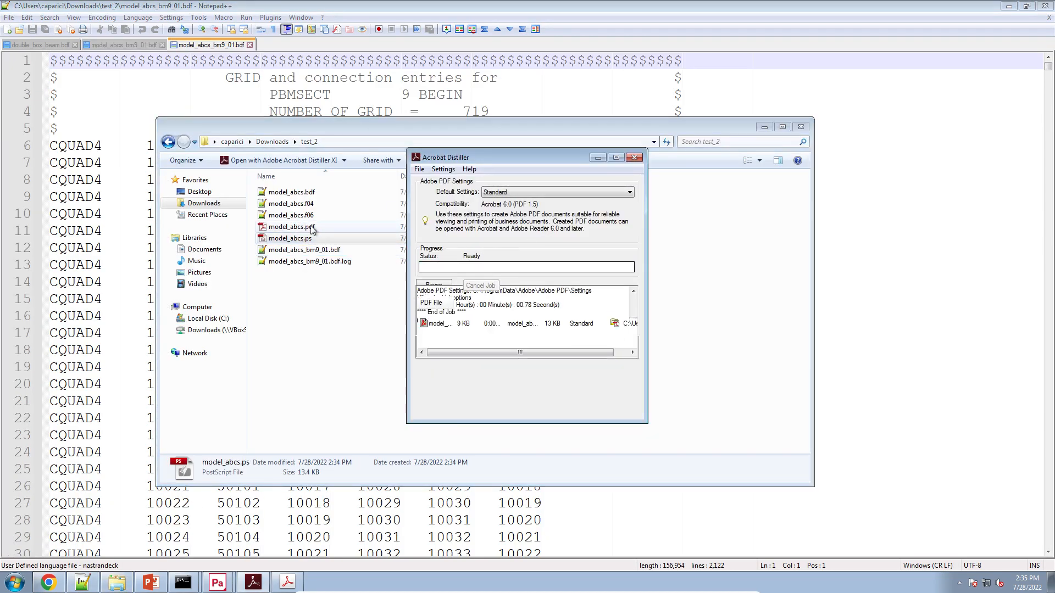
double_click(313, 228)
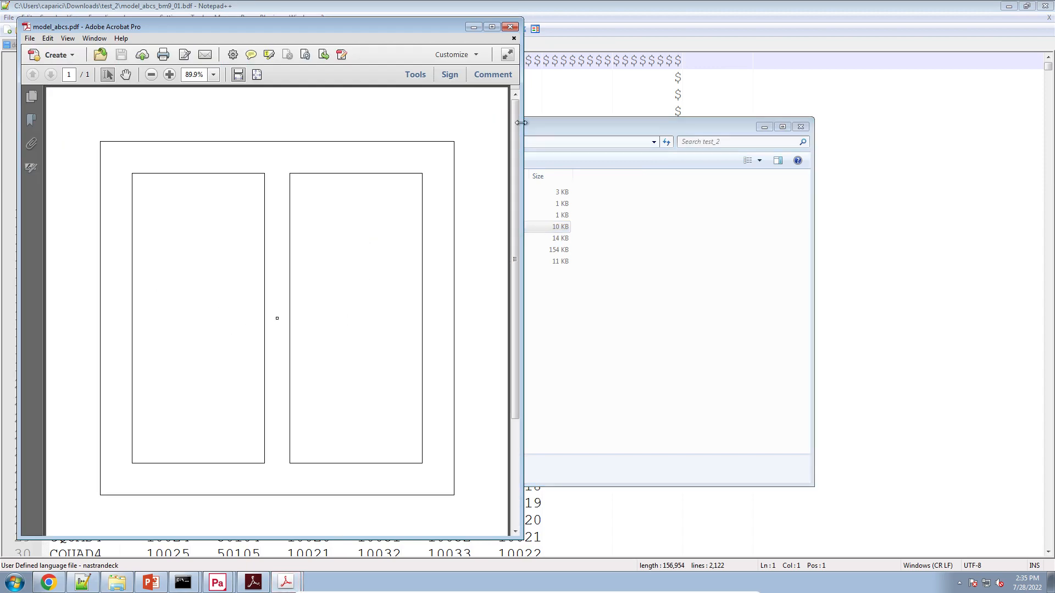
Examine the CQUAD4 elements and the PSHELL property entries with their thickness values in model_abcs_bm9_01.bdf.
left_click(661, 44)
scroll(417, 259, "down", 20)
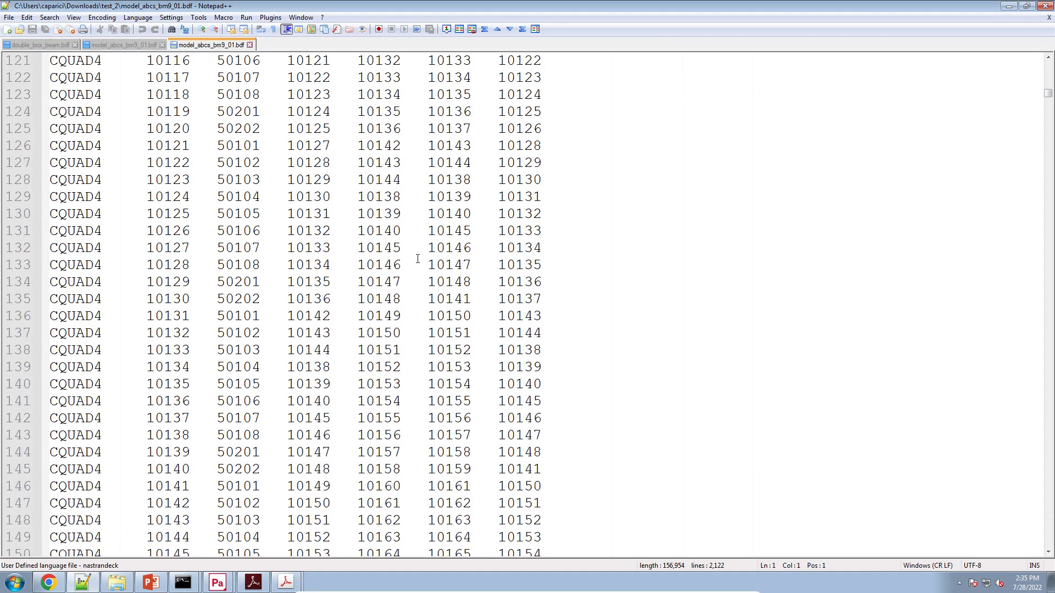
scroll(418, 258, "down", 20)
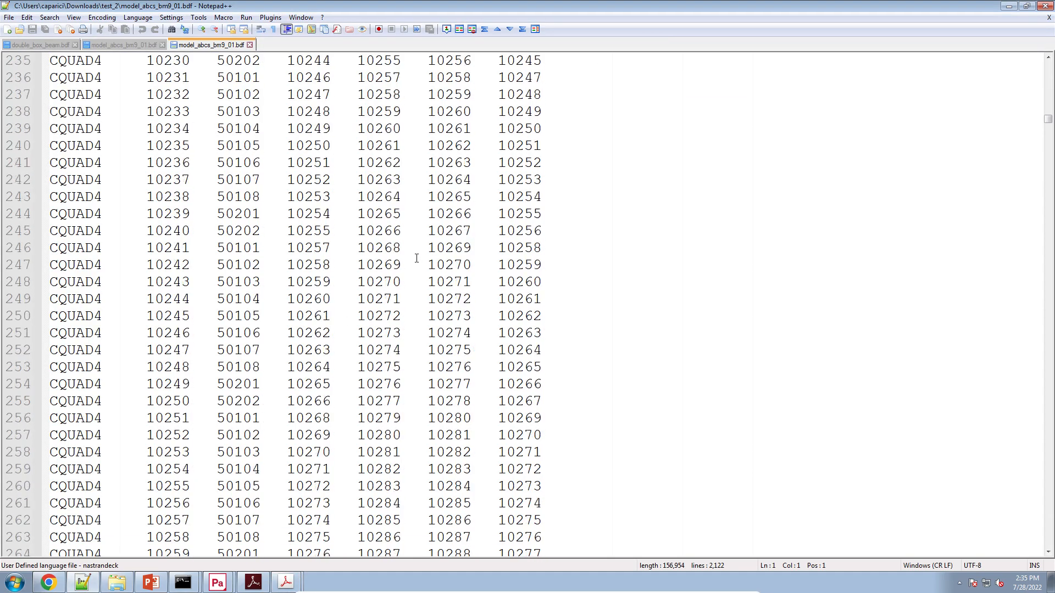
scroll(416, 258, "down", 20)
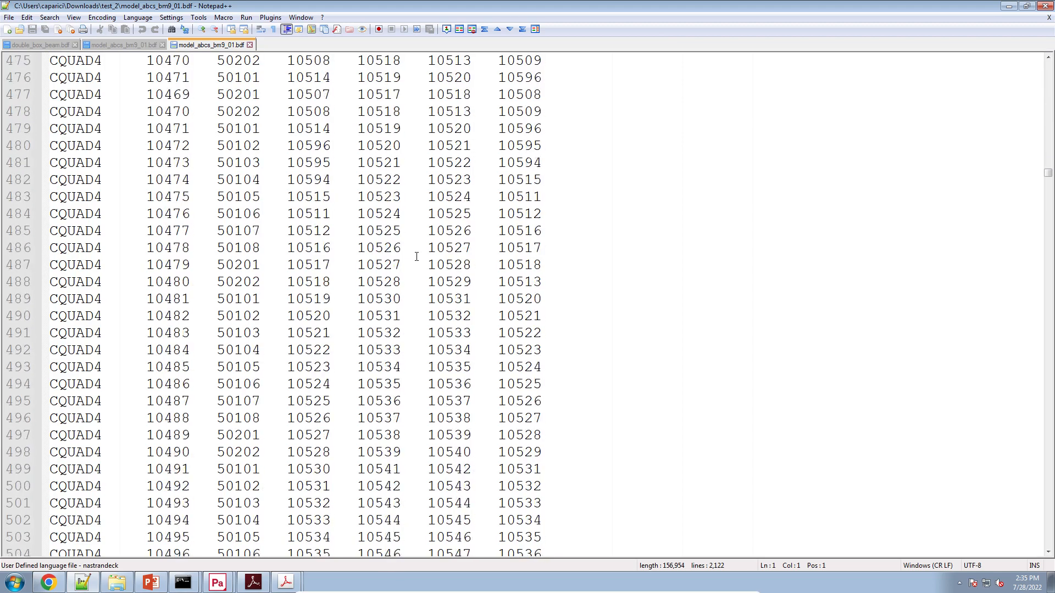
scroll(416, 257, "down", 20)
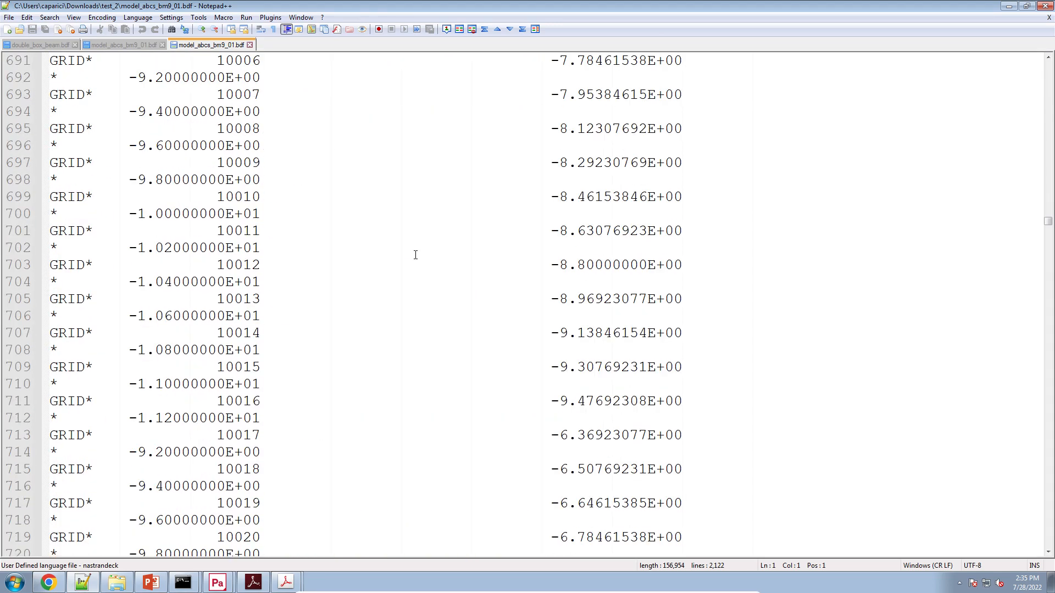
scroll(415, 254, "up", 13)
scroll(395, 260, "down", 3)
mouse_move(336, 384)
left_mouse_down()
mouse_move(290, 384)
mouse_move(337, 384)
mouse_move(289, 368)
mouse_move(342, 365)
left_mouse_up()
left_click(308, 384)
key("shift+End")
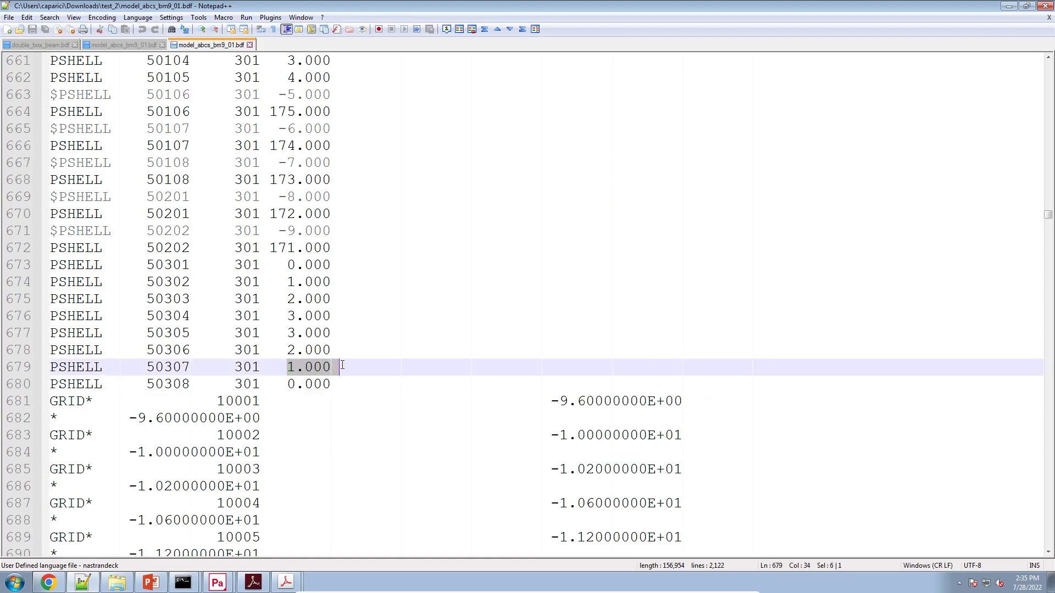
double_click(290, 355)
scroll(337, 302, "up", 3)
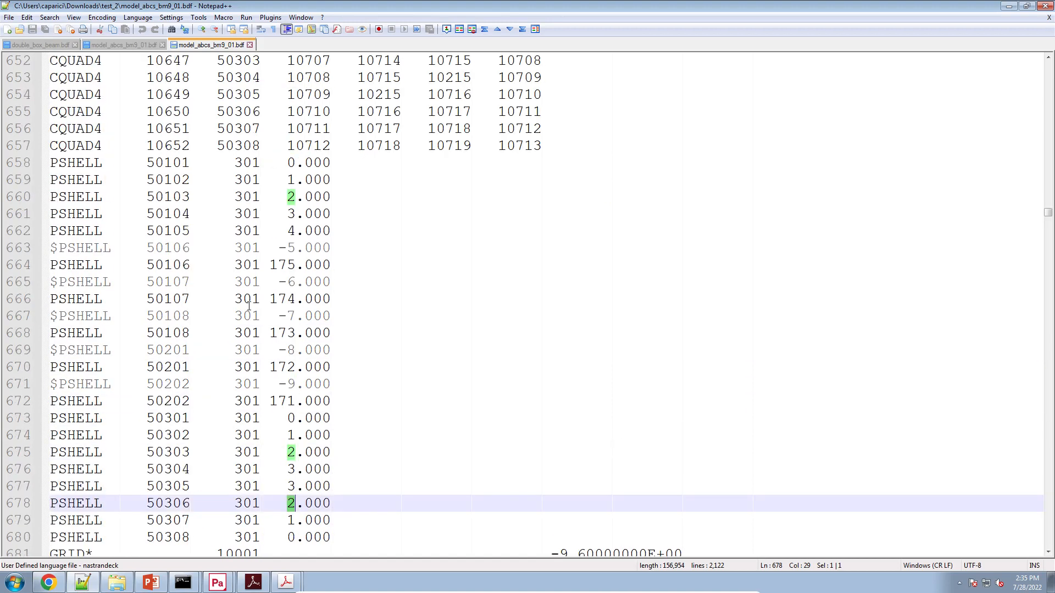
Compare the commented-out negative PSHELL thicknesses with the active replacement values for properties 50106 through 50202.
mouse_move(94, 580)
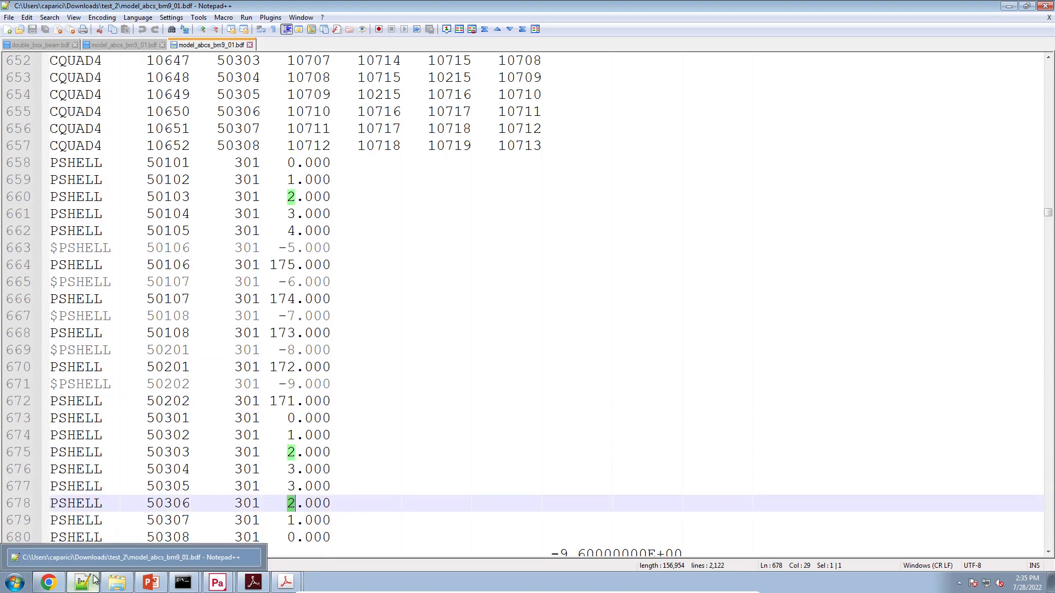
left_click(216, 316)
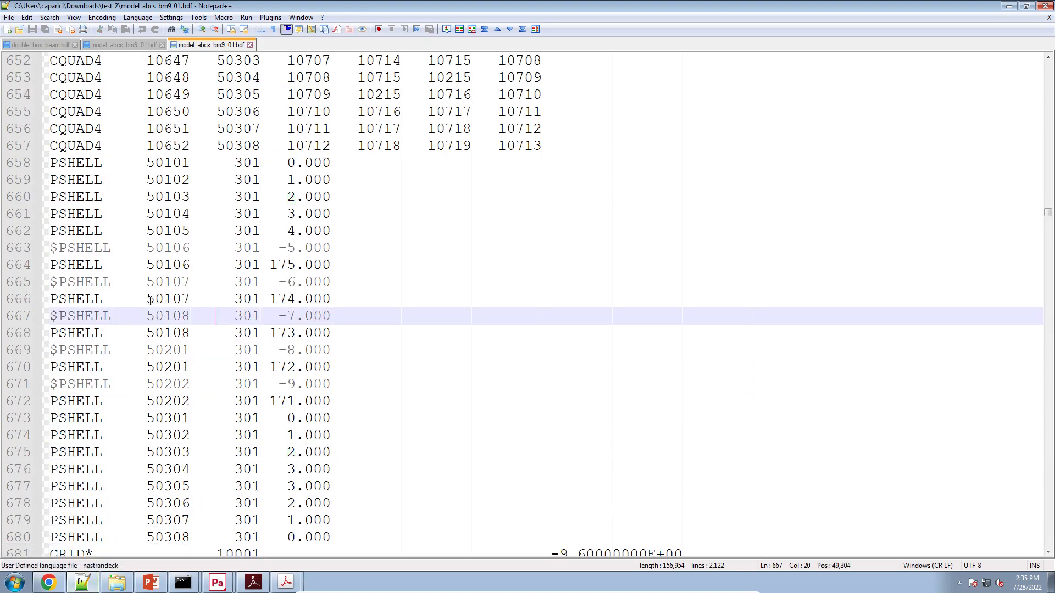
triple_click(89, 269)
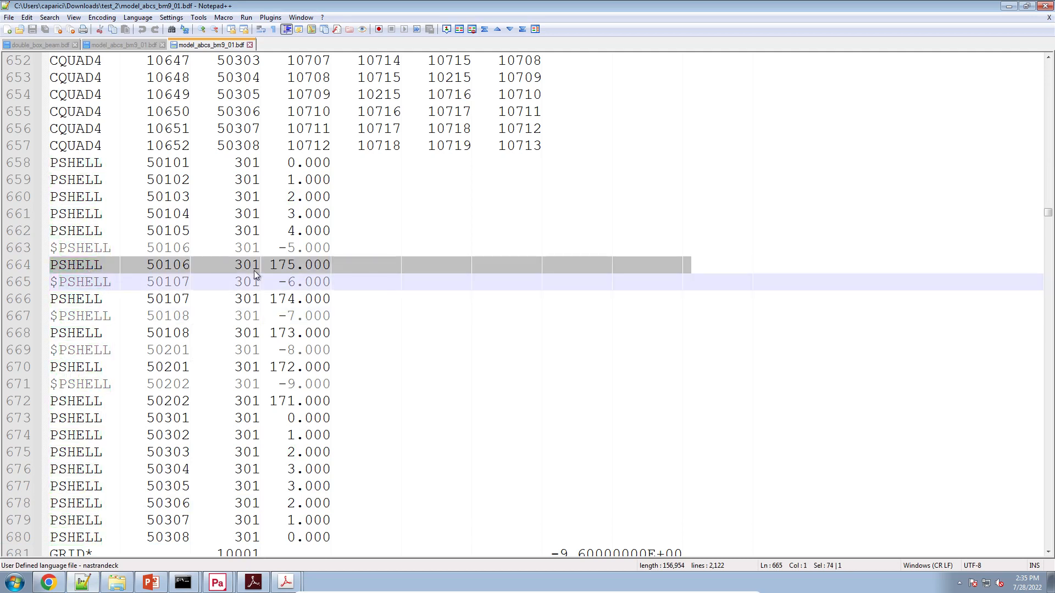
left_click_drag(269, 266, 389, 267)
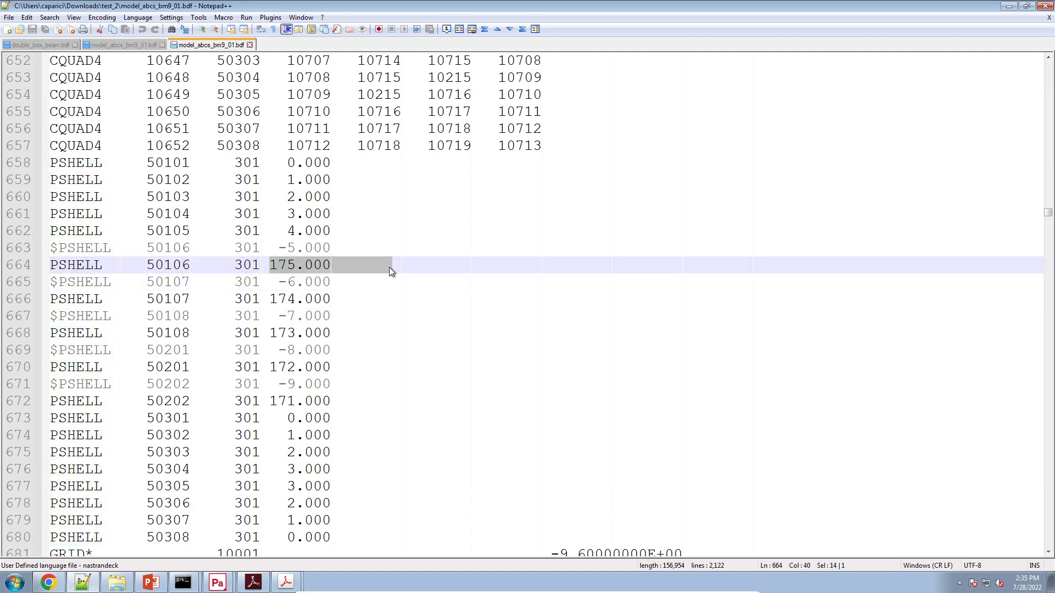
left_click(323, 265)
left_click_drag(272, 261, 288, 260)
left_click_drag(280, 248, 342, 247)
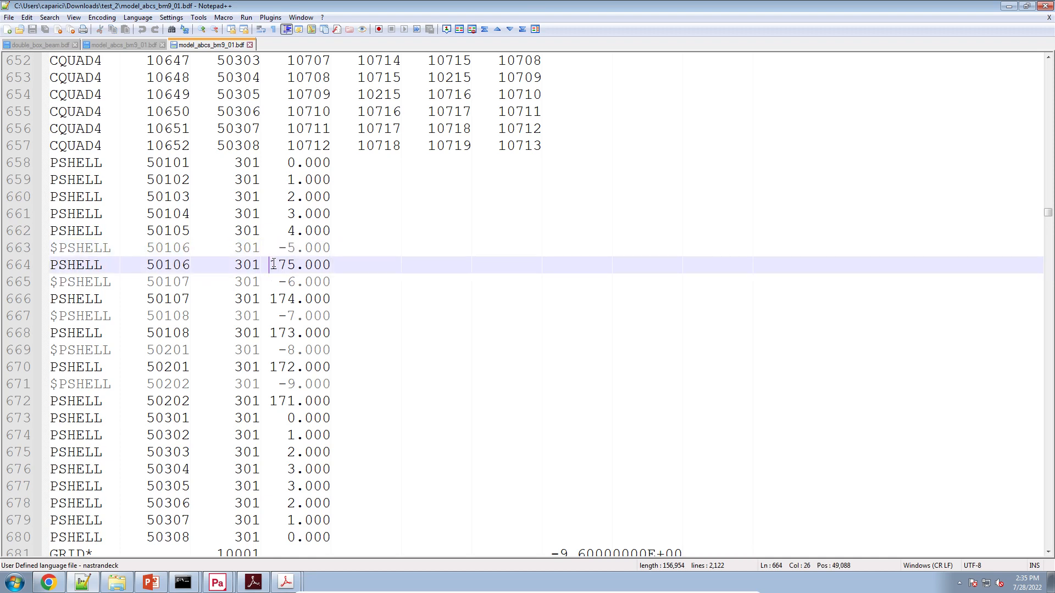
left_click_drag(273, 264, 330, 266)
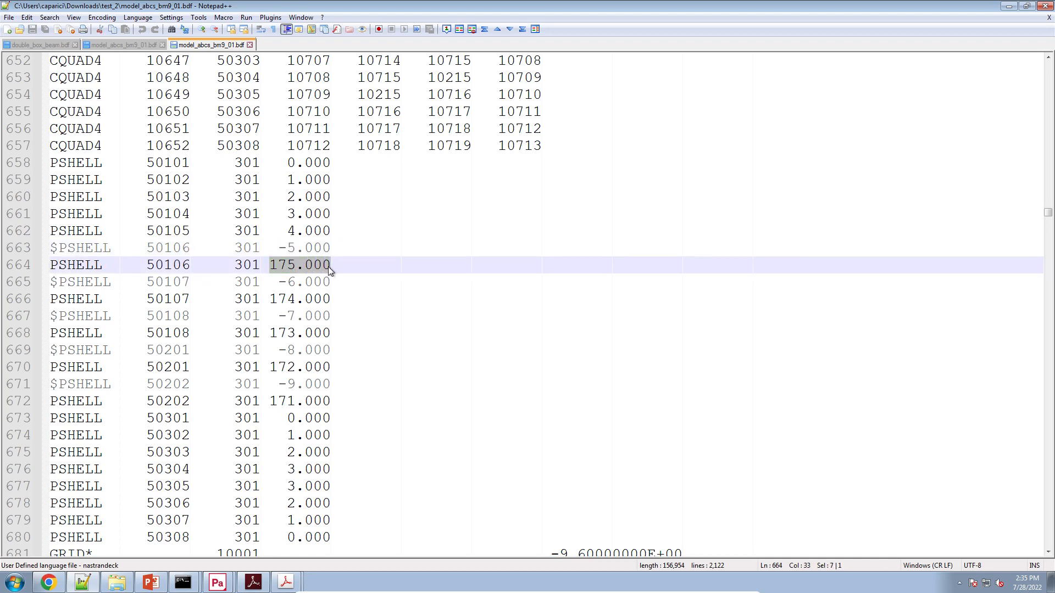
left_click(310, 299)
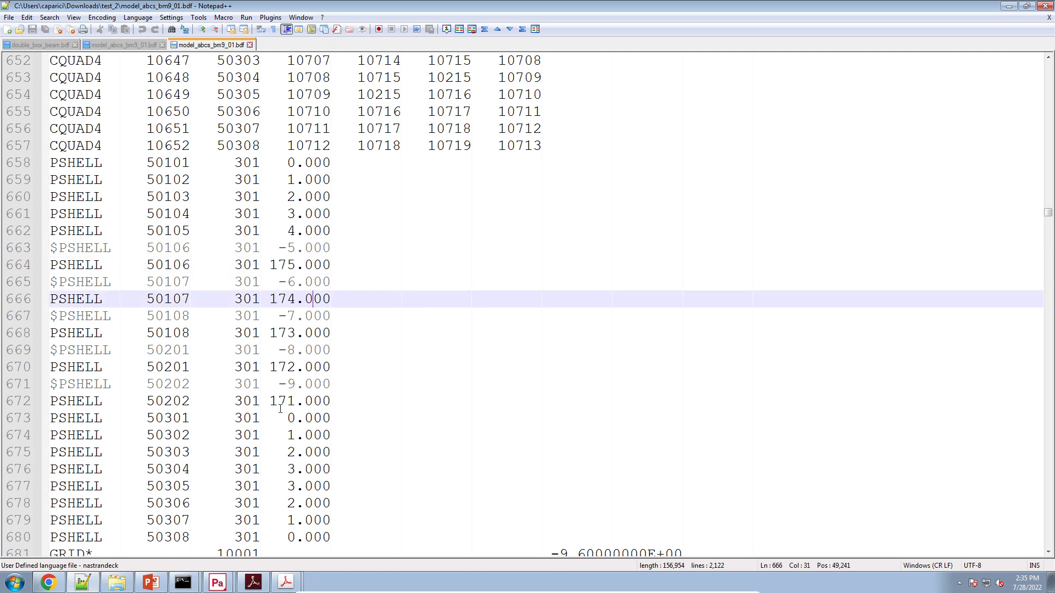
left_click(281, 384)
left_click_drag(282, 384, 339, 383)
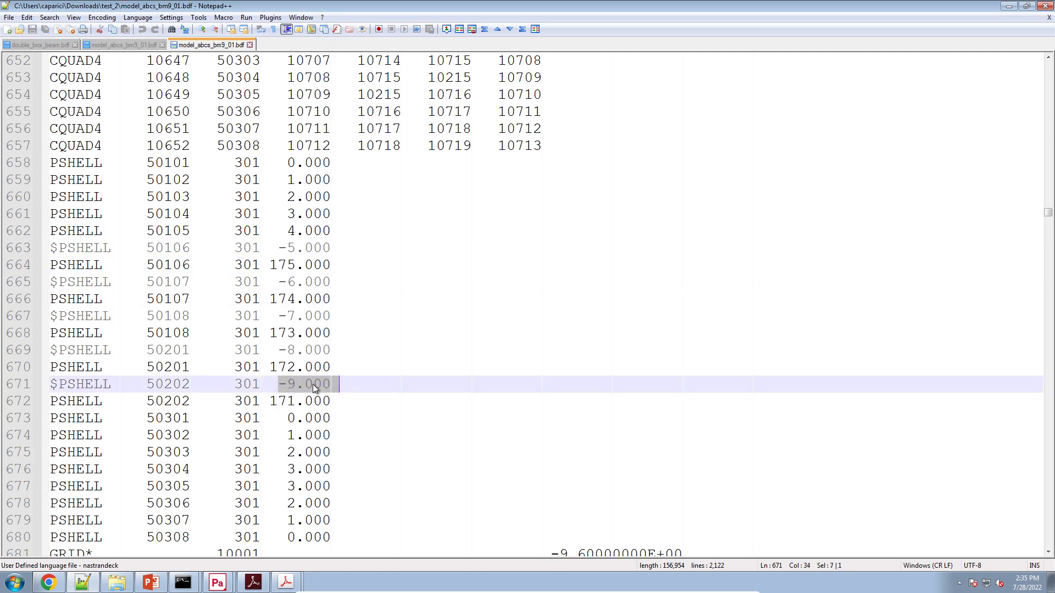
left_click_drag(272, 401, 331, 401)
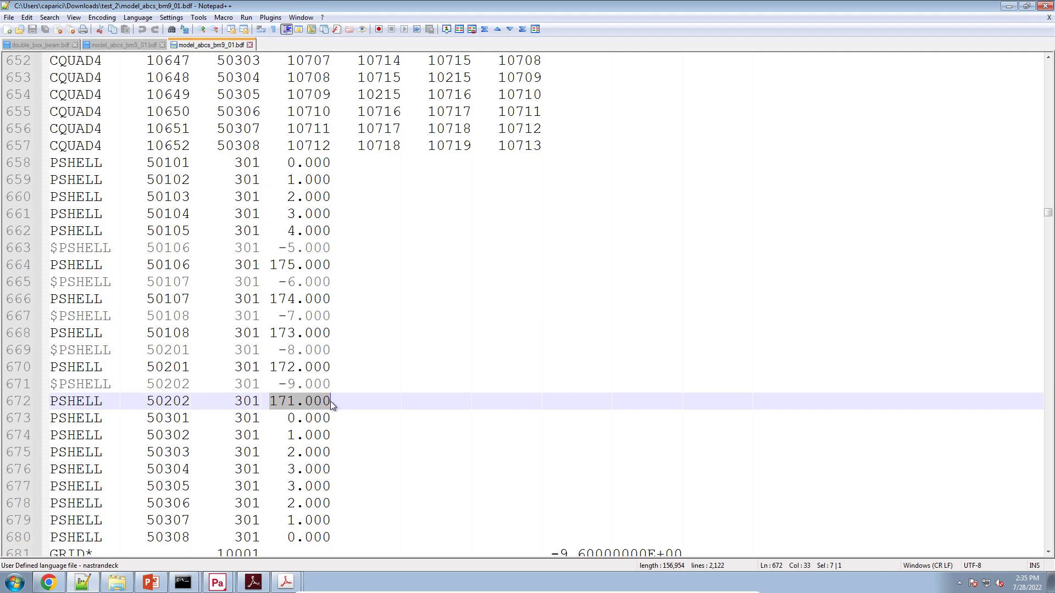
Switch to Patran 2022.2 and post all the prop_pshell groups while leaving default_group unposted.
left_click(218, 582)
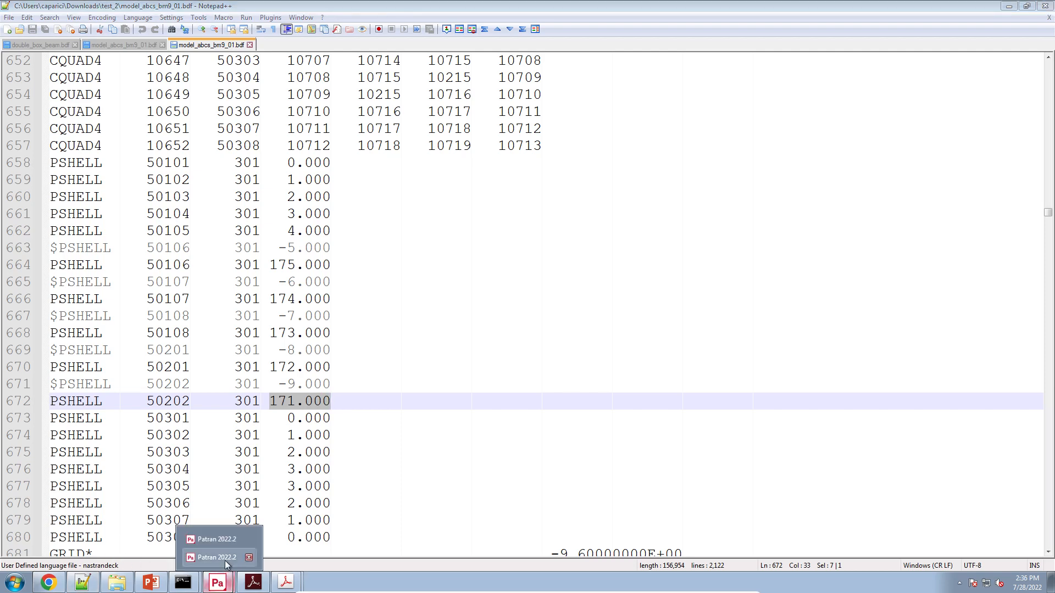
left_click(217, 557)
left_click(421, 37)
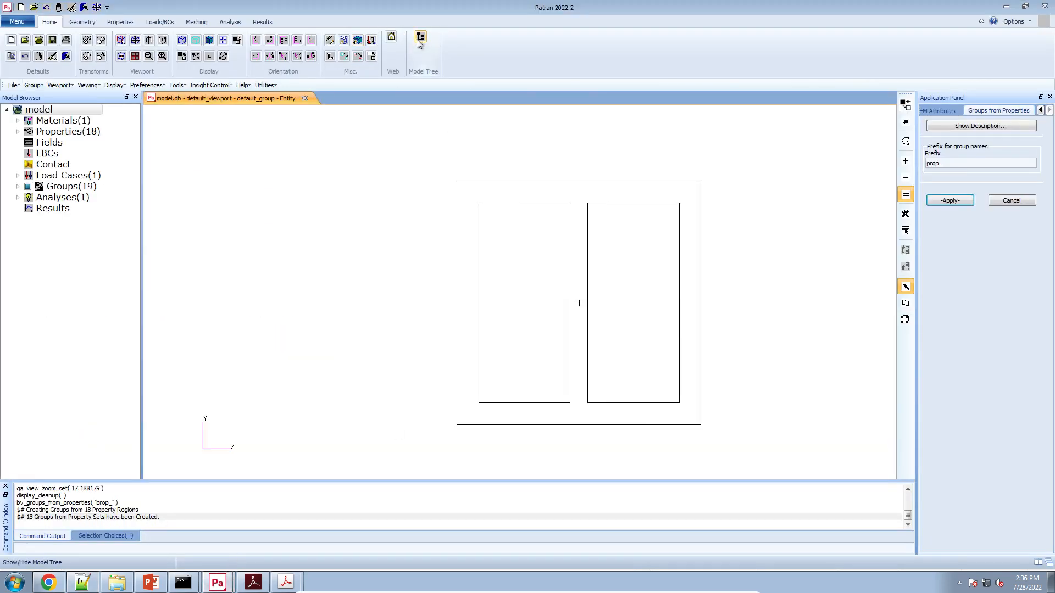
left_click(18, 187)
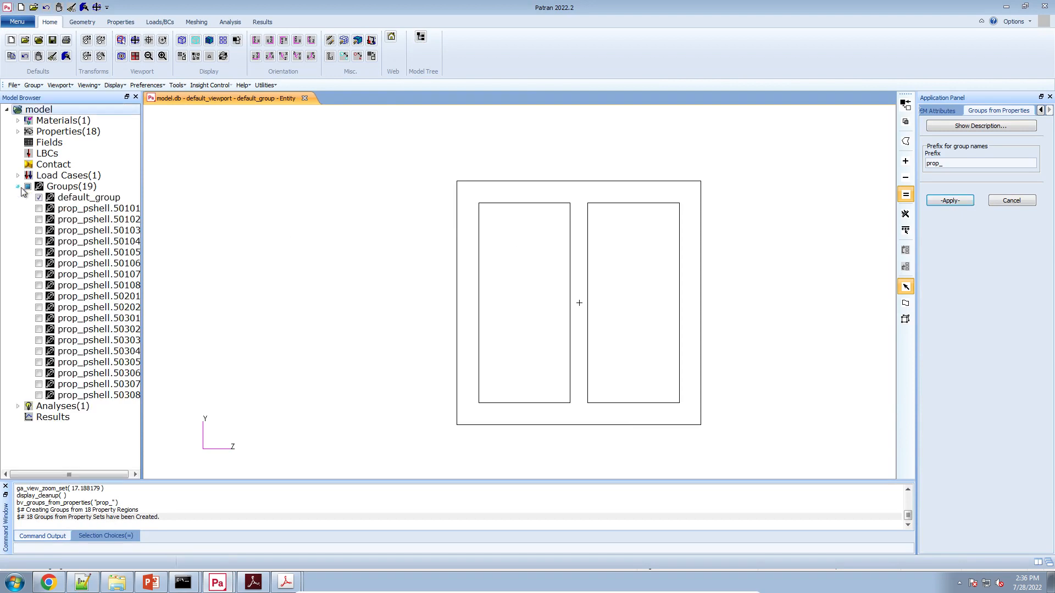
left_click(28, 187)
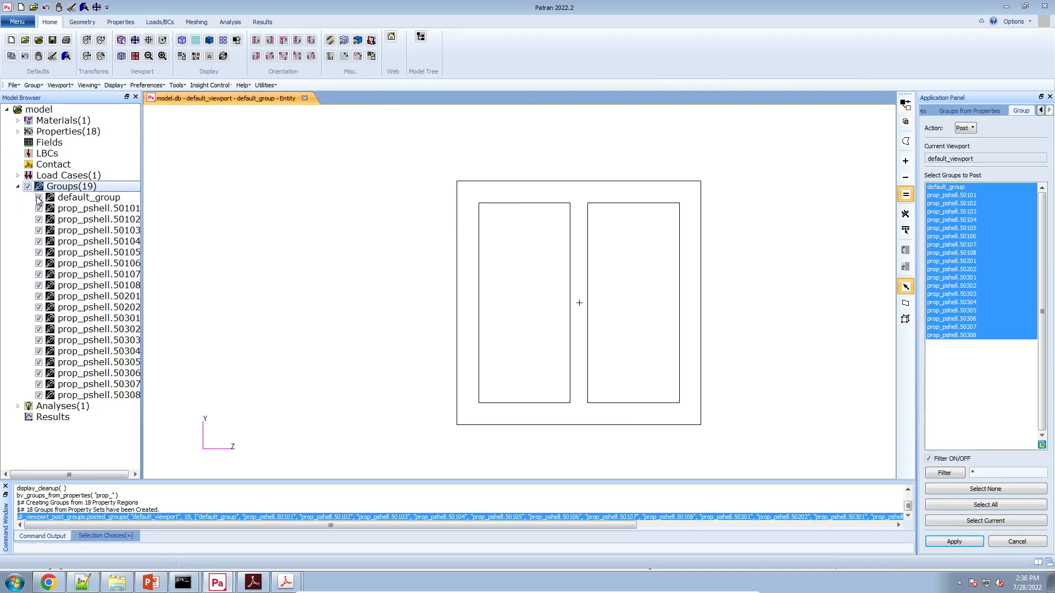
left_click(39, 197)
left_click(486, 394)
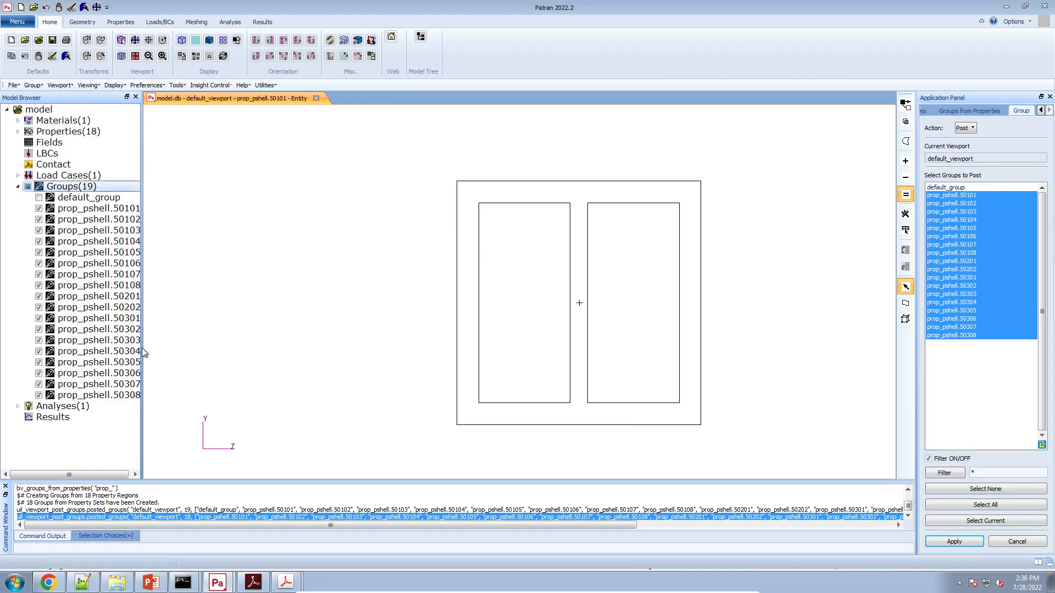
Apply finite element display attributes that show only free faces in wireframe.
left_click(115, 85)
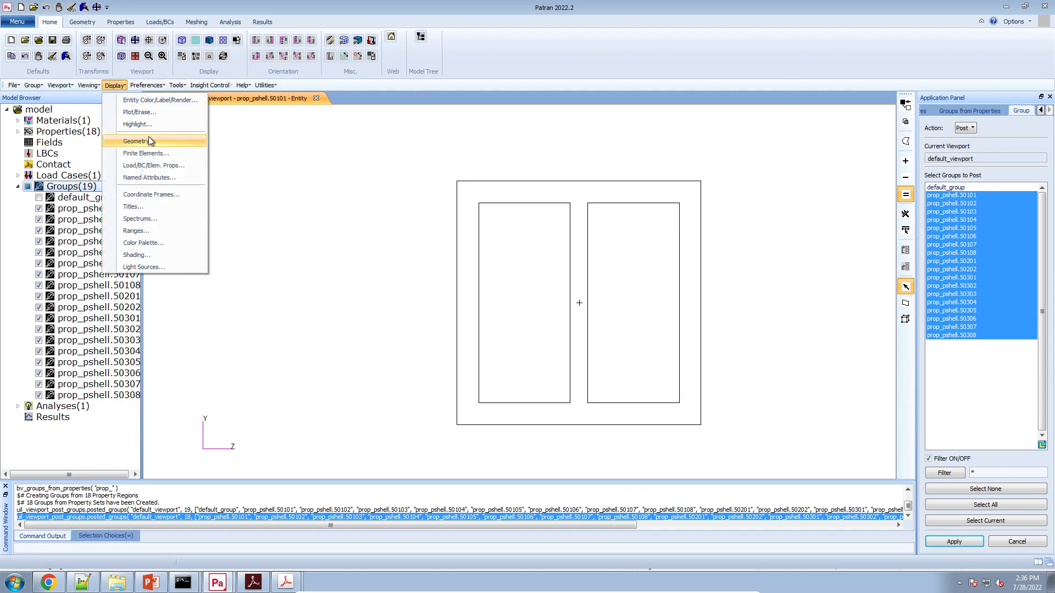
left_click(154, 154)
left_click(968, 182)
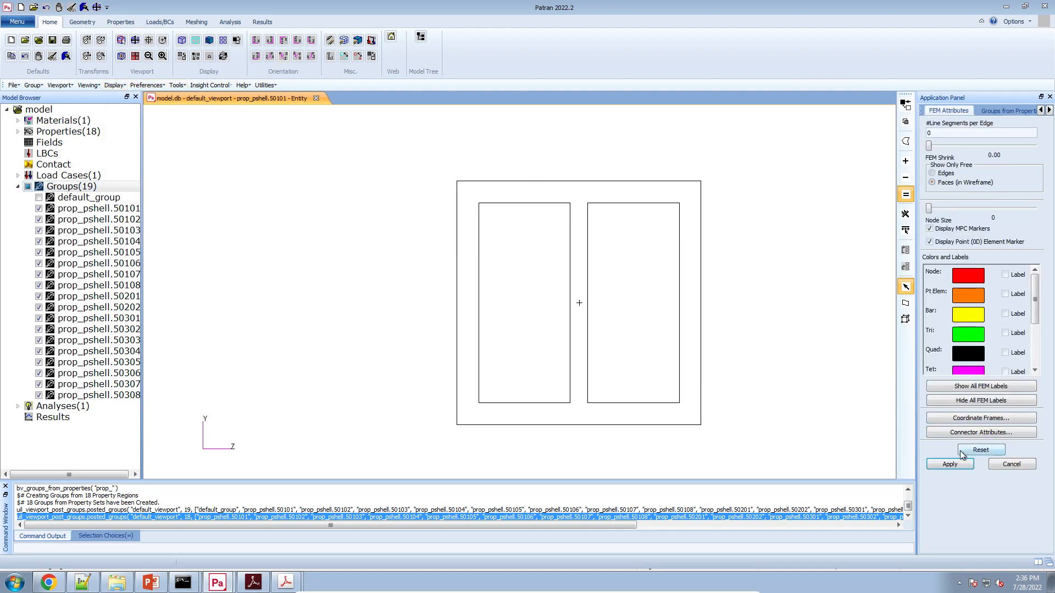
left_click(950, 464)
scroll(677, 368, "down", 3)
scroll(439, 280, "up", 3)
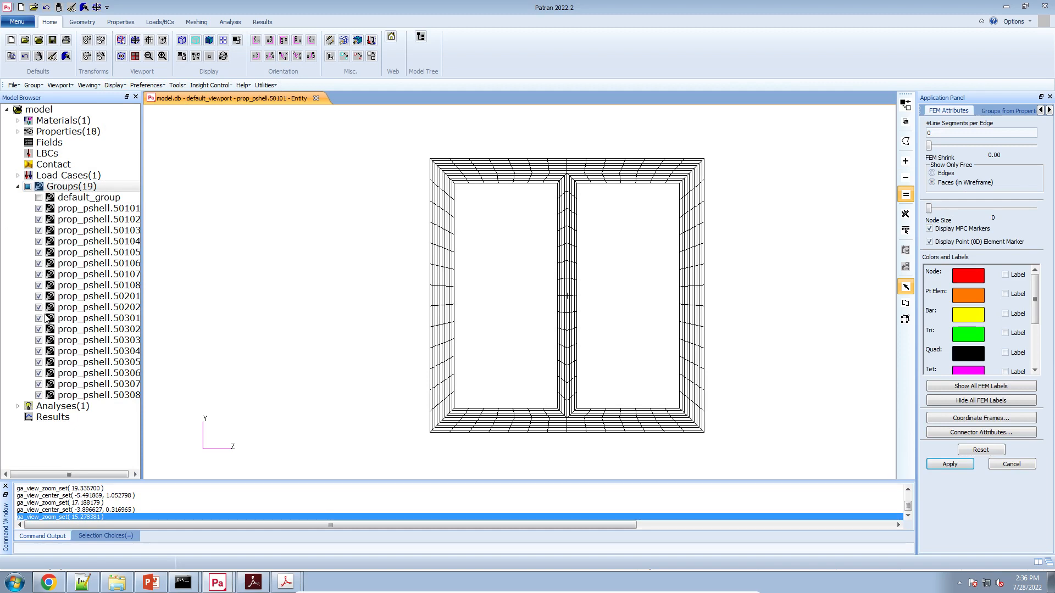
Unpost groups prop_pshell.50106 through prop_pshell.50308, keeping only prop_pshell.50101 through prop_pshell.50105 posted.
left_click(38, 395)
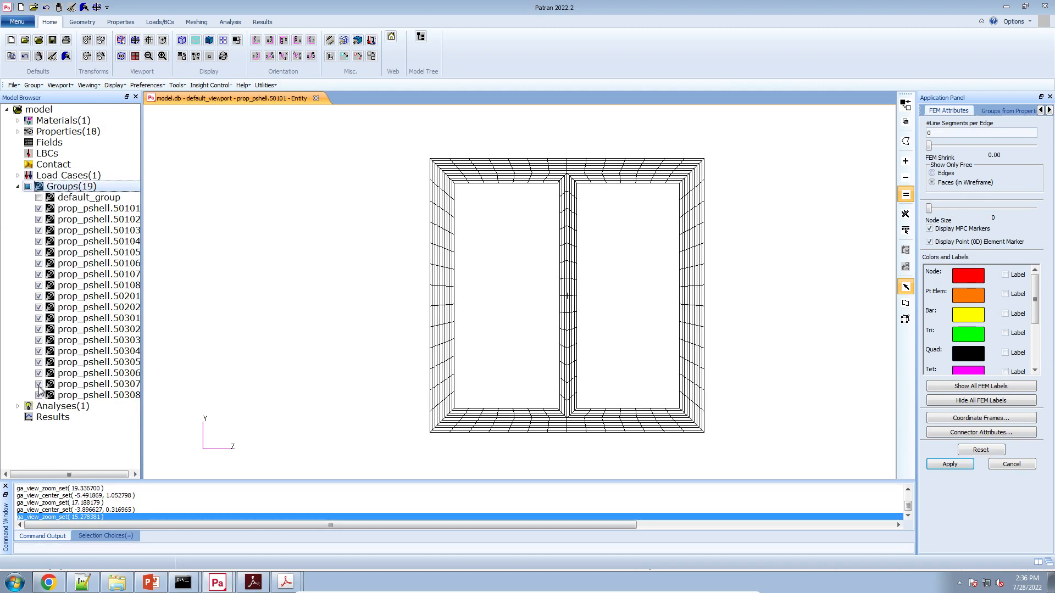
left_click(38, 384)
left_click(39, 373)
left_click(38, 362)
left_click(39, 341)
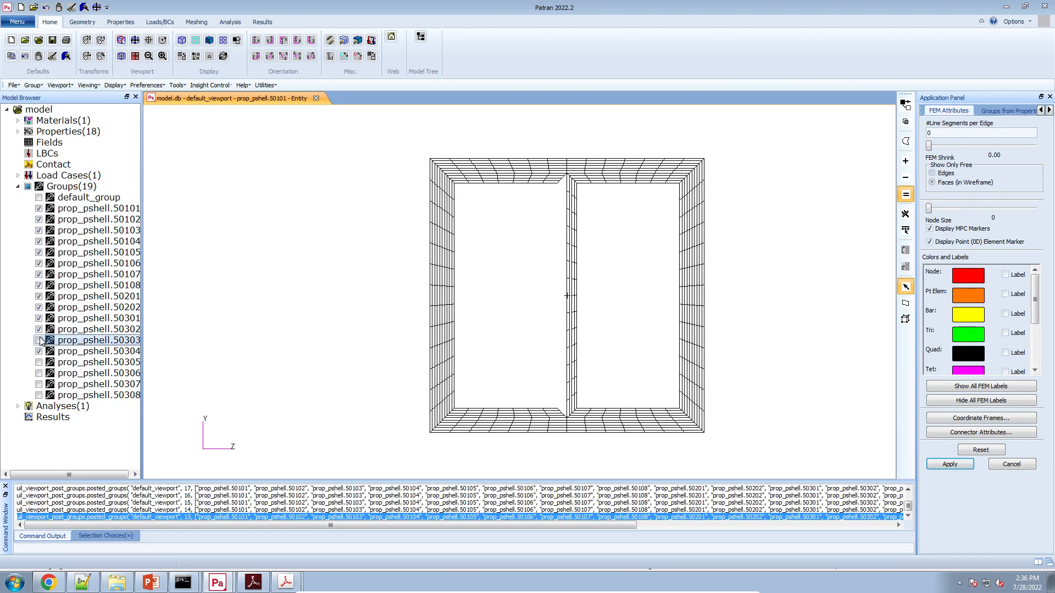
left_click(39, 351)
left_click(38, 329)
left_click(38, 319)
left_click(39, 307)
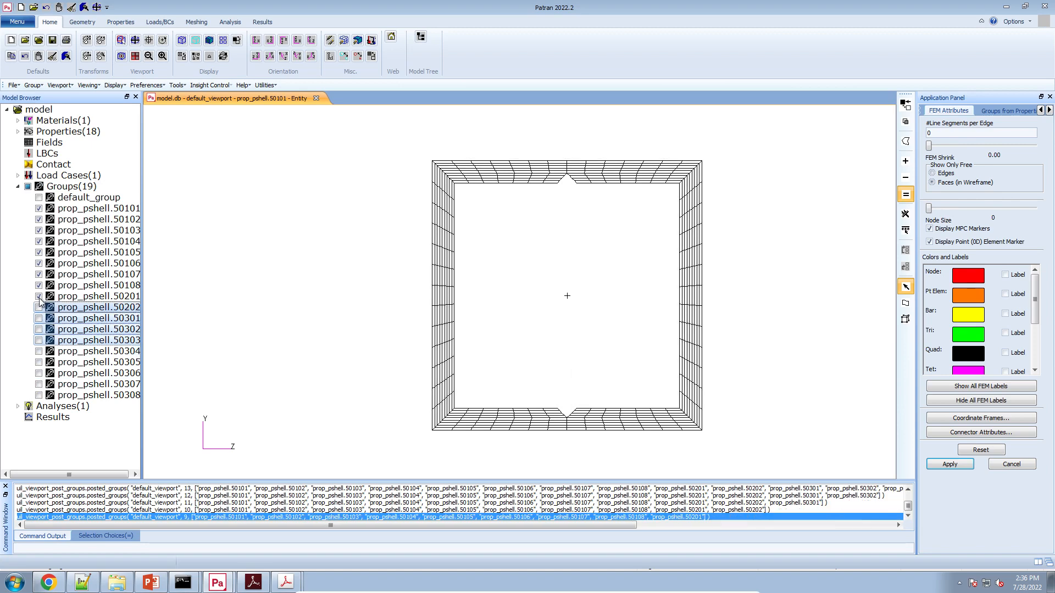
left_click(38, 296)
left_click(38, 285)
left_click(38, 274)
left_click(39, 263)
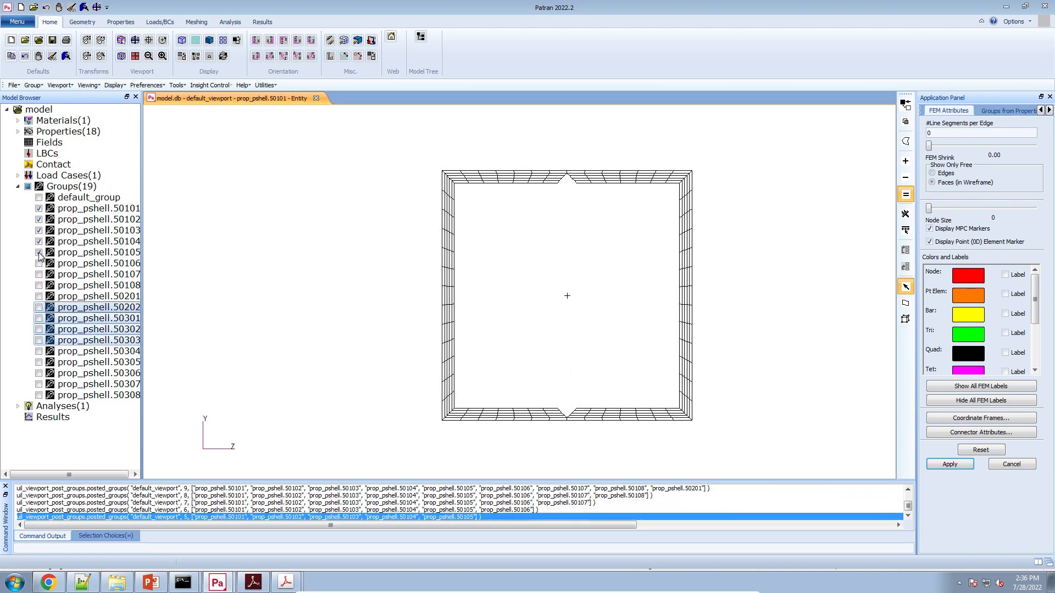
left_click(38, 252)
left_click(39, 252)
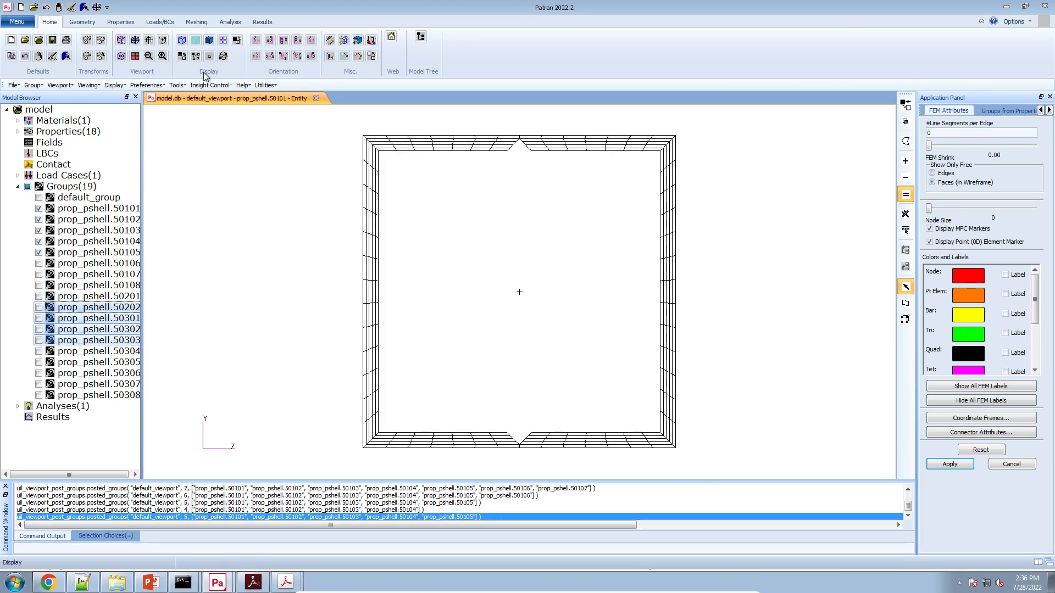
Show the element property Thickness as a scalar plot for the groups posted in the current viewport.
left_click(121, 22)
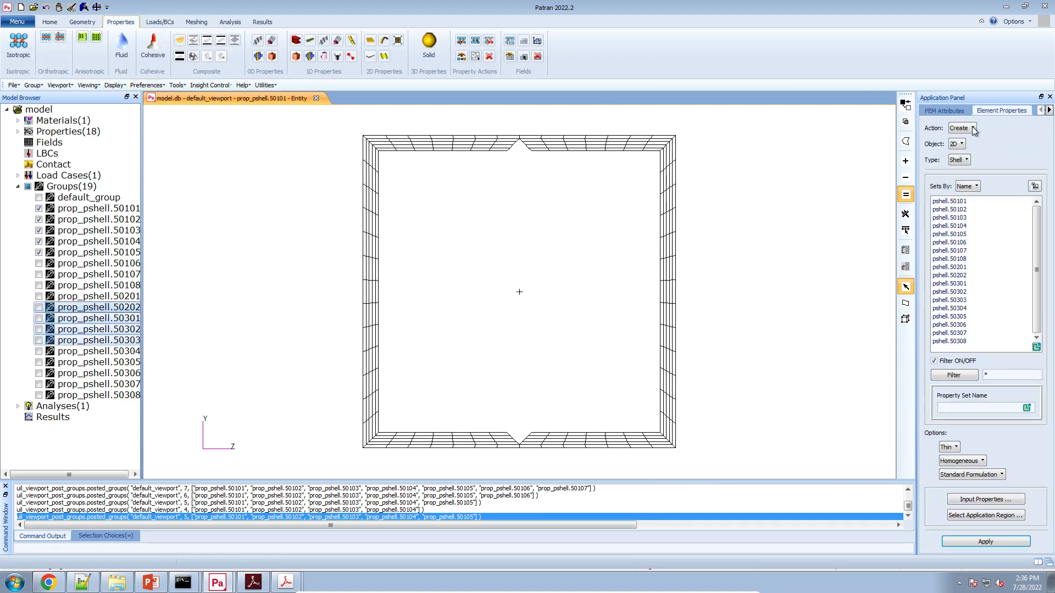
left_click(969, 129)
left_click(967, 170)
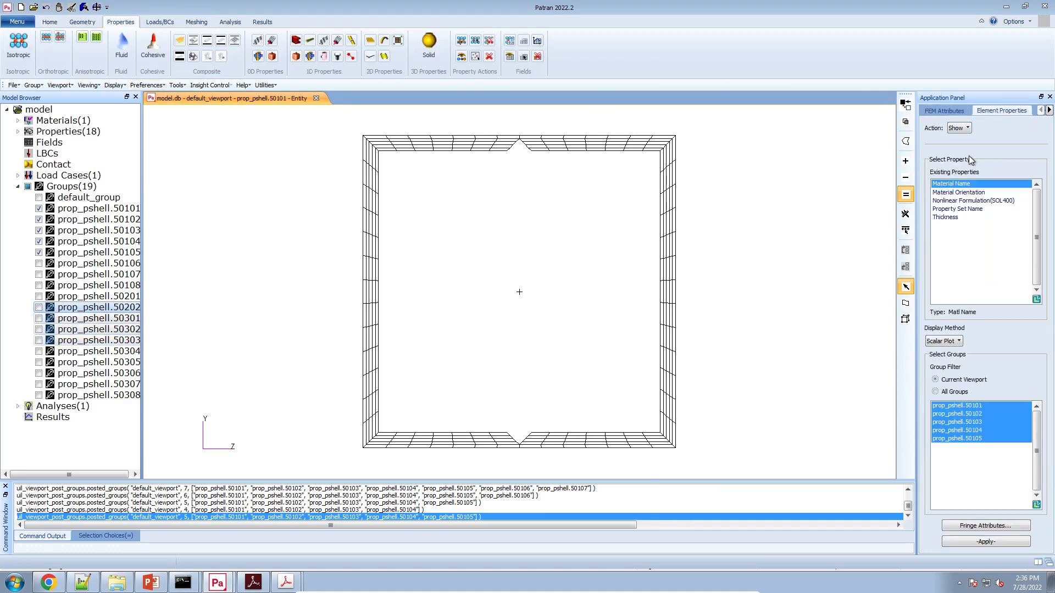
left_click(964, 218)
left_click(984, 541)
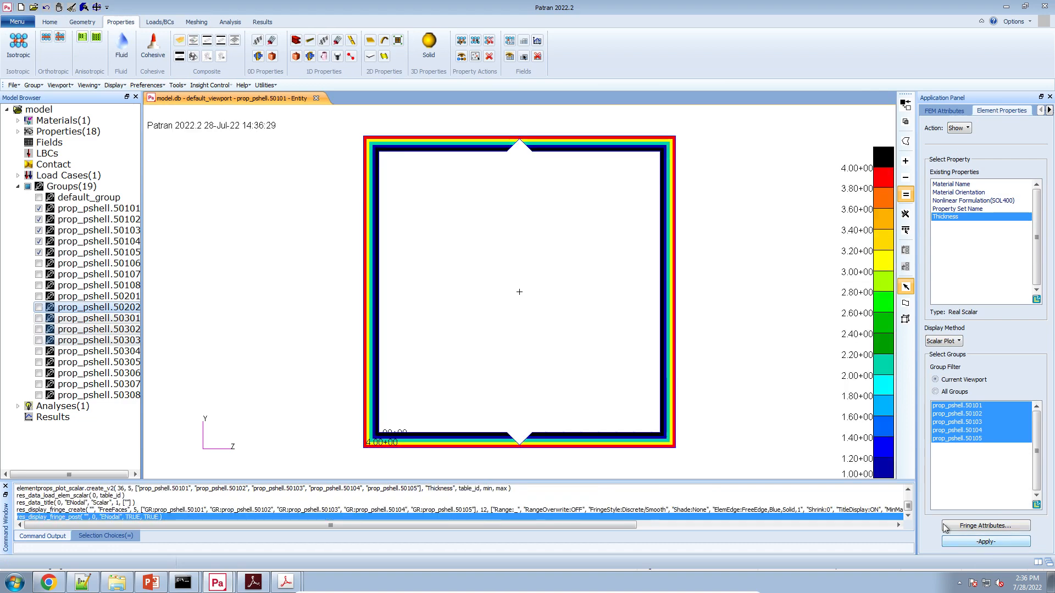
scroll(629, 400, "down", 3)
scroll(626, 395, "up", 14)
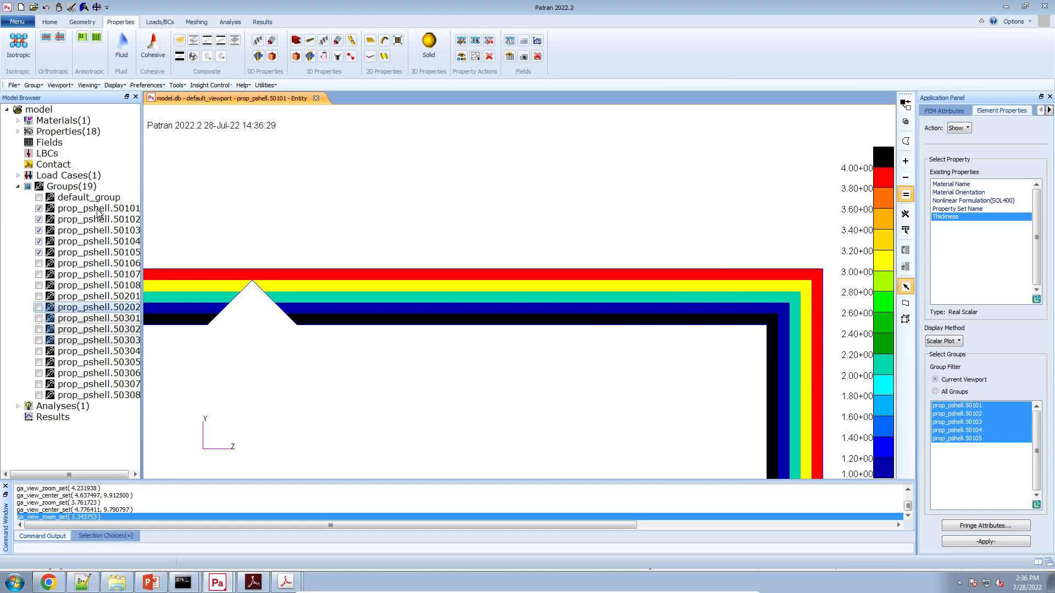
Post groups prop_pshell.50106 and prop_pshell.50107 as well, and regenerate the Thickness scalar plot.
left_click(38, 264)
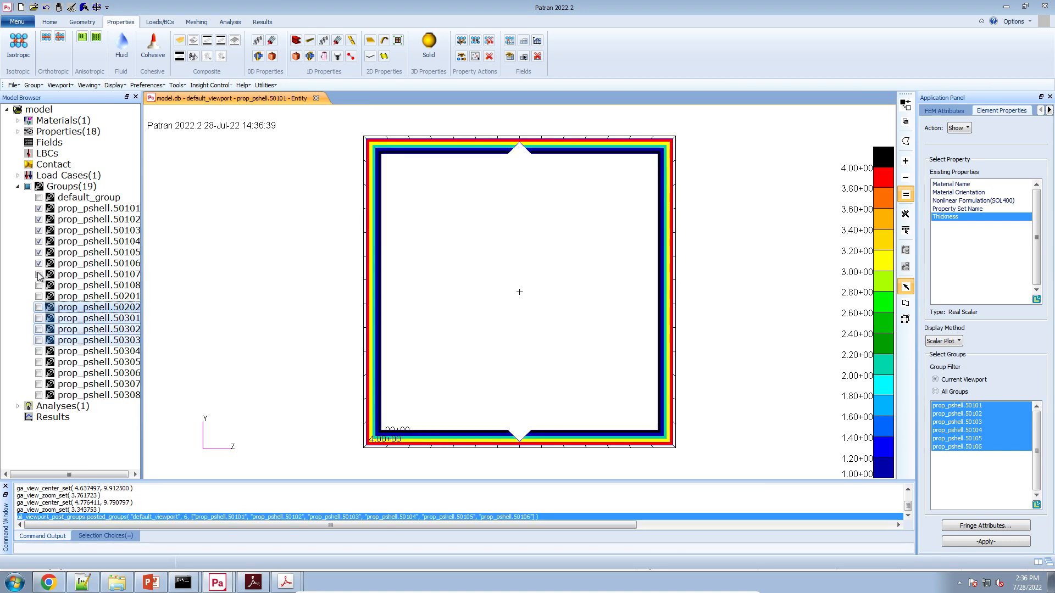
left_click(39, 276)
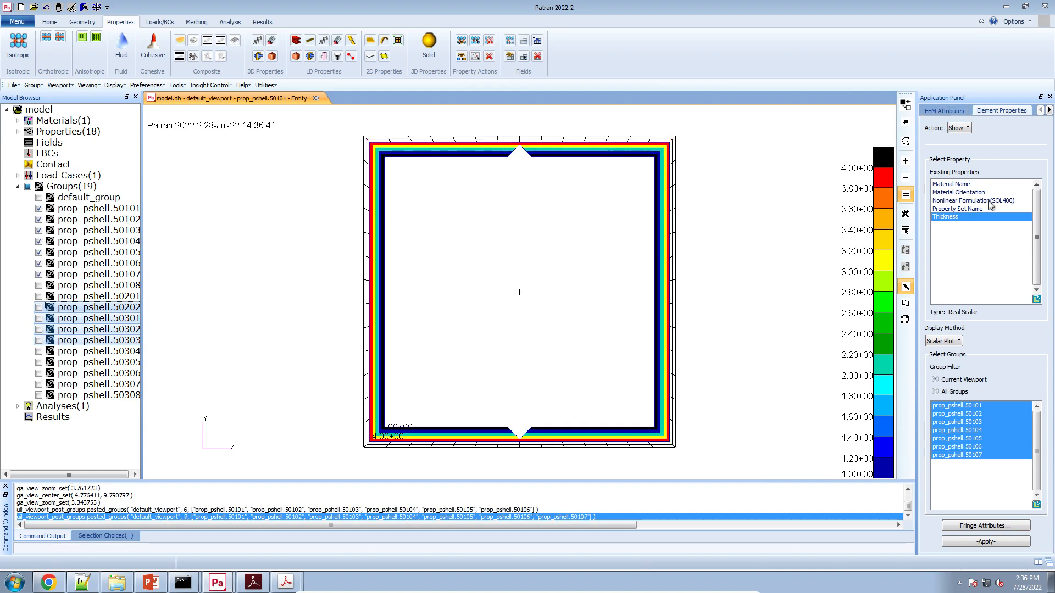
left_click(986, 542)
scroll(692, 330, "down", 2)
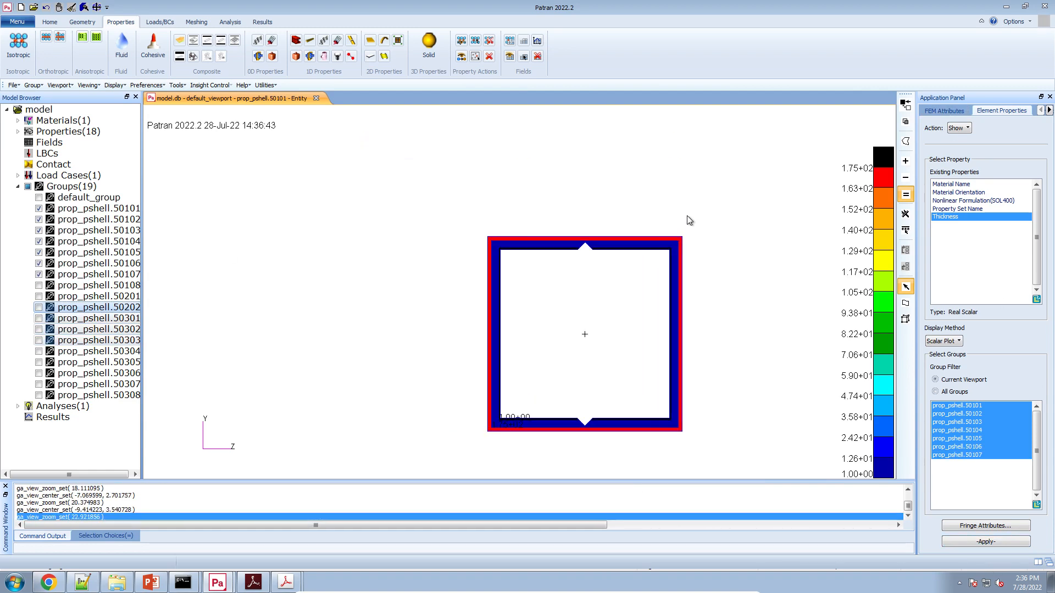
Compare the outer plies in the Thickness plot with the commented and active PSHELL 50106 thickness values in Notepad++, returning to Patran.
scroll(652, 269, "up", 4)
scroll(653, 269, "up", 10)
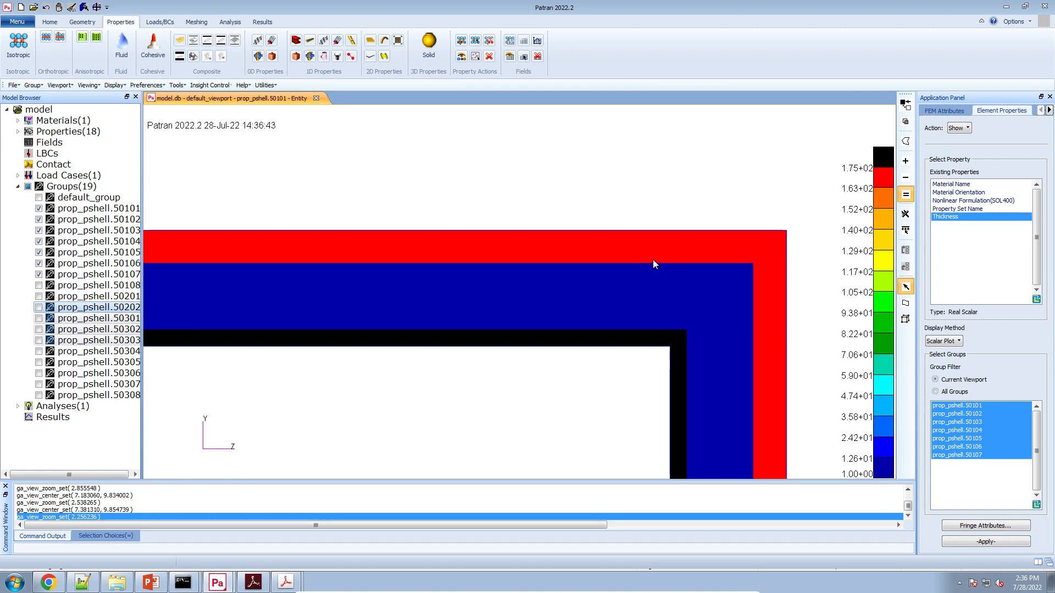
left_click(83, 582)
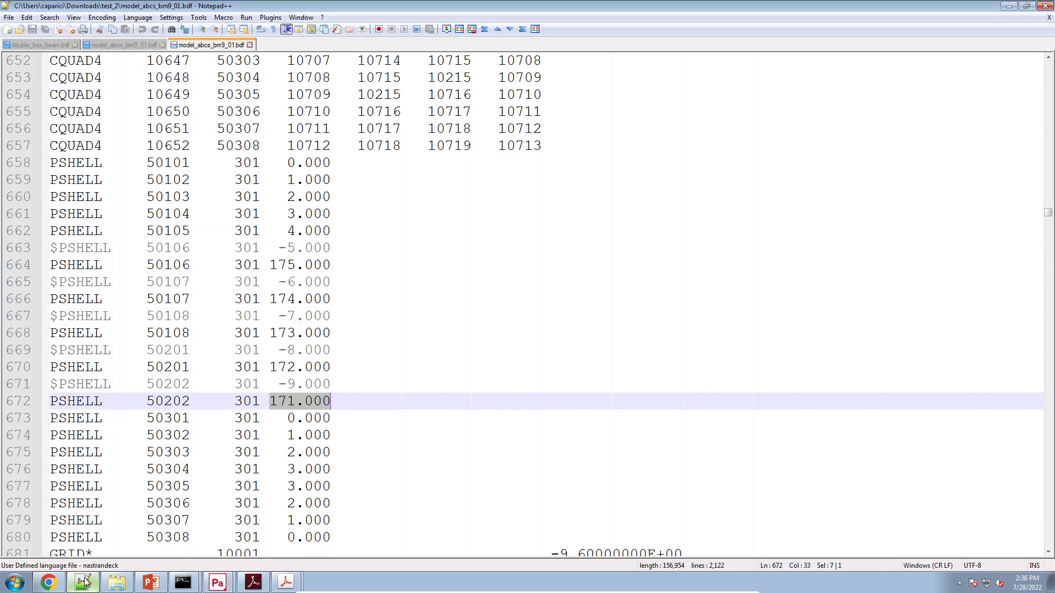
left_click_drag(279, 248, 331, 243)
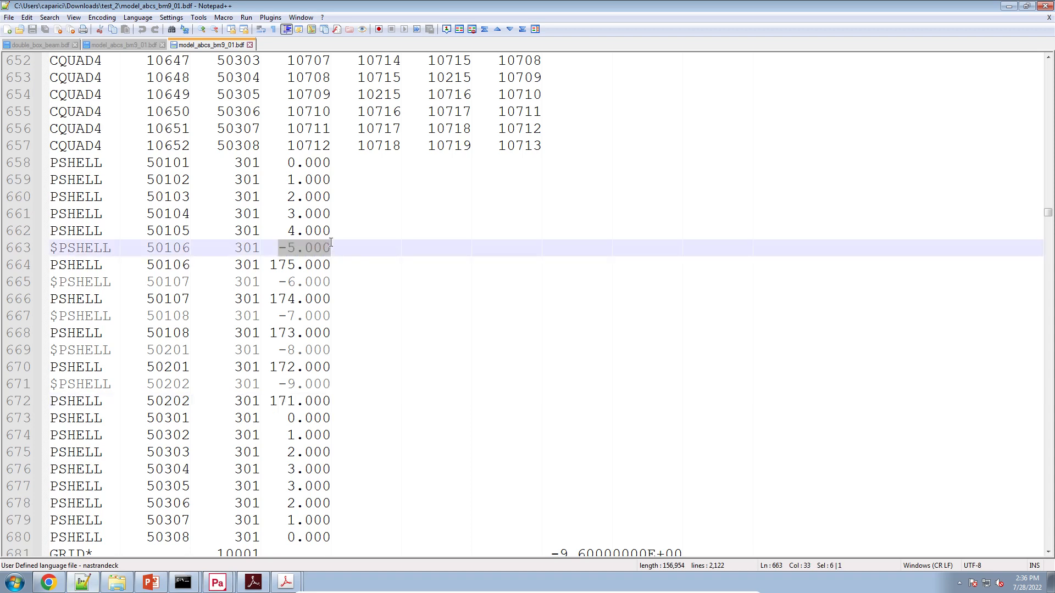
left_click_drag(270, 264, 322, 265)
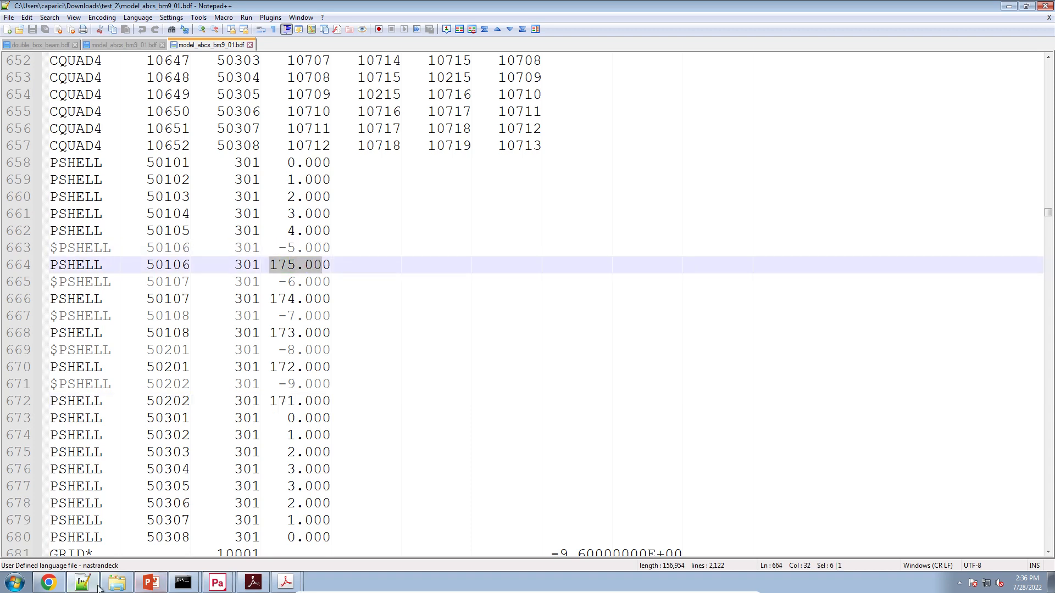
left_click(217, 582)
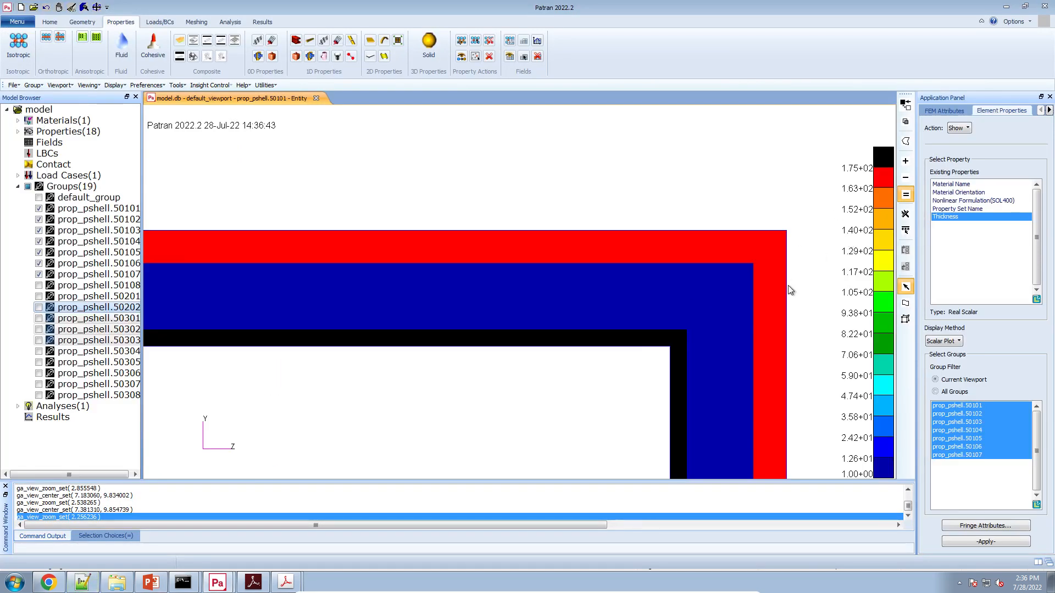
Unpost groups prop_pshell.50107 and prop_pshell.50106, post prop_pshell.50308, and fit the whole section in the viewport.
left_click(39, 274)
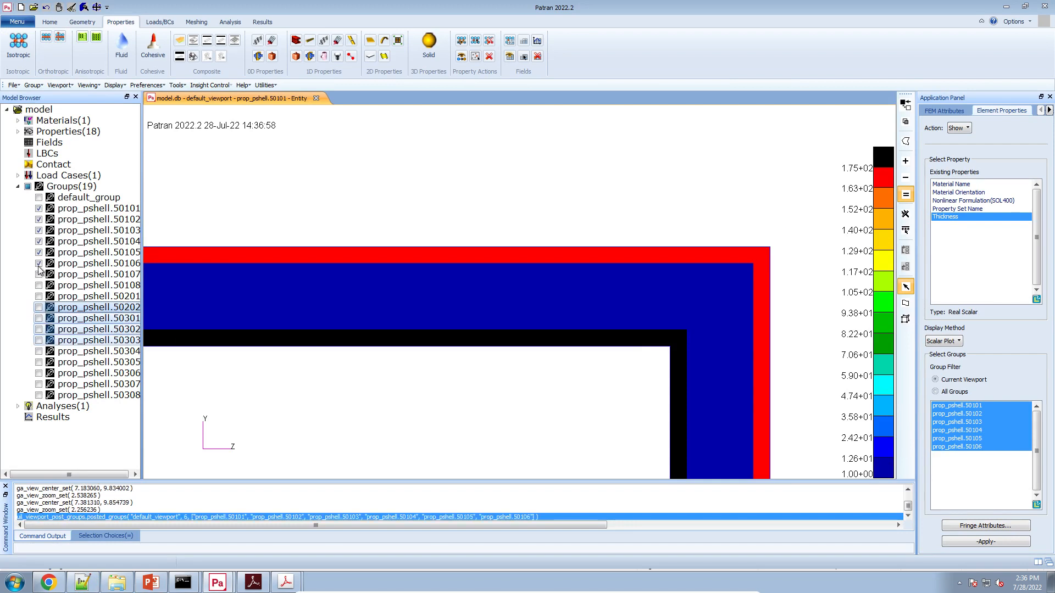
left_click(39, 264)
left_click(39, 396)
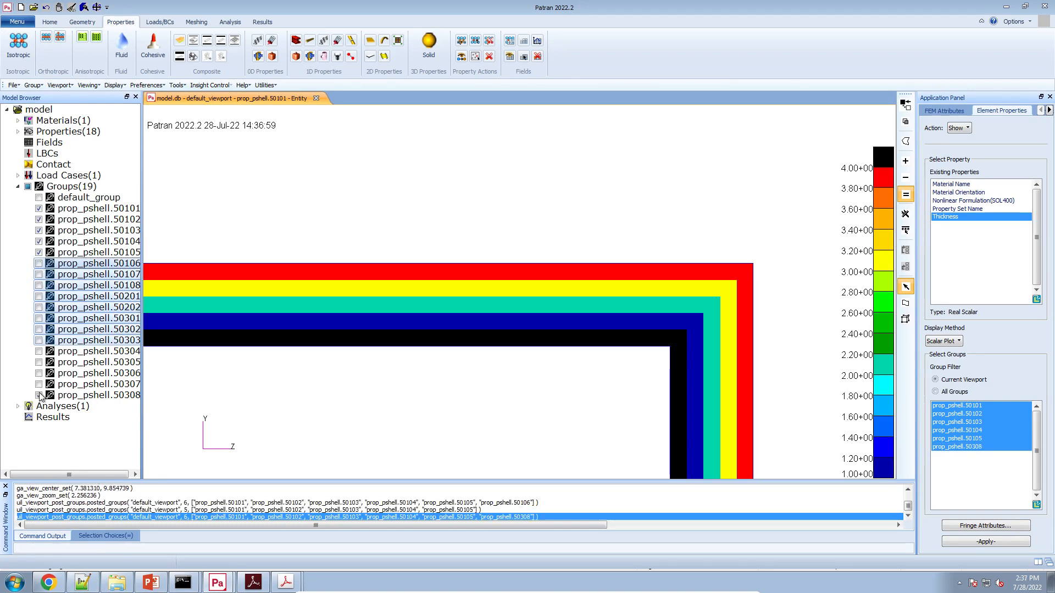
left_click(97, 7)
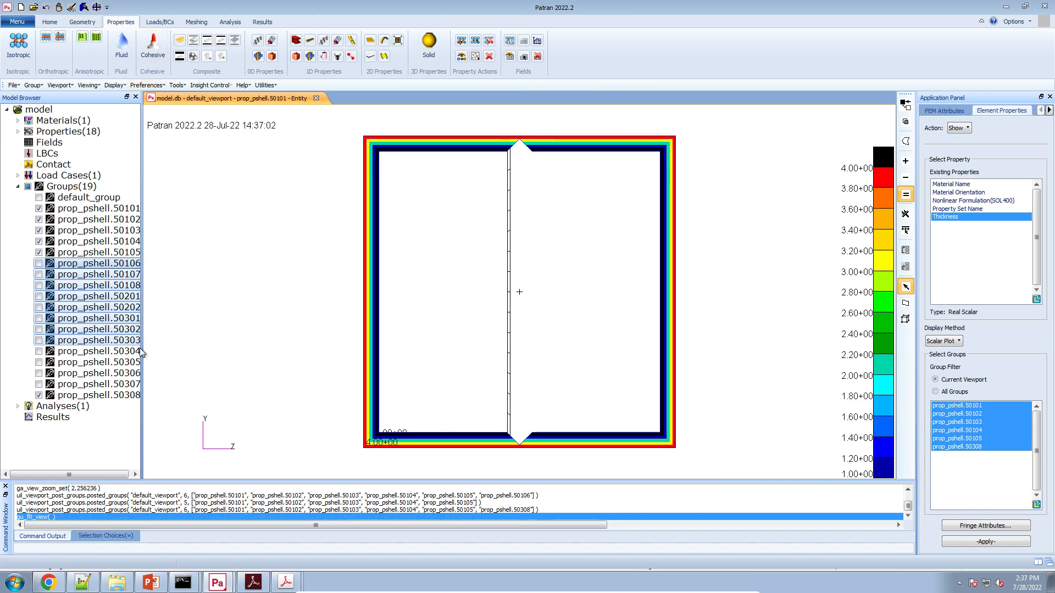
Post groups prop_pshell.50301 through prop_pshell.50307 as well and regenerate the Thickness scalar plot.
left_click(39, 385)
left_click(39, 373)
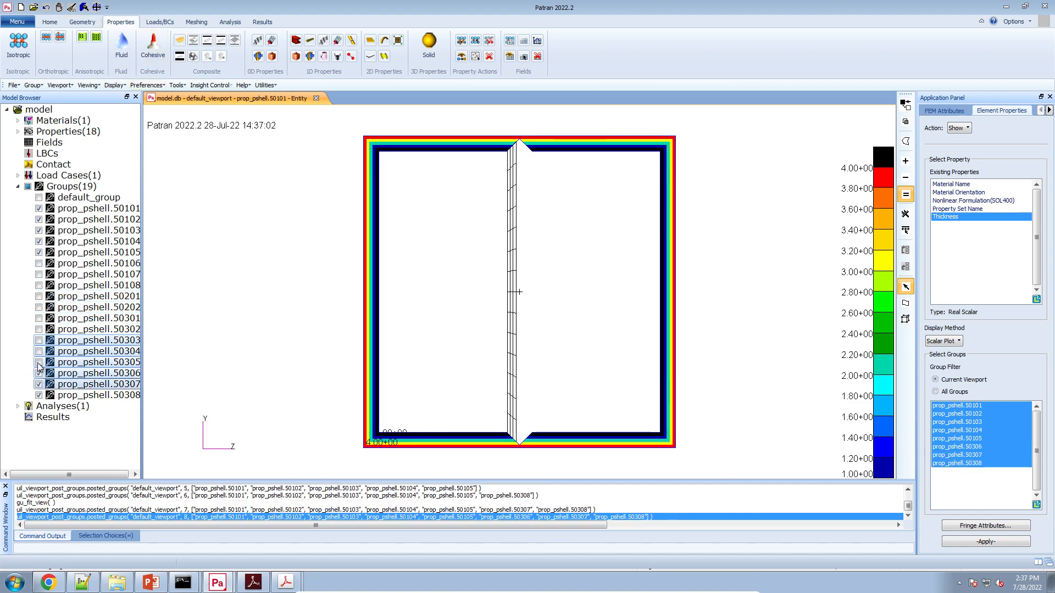
left_click(39, 363)
left_click(39, 351)
left_click(39, 341)
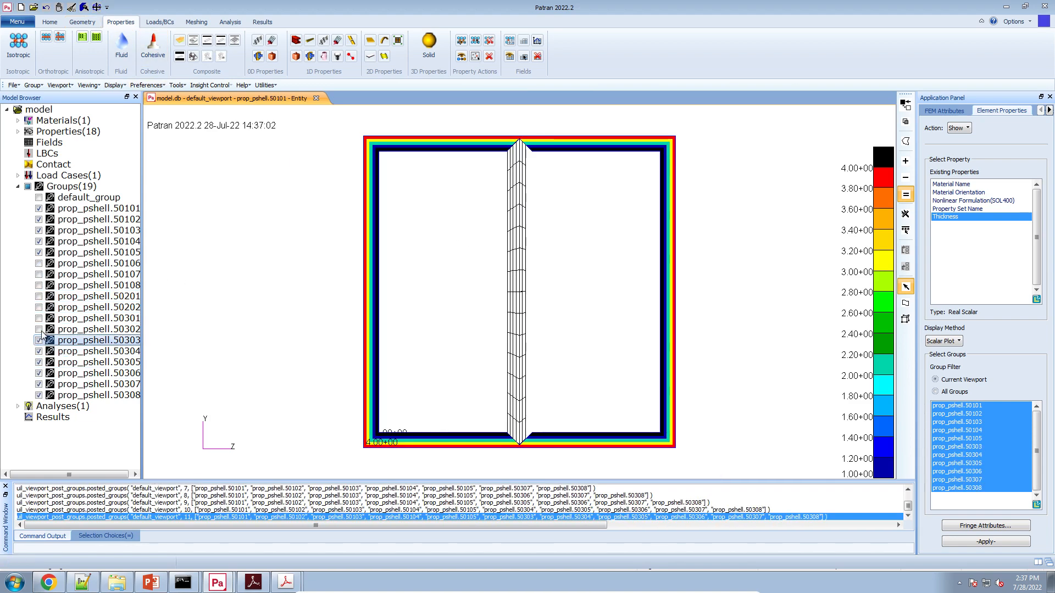
left_click(39, 329)
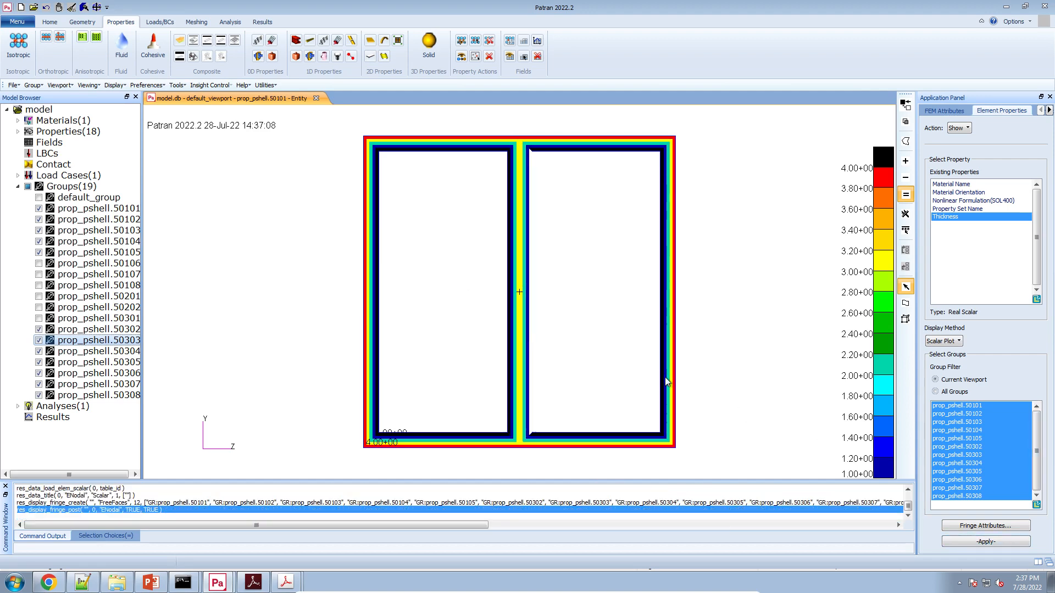
scroll(610, 352, "down", 1)
scroll(582, 244, "up", 1)
left_click(39, 318)
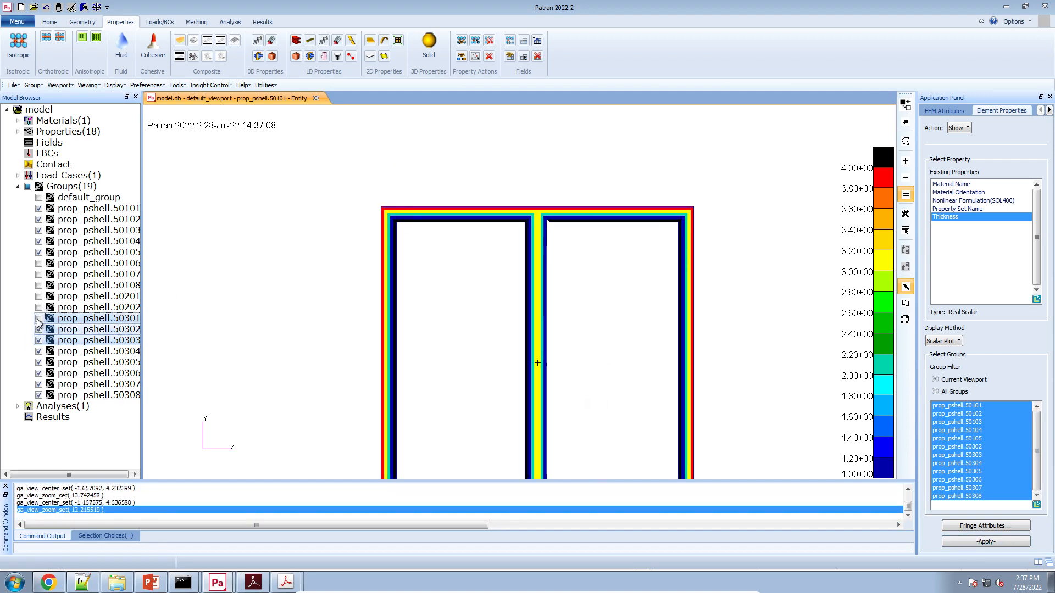
Examine the ply layers of the outer walls and the centre web where they meet in the Thickness plot.
scroll(607, 353, "down", 1)
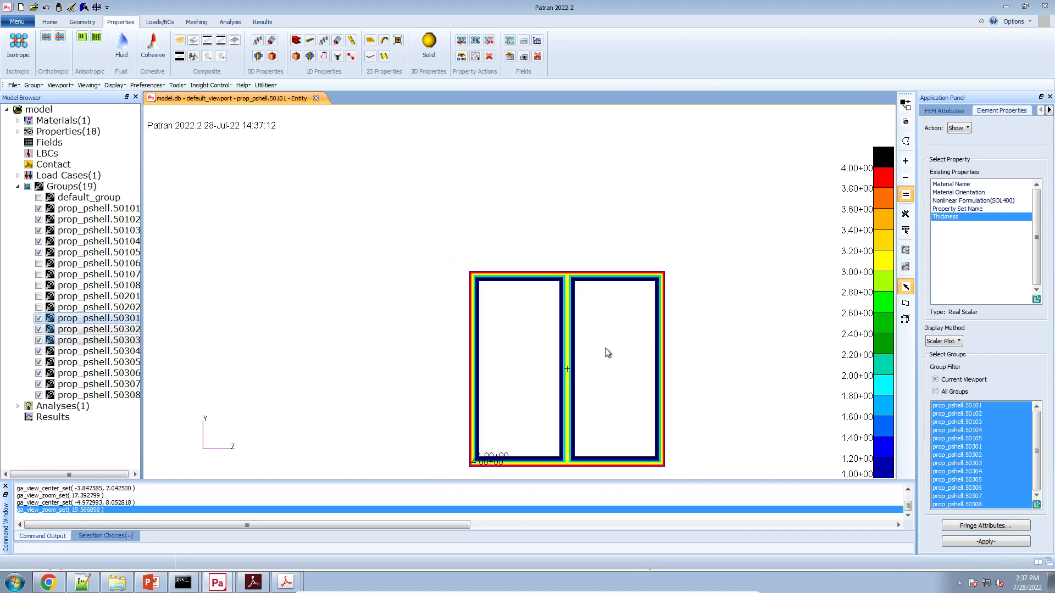
scroll(589, 300, "up", 2)
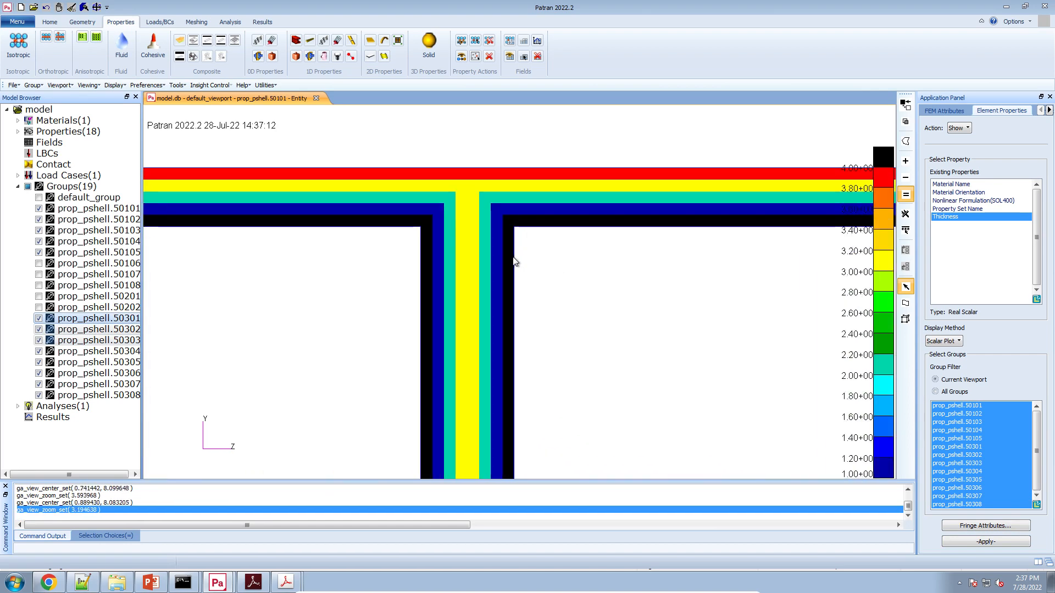
scroll(521, 349, "down", 2)
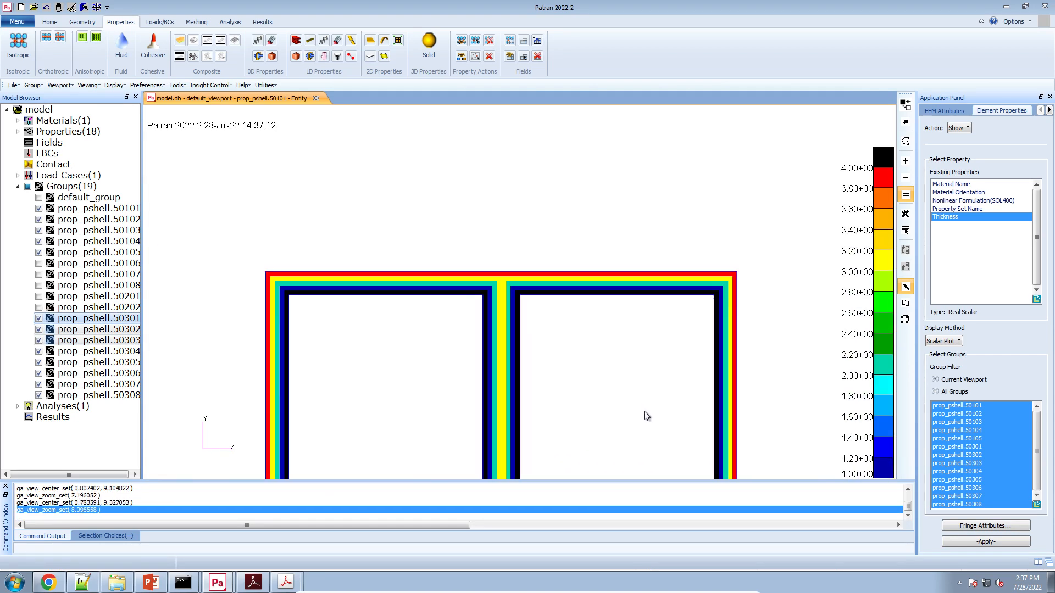
scroll(645, 414, "down", 2)
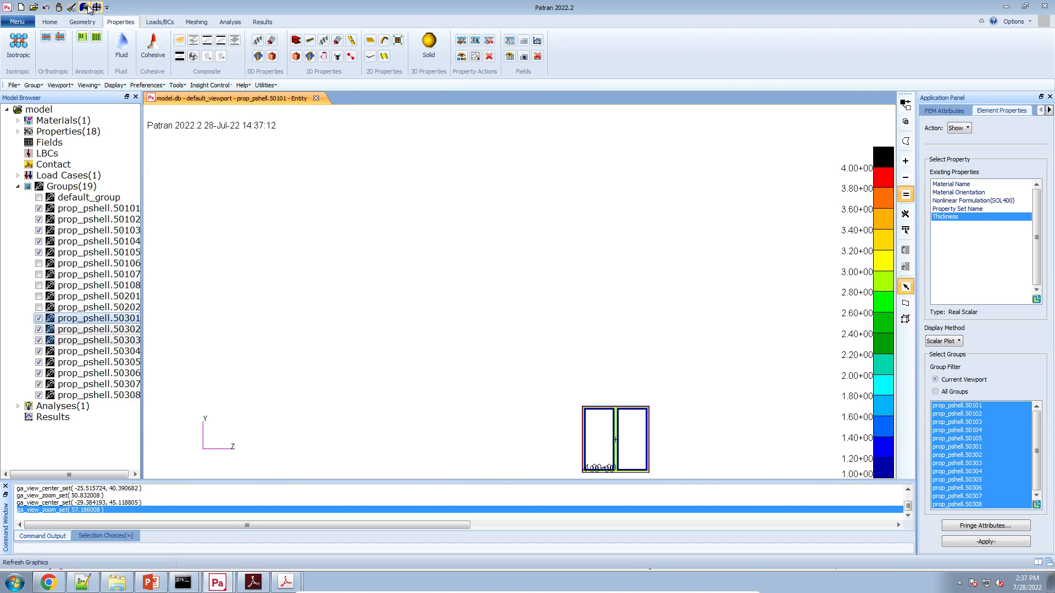
scroll(624, 299, "up", 2)
scroll(566, 211, "up", 3)
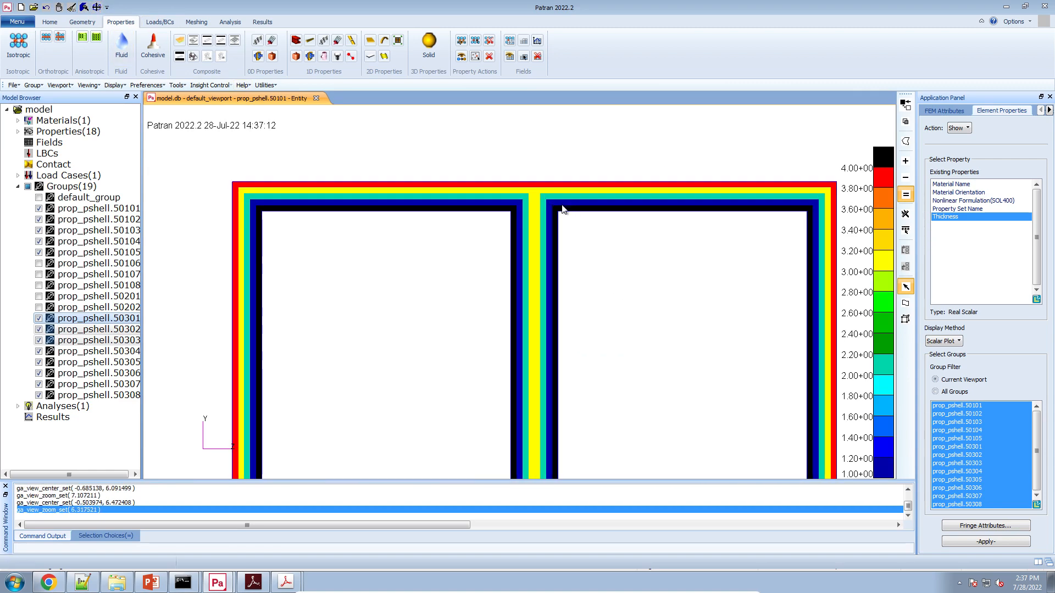
scroll(669, 316, "down", 3)
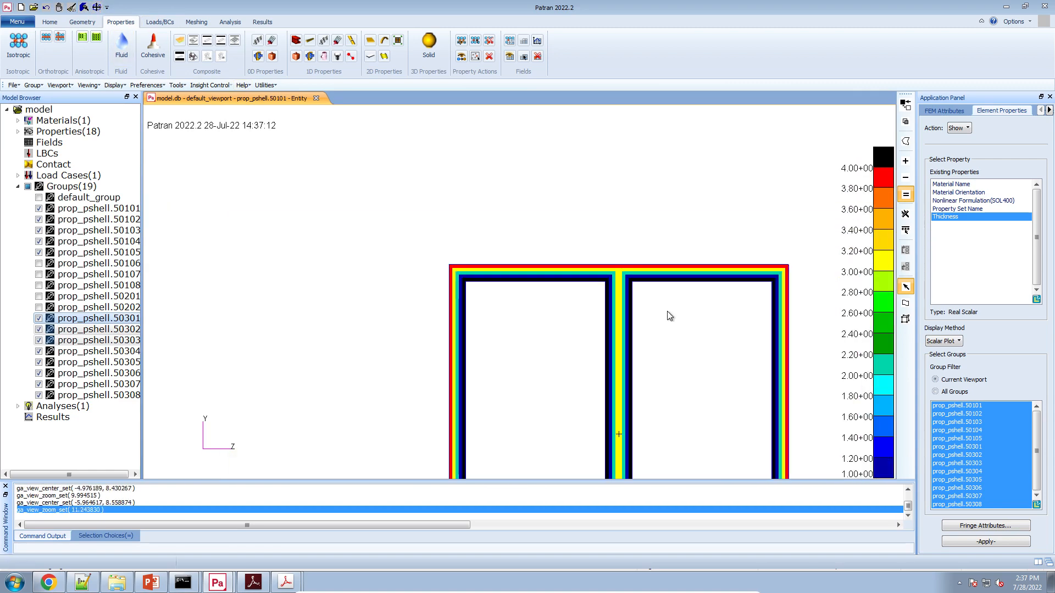
Unpost all groups from the viewport.
left_click(39, 263)
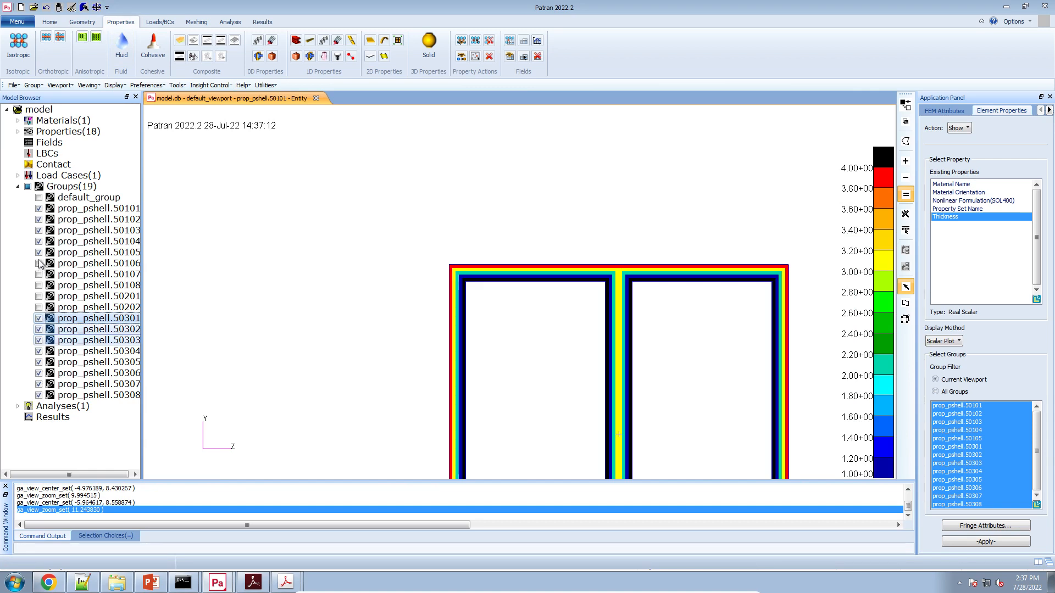
left_click(28, 188)
left_click(27, 188)
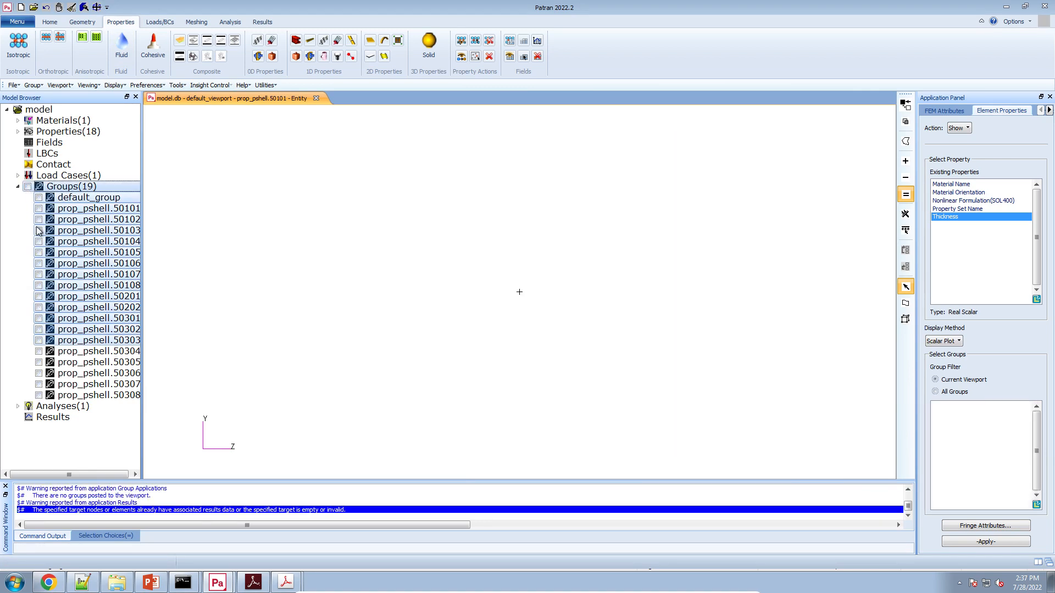
Post groups prop_pshell.50104 through prop_pshell.50108 and generate the Thickness scalar plot for them.
left_click(39, 230)
left_click(38, 230)
left_click(38, 241)
left_click(38, 252)
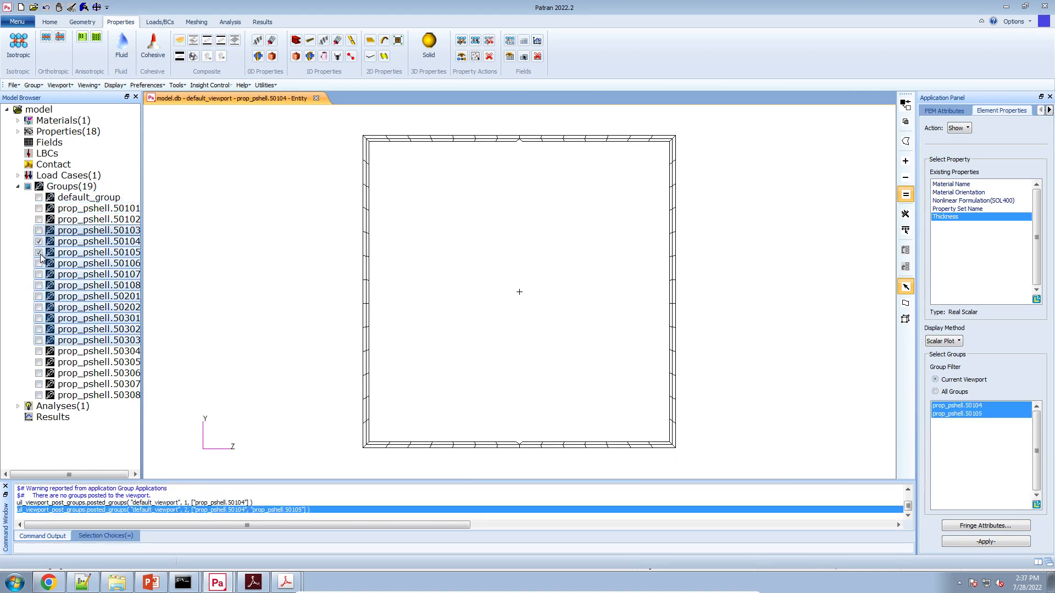
left_click(38, 263)
left_click(39, 274)
left_click(39, 286)
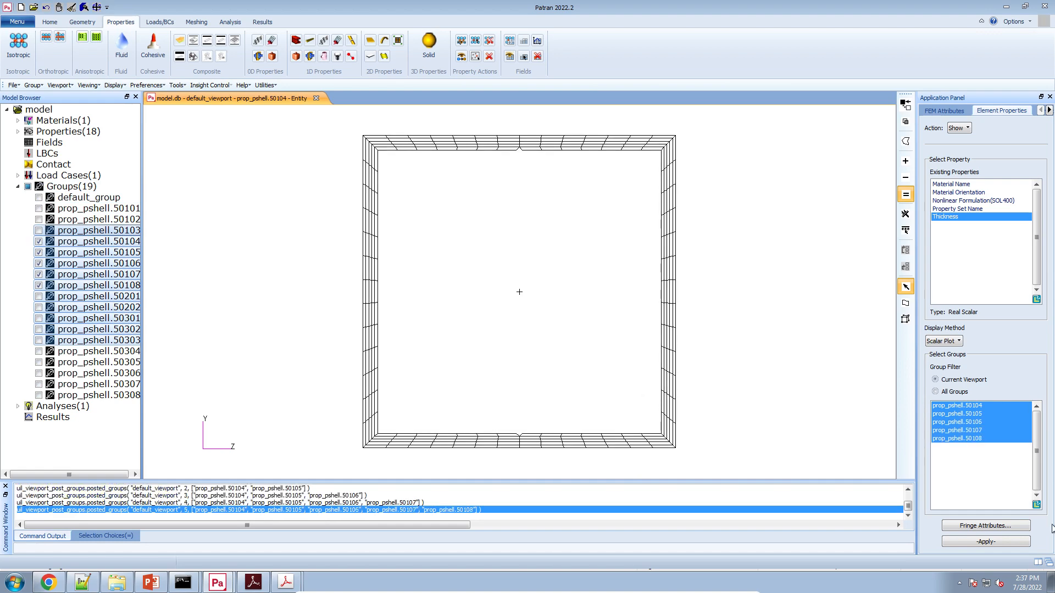
left_click(1011, 544)
scroll(697, 367, "down", 3)
scroll(598, 238, "up", 3)
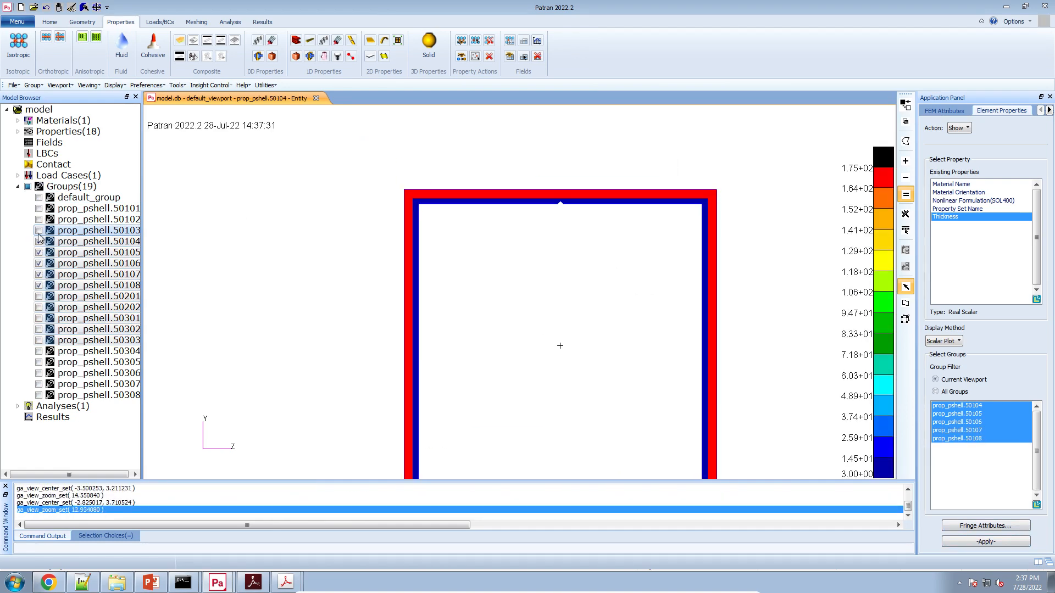
Unpost groups prop_pshell.50104 and prop_pshell.50105, choosing prop_pshell.50108 as the current group.
left_click(39, 241)
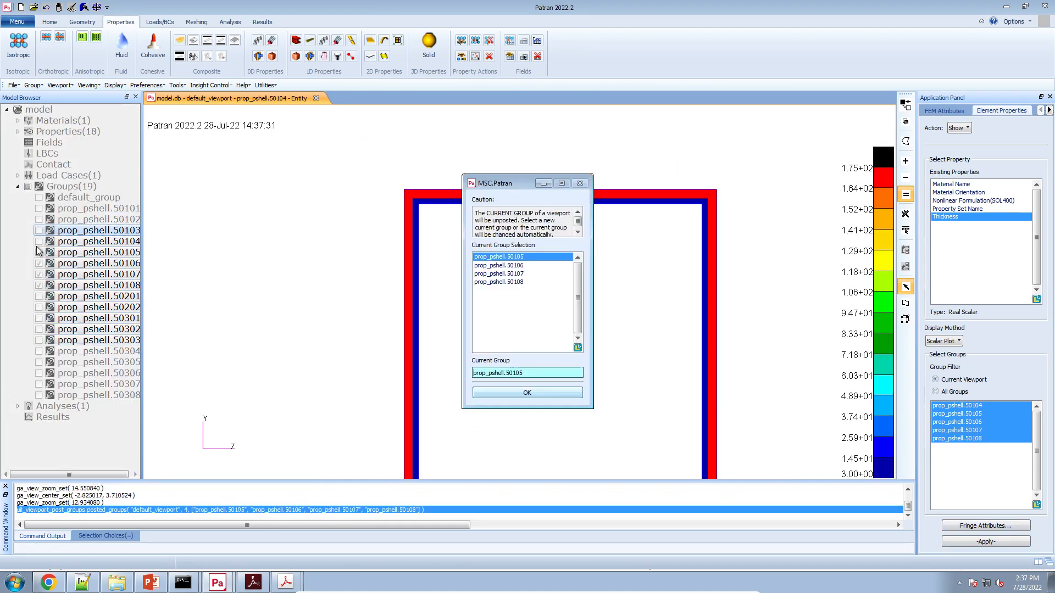
left_click(524, 281)
left_click(532, 391)
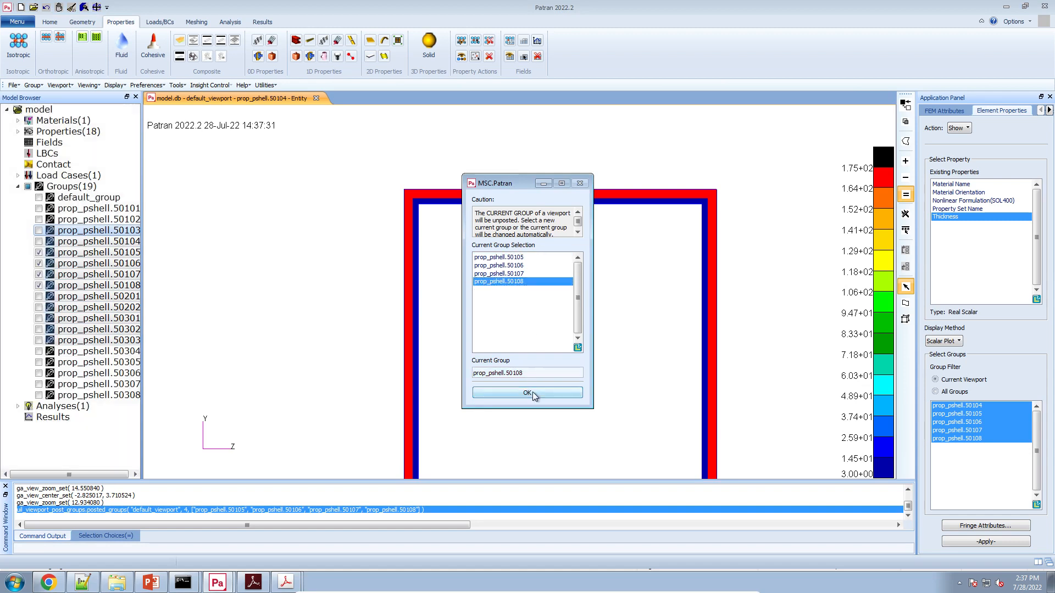
left_click(38, 253)
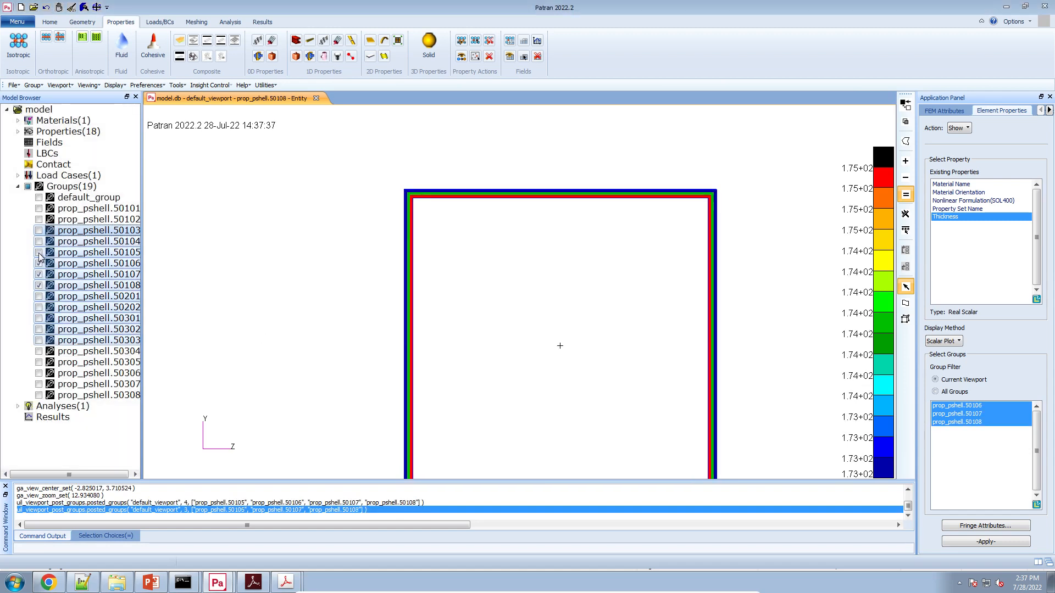
Post group prop_pshell.50201 too and regenerate the Thickness scalar plot.
left_click(39, 297)
left_click(986, 542)
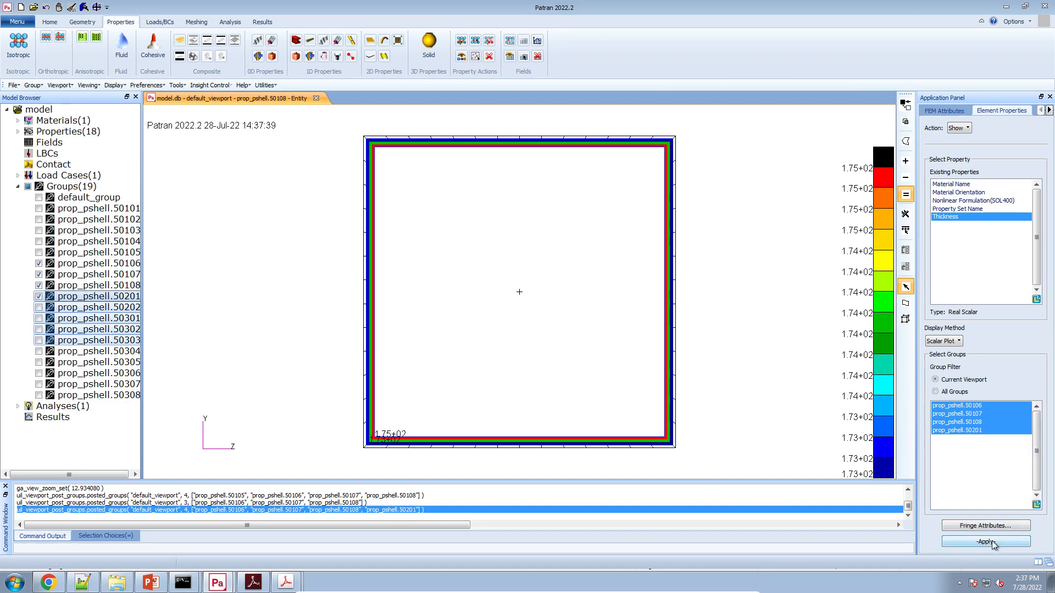
scroll(543, 355, "up", 2)
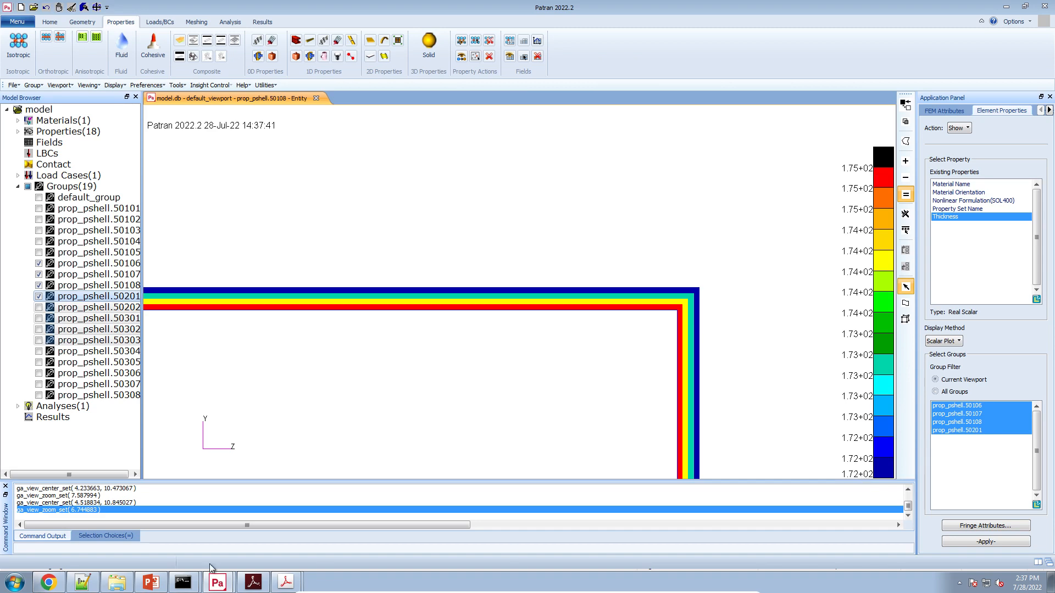
Switch to the PBMSECT web app in Chrome, examine the coloured plies around segment 2, and compare them with the outer plies in Patran.
left_click(49, 583)
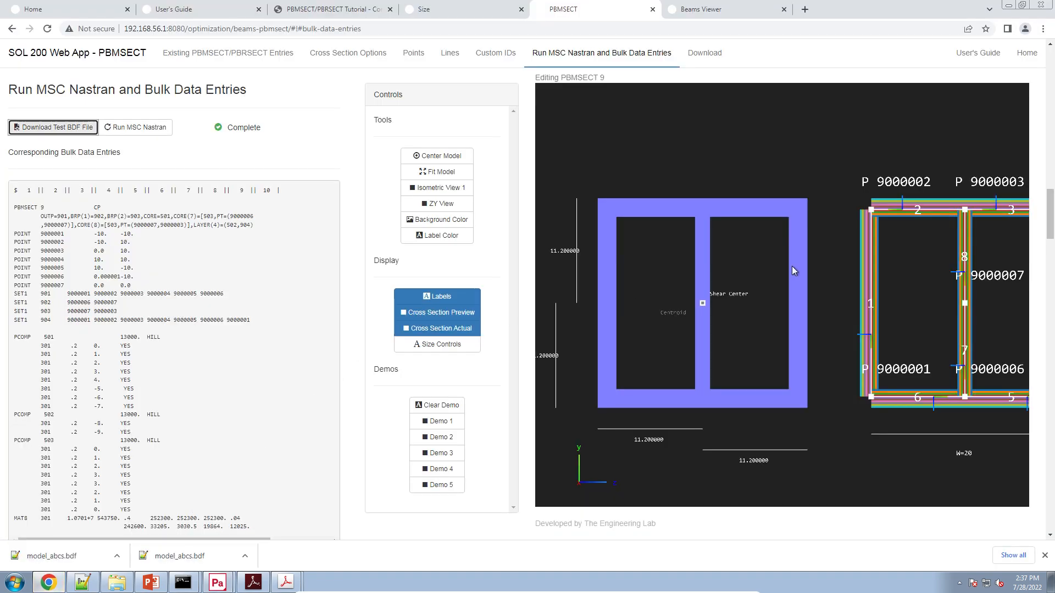
left_click_drag(792, 266, 674, 300)
scroll(834, 244, "up", 6)
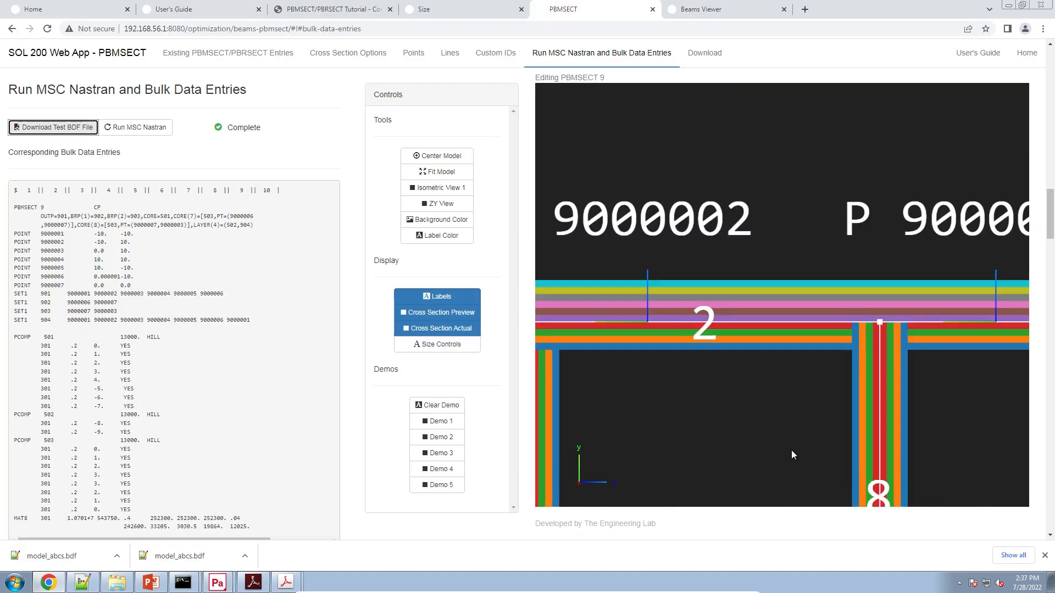
scroll(739, 371, "up", 5)
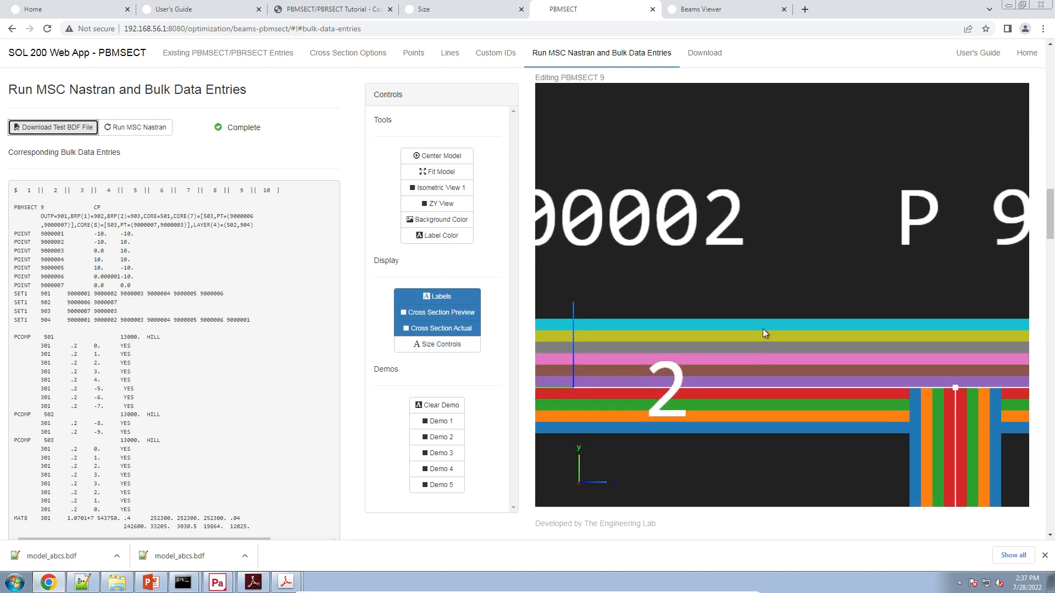
scroll(763, 330, "up", 2)
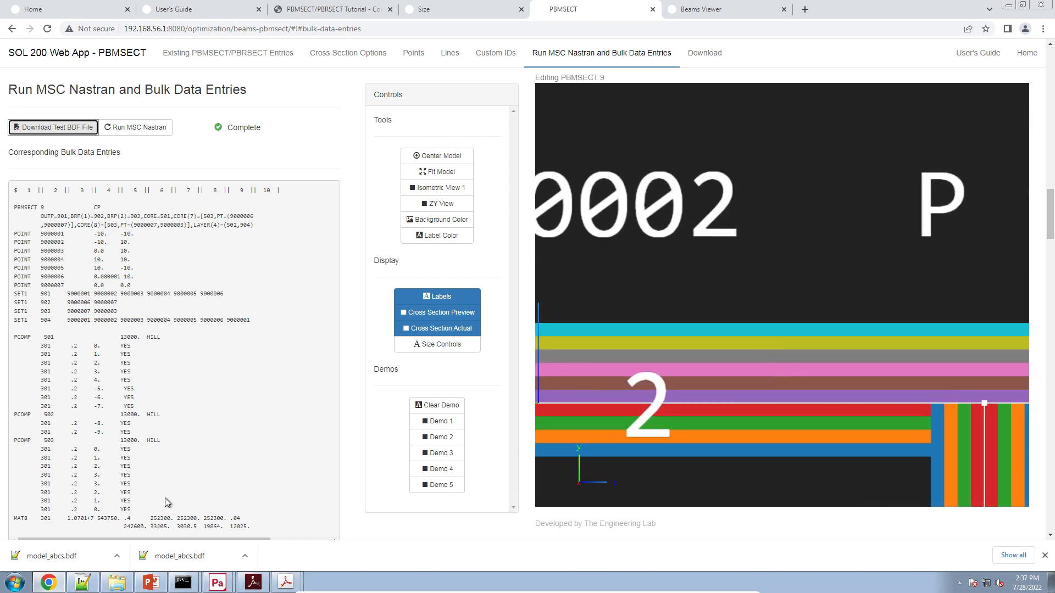
left_click(217, 582)
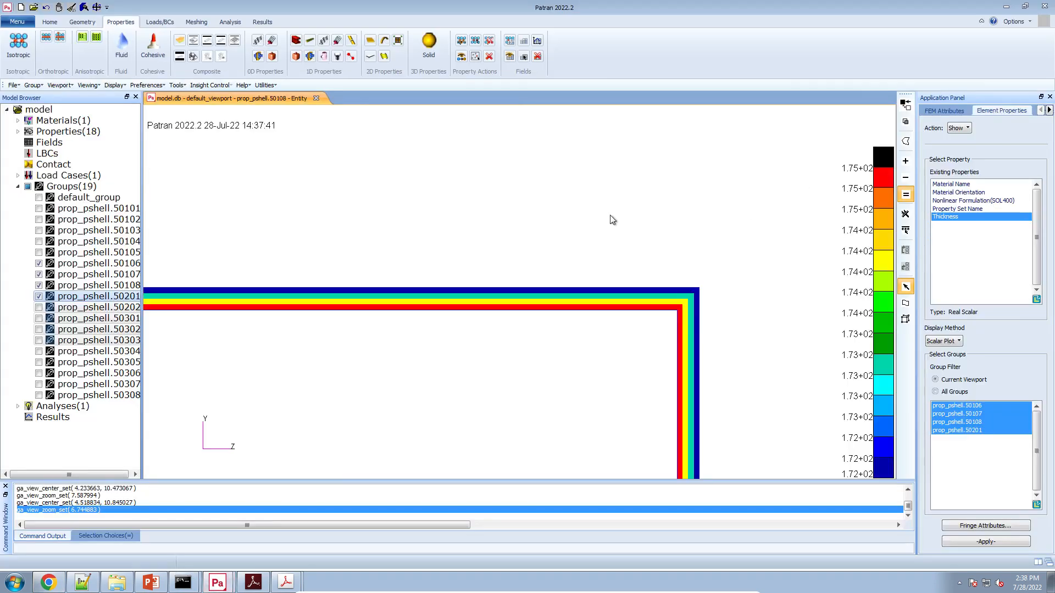
scroll(519, 308, "up", 3)
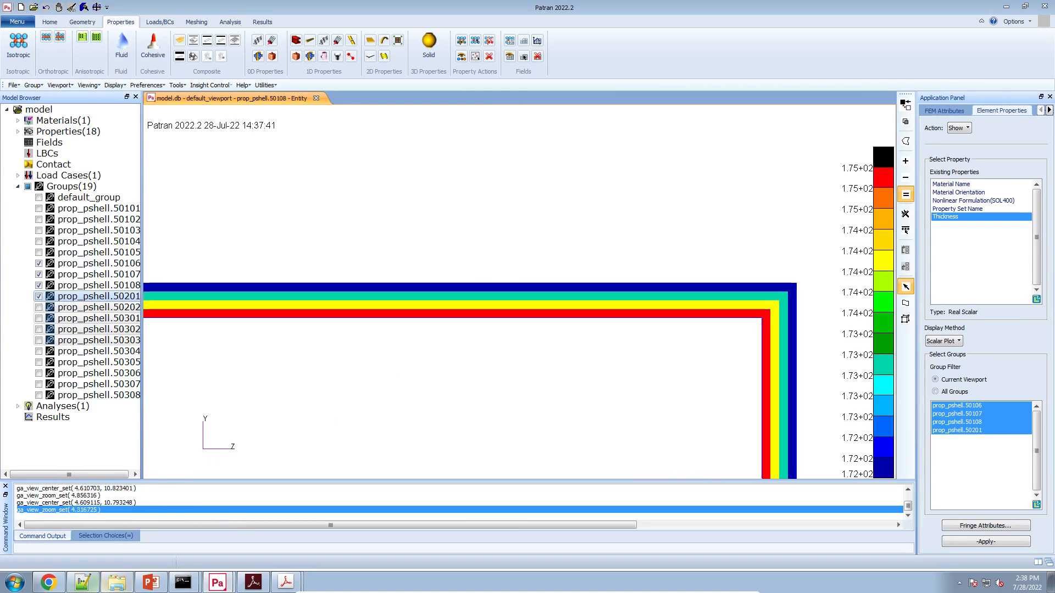
Open model_abcs_bm9_01.bdf from the test_2 folder in Notepad++ and look through its CQUAD4 element entries.
left_click(116, 587)
left_click(424, 269)
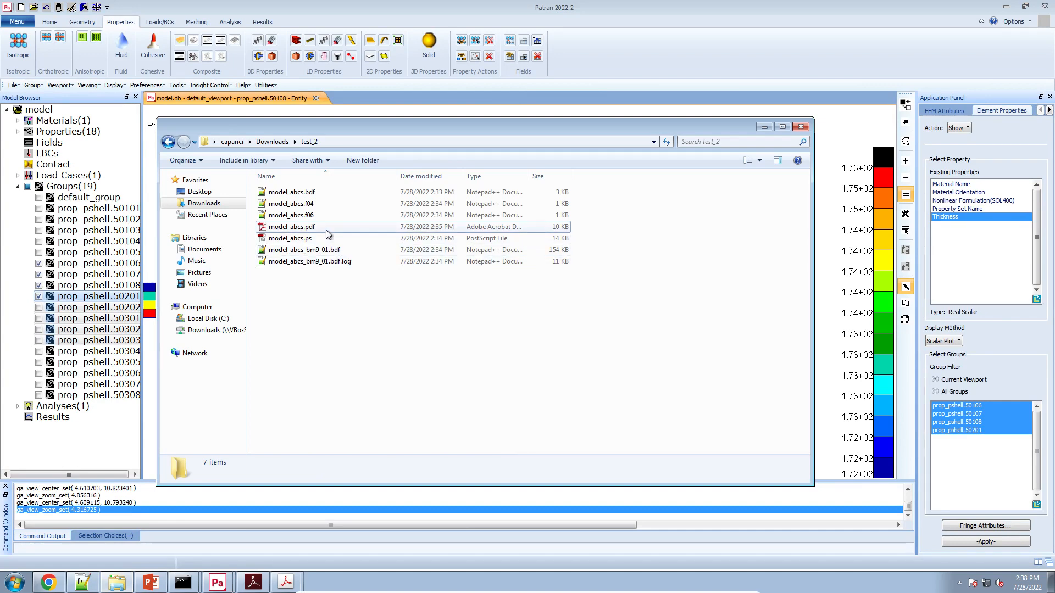
left_click(320, 251)
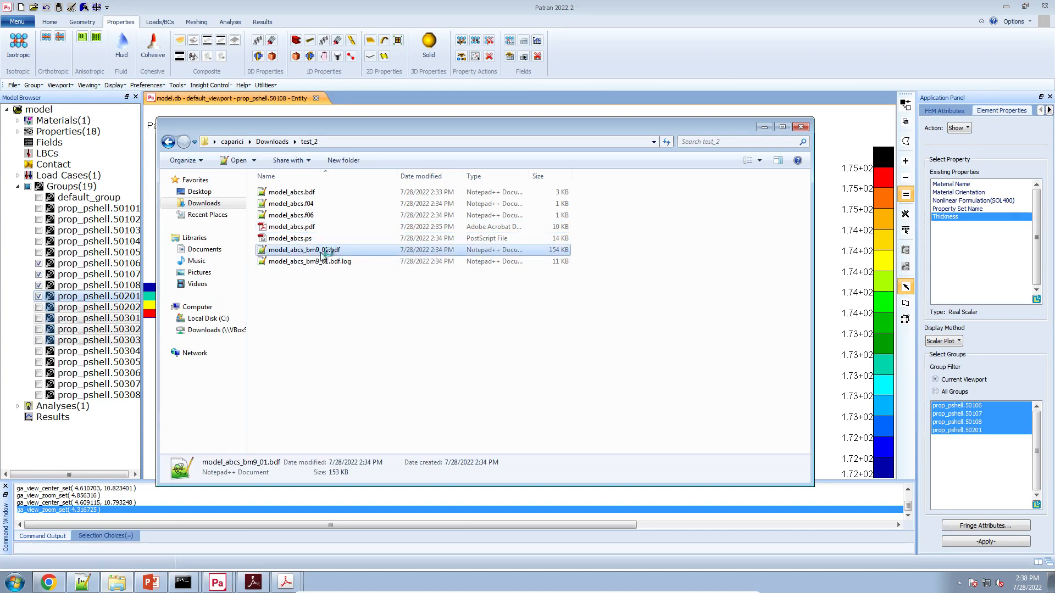
double_click(322, 252)
scroll(345, 313, "up", 20)
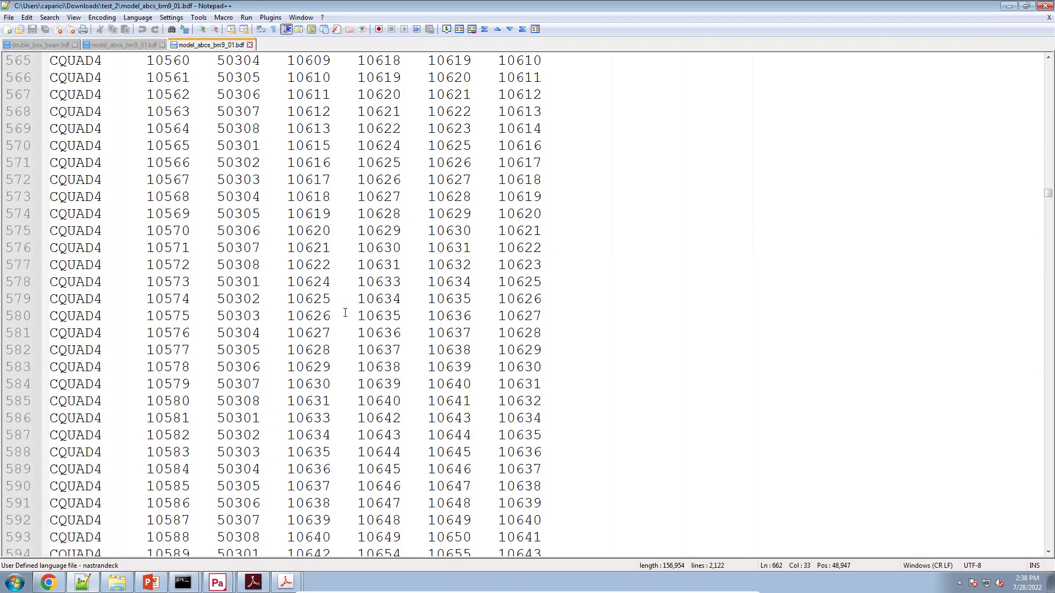
scroll(345, 313, "up", 20)
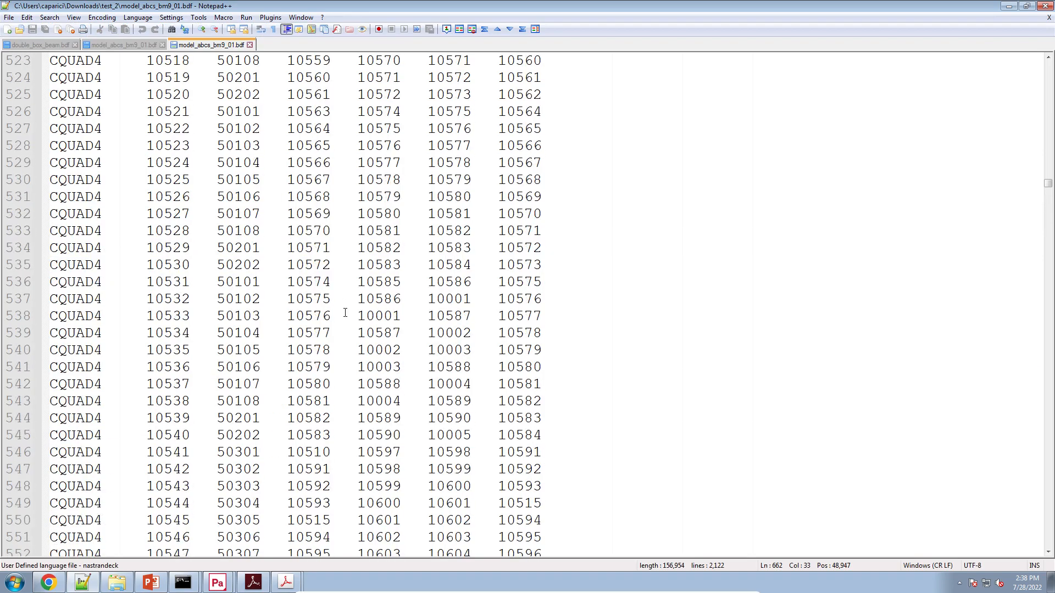
left_click(1004, 5)
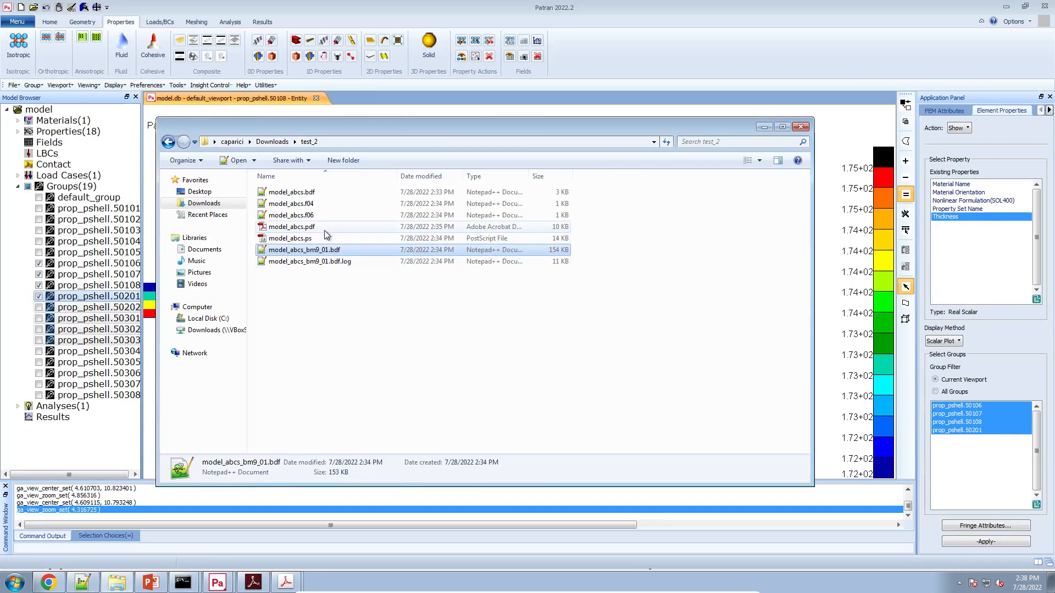
Open model_abcs.pdf from the test_2 folder, view the double-box cross-section outline, and return to Patran.
double_click(324, 230)
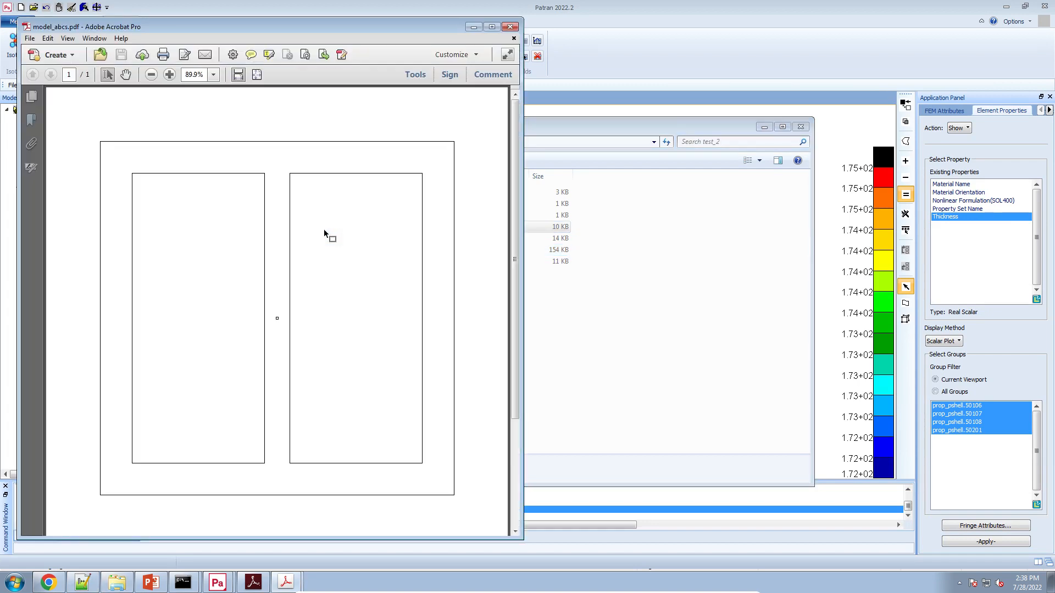
scroll(326, 233, "down", 3)
scroll(319, 237, "up", 3)
left_click(475, 28)
left_click(611, 9)
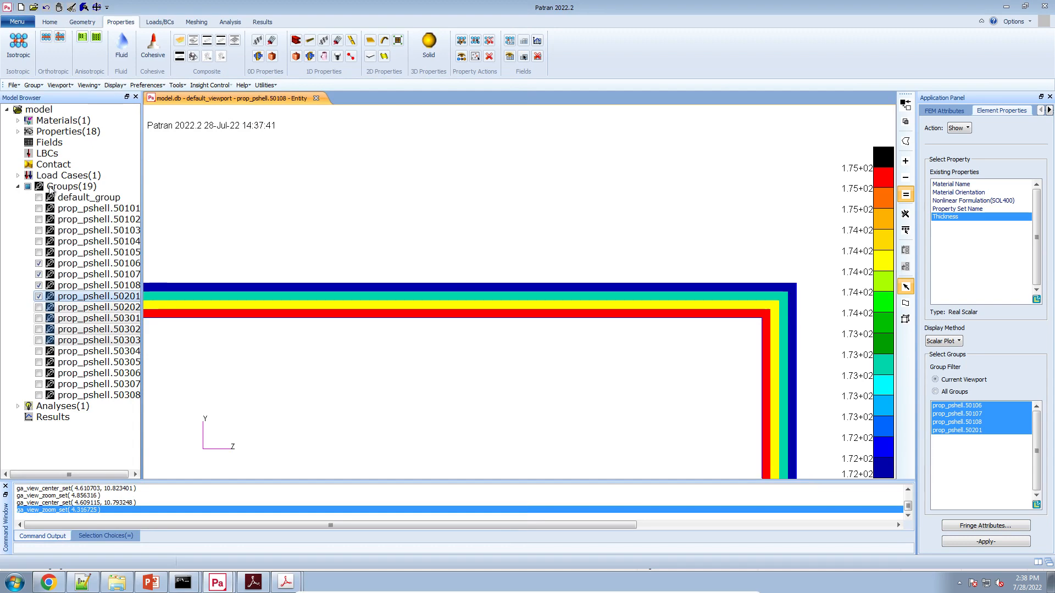
Post all model groups, and examine the centre web's upper junction in the other Patran session.
left_click(28, 187)
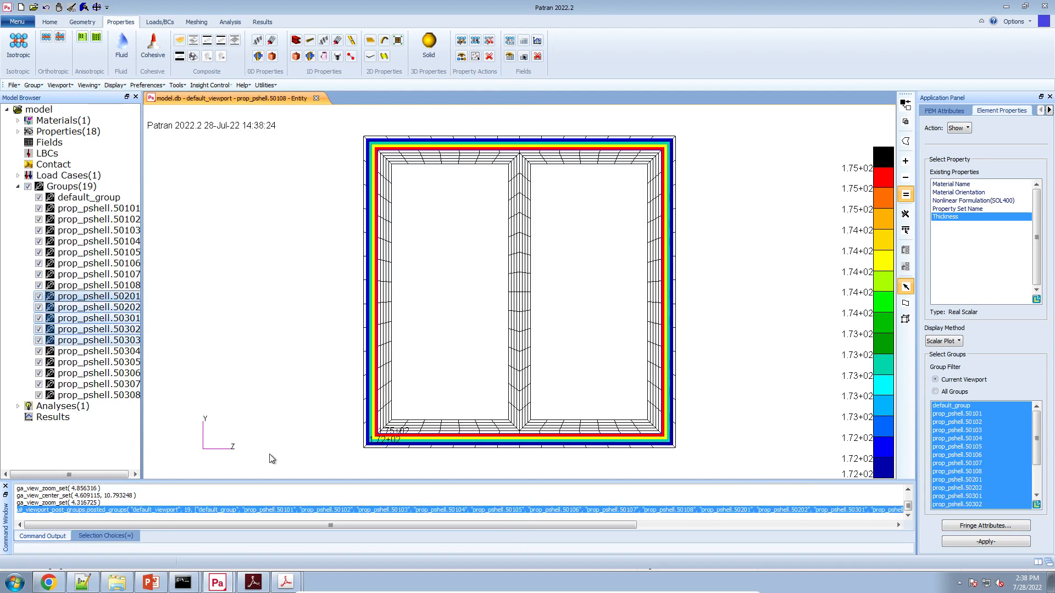
left_click(211, 580)
left_click(222, 539)
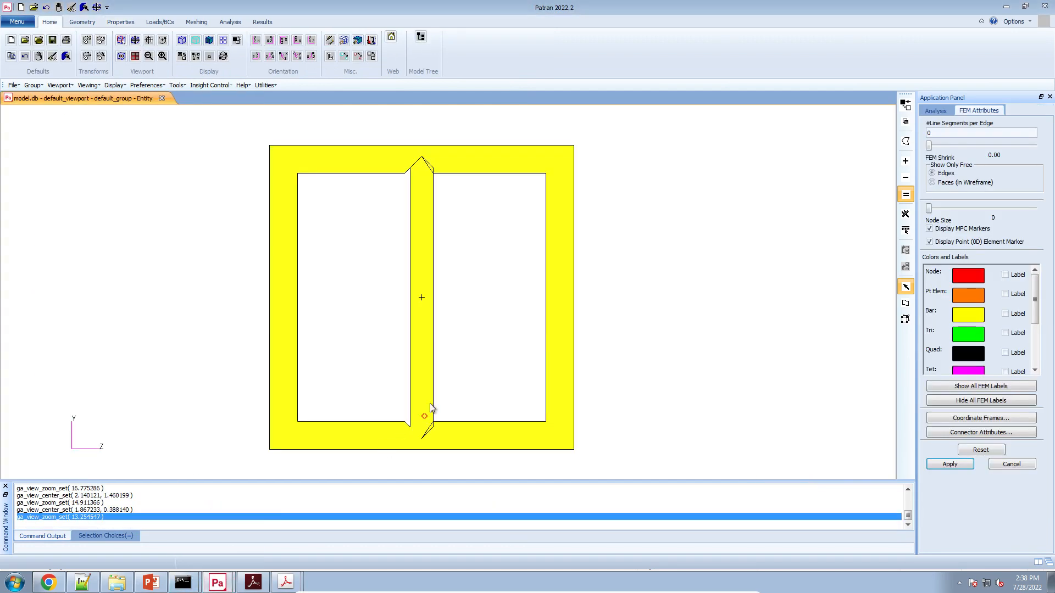
scroll(426, 379, "down", 2)
scroll(420, 252, "up", 5)
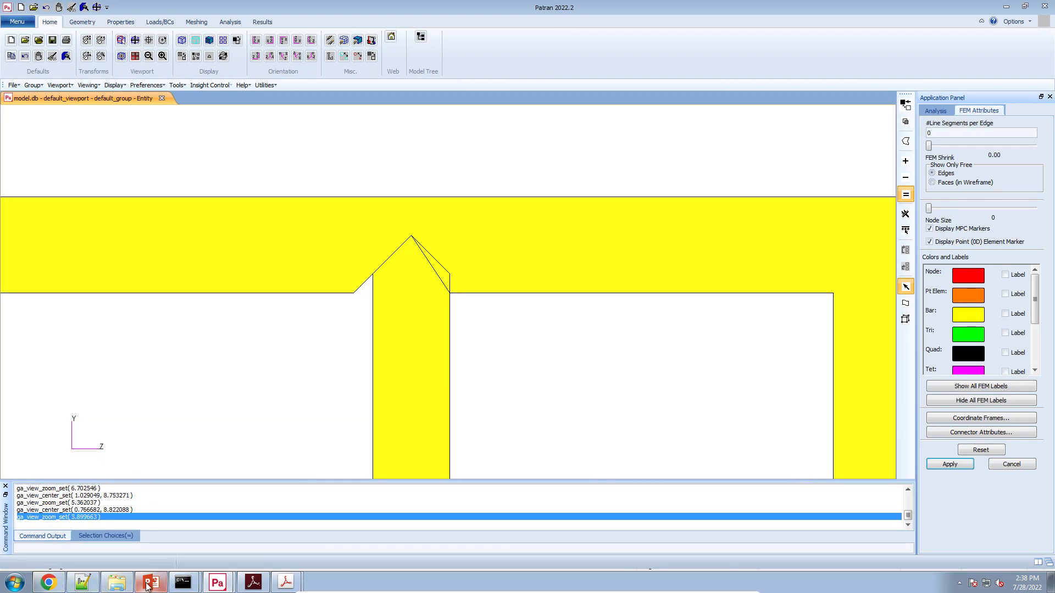
Switch to the PBMSECT web app in Chrome and inspect the plies around segments 2, 3 and 8 with labels temporarily hidden.
left_click(48, 582)
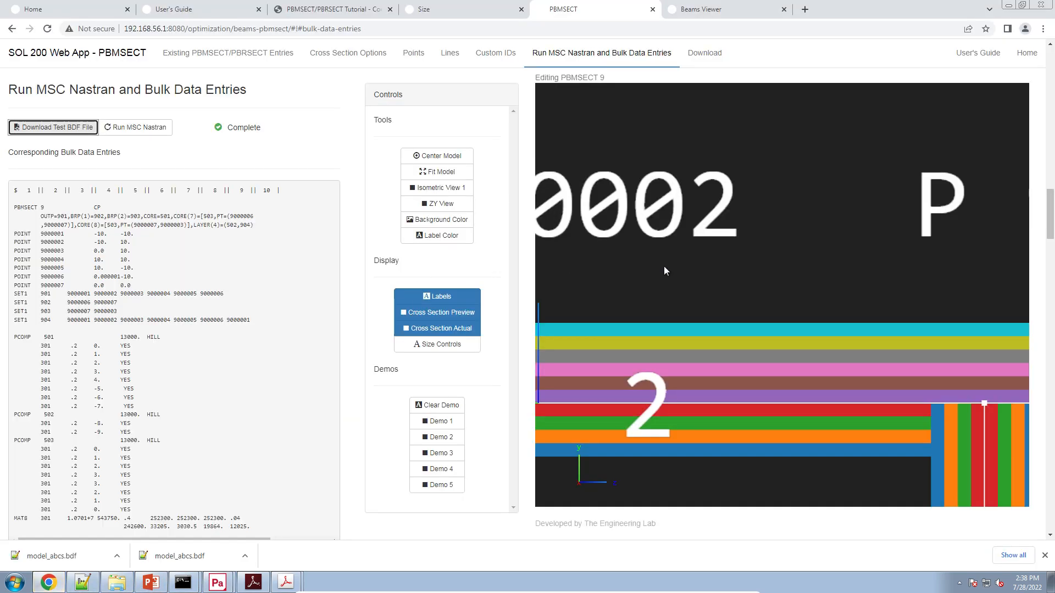
scroll(664, 266, "down", 5)
left_click(439, 296)
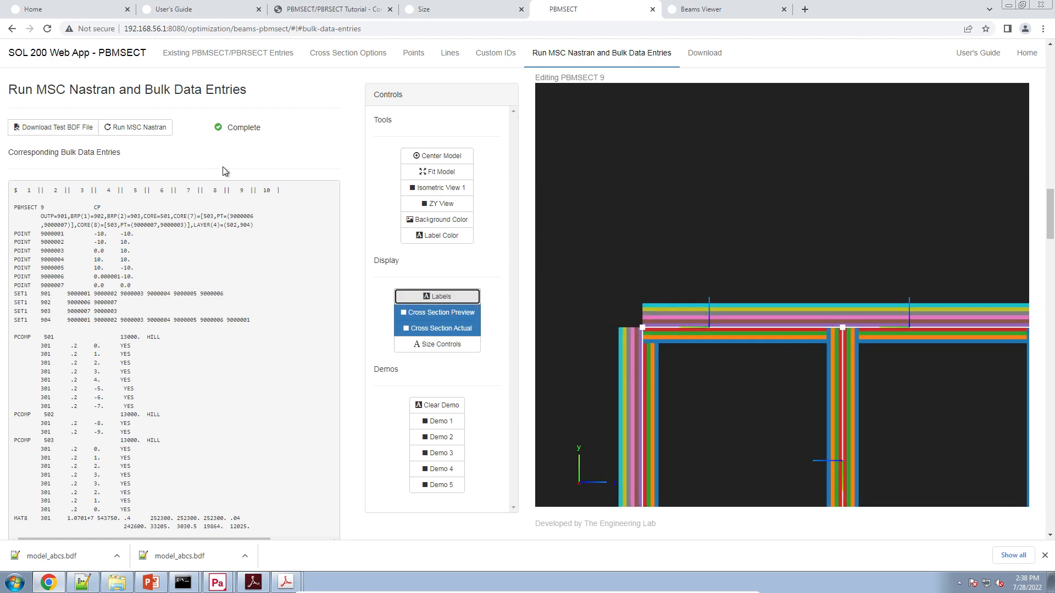
scroll(216, 225, "up", 6)
left_click(438, 297)
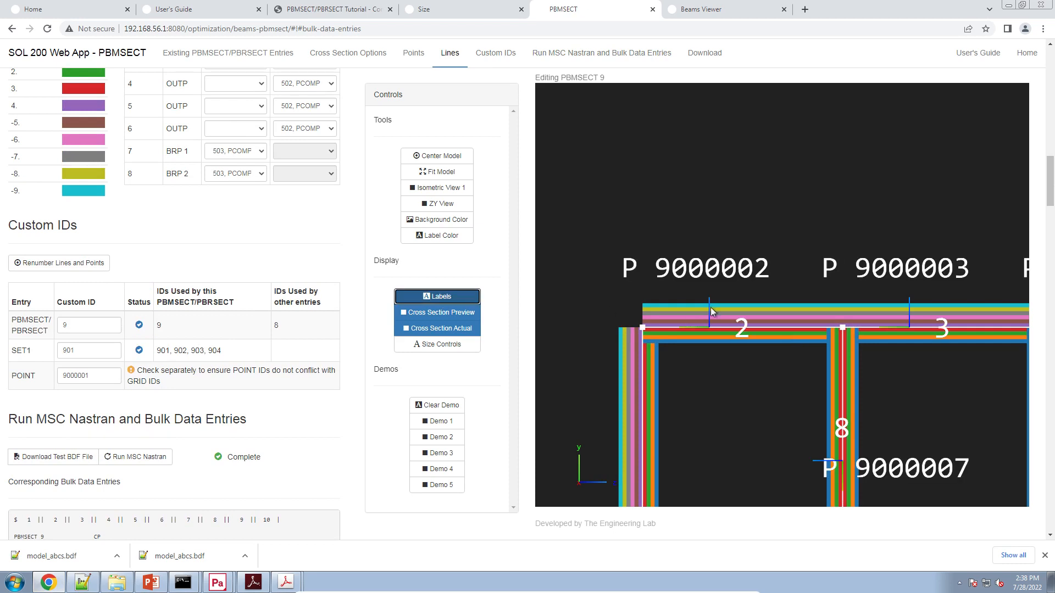
Renumber the lines and points of PBMSECT 9.
scroll(780, 301, "down", 1)
left_click(55, 263)
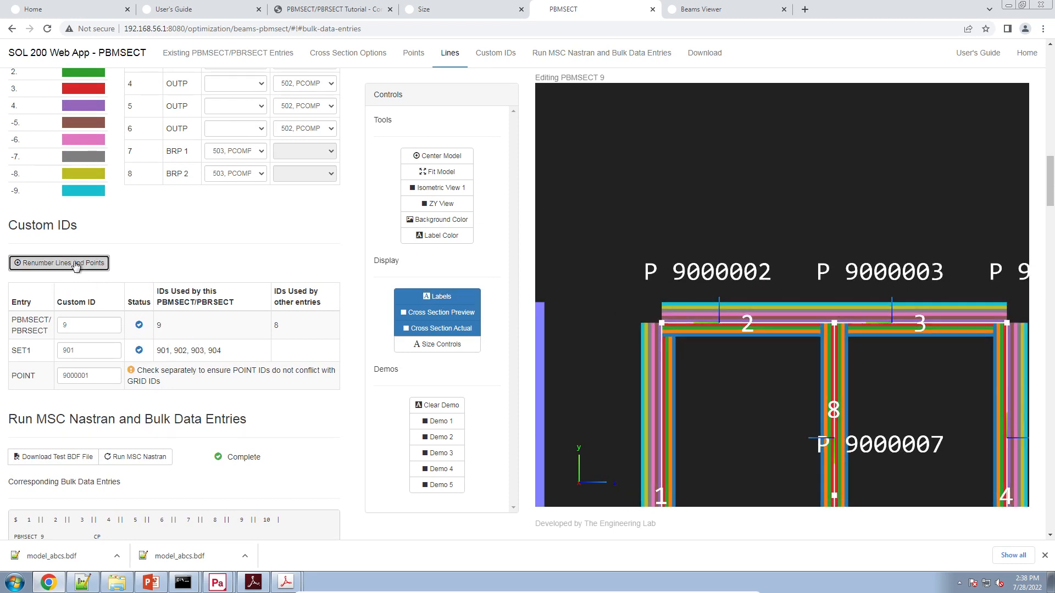
scroll(767, 353, "up", 1)
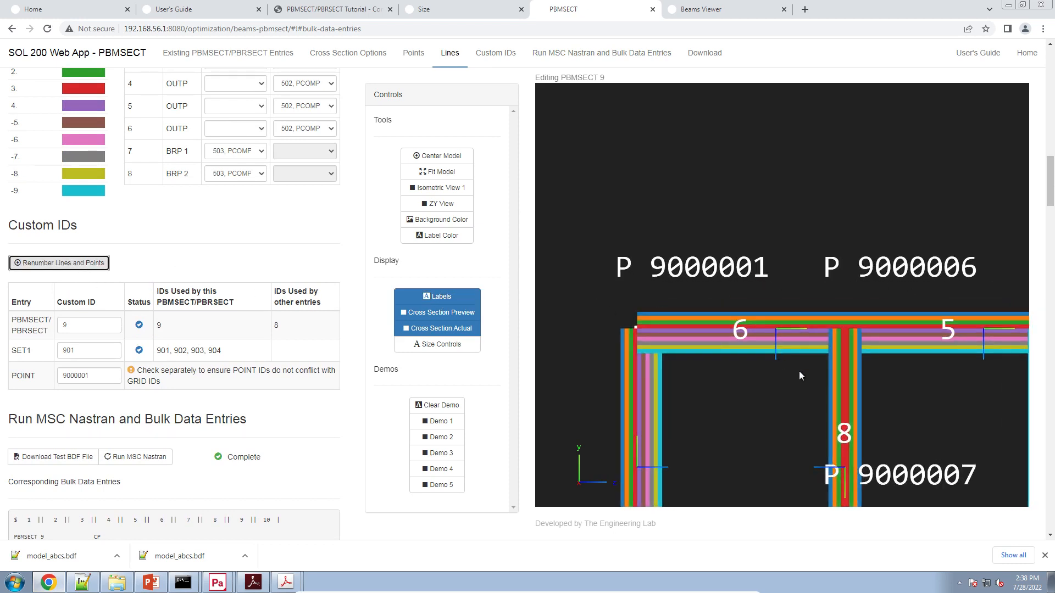
Examine how the plies of segments 6 and 8 meet, checking the outermost horizontal ply against the -9 entry in the colour legend.
scroll(746, 329, "up", 4)
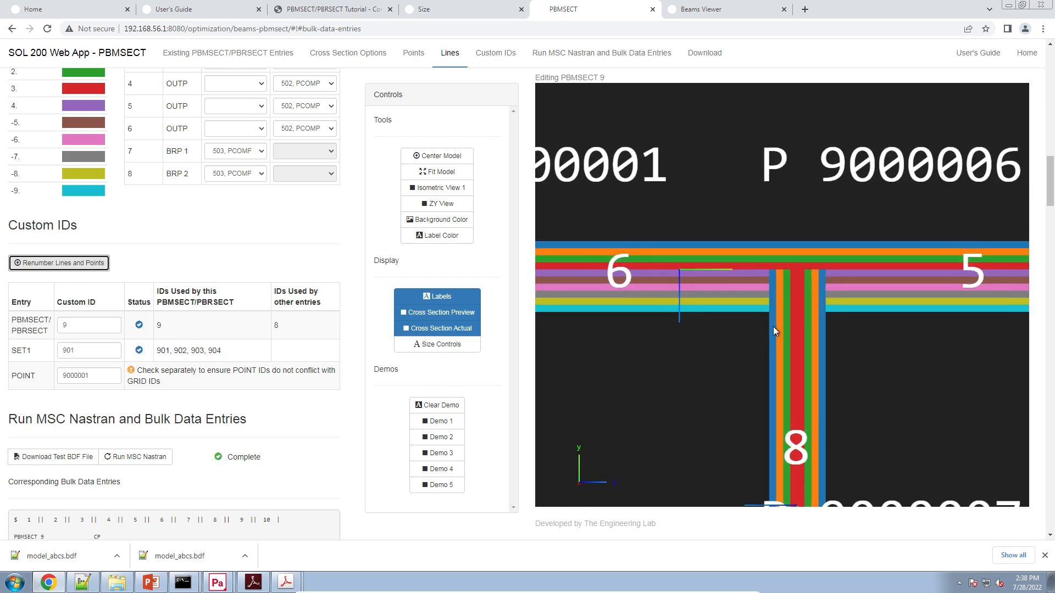
scroll(776, 318, "up", 2)
scroll(776, 319, "up", 1)
left_click_drag(775, 319, 749, 227)
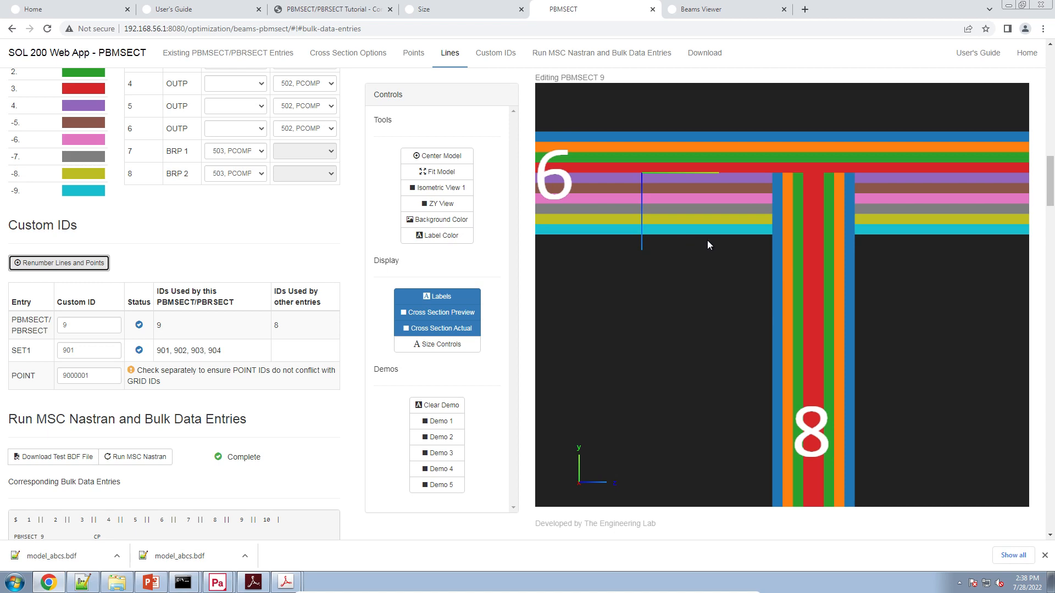
triple_click(17, 190)
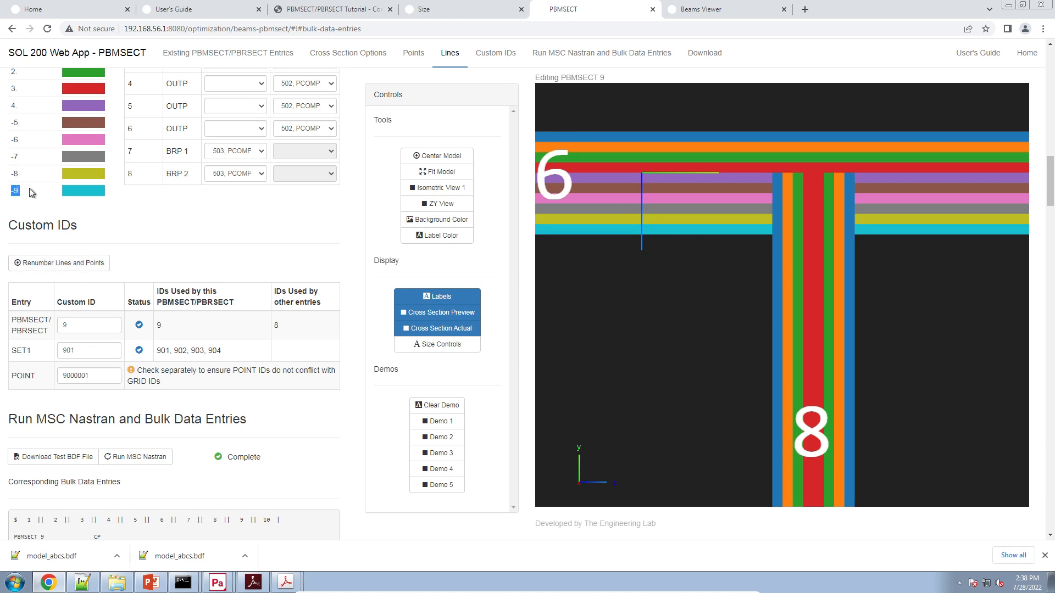
left_click_drag(738, 266, 716, 257)
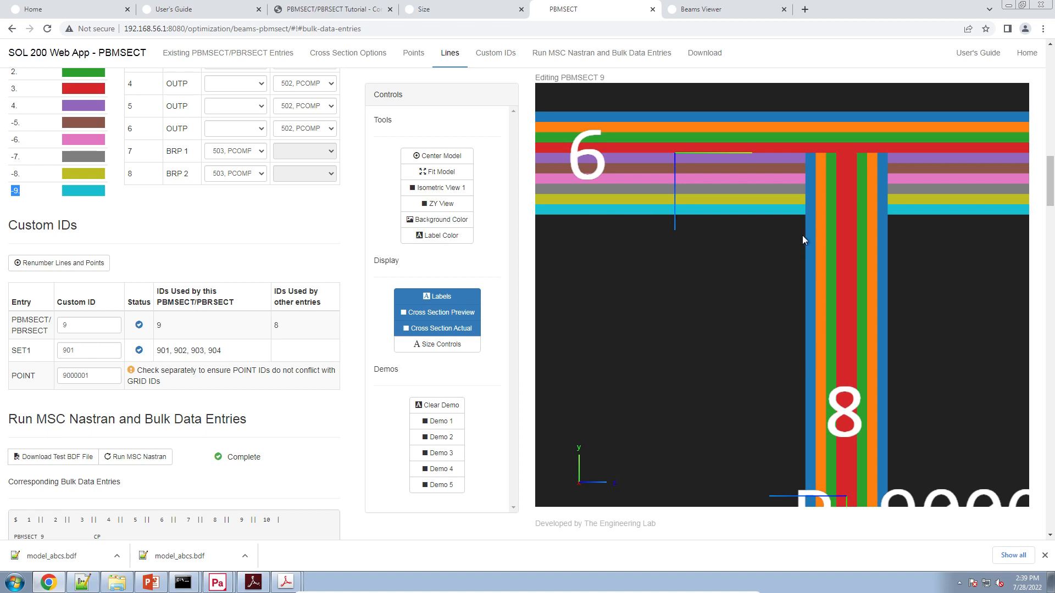
Switch to the Patran session with the yellow cross-section and examine the overlap at the web's upper joint again.
left_click(226, 582)
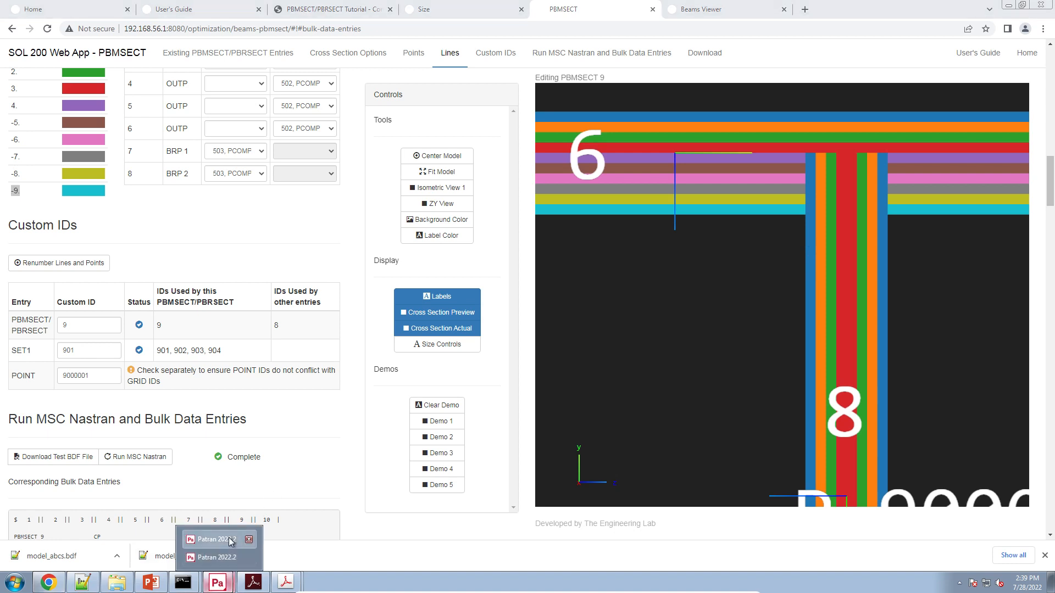
left_click(233, 538)
scroll(440, 350, "down", 4)
scroll(445, 353, "down", 4)
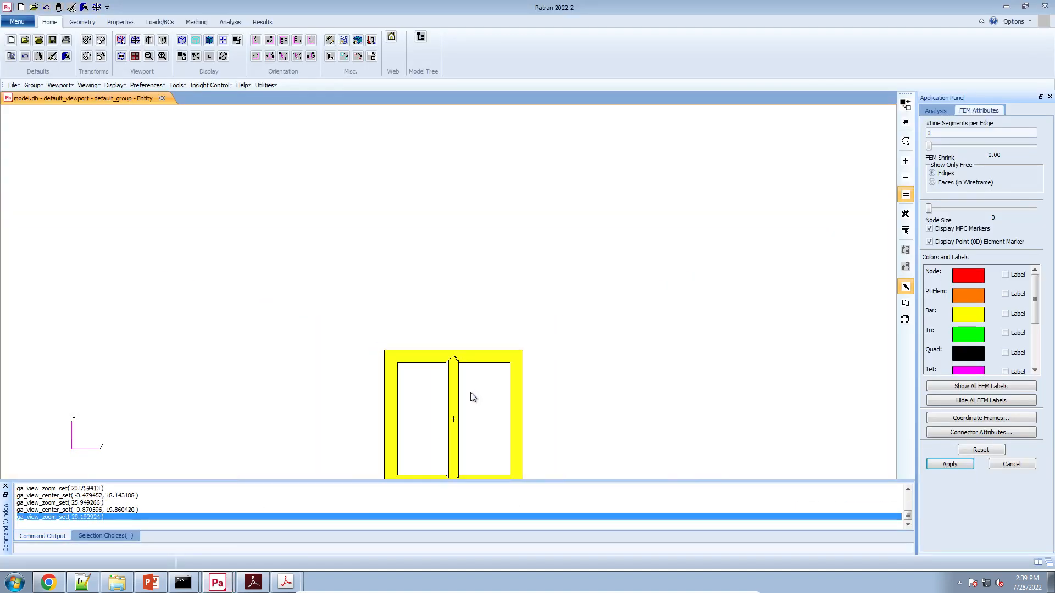
scroll(473, 395, "up", 2)
scroll(503, 238, "up", 3)
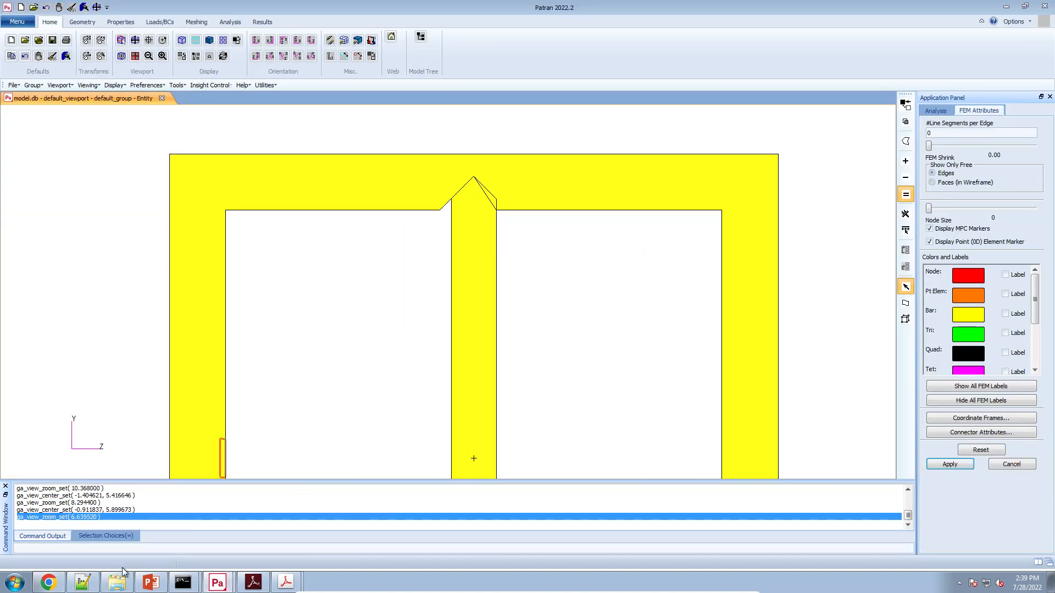
Return to the PBMSECT web app and run MSC Nastran on the renumbered section.
left_click(37, 588)
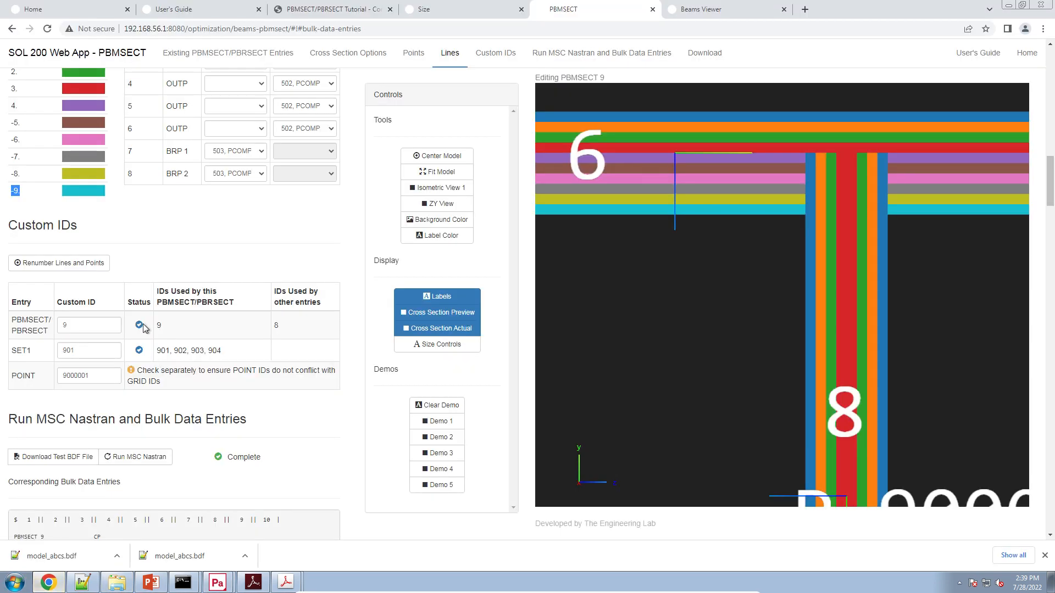
left_click(156, 454)
scroll(245, 448, "down", 5)
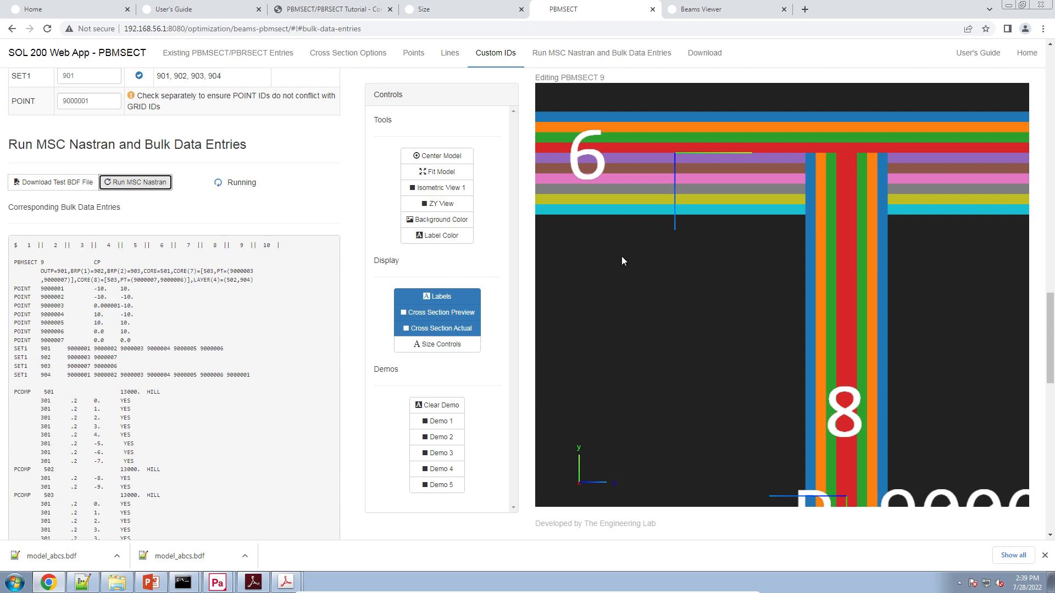
Inspect the actual cross-section's web joints at both ends in the ZY view and compare them with the Patran section.
left_click(440, 204)
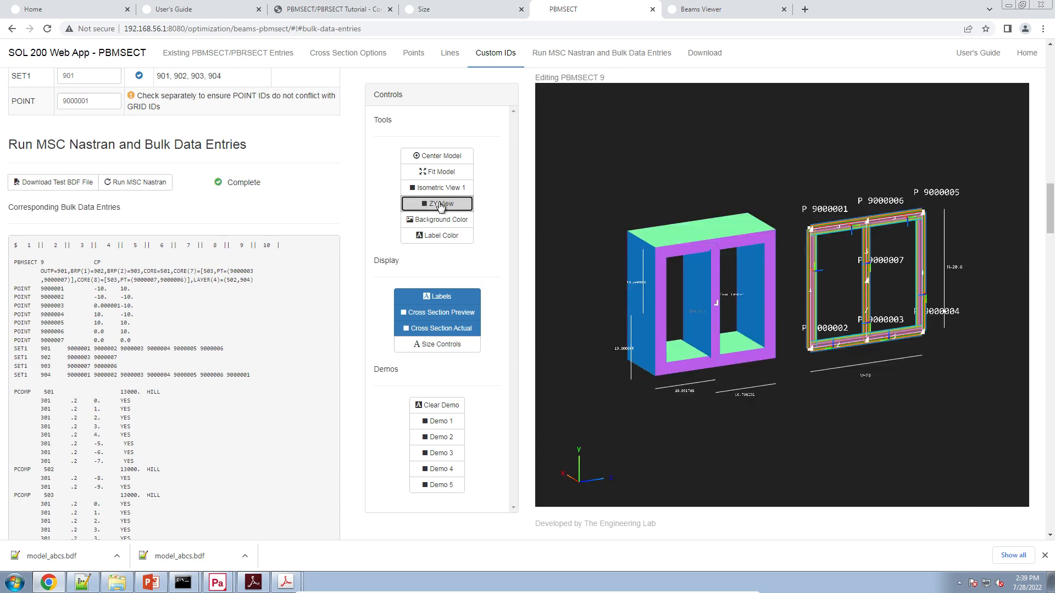
scroll(742, 268, "up", 5)
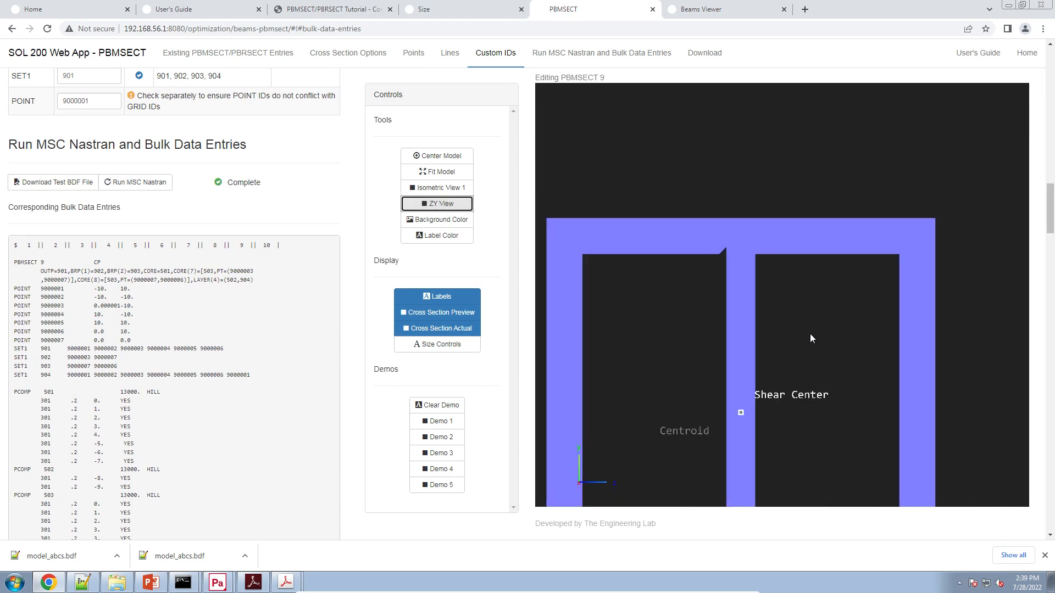
scroll(753, 300, "up", 5)
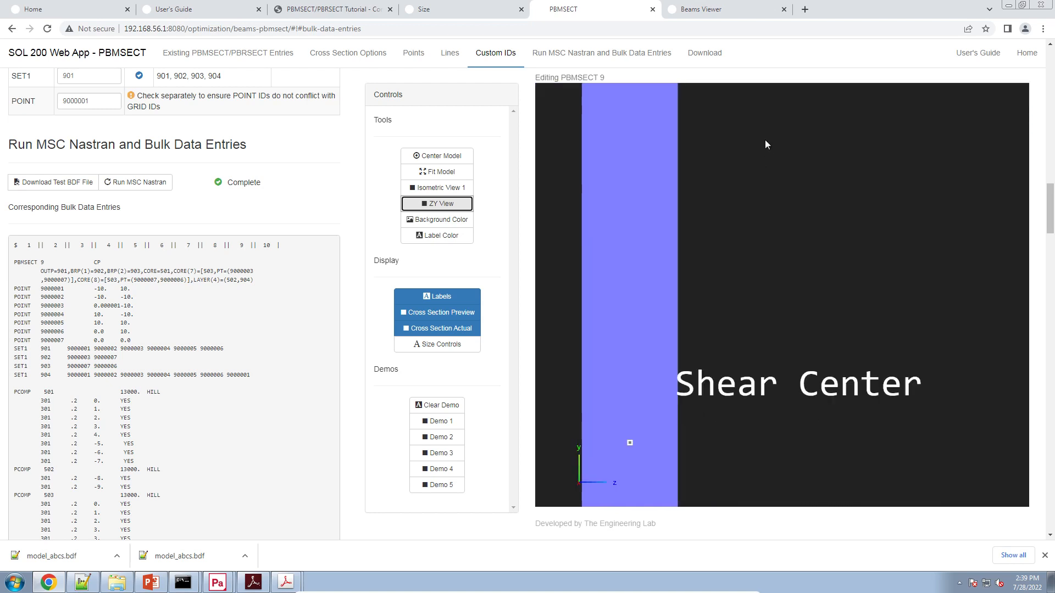
scroll(752, 242, "down", 2)
left_click_drag(760, 440, 771, 95)
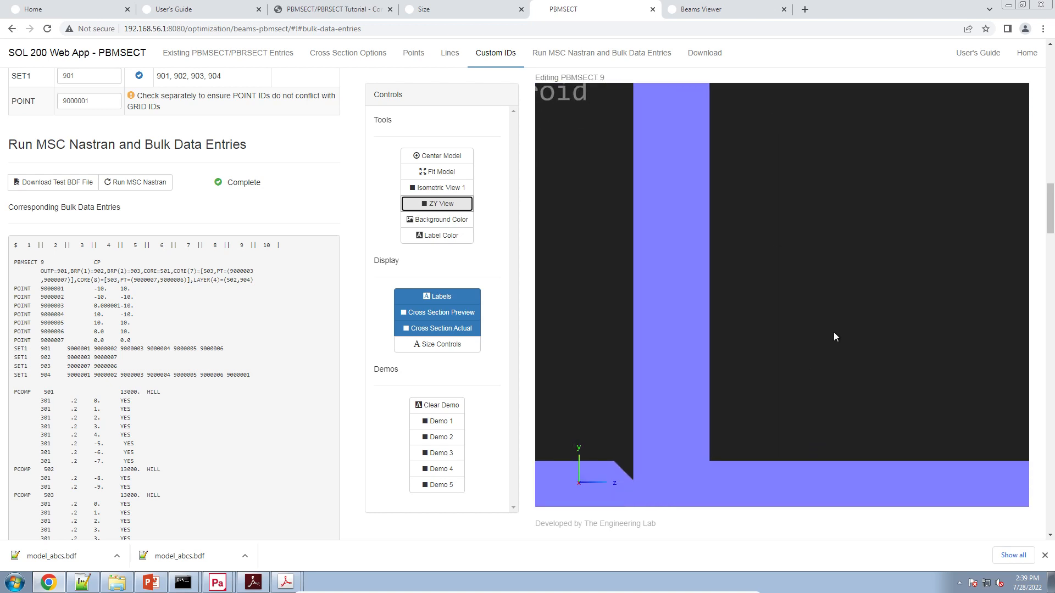
mouse_move(217, 581)
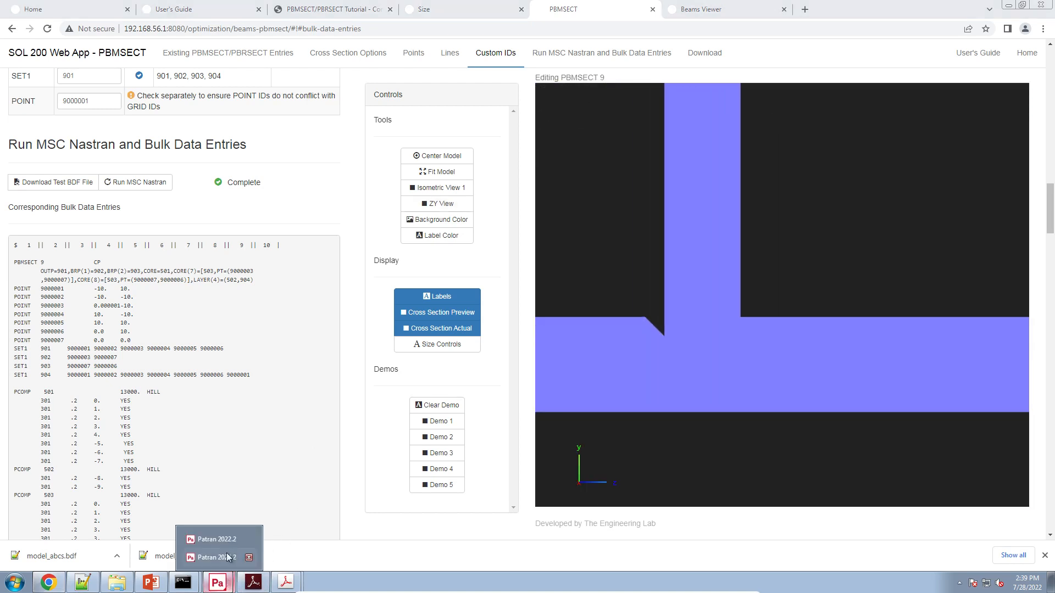
left_click(228, 558)
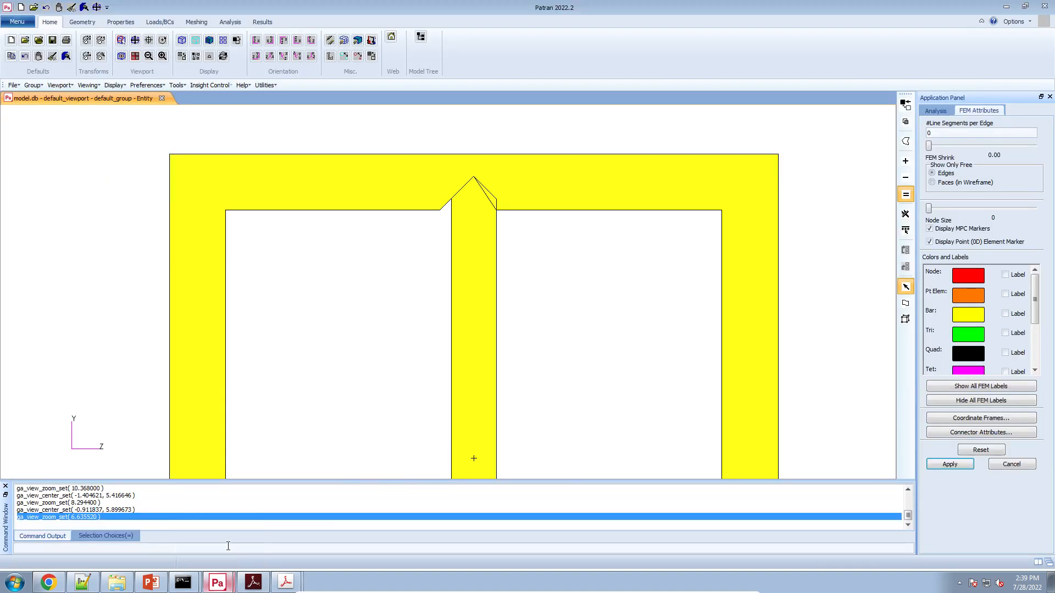
left_click(75, 584)
left_click(54, 583)
Examine the preview's ply layout where segment 8 meets segment 6.
left_click_drag(917, 322, 707, 388)
scroll(719, 376, "down", 3)
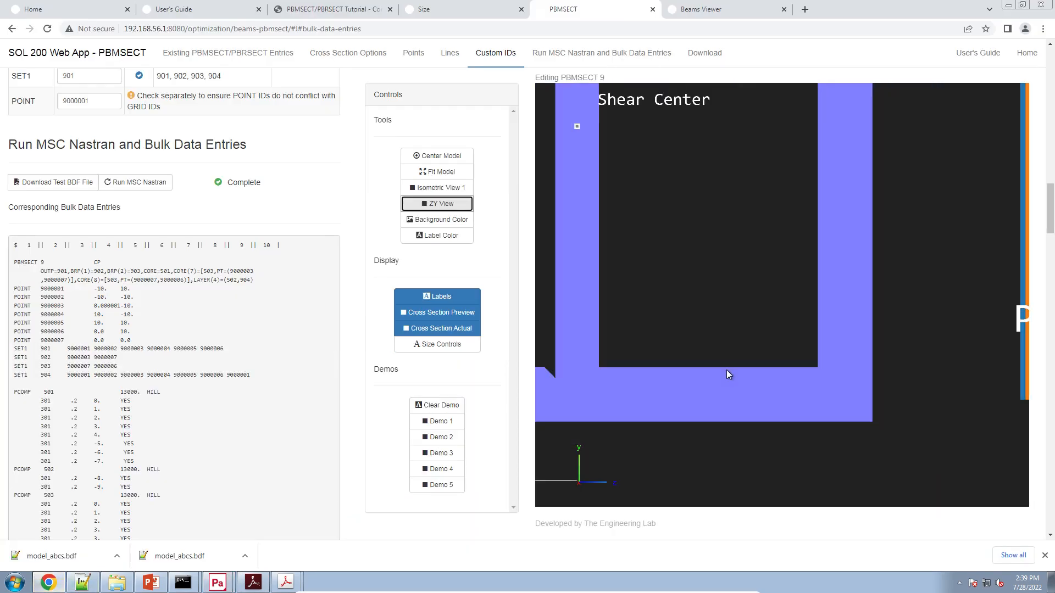
scroll(726, 370, "down", 3)
left_click_drag(936, 234, 727, 348)
scroll(829, 245, "up", 5)
left_click_drag(818, 234, 790, 354)
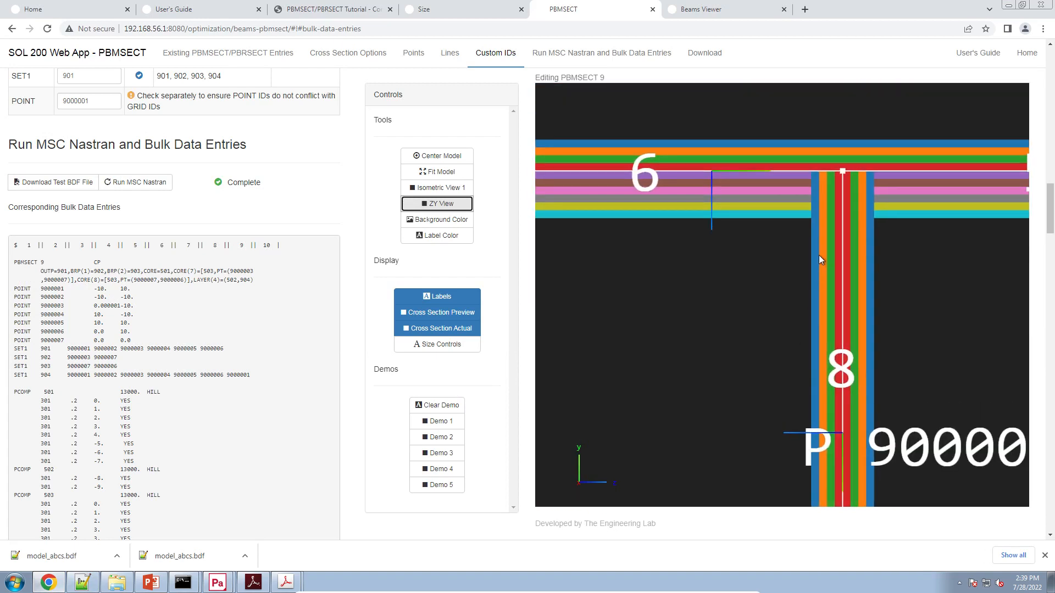
Fit the whole model in the view and renumber the lines and points once more.
left_click(270, 247)
scroll(266, 258, "up", 4)
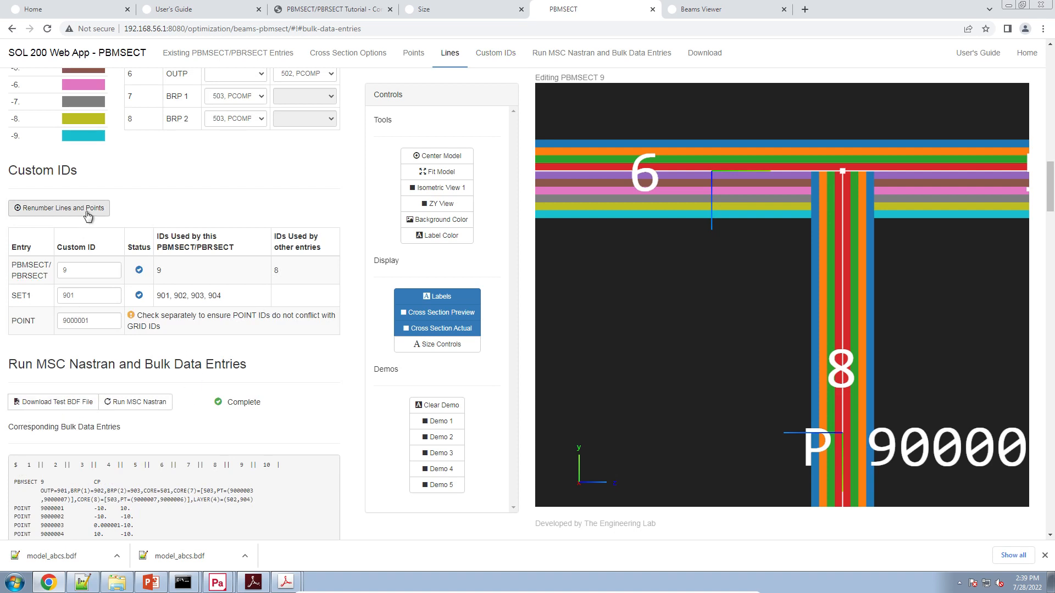
left_click(459, 173)
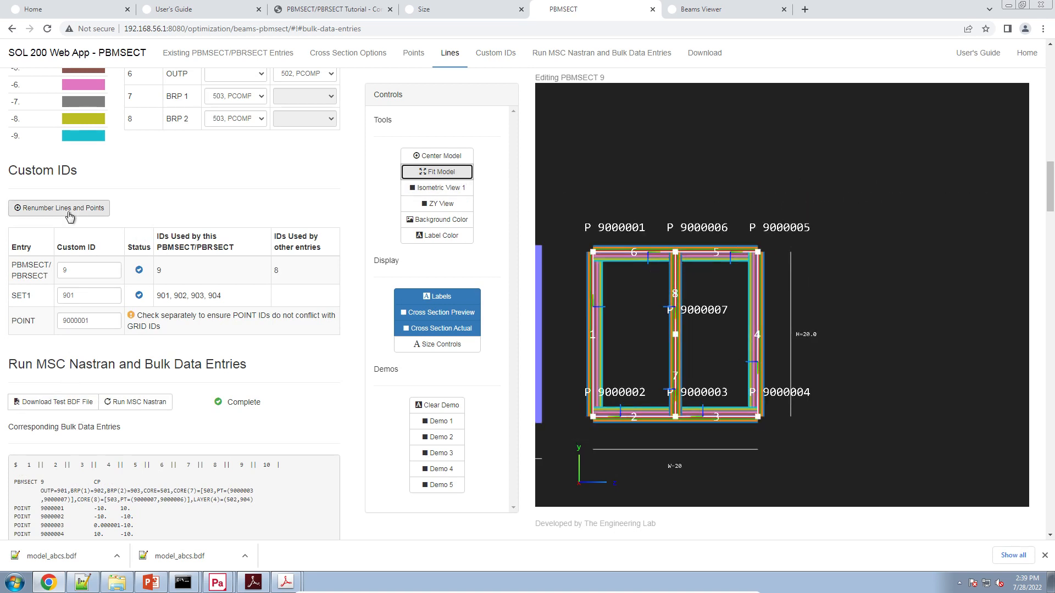
left_click(36, 209)
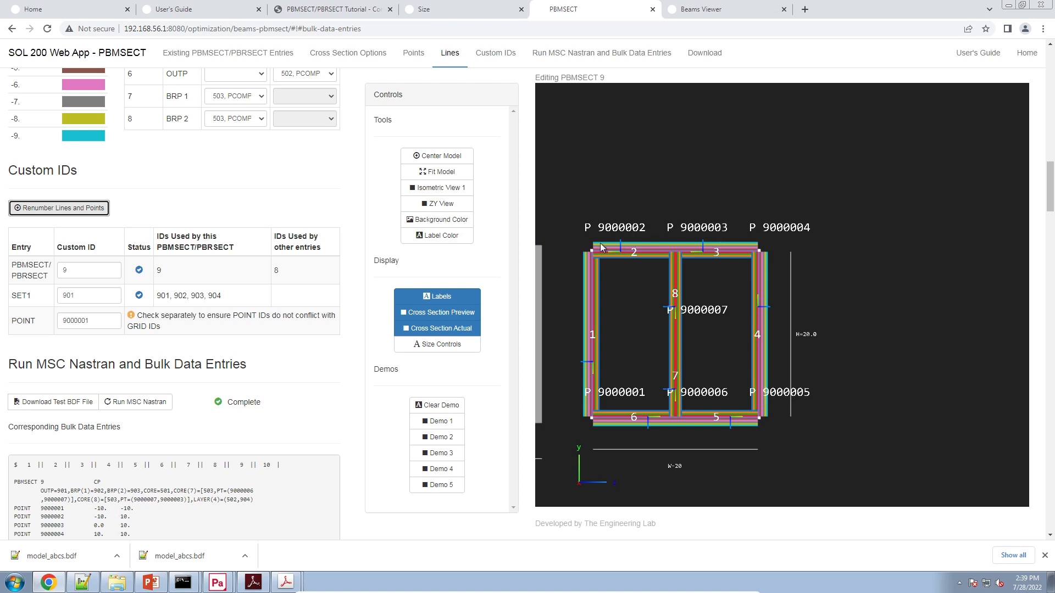
Run MSC Nastran on the renumbered section and inspect the preview's plies where segment 8 meets segments 2 and 3 in the ZY view.
left_click(135, 402)
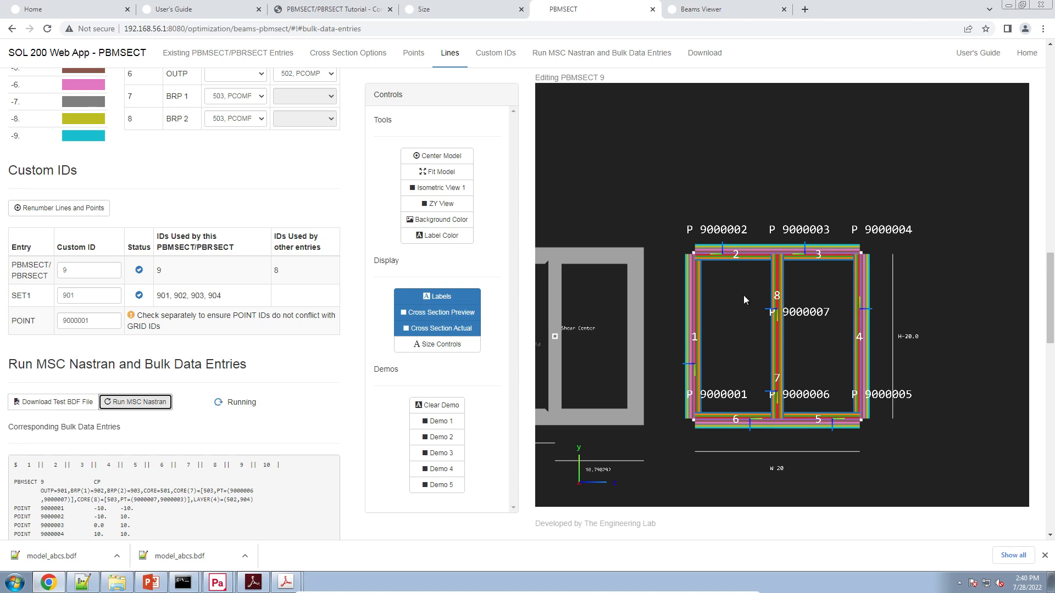
left_click_drag(766, 292, 735, 307)
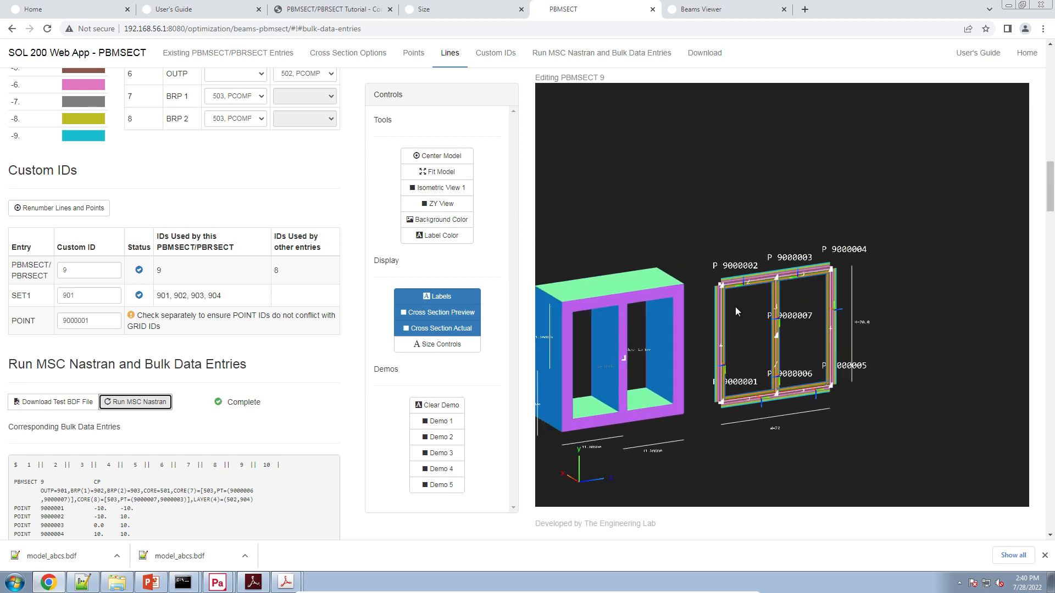
left_click(434, 203)
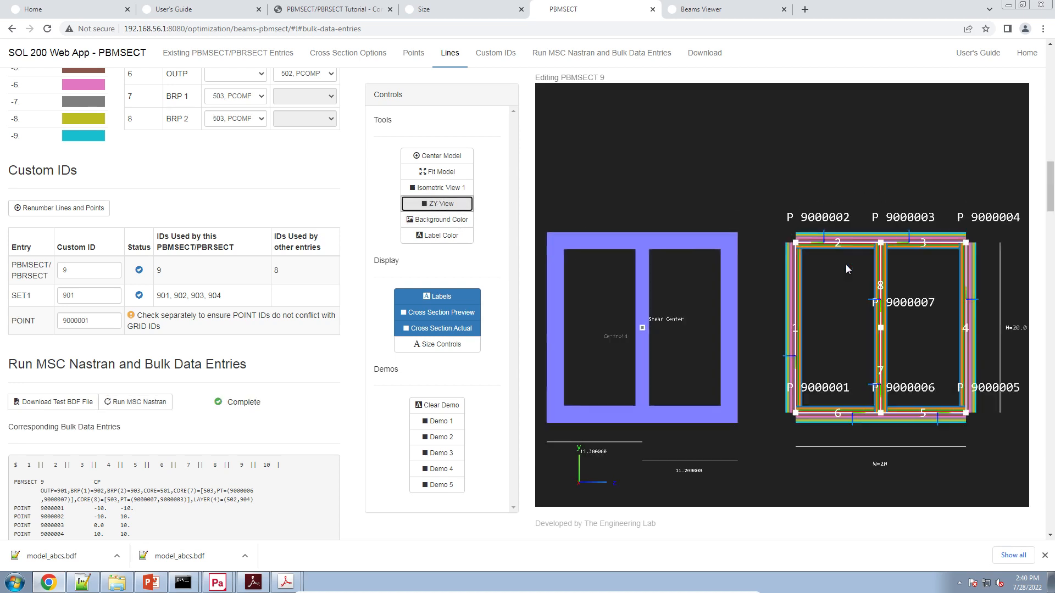
scroll(845, 265, "up", 10)
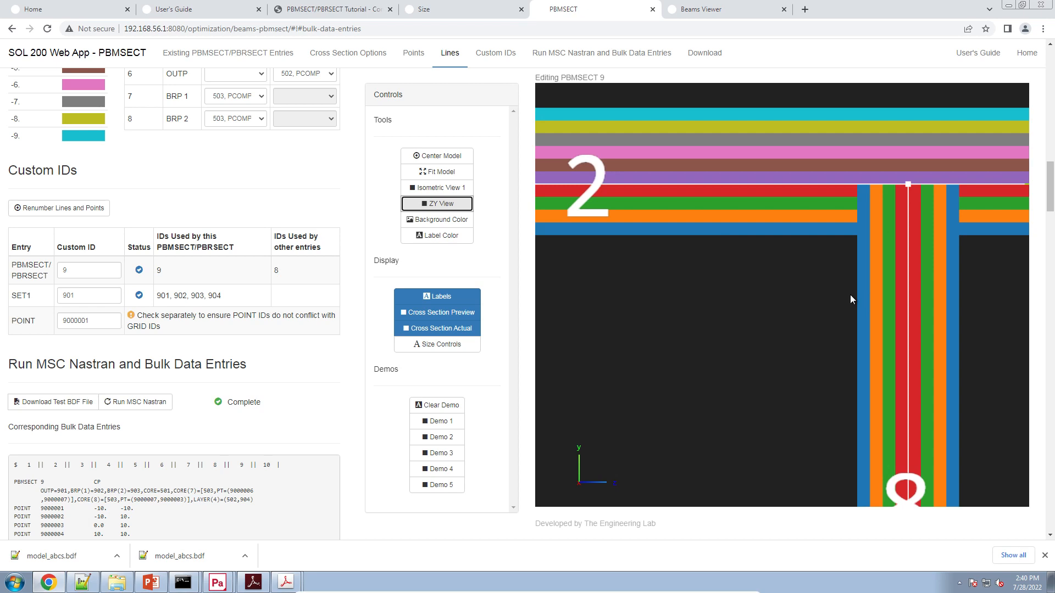
scroll(718, 359, "down", 8)
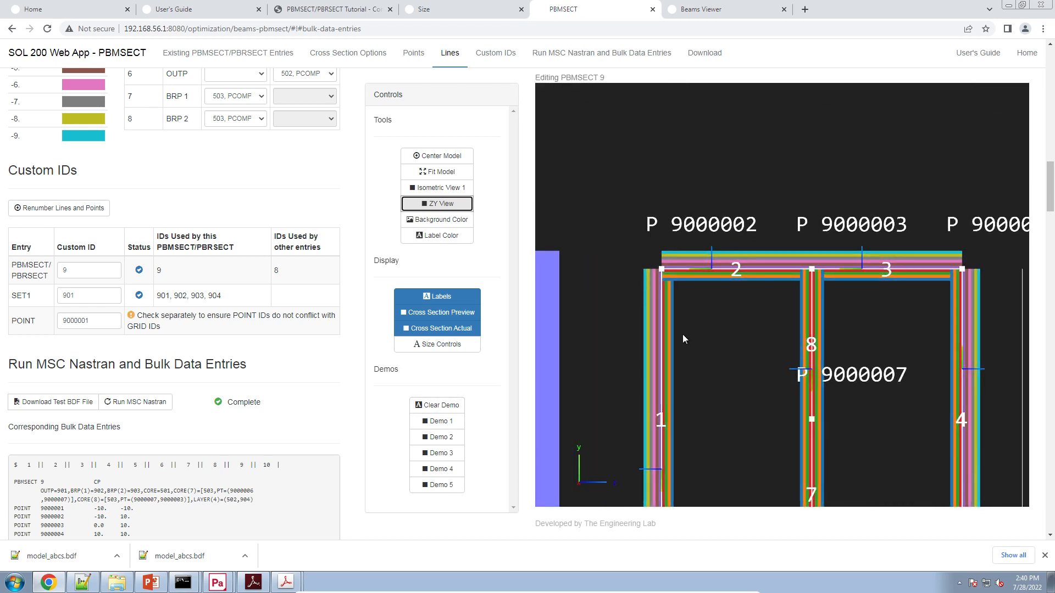
Download the updated BDF files containing the edited PBMSECT 9 entry.
left_click(315, 384)
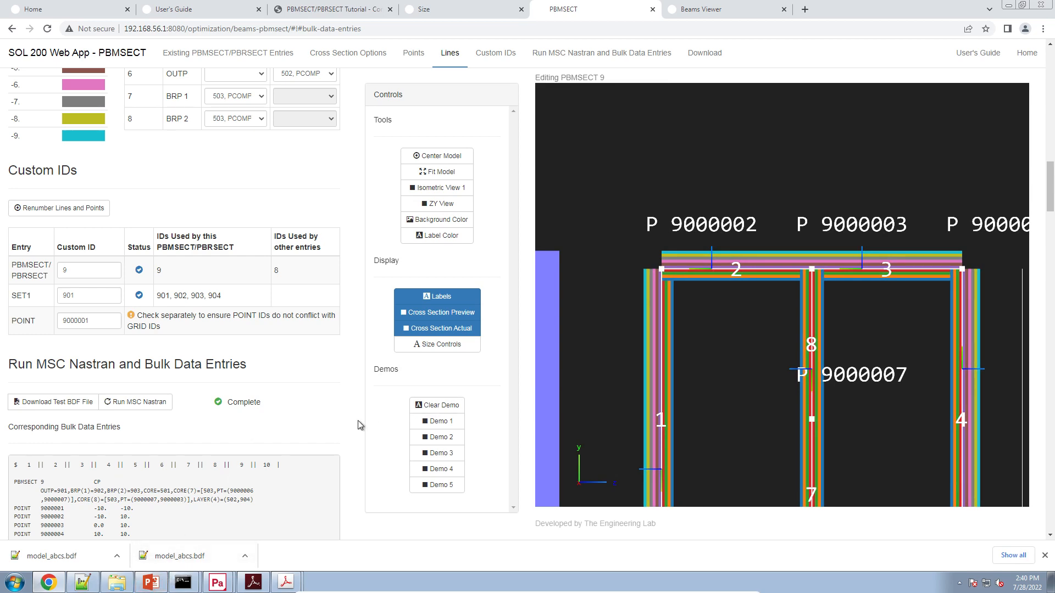
scroll(357, 424, "down", 15)
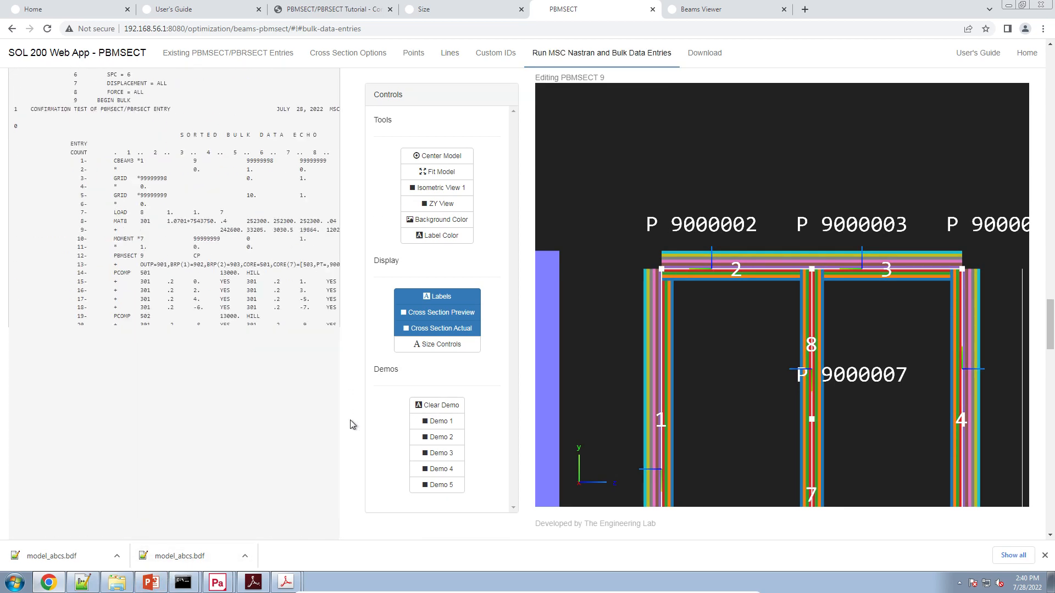
scroll(353, 425, "down", 15)
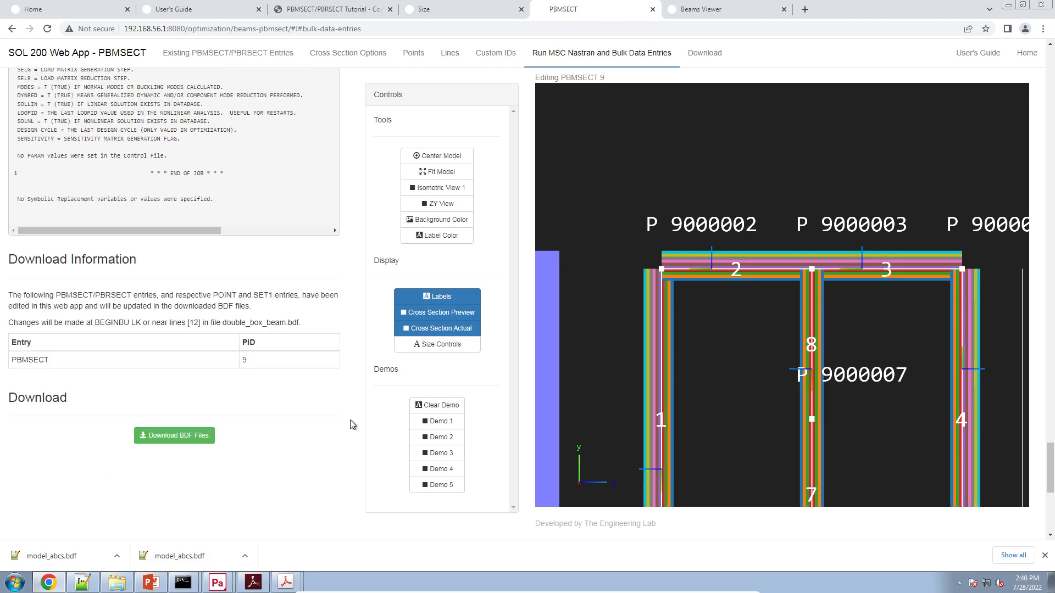
left_click(174, 435)
Extract nastran_working_directory.zip in the Downloads folder and open the extracted double_box_beam.bdf in Notepad++.
left_click(128, 583)
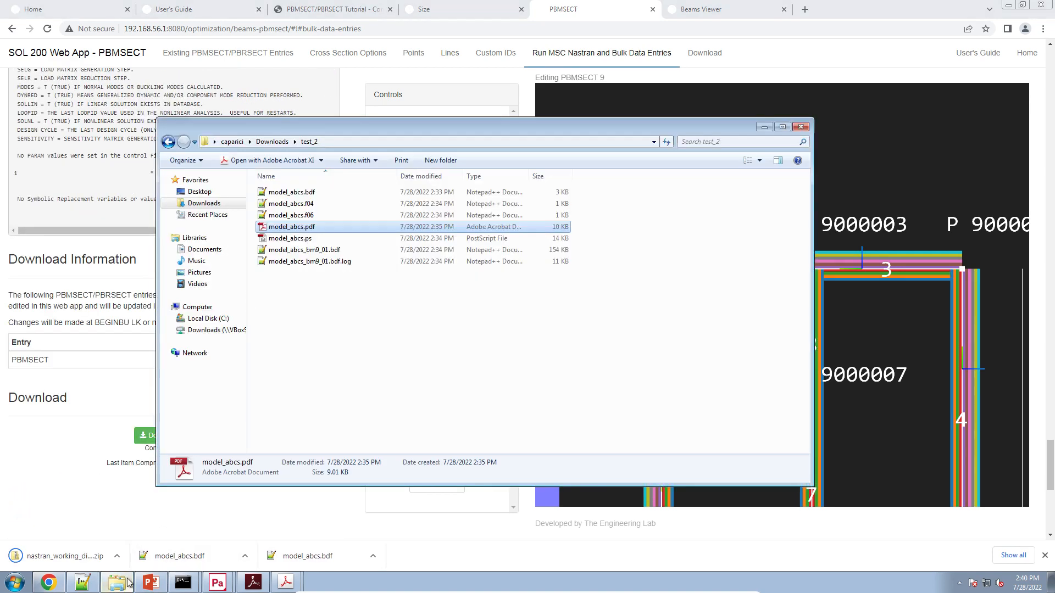
left_click(201, 203)
left_click(341, 228)
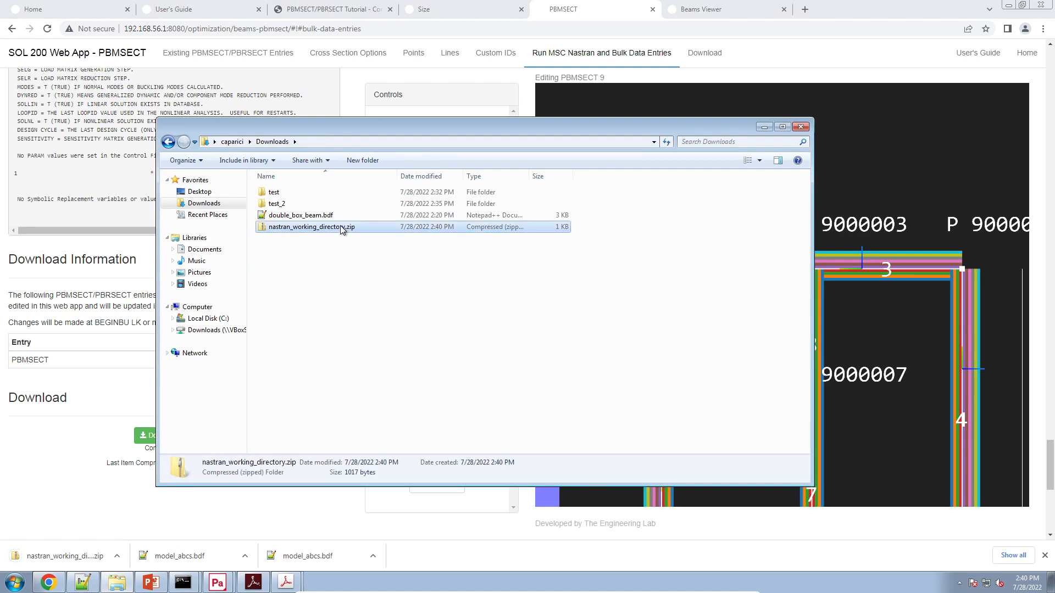
right_click(340, 227)
left_click(379, 256)
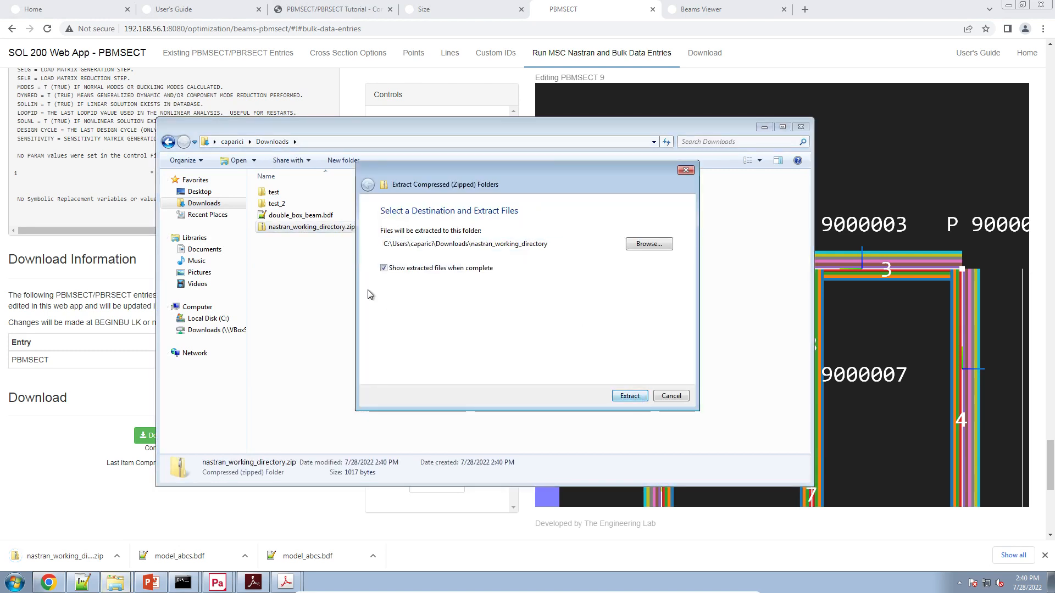
double_click(324, 201)
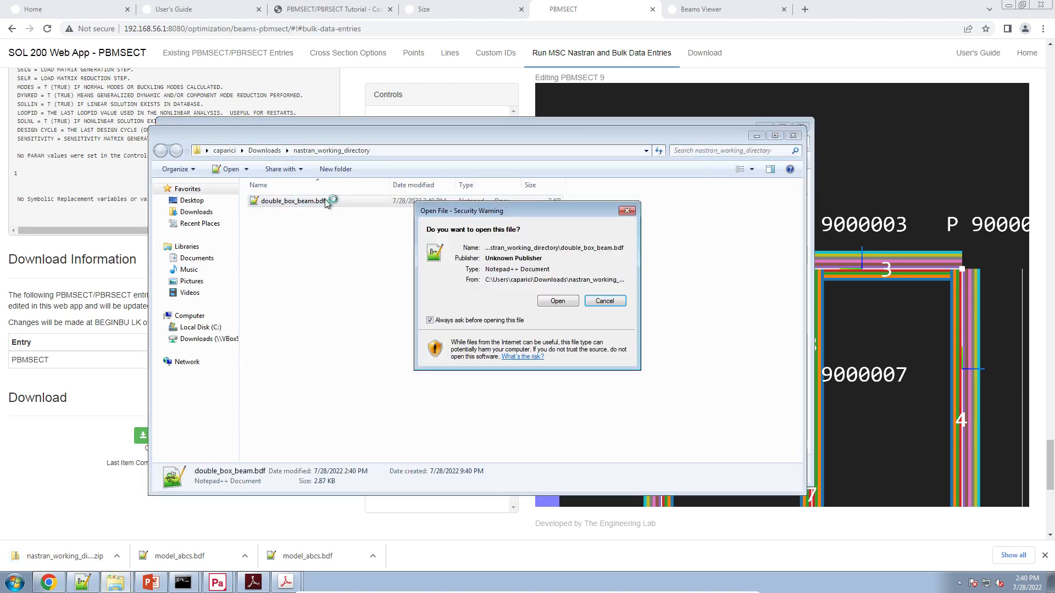
left_click(561, 302)
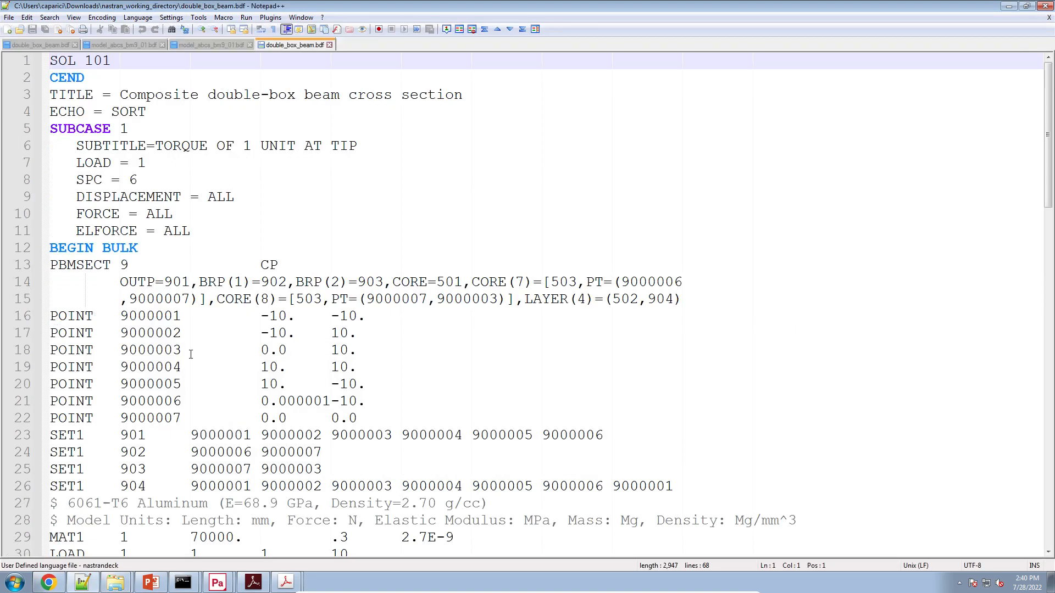
Examine the CBEAM3 entry in double_box_beam.bdf for the property ID it references.
left_click(190, 354)
scroll(190, 354, "down", 8)
left_click(101, 213)
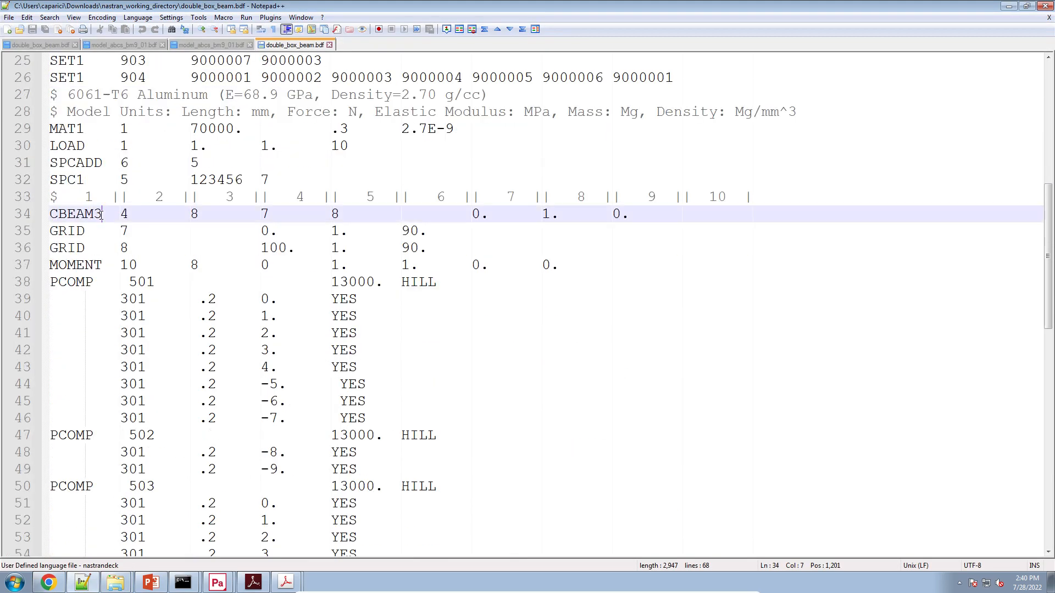
scroll(126, 247, "up", 2, "ctrl")
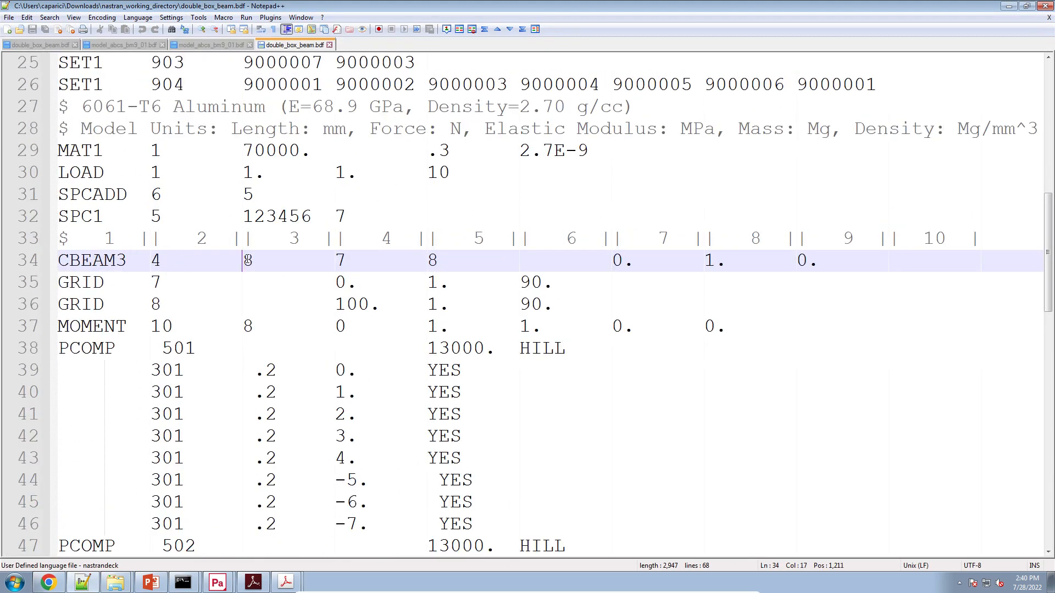
left_click_drag(247, 260, 260, 260)
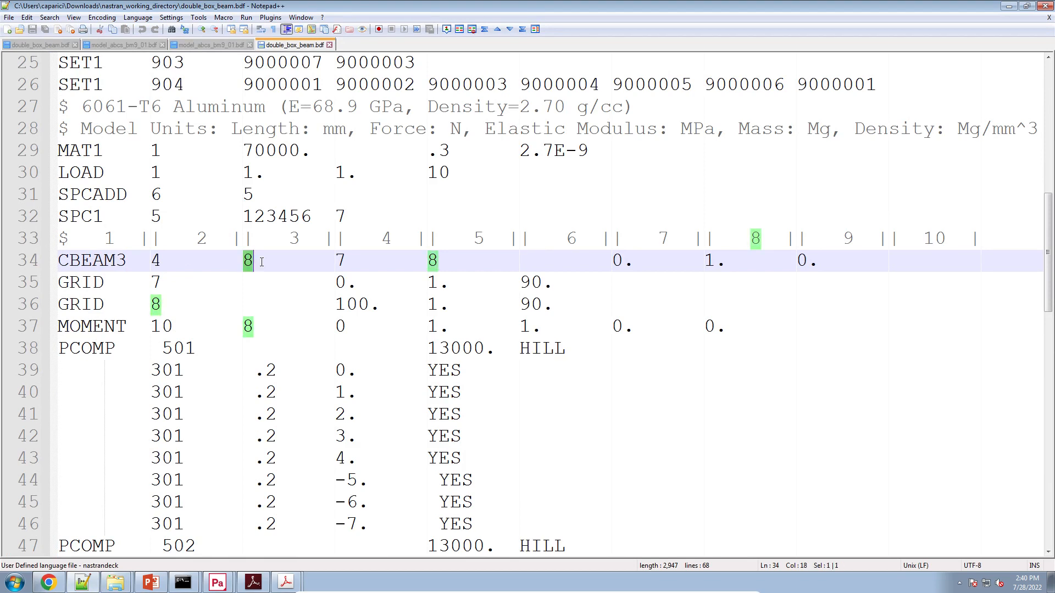
key("shift+Right")
scroll(254, 220, "down", 5)
scroll(254, 268, "up", 3)
scroll(254, 268, "up", 9)
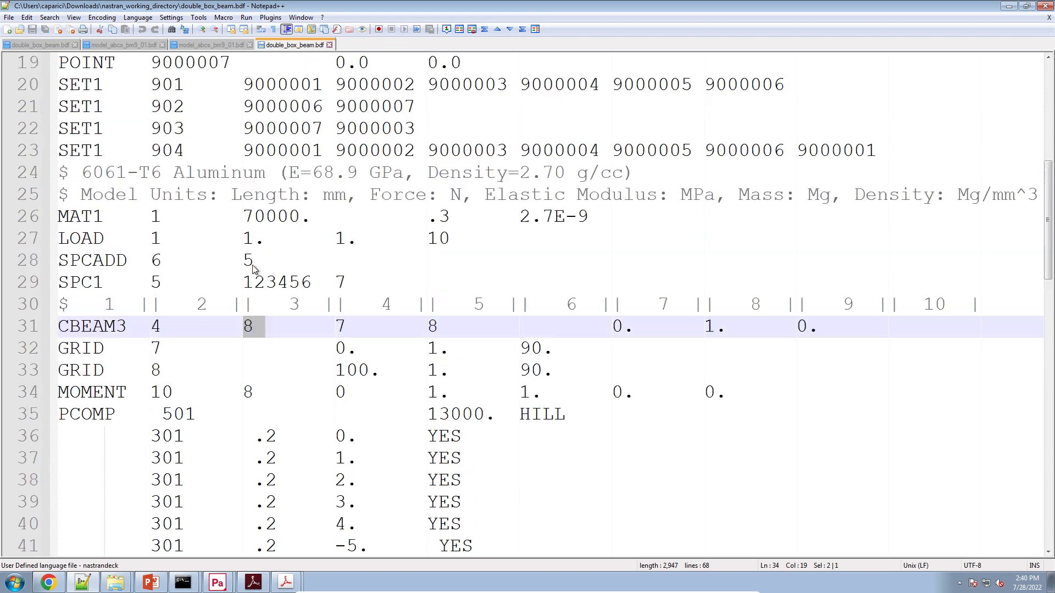
Set the PBEAM3 entry's property ID to 88 near the end of the file.
scroll(255, 268, "down", 1)
scroll(254, 268, "down", 15)
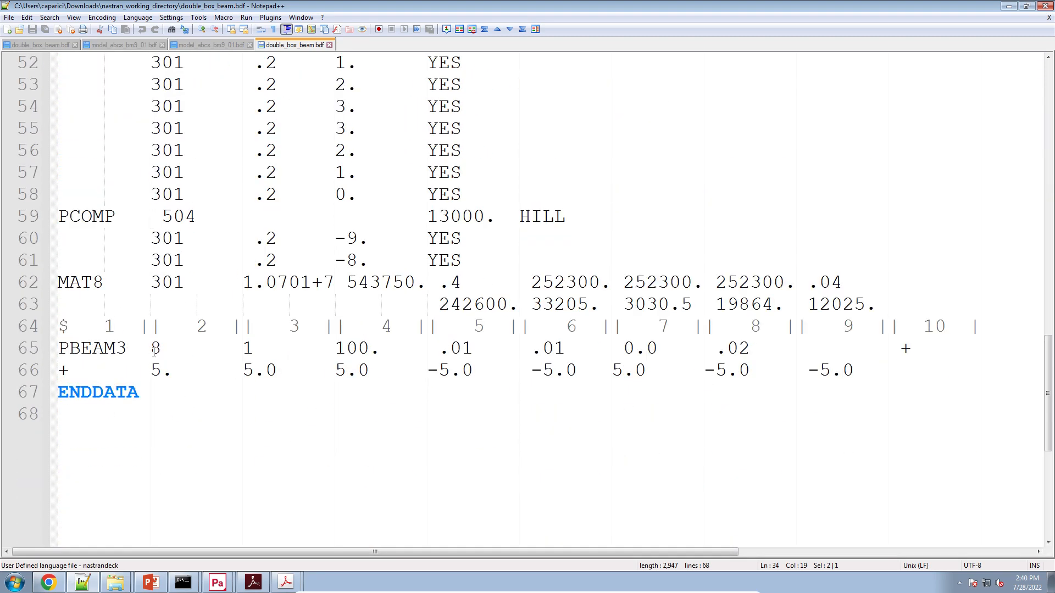
left_click_drag(154, 352, 169, 350)
left_click(160, 350)
type("8")
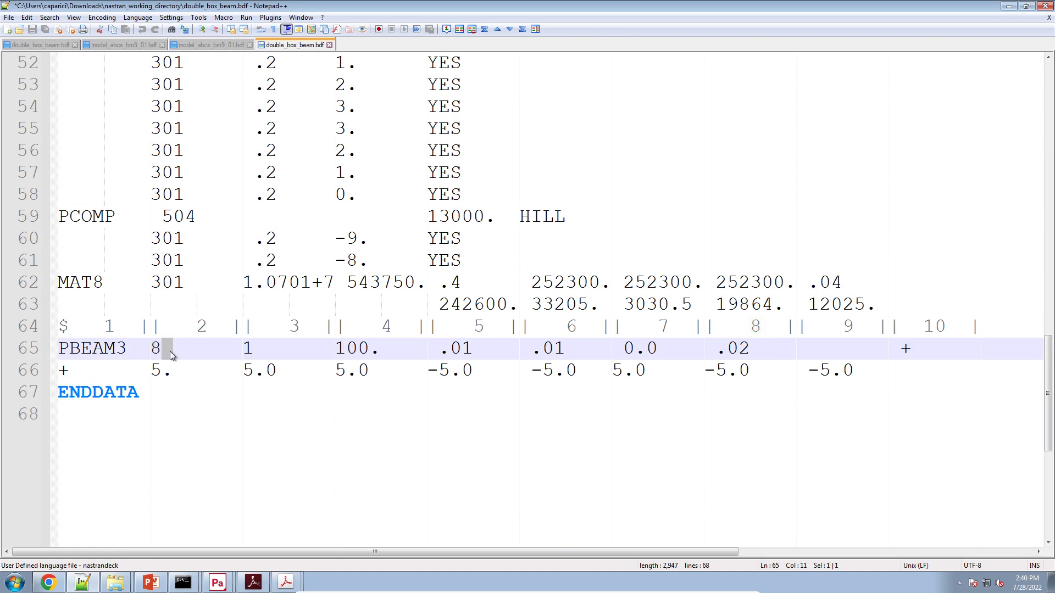
Check the CBEAM3 entry's property ID, set the PBMSECT entry's ID to 8 to match, and save the file.
scroll(168, 350, "up", 13)
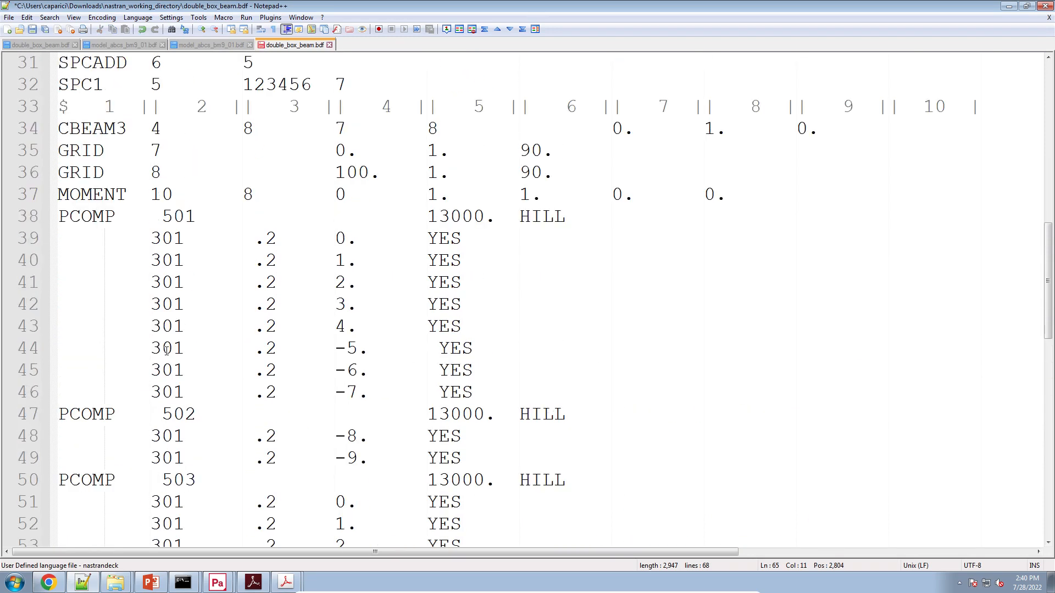
scroll(165, 341, "down", 3)
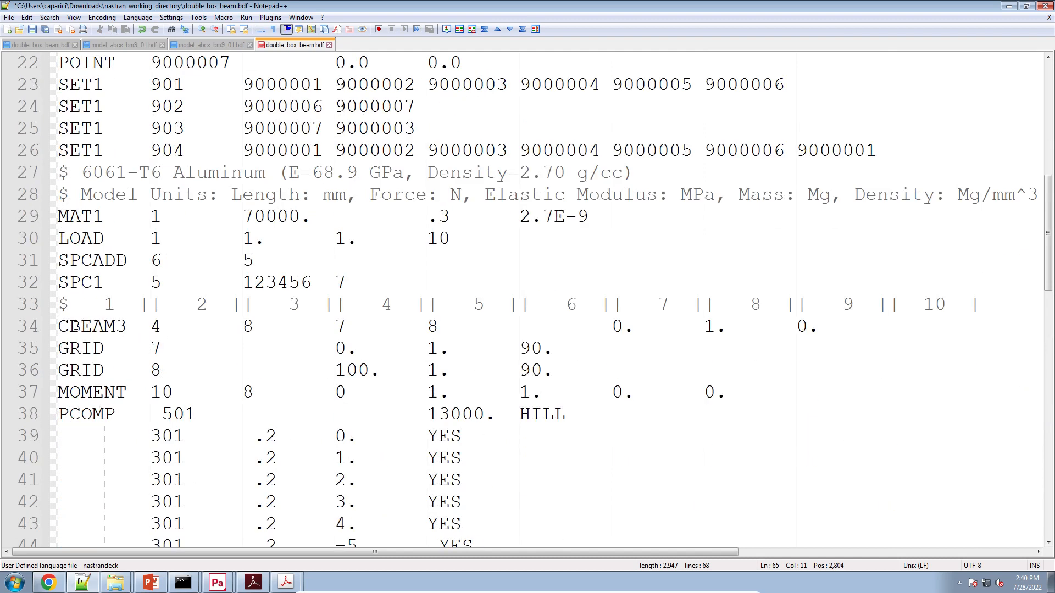
left_click_drag(59, 326, 246, 326)
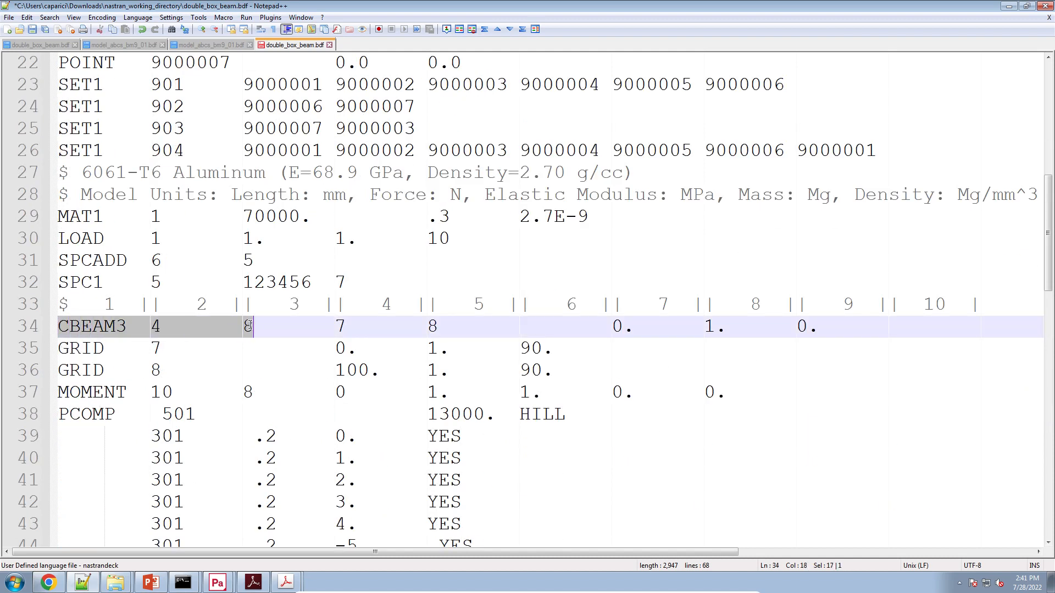
double_click(249, 328)
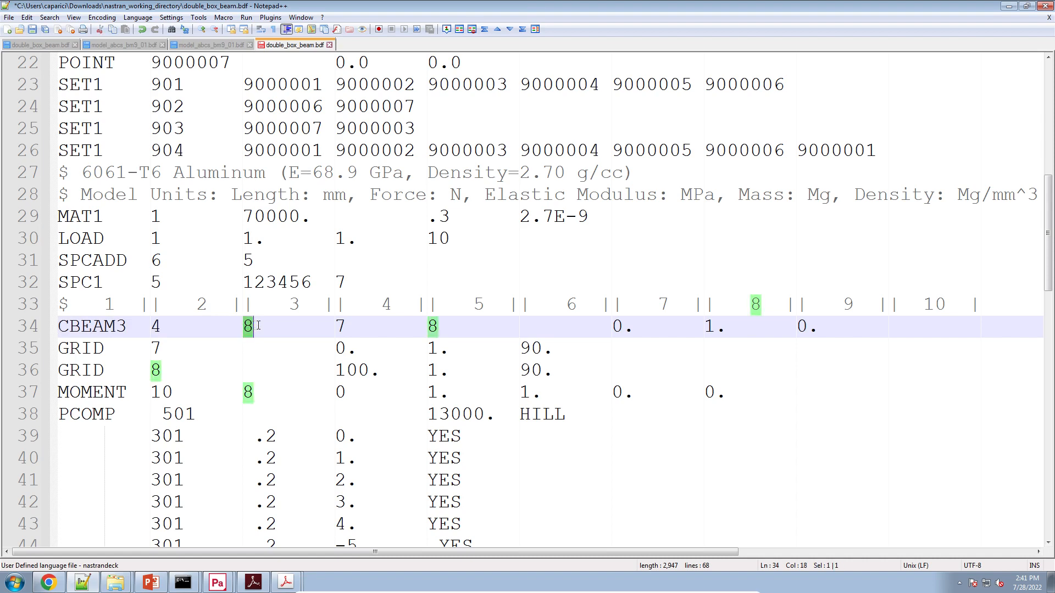
left_click(244, 327)
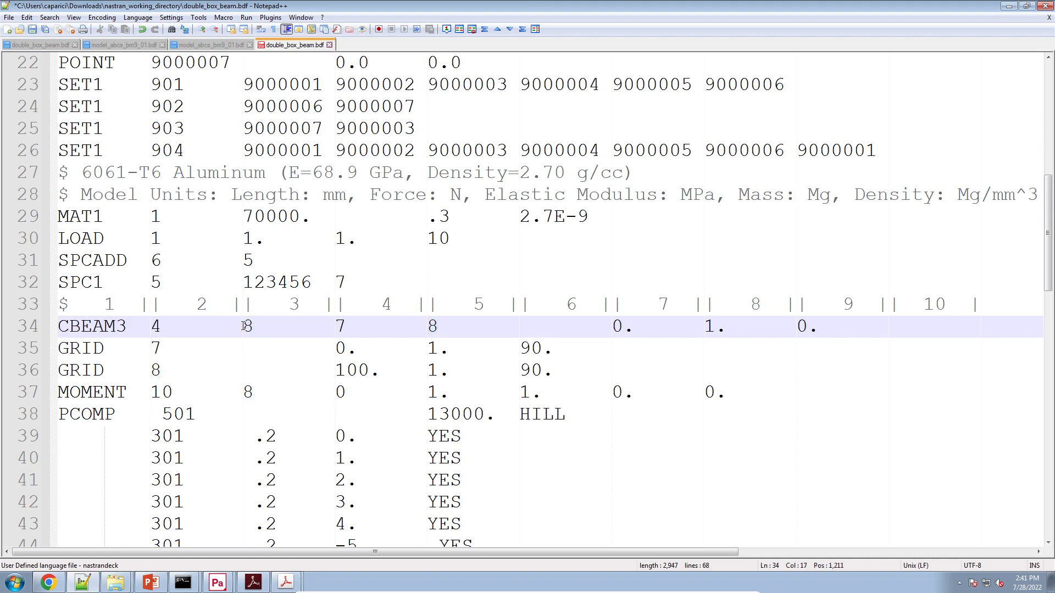
double_click(244, 326)
scroll(242, 327, "up", 6)
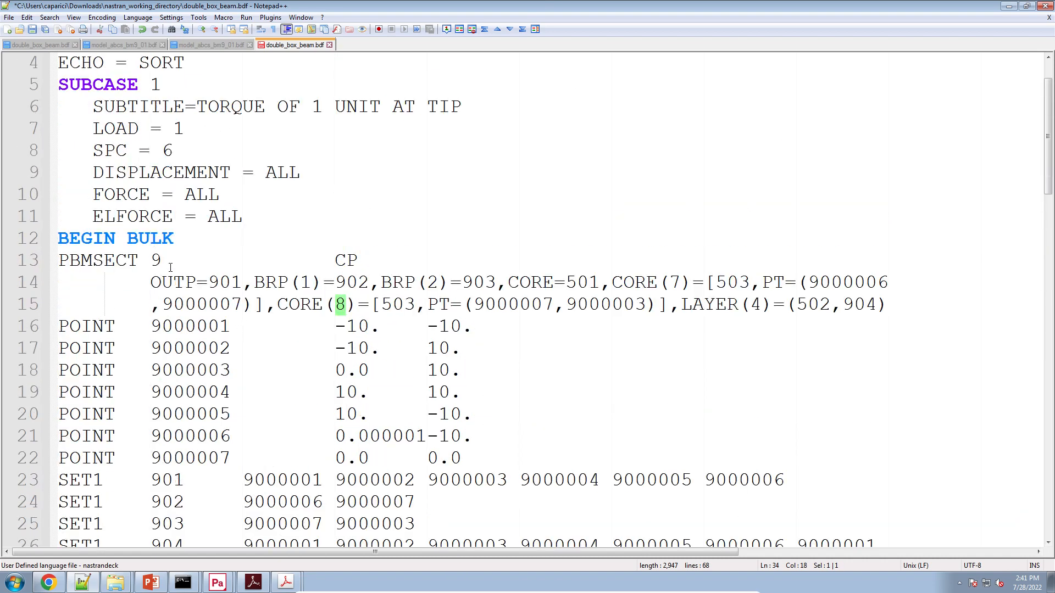
double_click(156, 259)
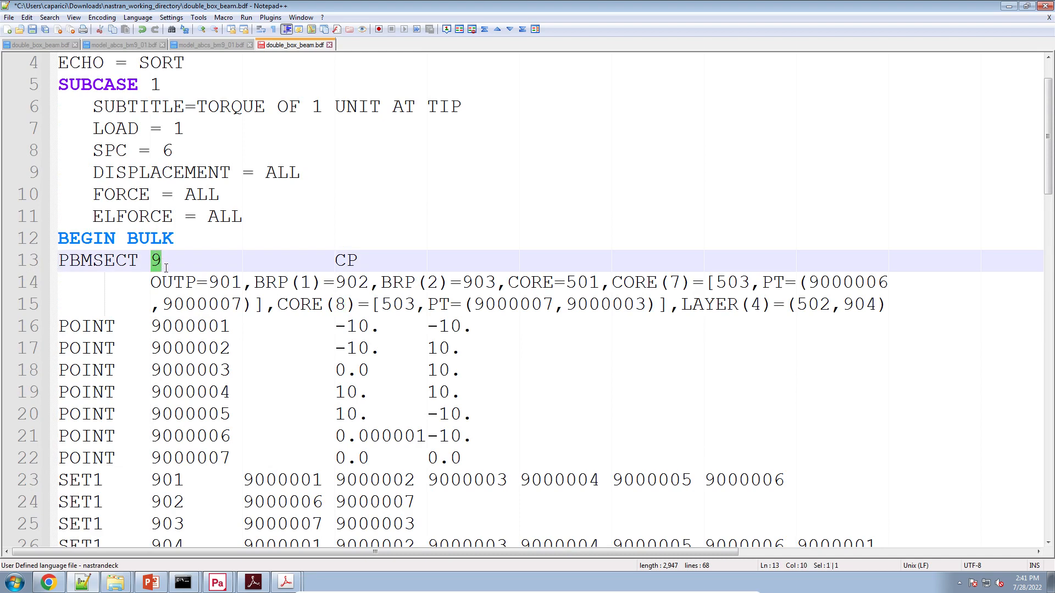
type("8")
key("ctrl+s")
Review the file's PBMSECT, POINT and SET1 entries and the CBEAM3 entry below them.
scroll(166, 267, "down", 4)
scroll(166, 267, "up", 4)
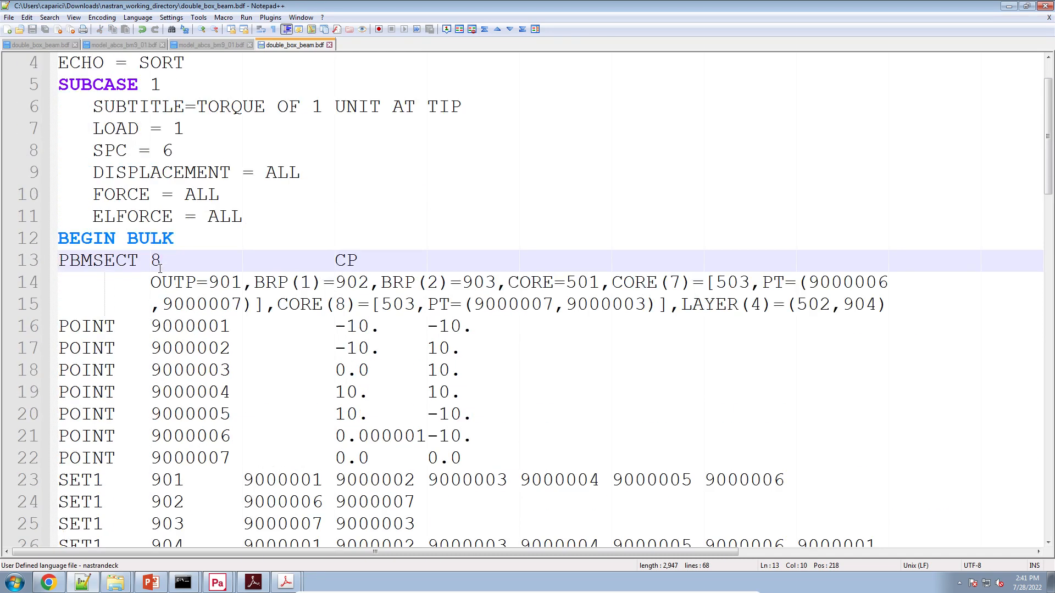
left_click_drag(82, 261, 858, 420)
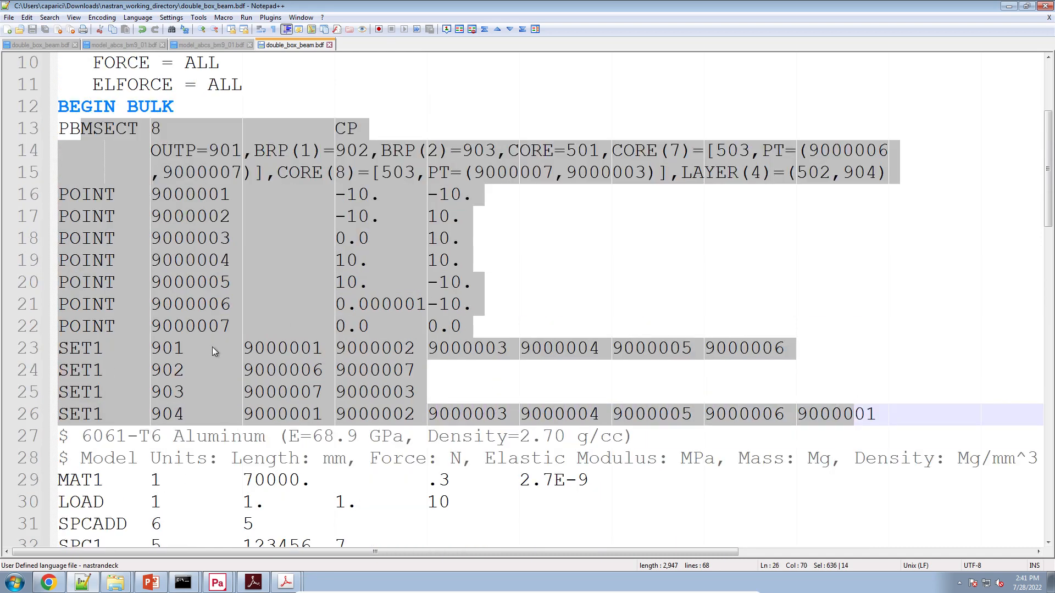
scroll(192, 391, "down", 4)
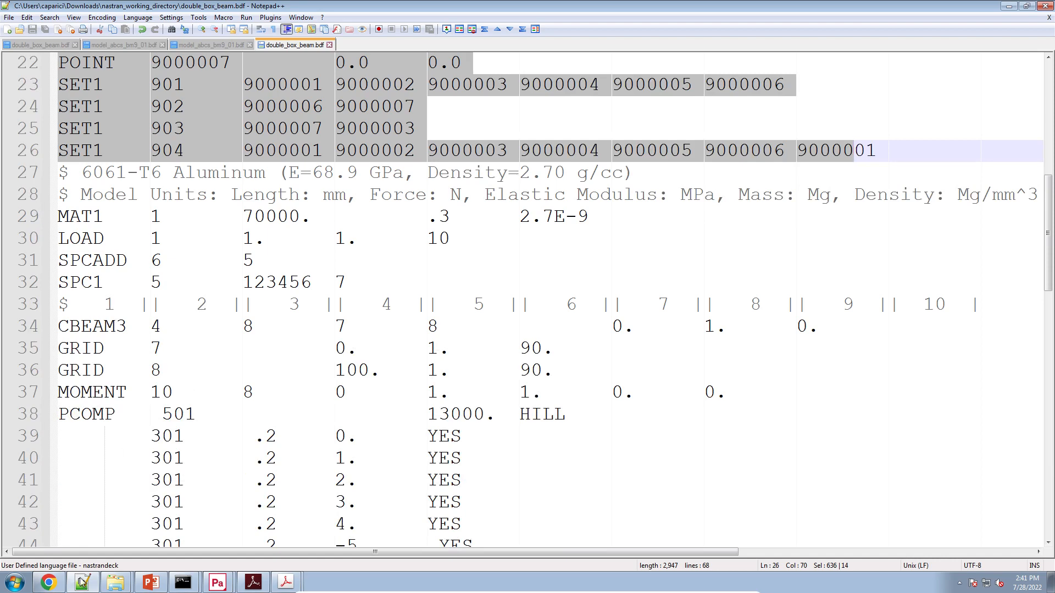
Run MSC Nastran 2022.2 from the desktop on double_box_beam.bdf in the nastran_working_directory folder.
left_click(110, 557)
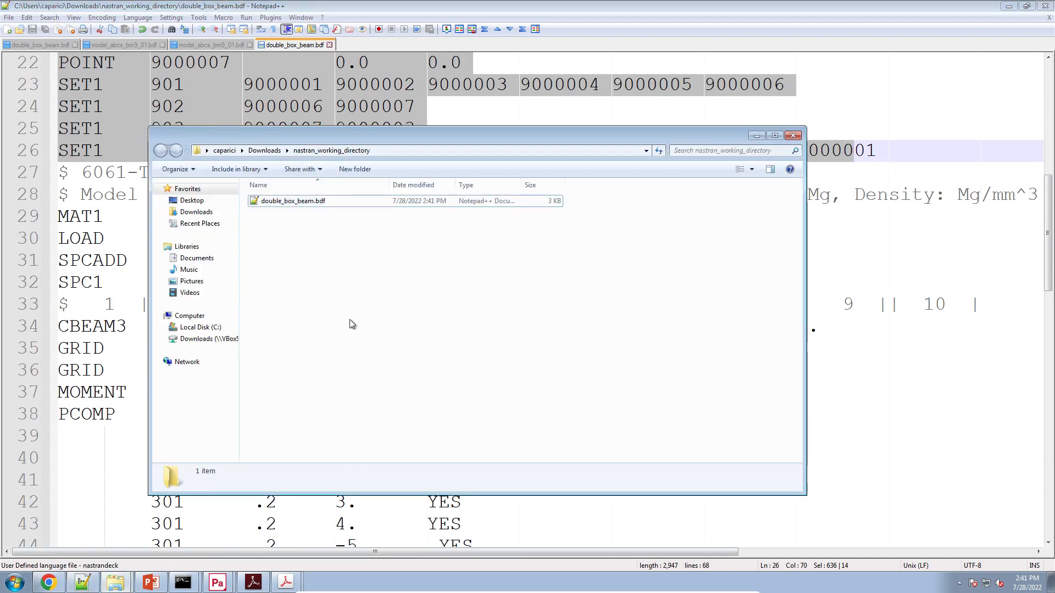
left_click(1050, 584)
double_click(37, 266)
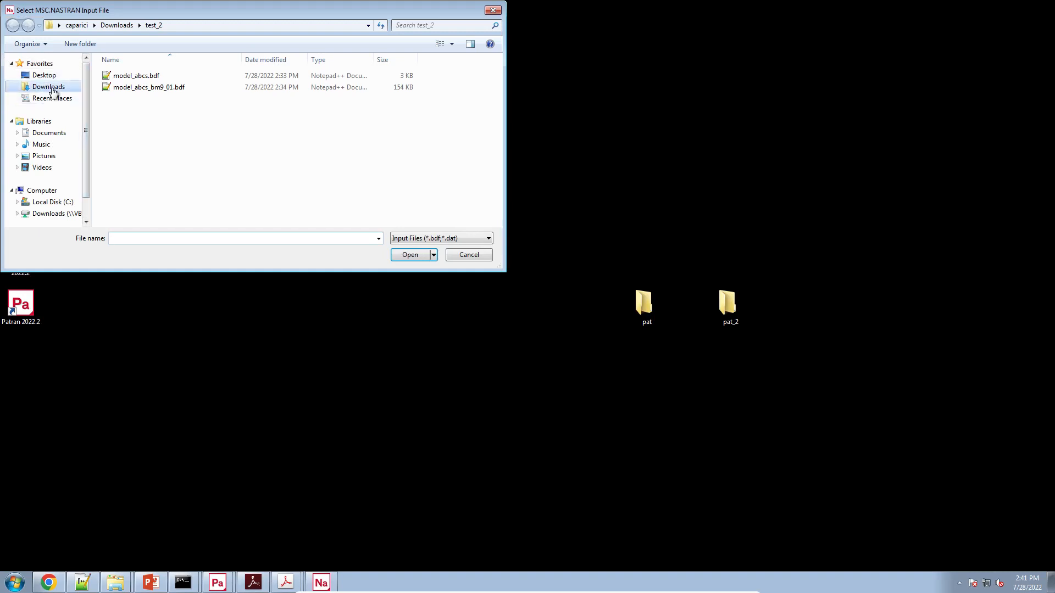
left_click(53, 89)
double_click(141, 77)
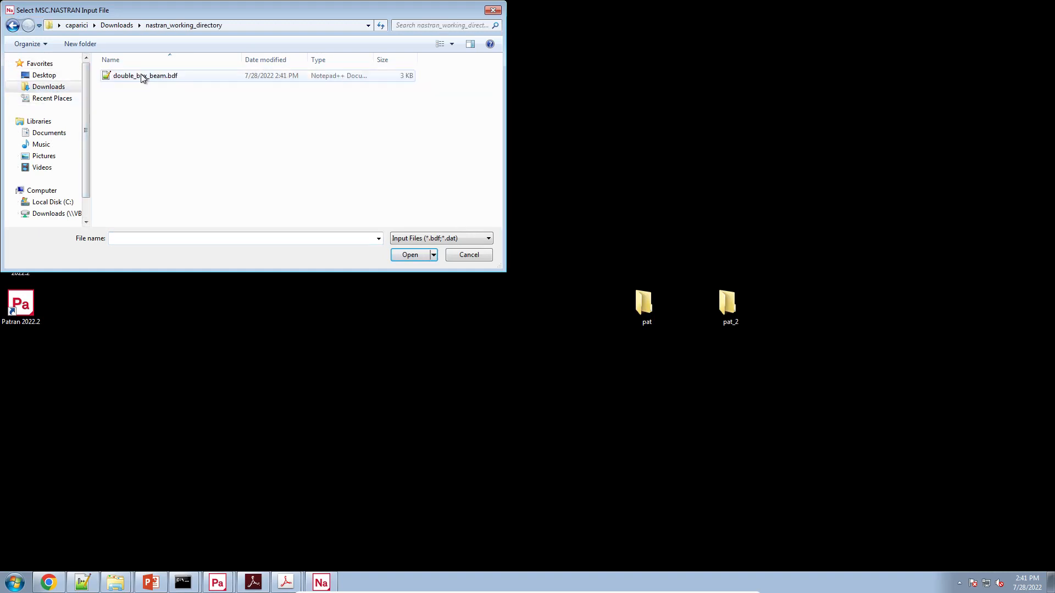
double_click(141, 77)
left_click(32, 112)
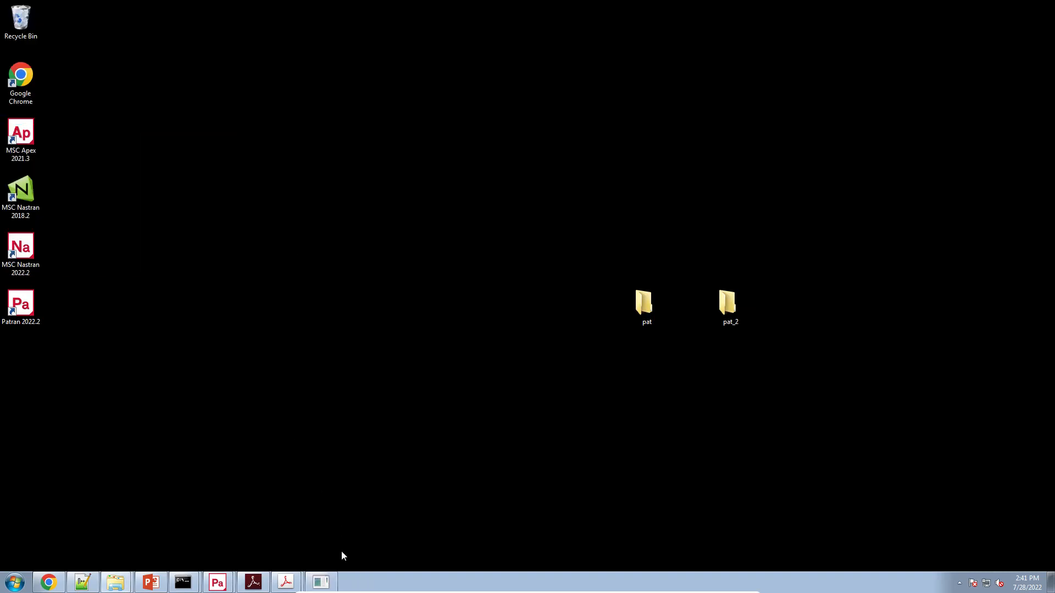
Check the Nastran job's console and bring up the nastran_working_directory folder to see the output files.
left_click(319, 581)
left_click(114, 581)
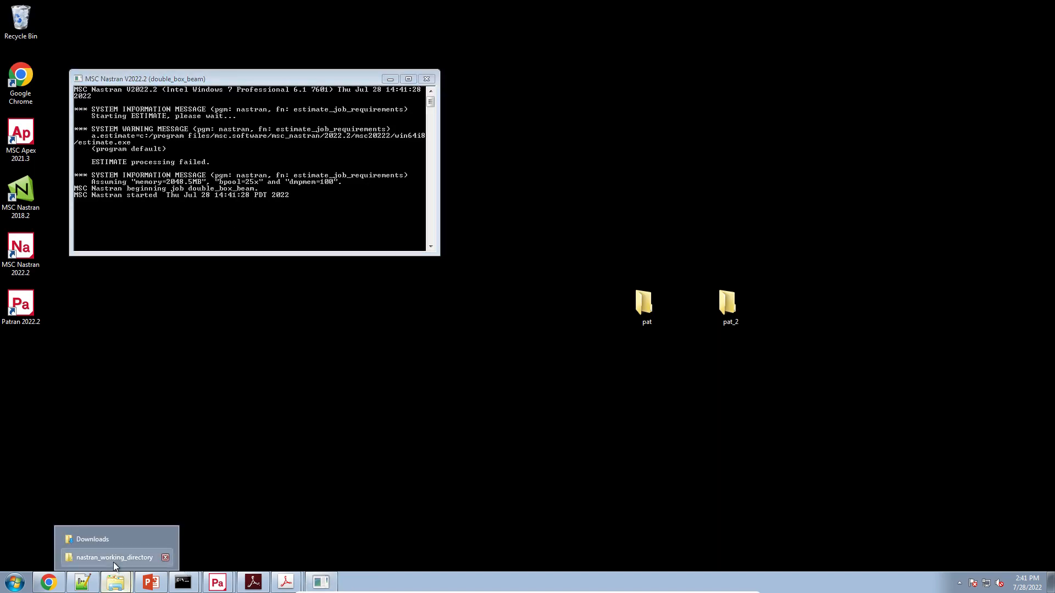
left_click(113, 562)
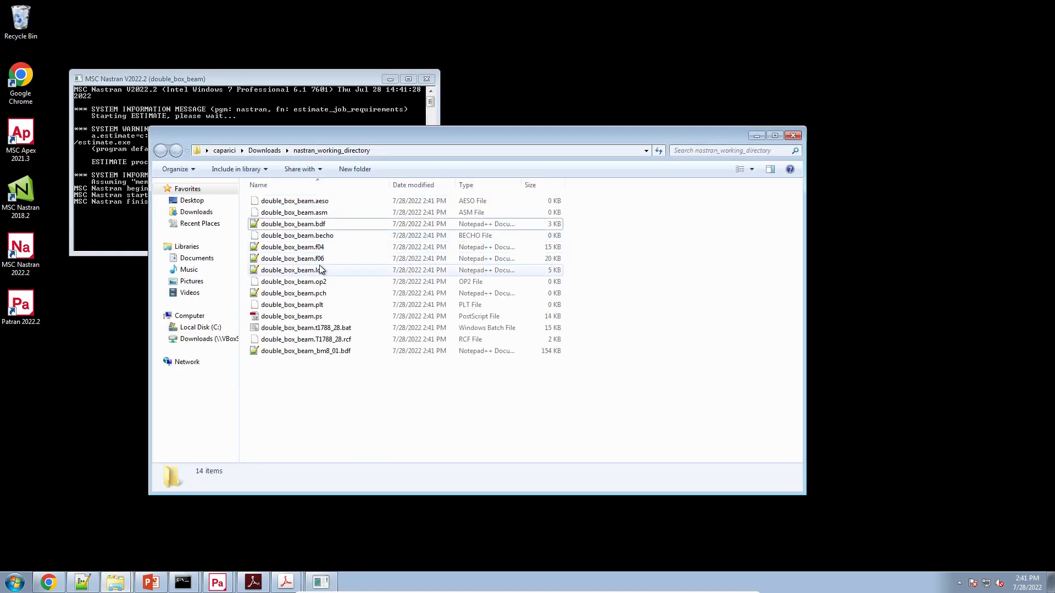
Open double_box_beam.f06 from the working directory and search the whole file for FATAL.
double_click(321, 258)
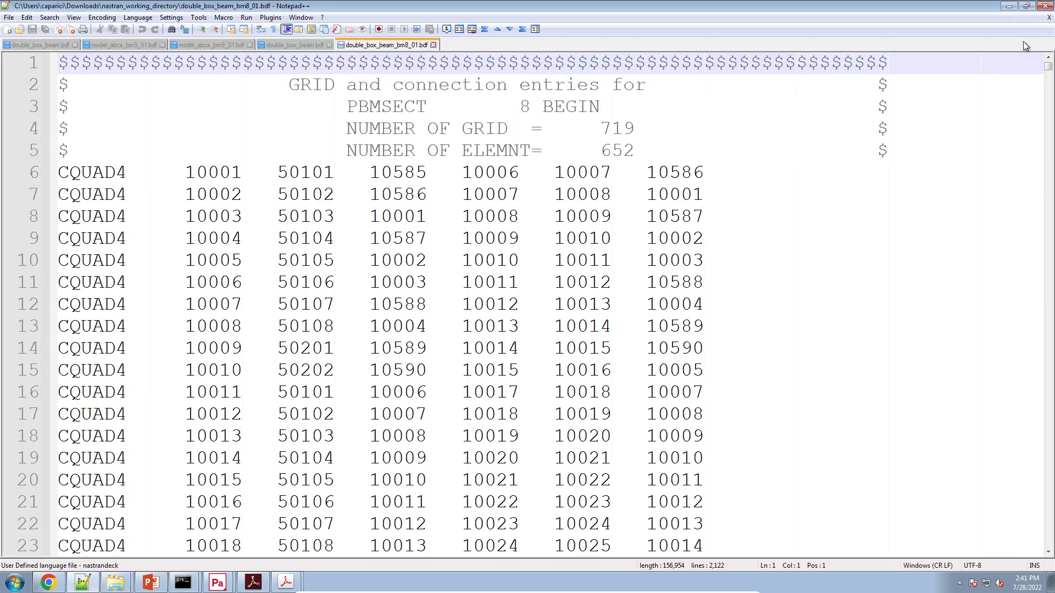
left_click(1009, 6)
double_click(304, 224)
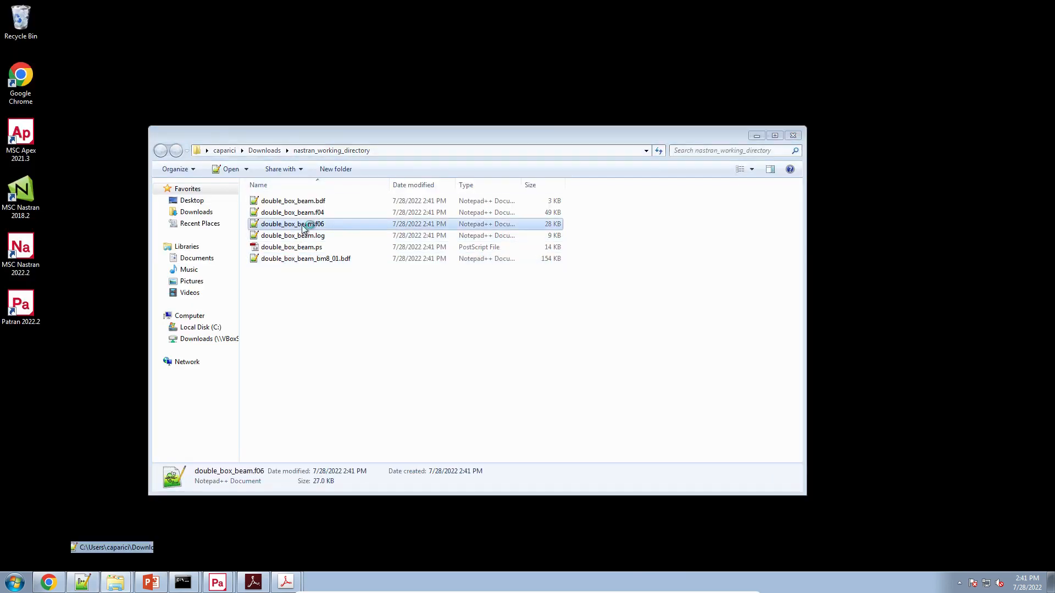
left_click(564, 264)
key("ctrl+f")
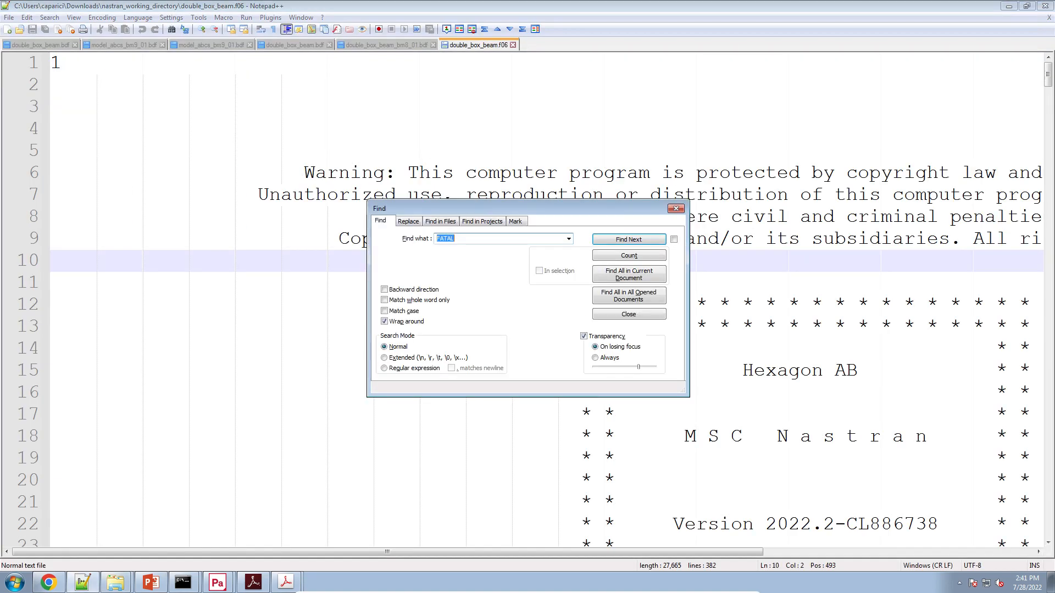
left_click(628, 274)
left_click(676, 209)
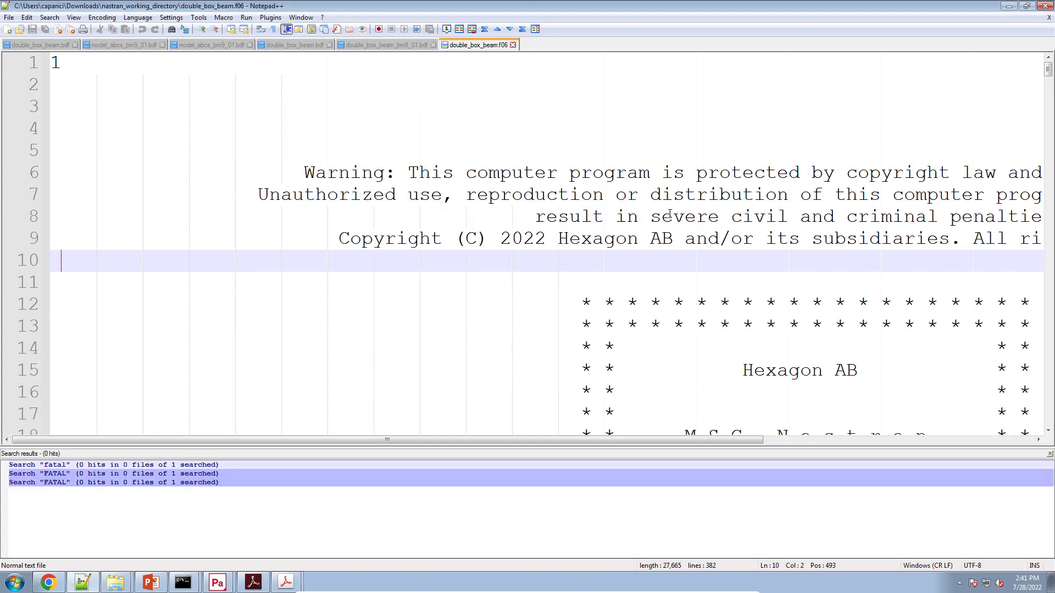
Examine the displacement vector and the CBEAM3 element forces printed in the f06 file.
left_click(656, 241)
scroll(657, 241, "down", 5, "ctrl")
scroll(604, 263, "down", 20)
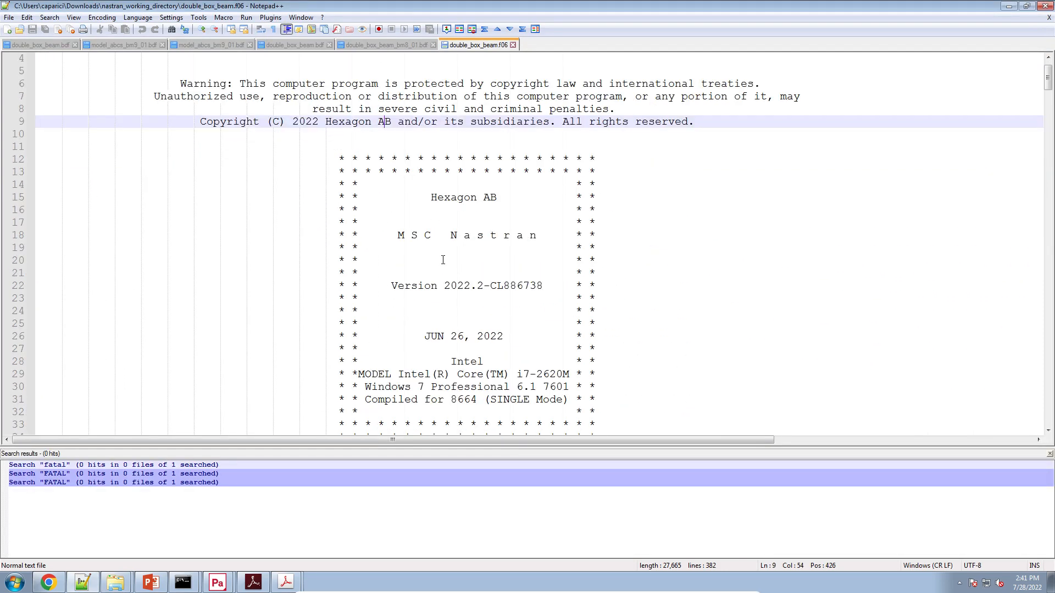
scroll(443, 260, "down", 20)
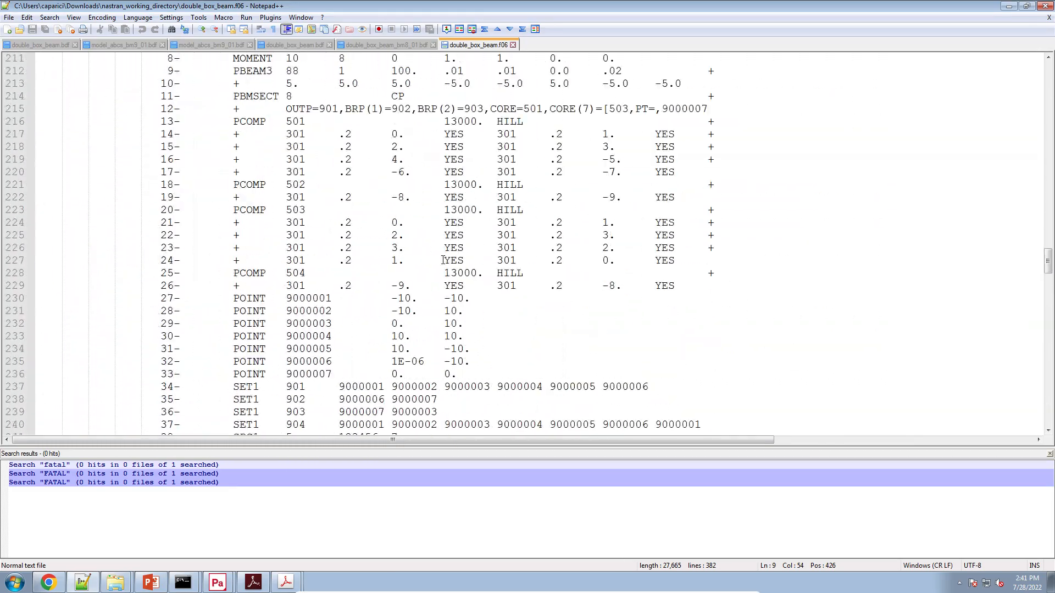
scroll(443, 260, "down", 8)
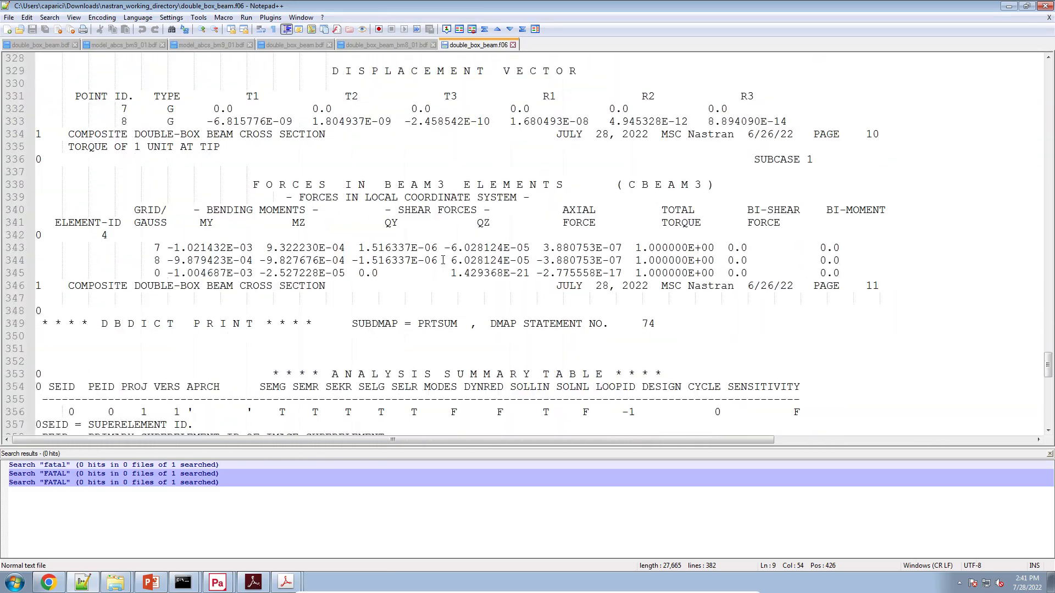
scroll(389, 242, "up", 5)
left_click_drag(255, 267, 415, 357)
left_click_drag(300, 141, 567, 279)
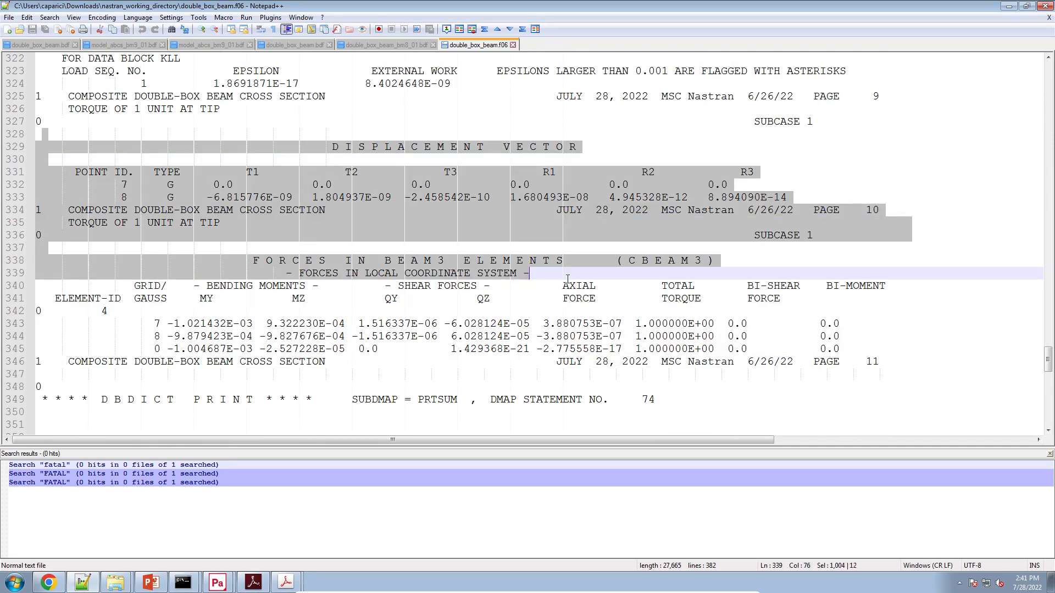
Switch to Chrome and open a second Beams Viewer in a new tab using the existing viewer's address.
left_click(49, 582)
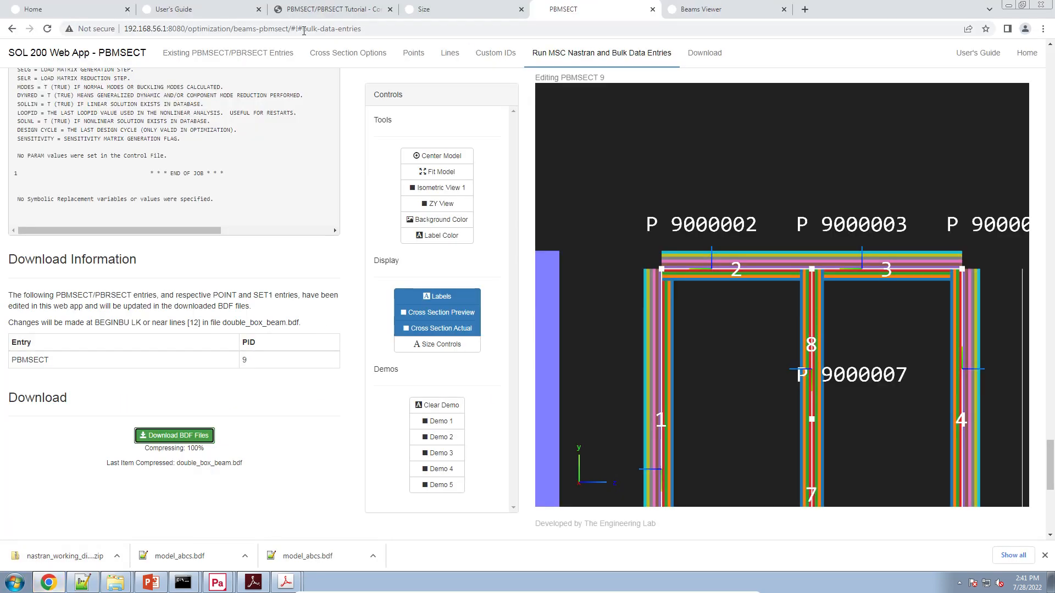
left_click(706, 9)
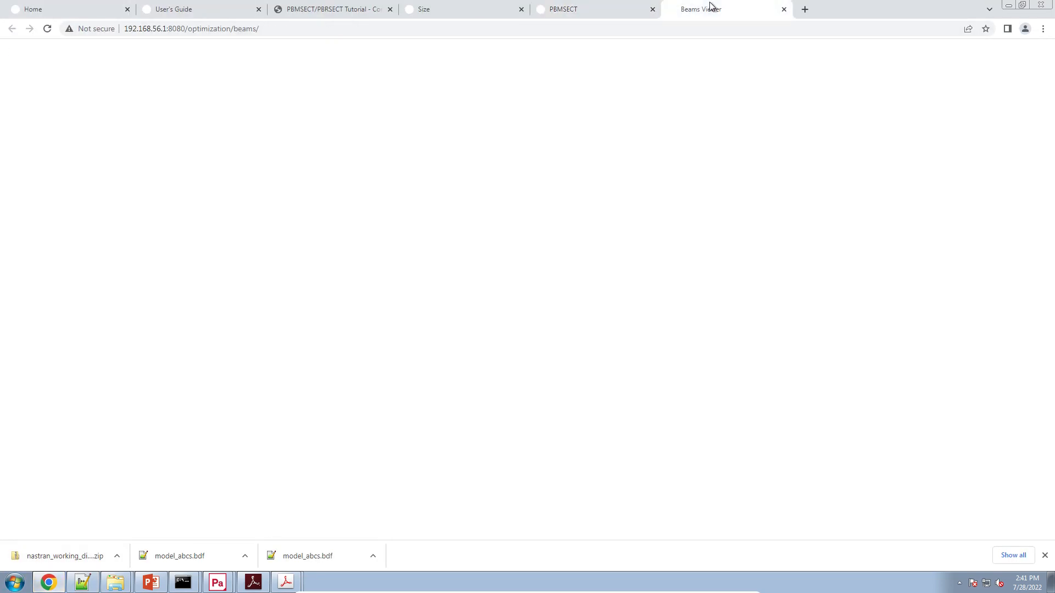
left_click(700, 30)
key("ctrl+c")
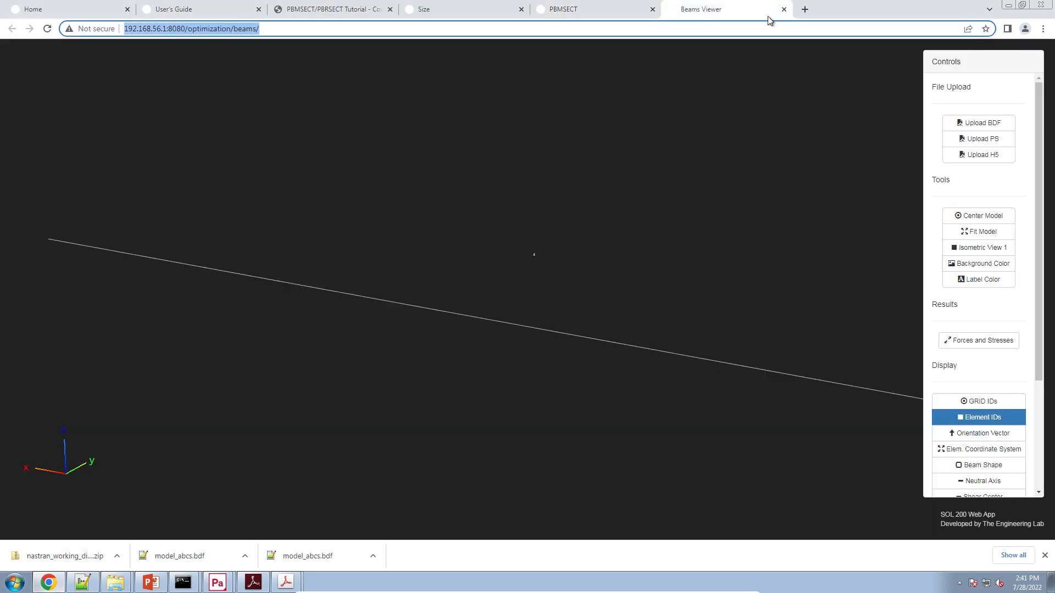
left_click(804, 10)
key("ctrl+v")
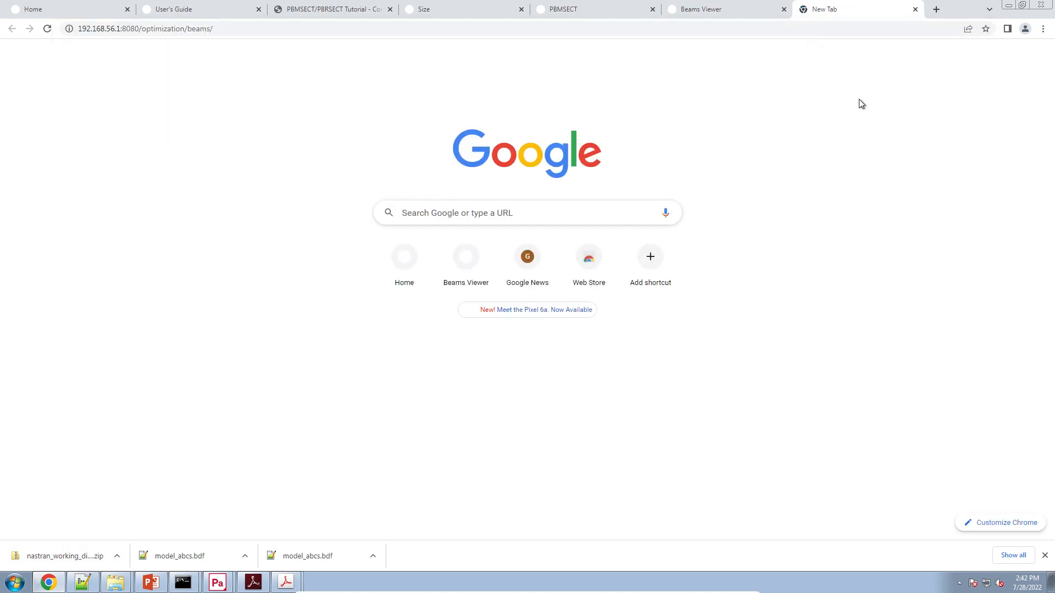
key("Return")
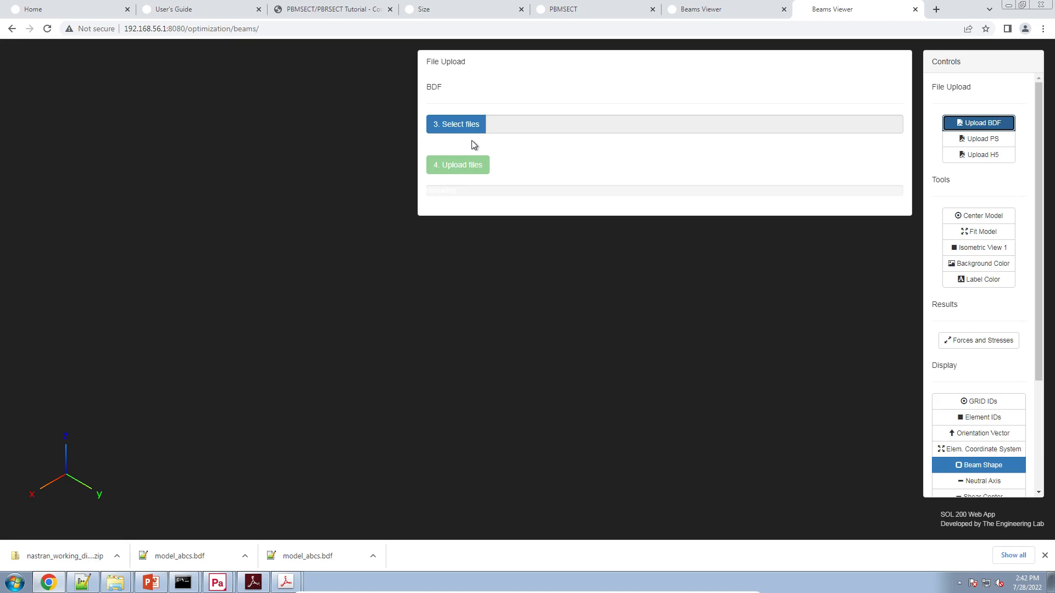
Upload double_box_beam.bdf to the new Beams Viewer and close the upload form to show the beam.
left_click(472, 127)
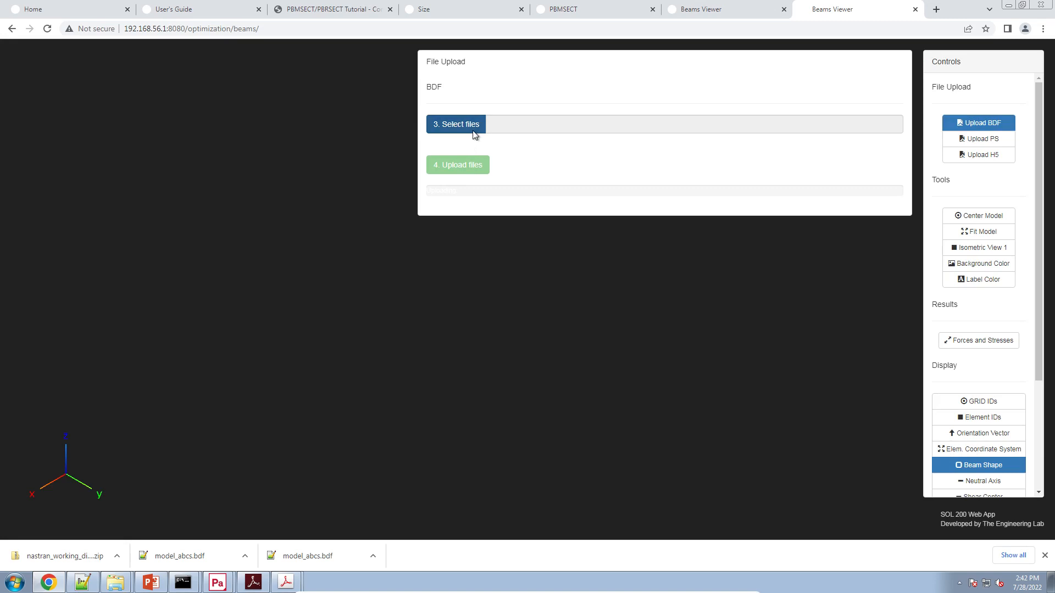
double_click(149, 81)
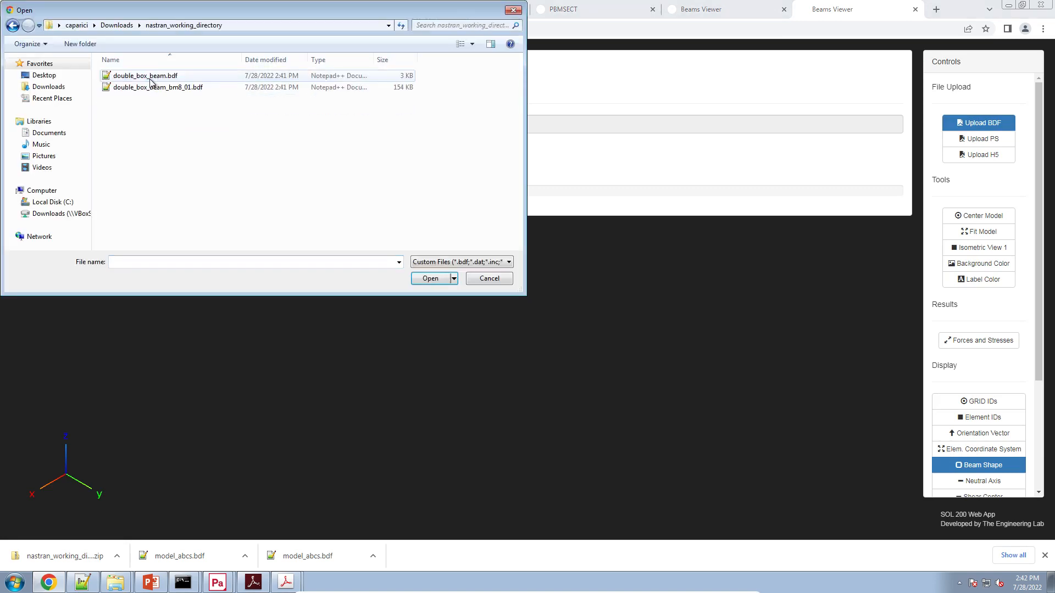
double_click(167, 78)
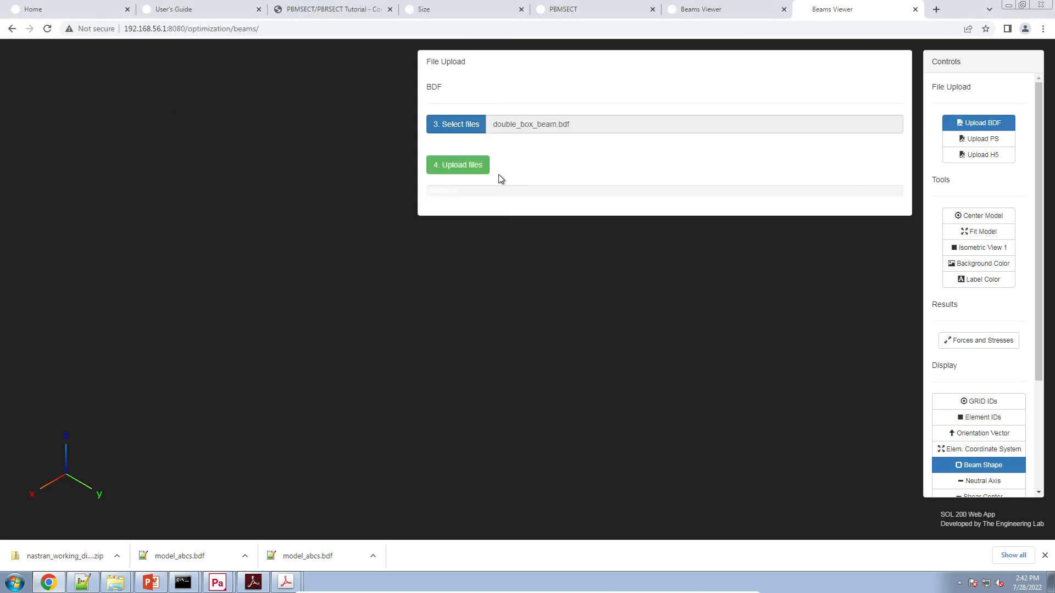
left_click(472, 166)
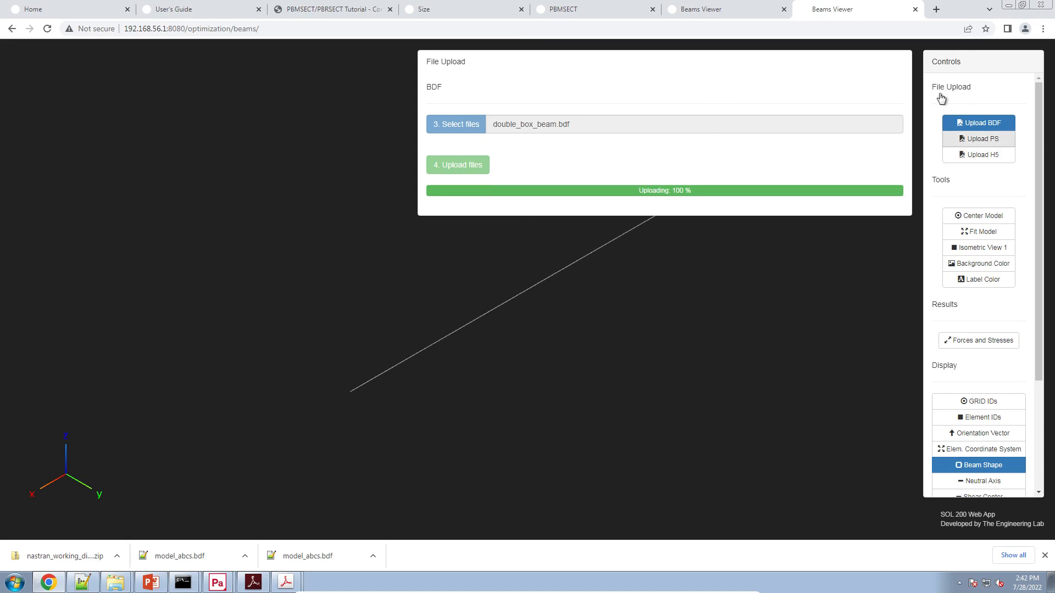
left_click(949, 122)
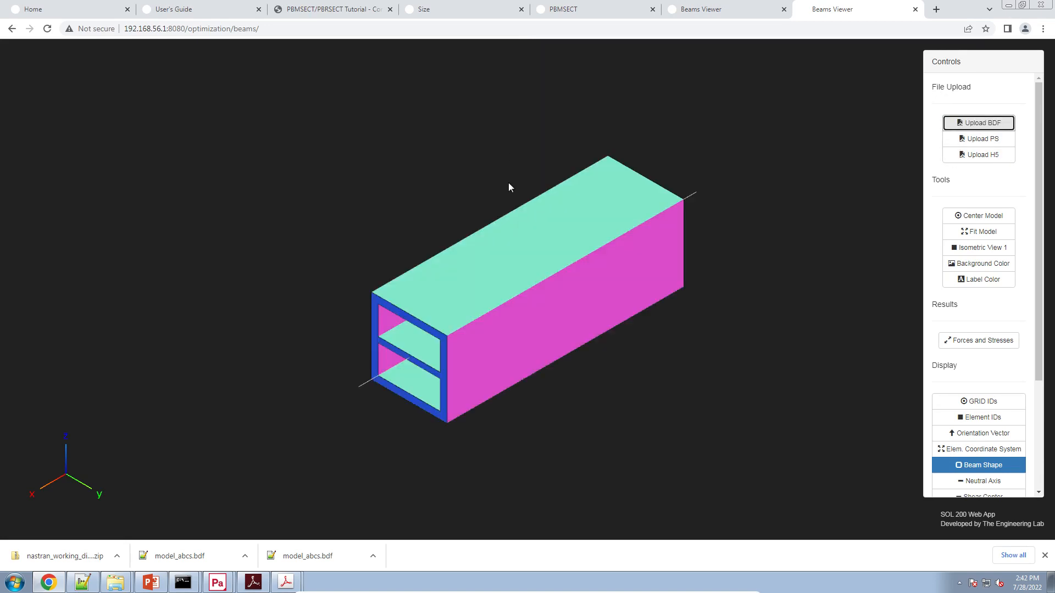
Compare the double-box beam with the beam shape in the earlier Beams Viewer tab, inspecting both cross sections.
left_click_drag(509, 184, 658, 199)
left_click(734, 10)
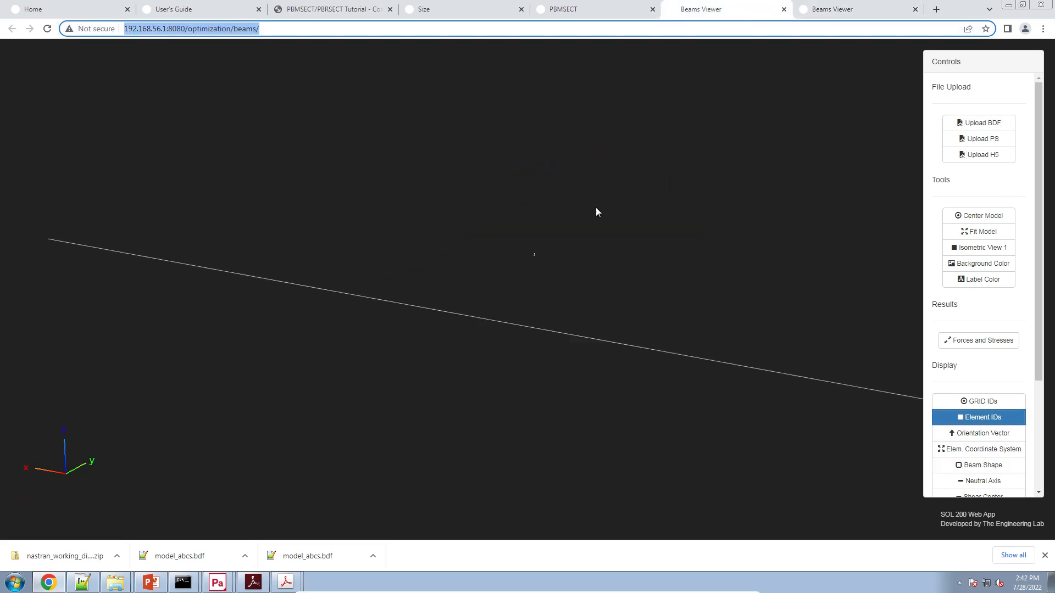
left_click(988, 465)
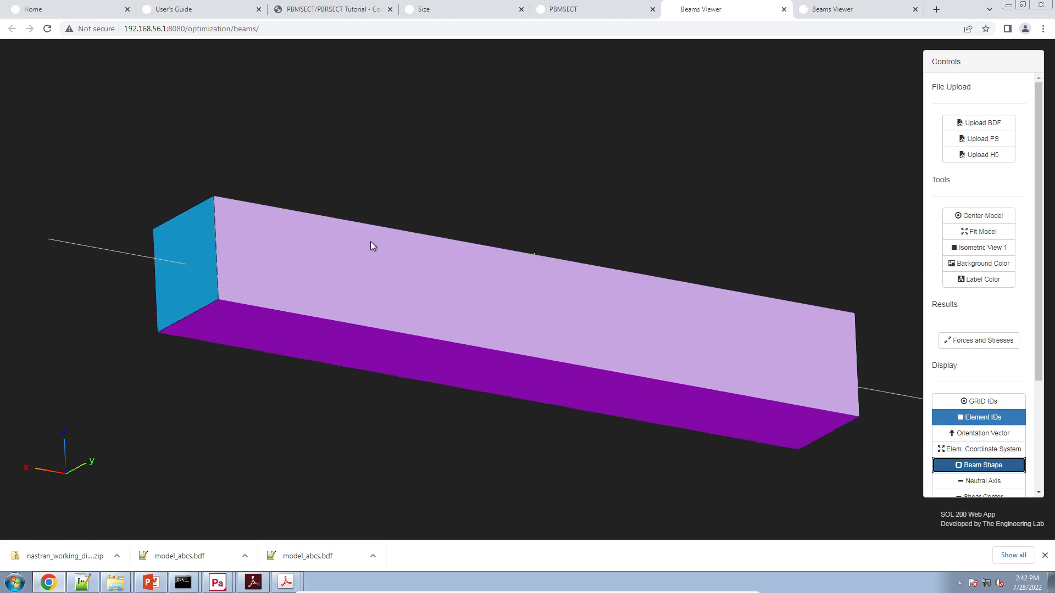
left_click_drag(370, 242, 438, 280)
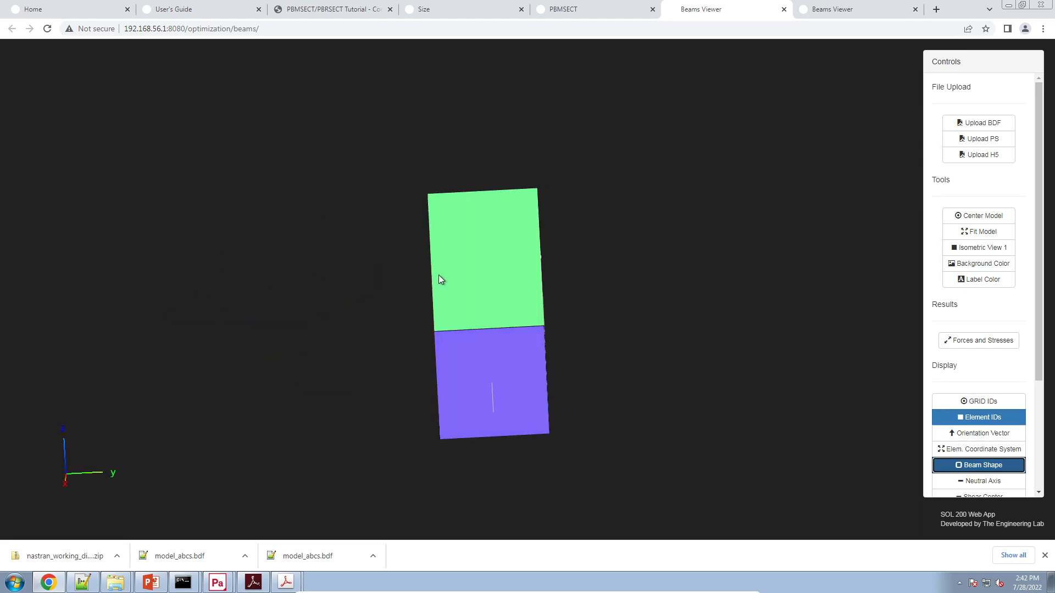
left_click(815, 12)
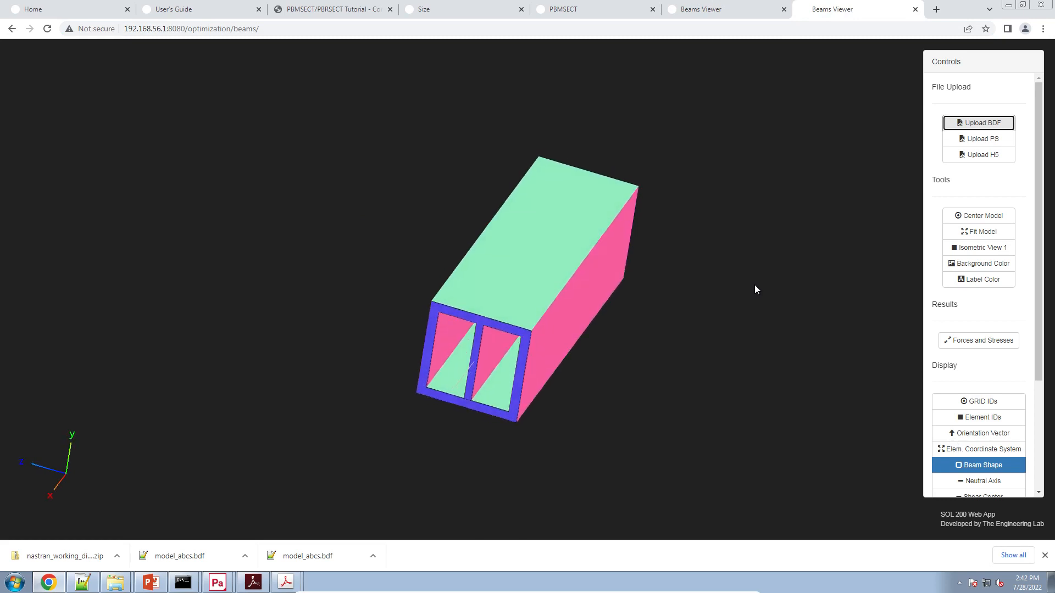
left_click_drag(557, 369, 588, 336)
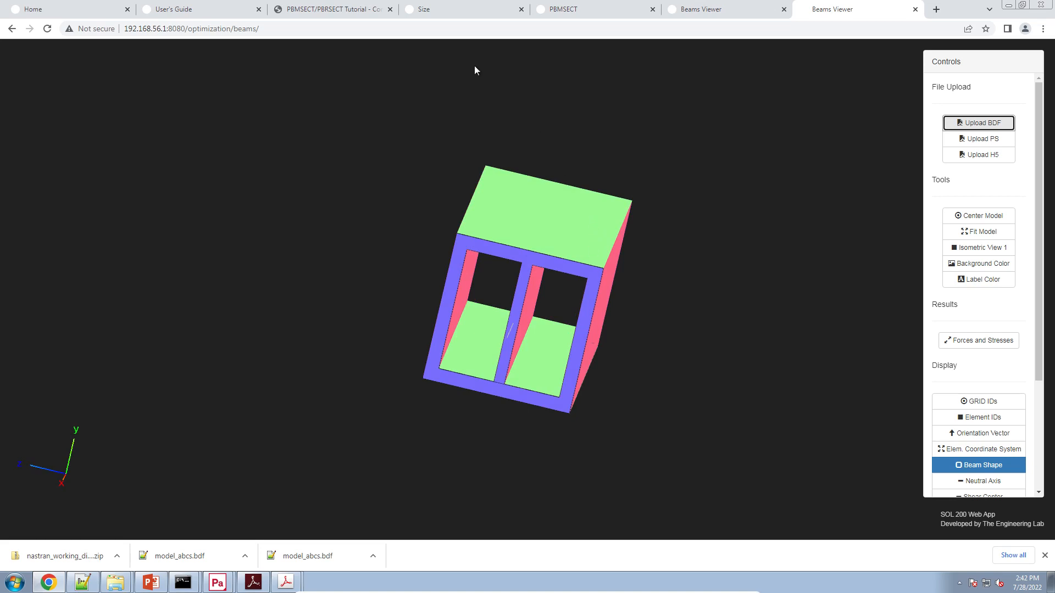
Close all browser tabs except the SOL 200 Web App Home page.
left_click(101, 9)
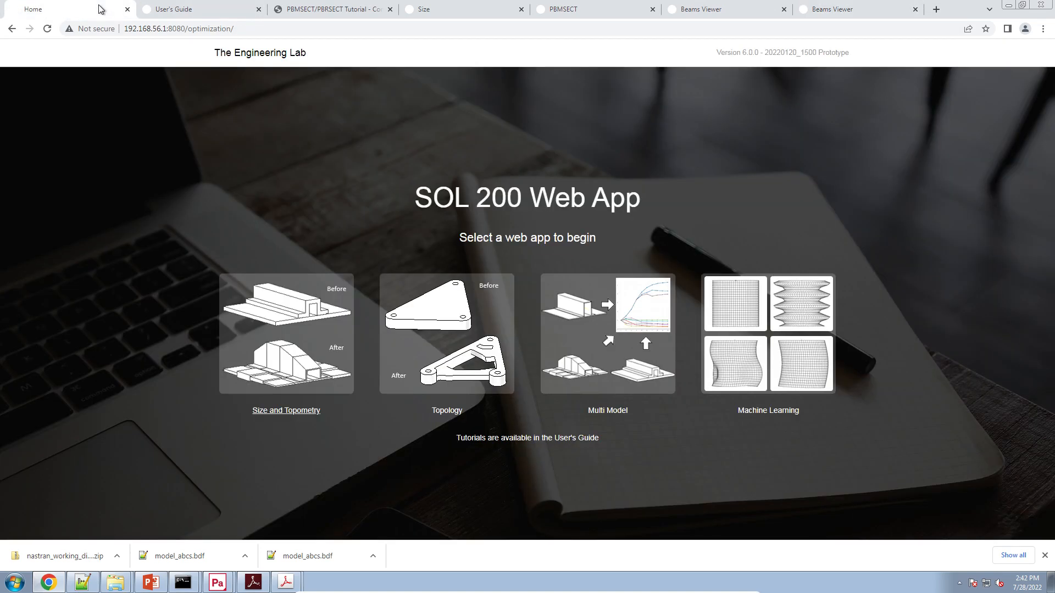
left_click(228, 9)
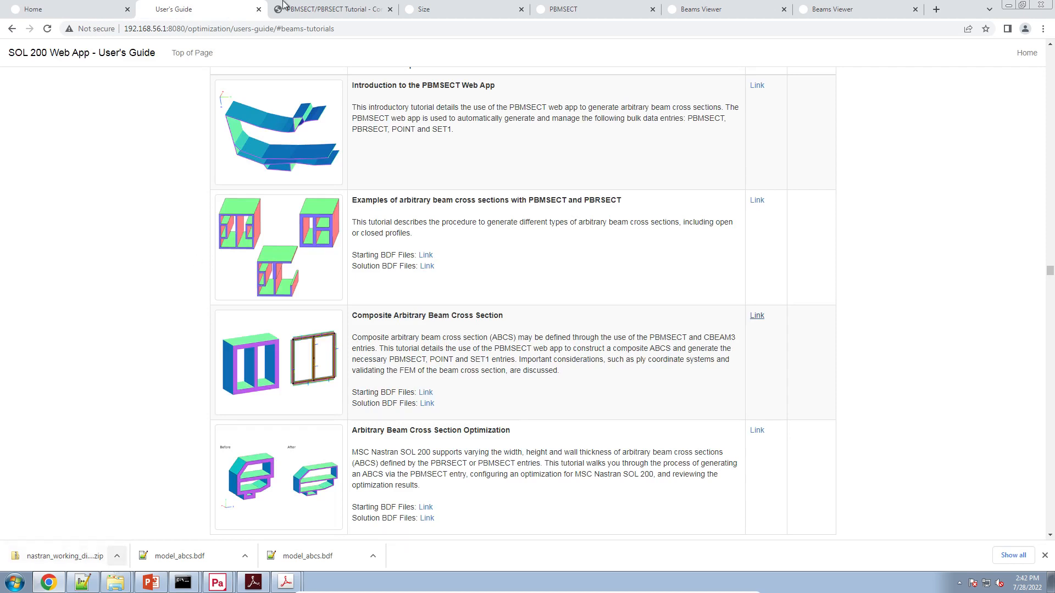
left_click(258, 10)
left_click(259, 10)
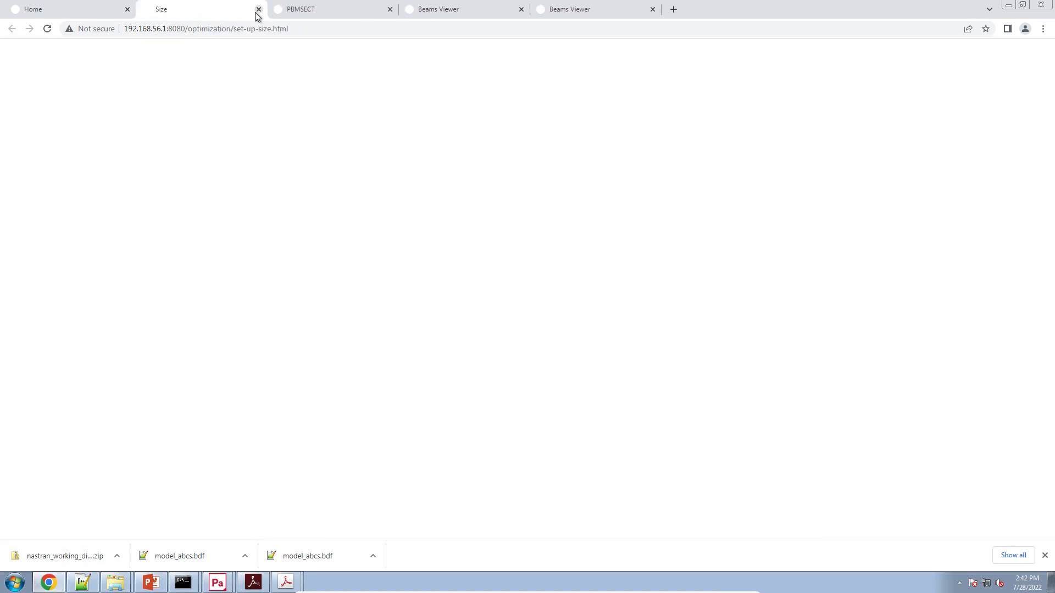
left_click(258, 10)
left_click(259, 10)
left_click(258, 10)
left_click(258, 10)
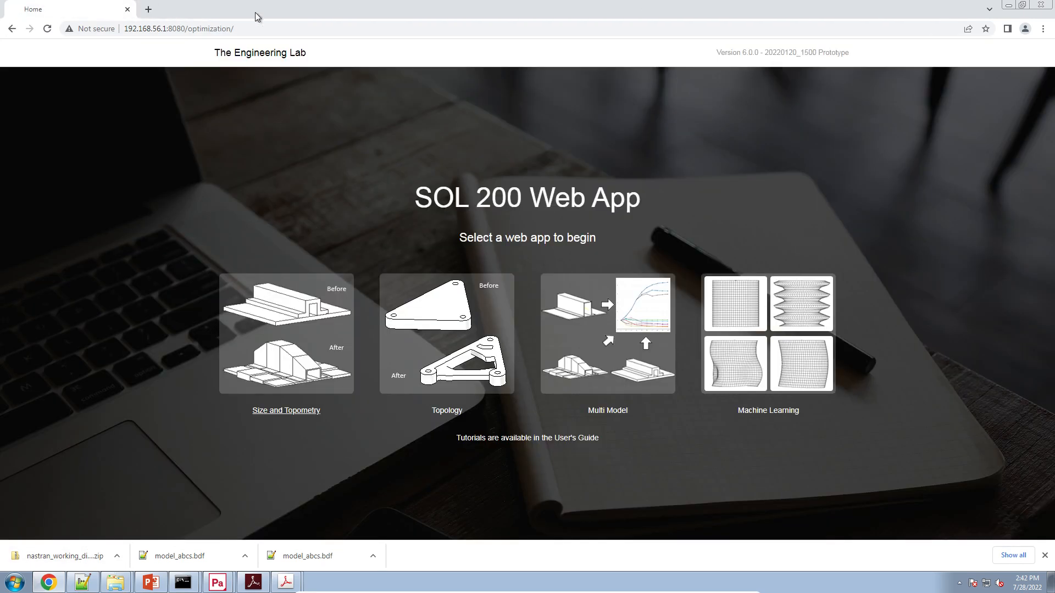
Open the PBMSECT web app from the Size app's miscellaneous results apps.
left_click(1051, 584)
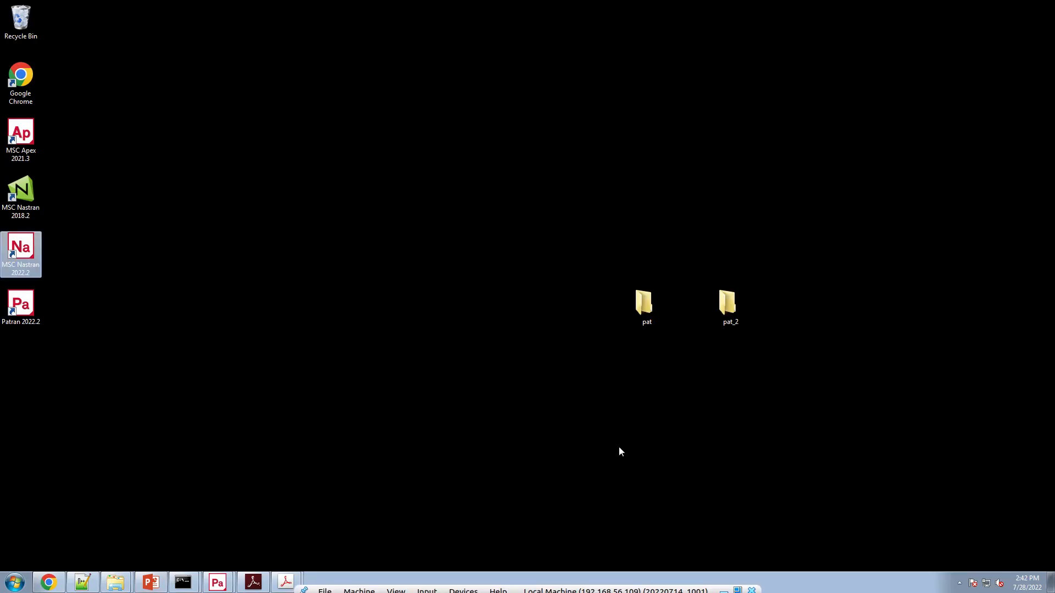
left_click(49, 582)
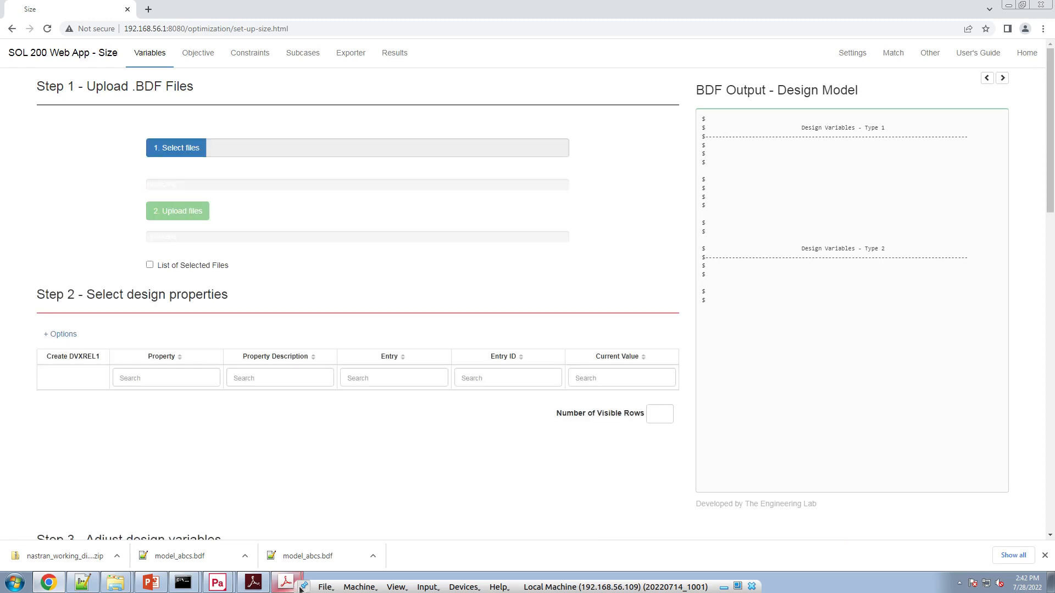
left_click(394, 52)
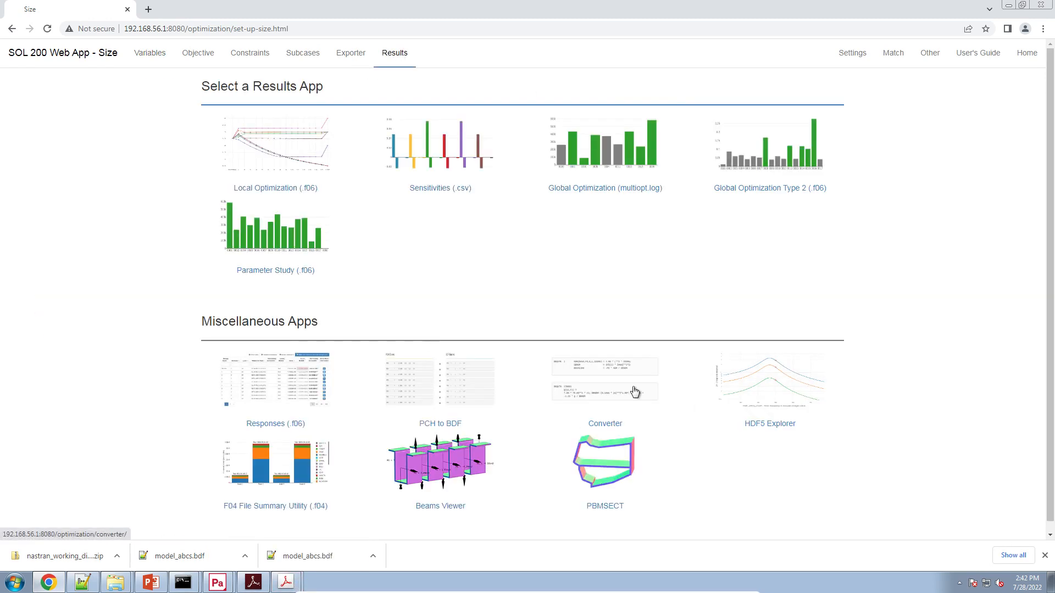
left_click(652, 486)
Open double_box_beam.bdf from nastran_working_directory, review its PBMSECT, POINT and SET1 entries, and minimize the editor.
mouse_move(116, 582)
left_click(116, 560)
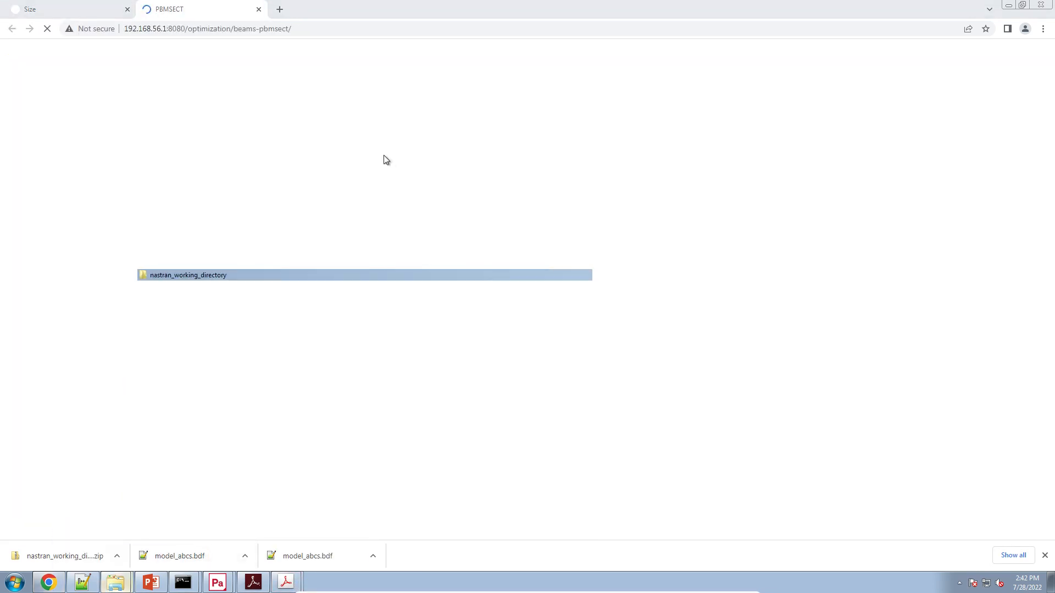
double_click(330, 201)
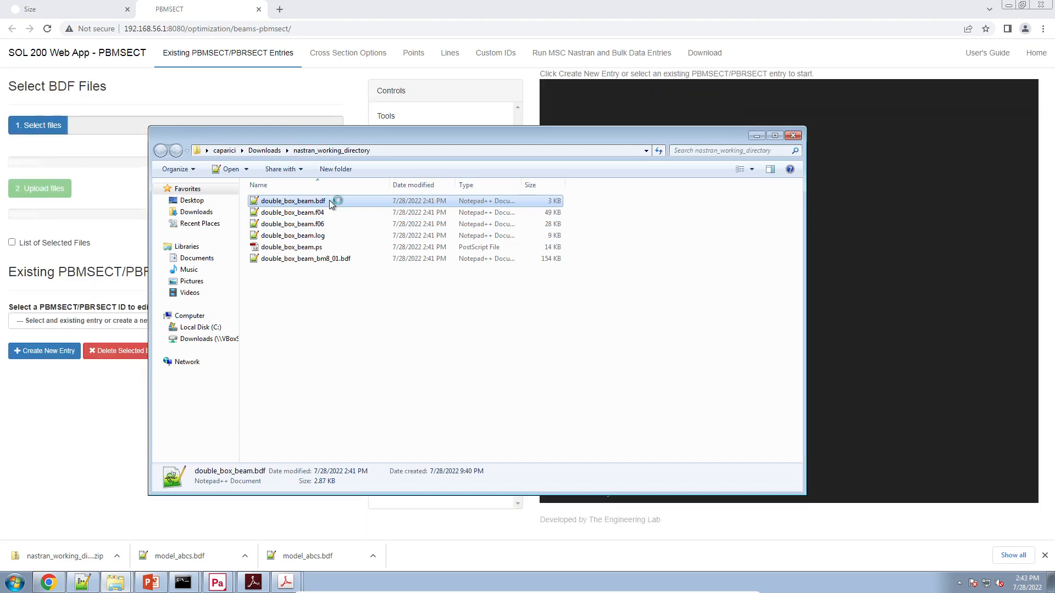
scroll(216, 265, "up", 7)
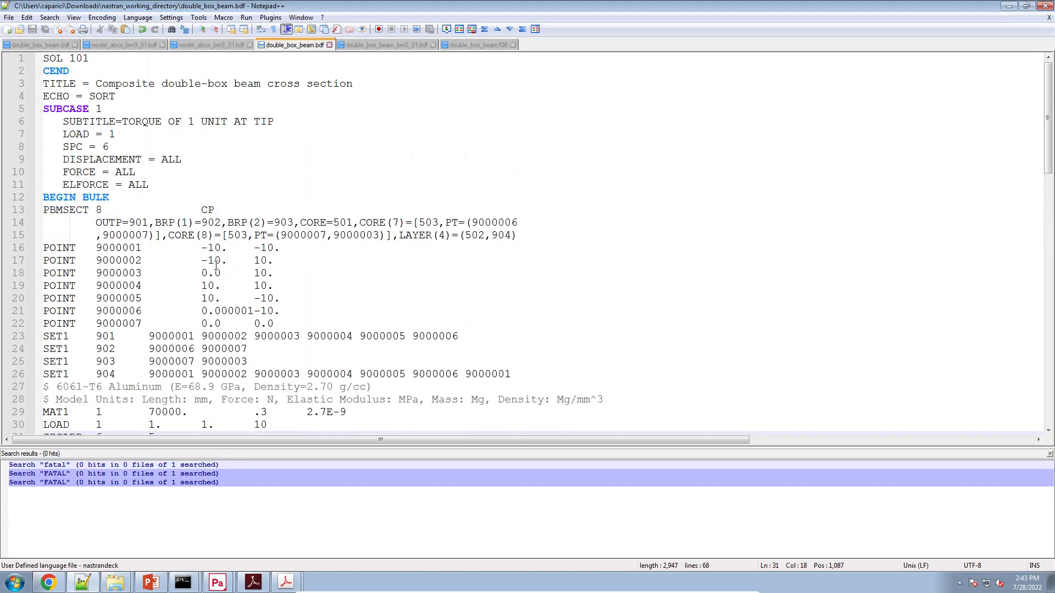
left_click_drag(83, 210, 386, 385)
left_click(1008, 6)
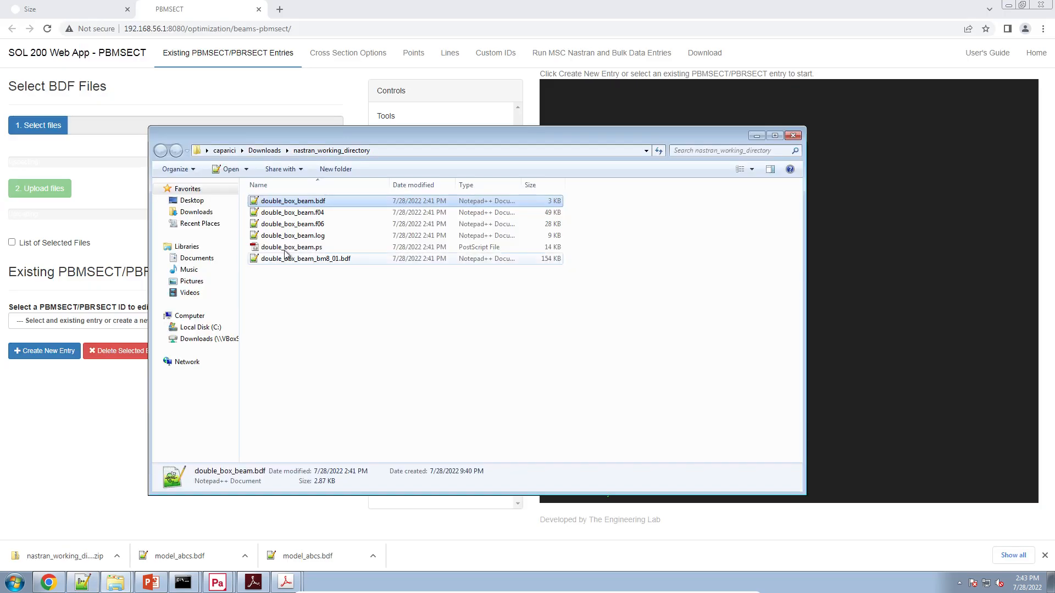
Upload double_box_beam.bdf from nastran_working_directory to the PBMSECT web app and show the cross section preview.
left_click(283, 88)
left_click(58, 130)
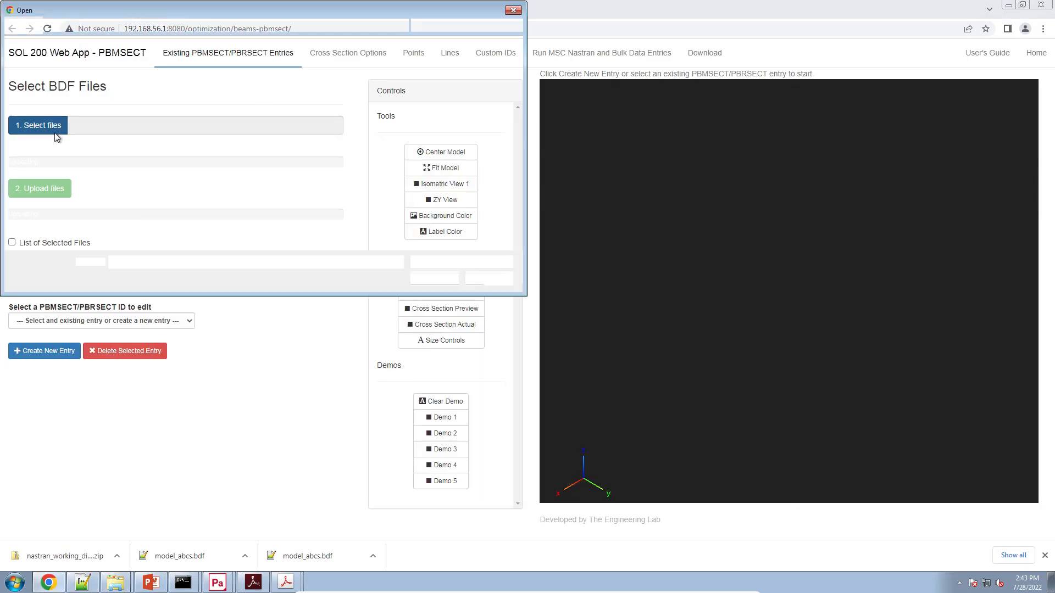
double_click(120, 77)
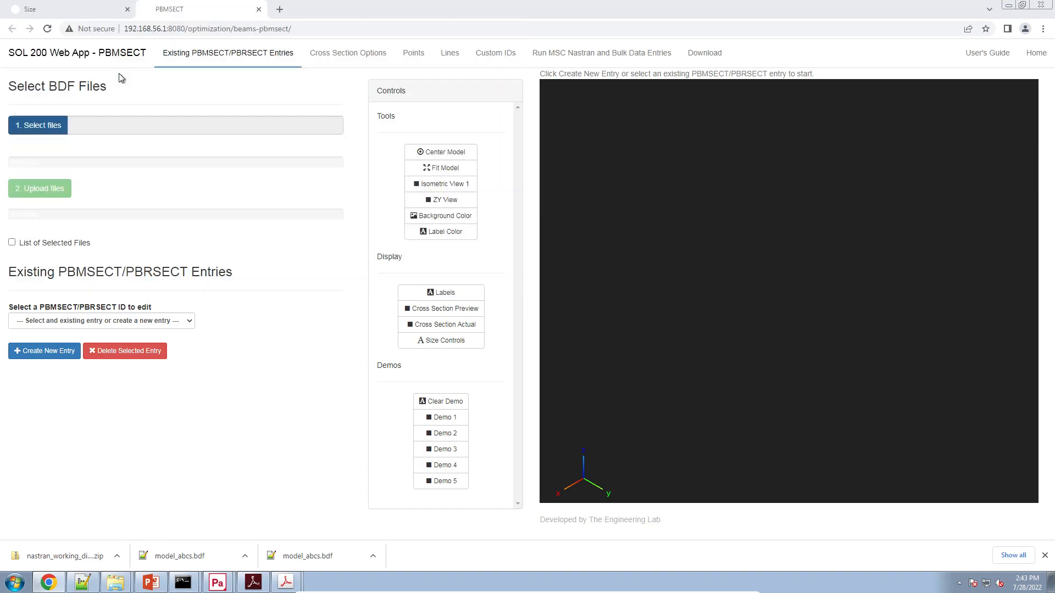
left_click(63, 193)
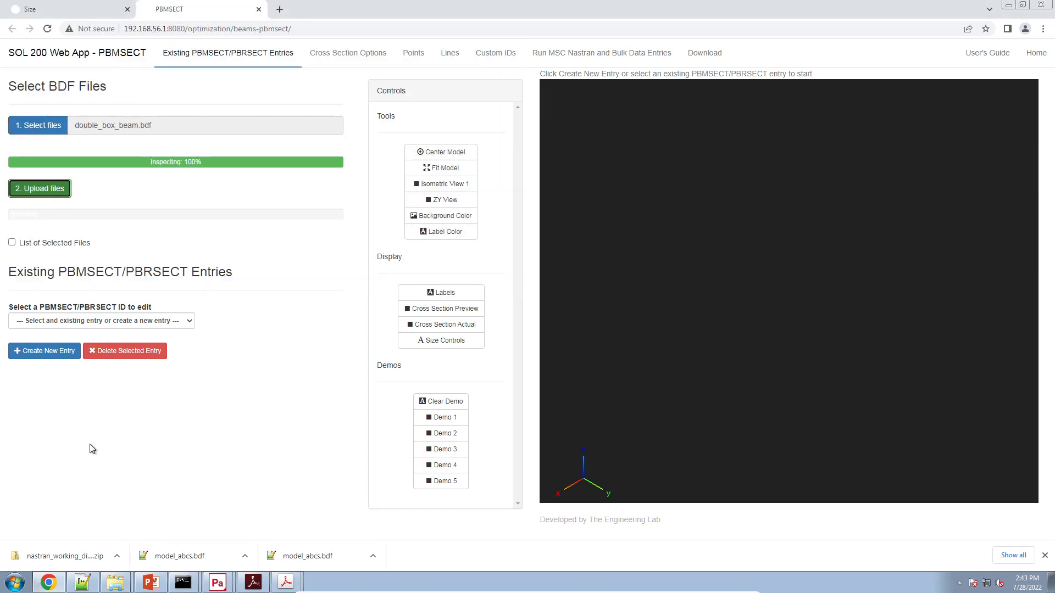
left_click(455, 317)
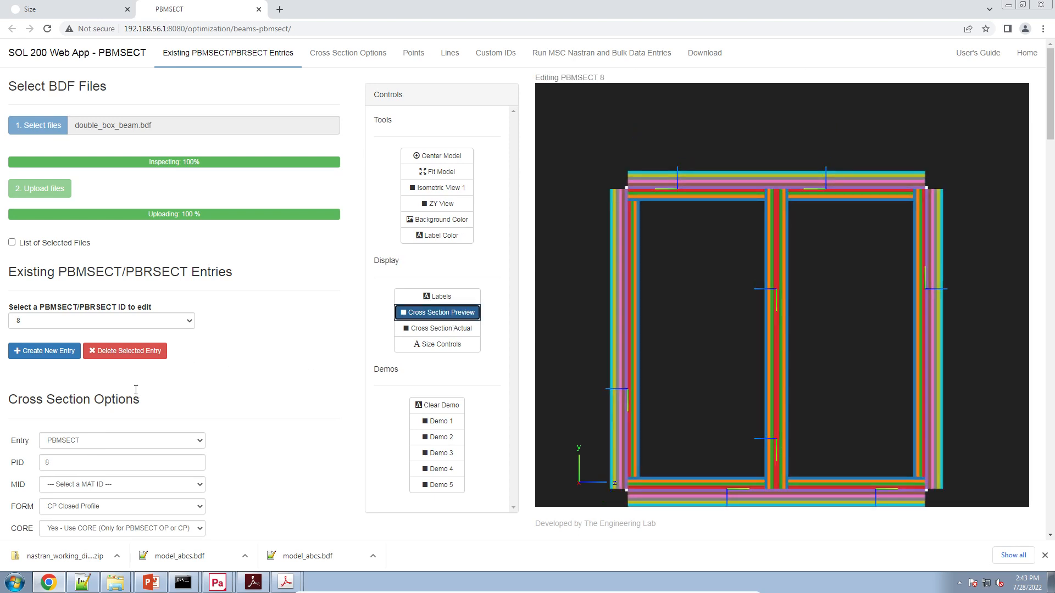
Set the Y coordinate of point 9000001 to -12 and hide the cross section preview.
scroll(135, 389, "down", 6)
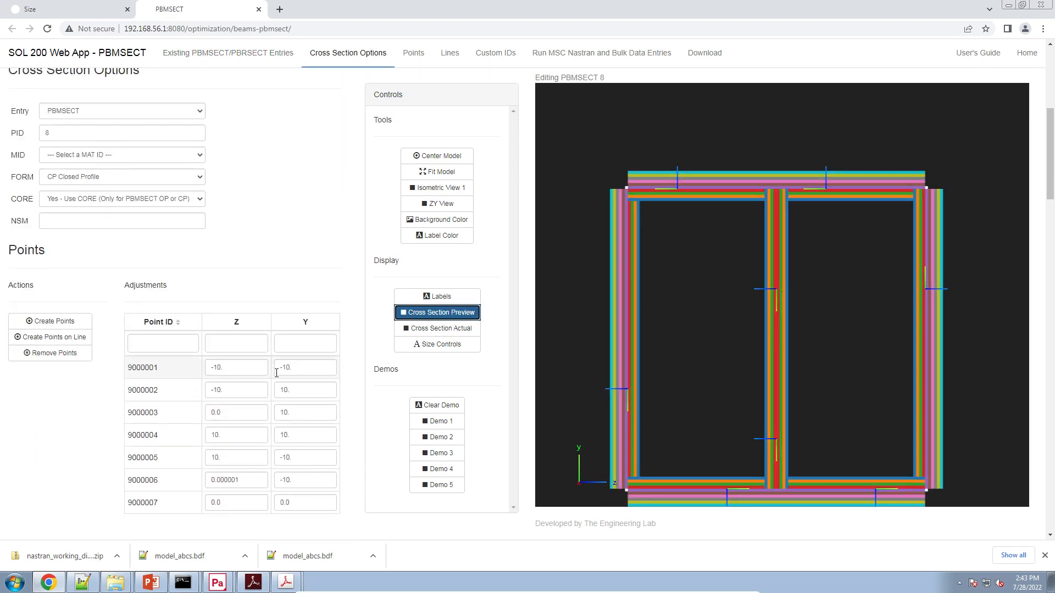
left_click(289, 368)
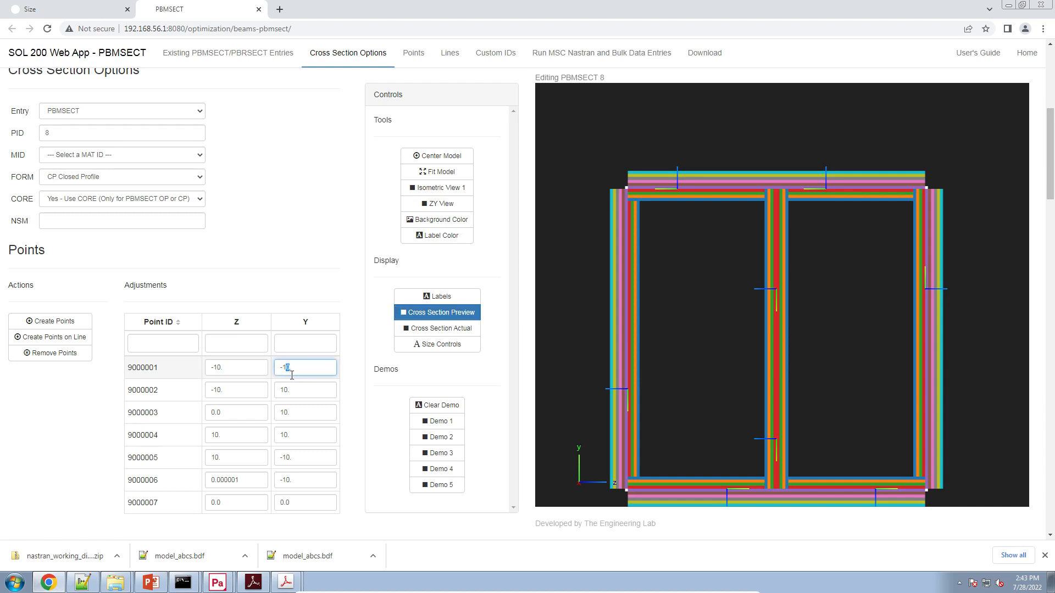
type("2")
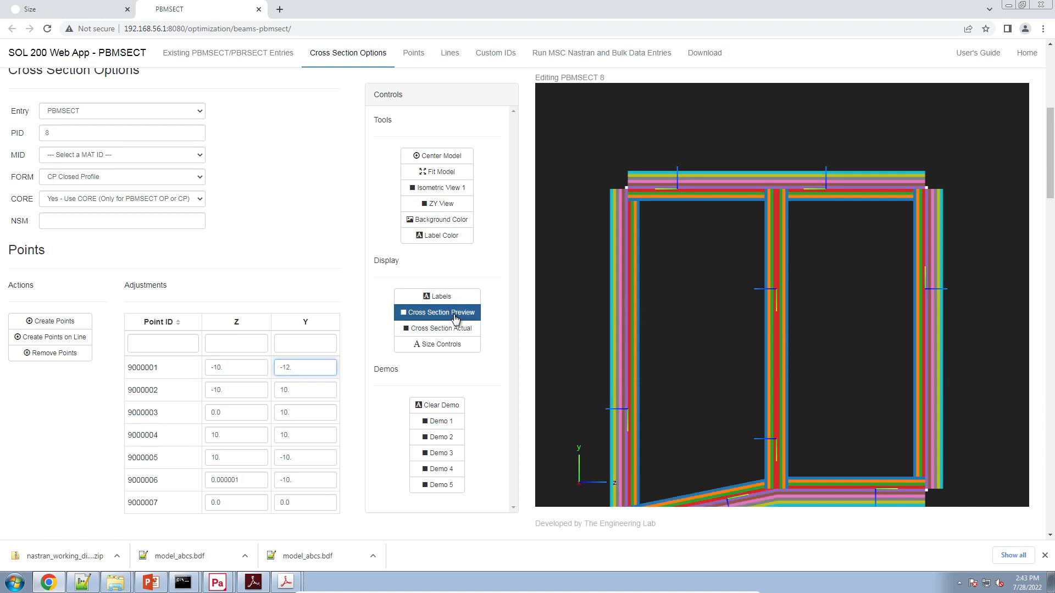
left_click(456, 313)
scroll(658, 300, "down", 1)
left_click_drag(648, 401, 656, 434)
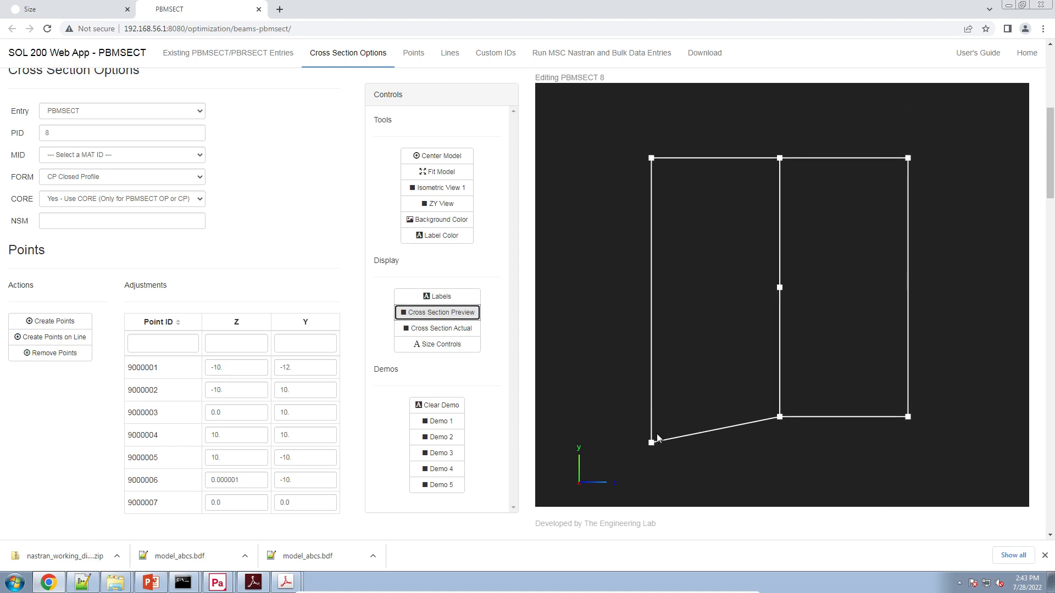
Set the Y coordinate of point 9000001 to -15 and run MSC Nastran on the edited section.
left_click(288, 368)
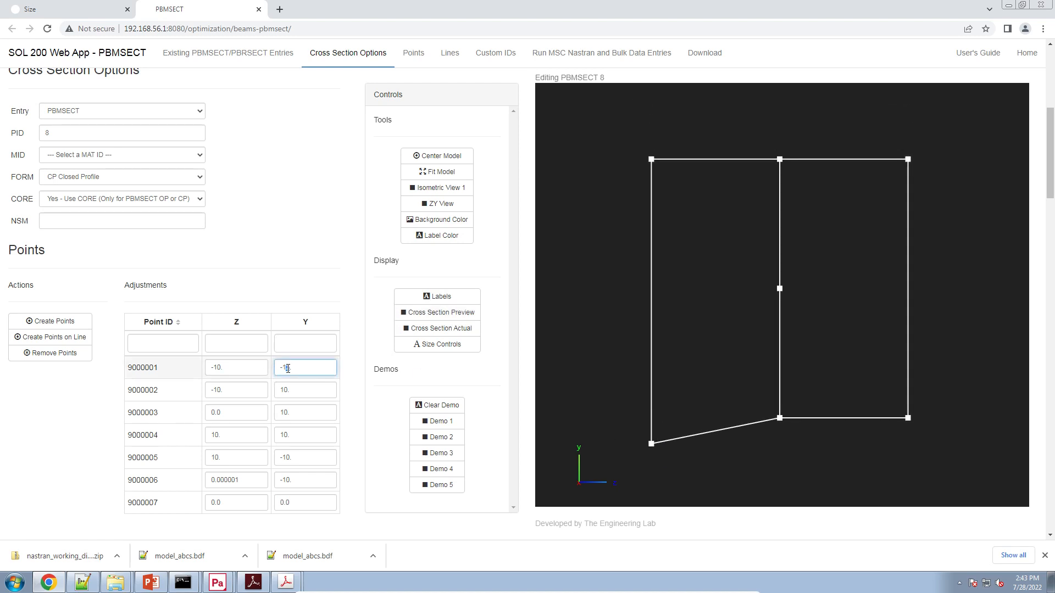
type("5")
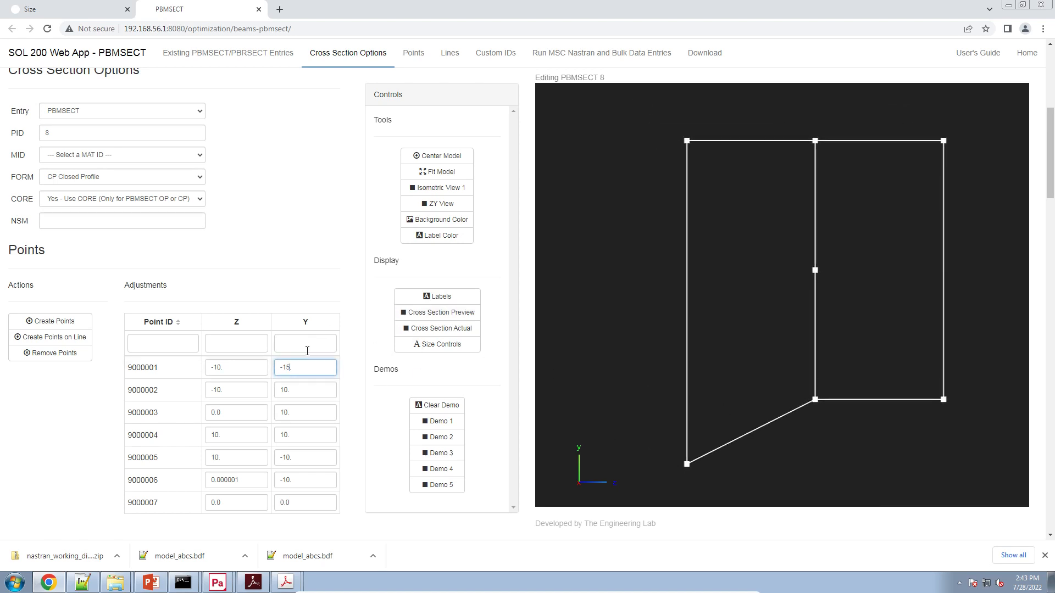
scroll(300, 376, "down", 1)
scroll(301, 375, "down", 20)
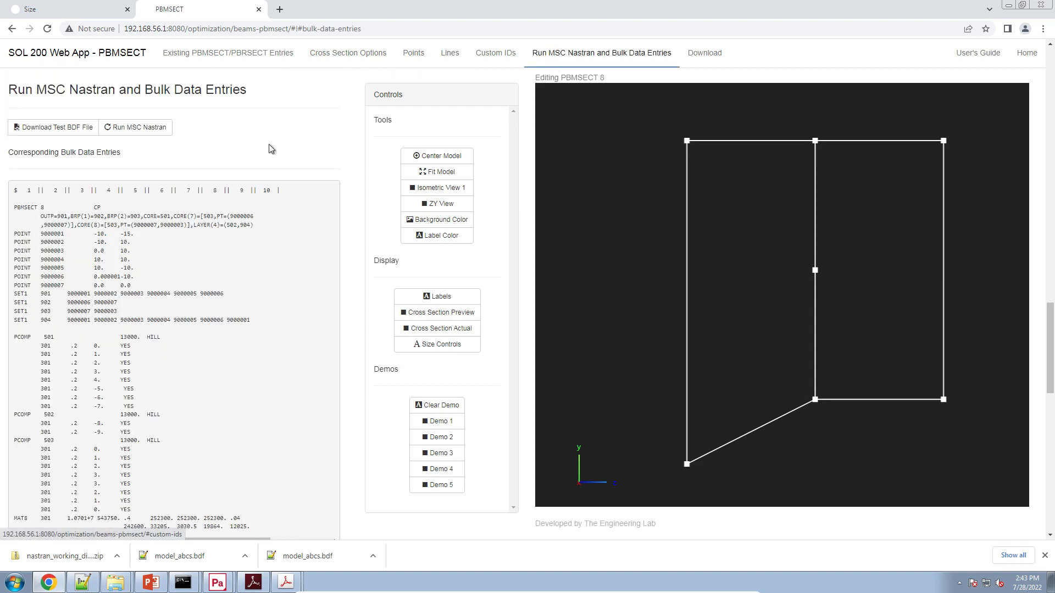
left_click(172, 128)
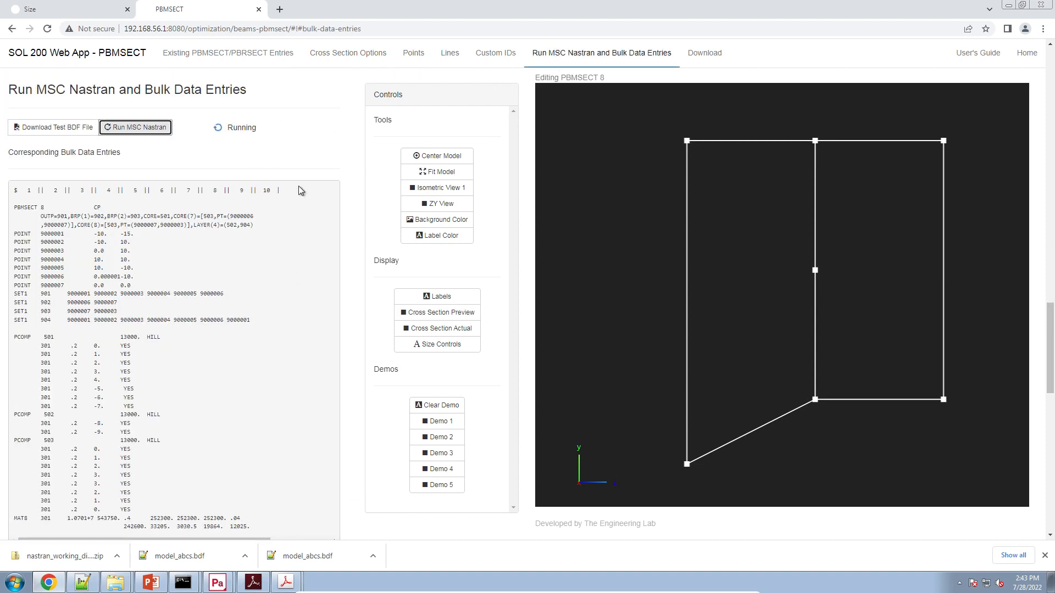
Show the actual cross section together with the preview and compare them in the ZY view.
left_click(440, 328)
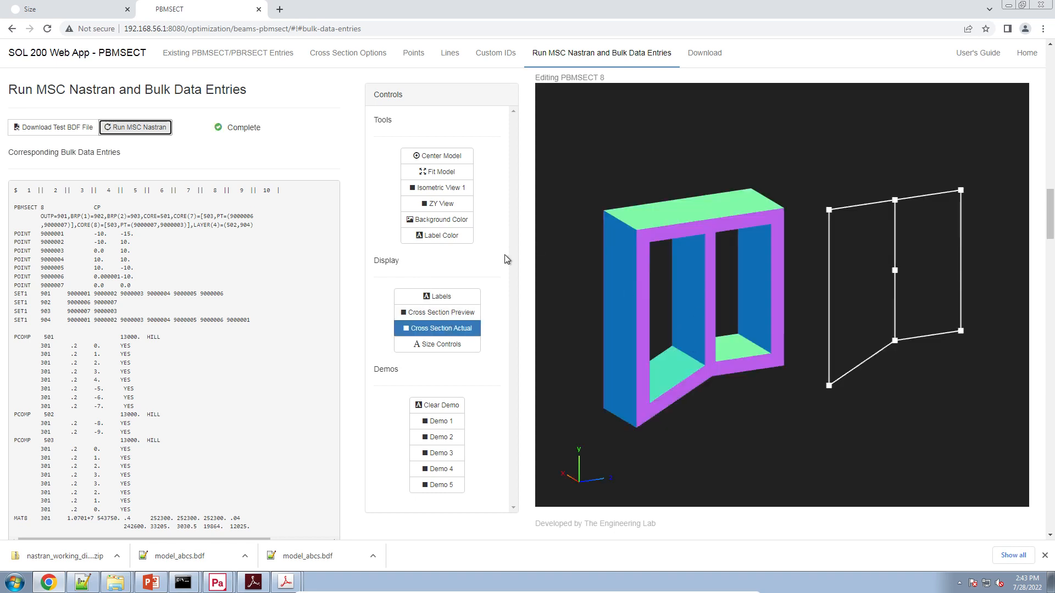
left_click(466, 312)
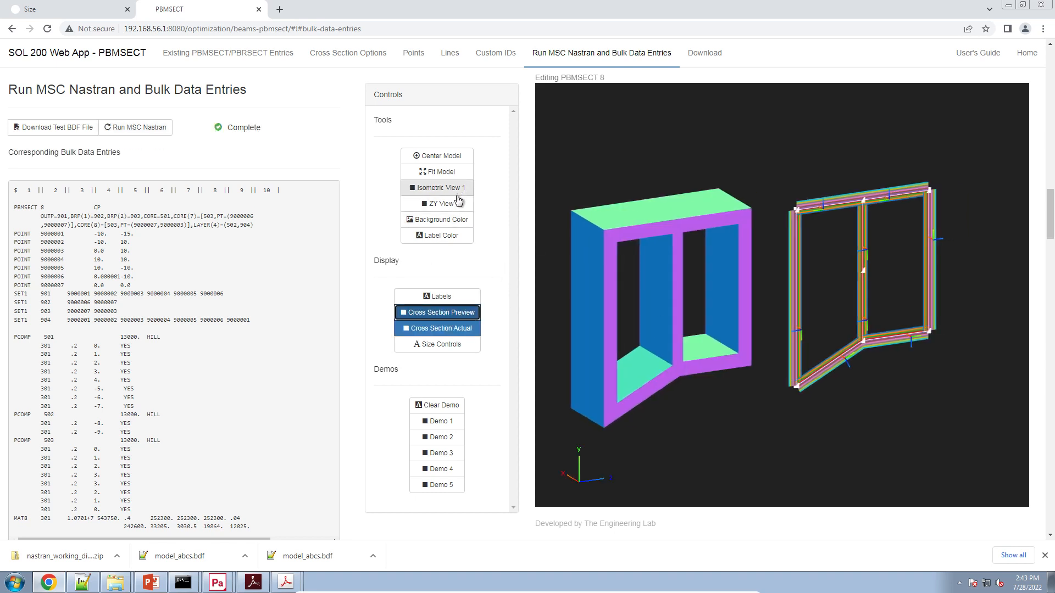
left_click(439, 203)
left_click_drag(852, 315, 735, 326)
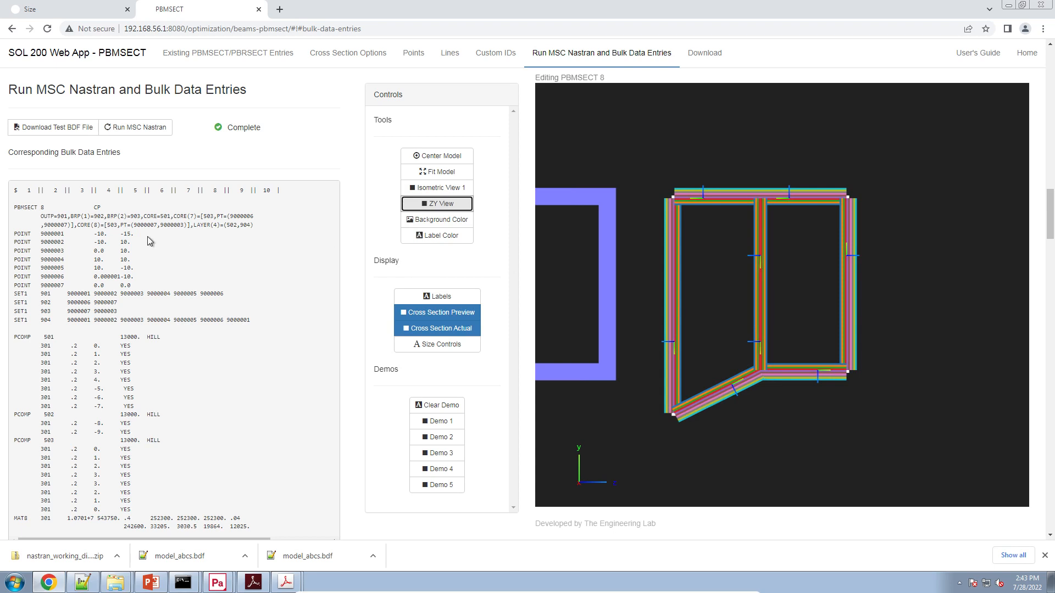
Download the updated BDF files for the edited PBMSECT 8 entry.
scroll(176, 268, "down", 20)
scroll(135, 356, "up", 5)
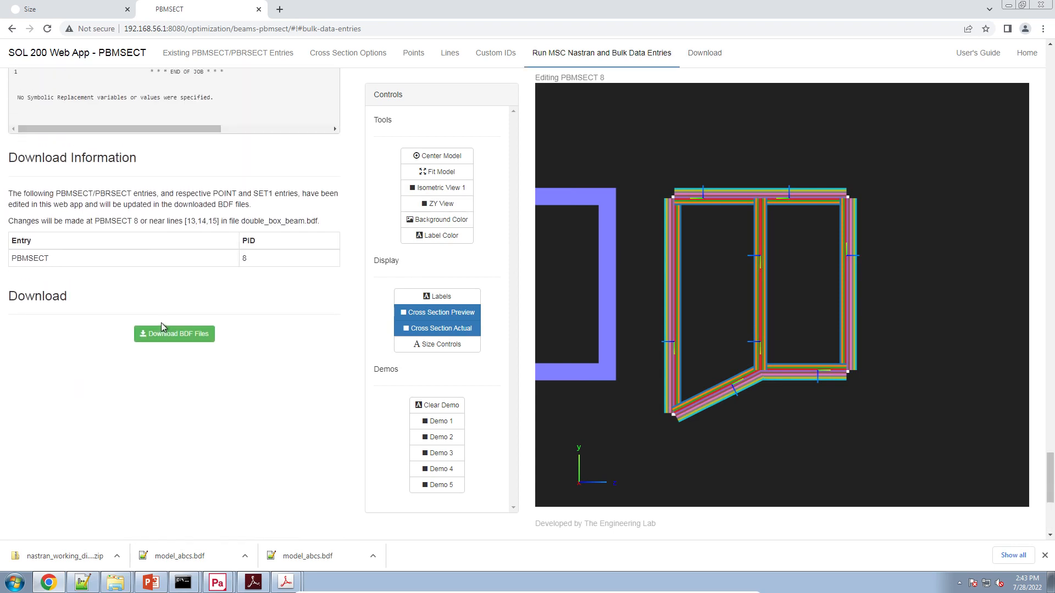
left_click(163, 331)
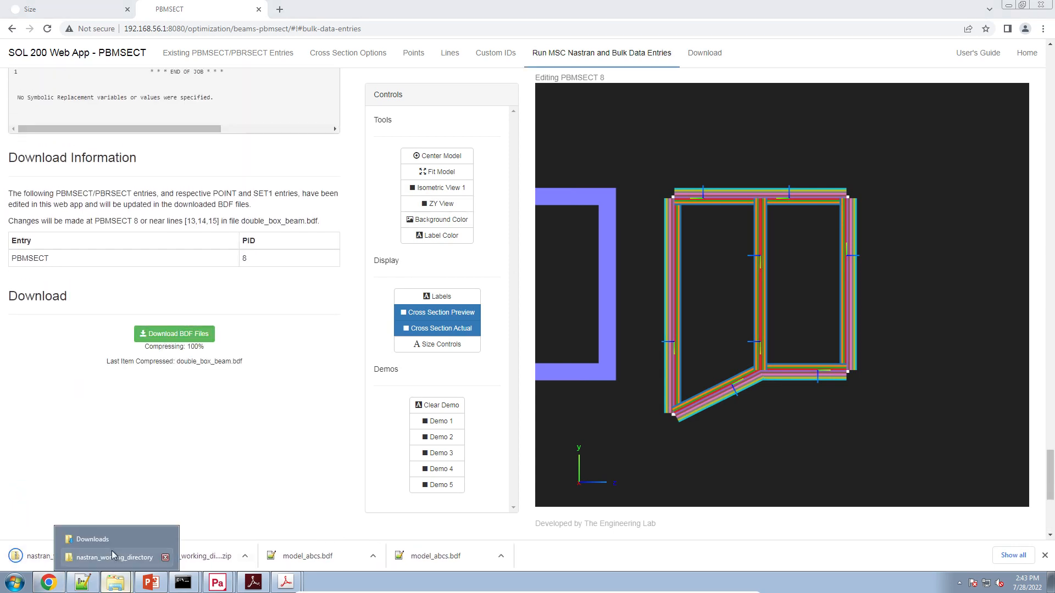
Rename the newly downloaded zip file in Downloads to nastran_working_directory_1.zip.
left_click(111, 551)
left_click(346, 250)
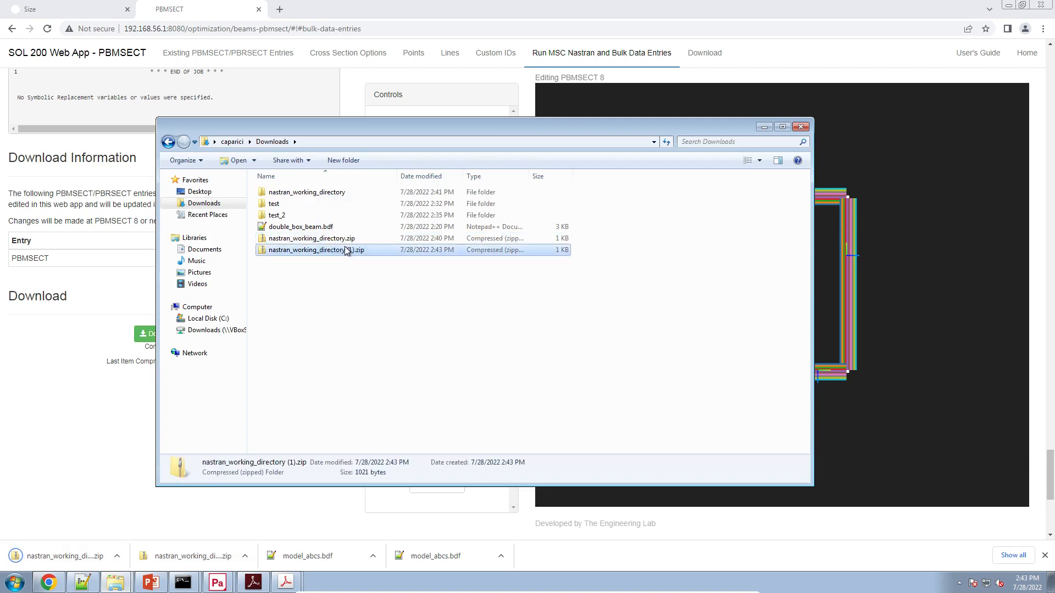
left_click(346, 250)
key("Right")
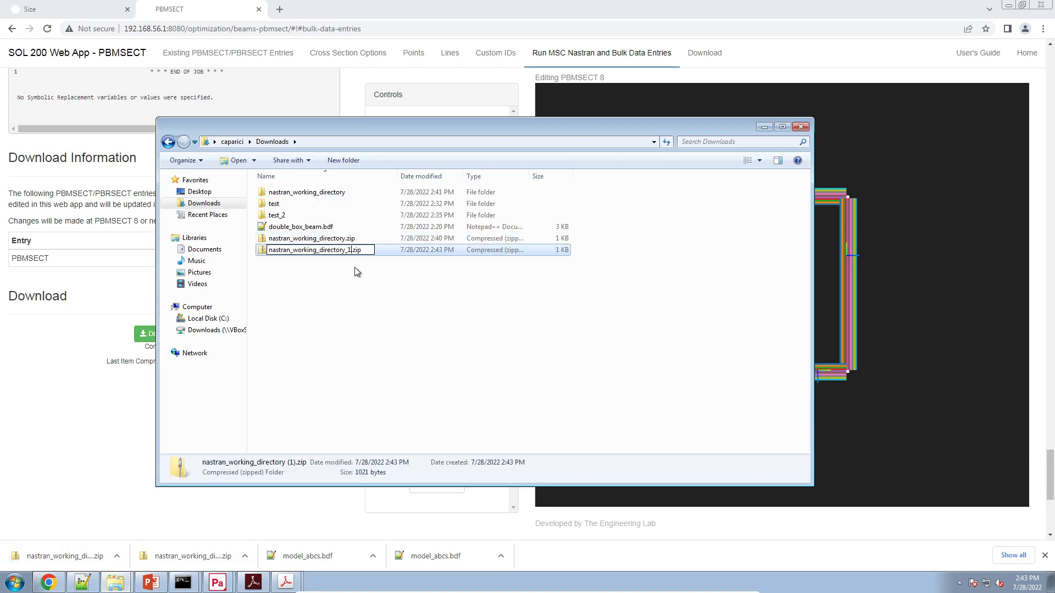
type("_1")
key("Return")
Extract nastran_working_directory_1.zip into its own folder in Downloads.
right_click(368, 249)
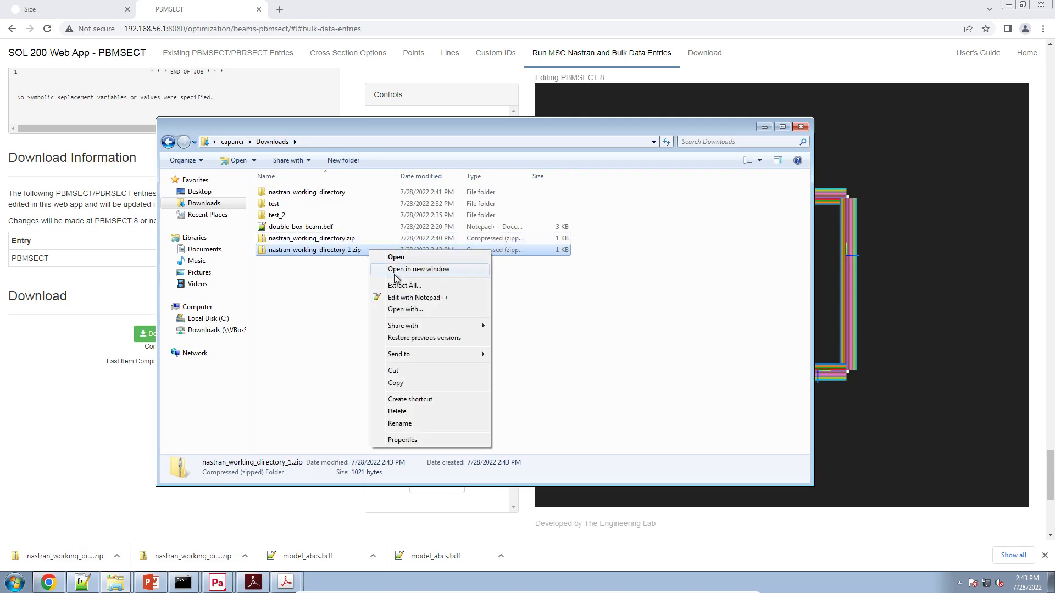
left_click(398, 281)
left_click(629, 396)
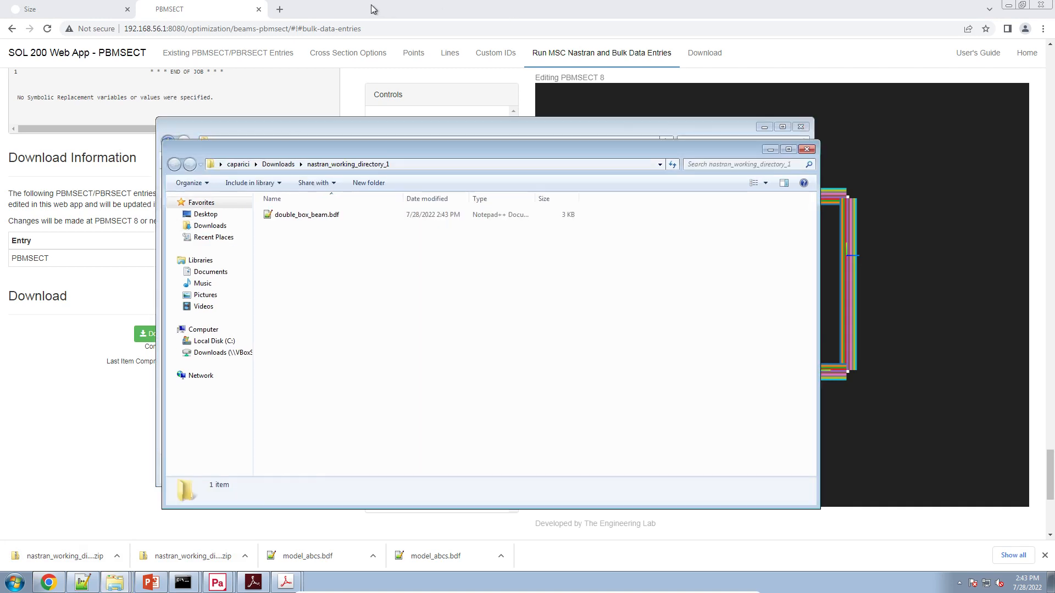
Return to the browser and open the Beams Viewer web app from the Size app tab.
left_click(440, 8)
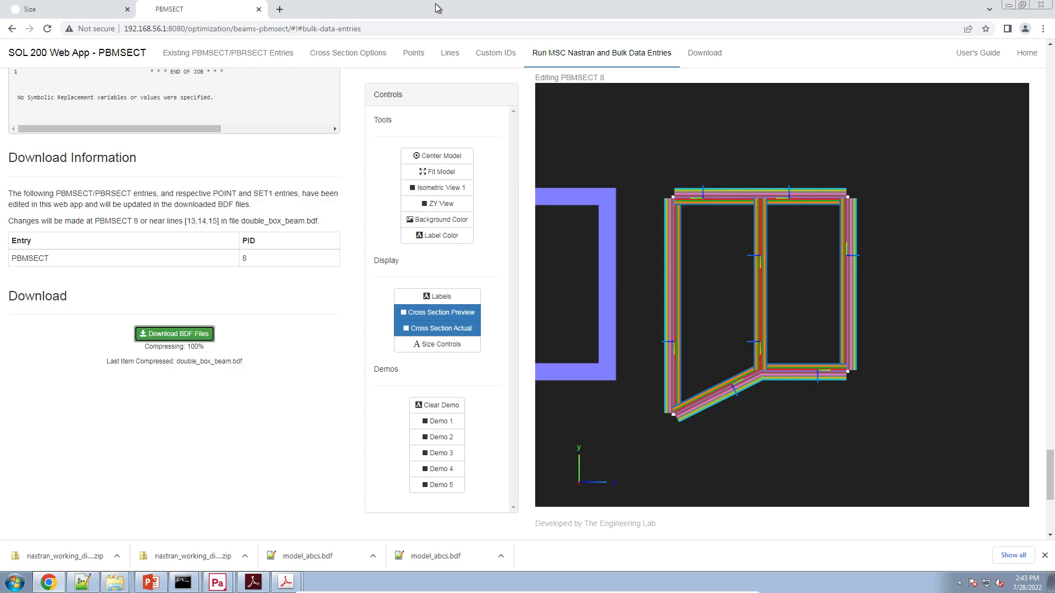
left_click(66, 9)
left_click(434, 472)
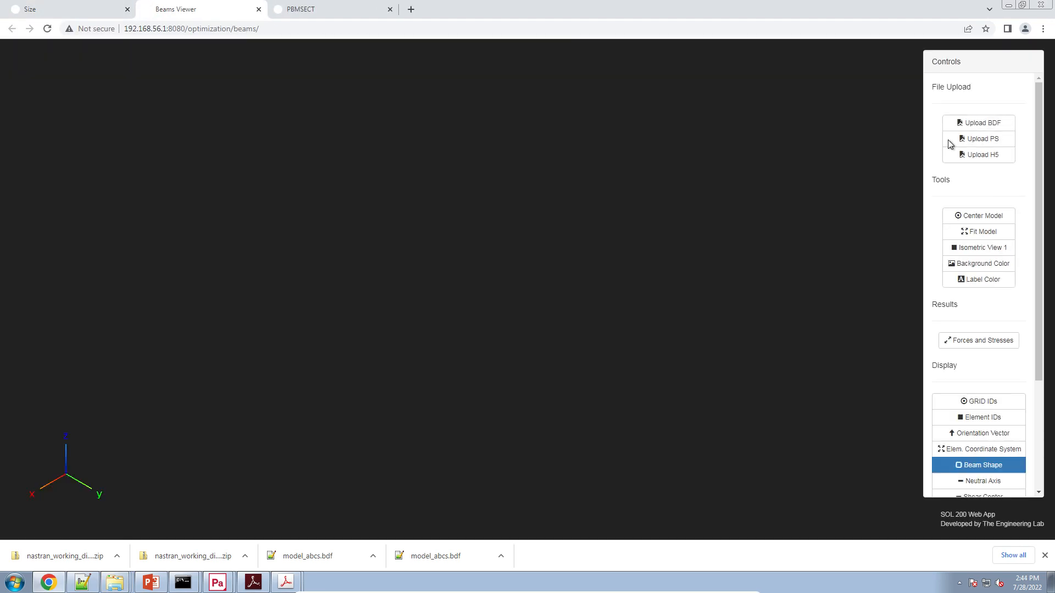
Upload double_box_beam.bdf from the nastran_working_directory_1 folder to the Beams Viewer.
left_click(959, 123)
left_click(466, 128)
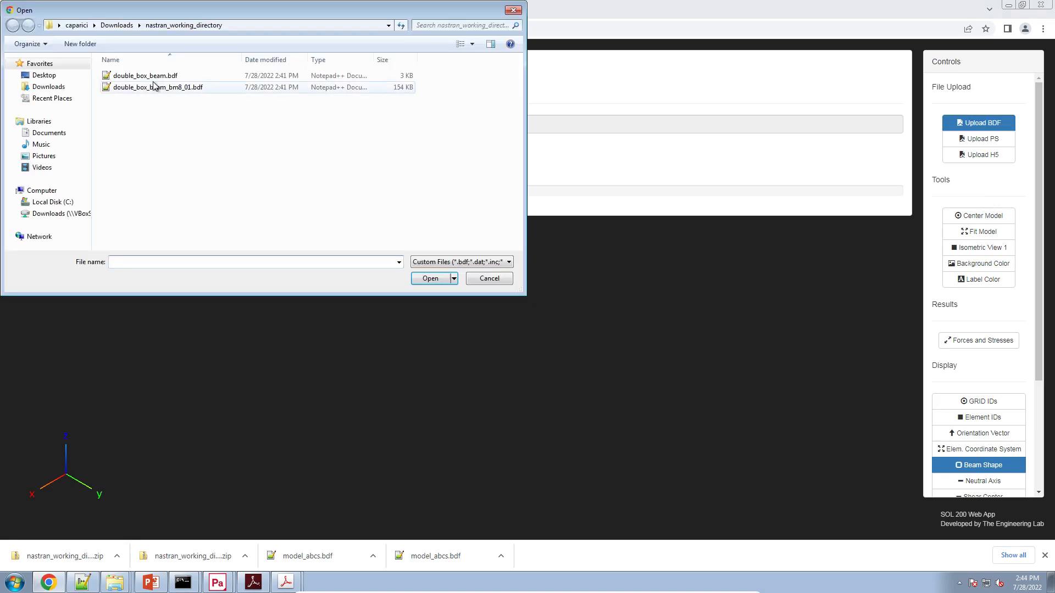
left_click(119, 25)
double_click(149, 87)
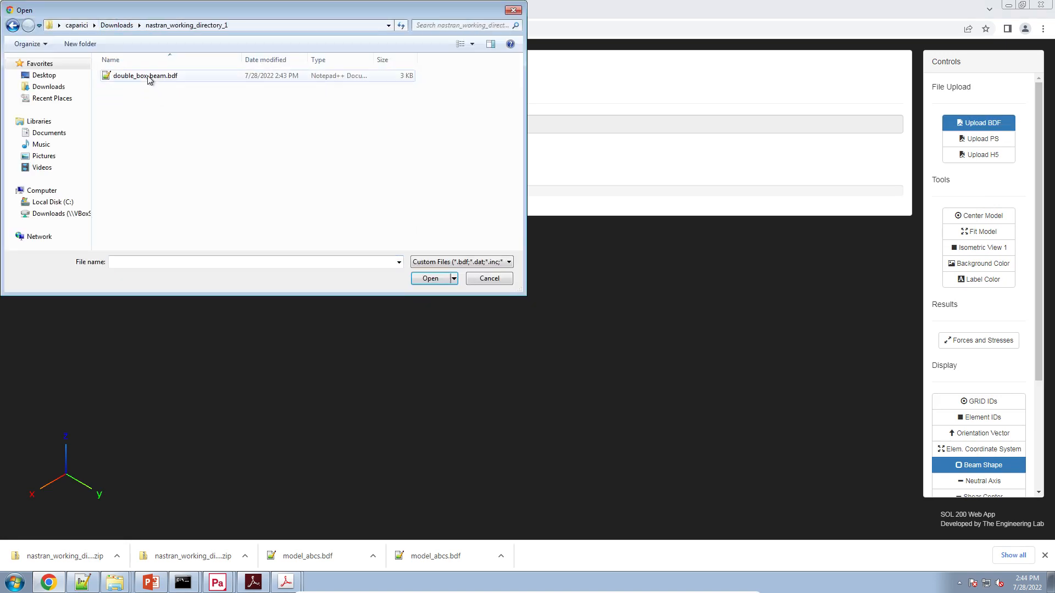
double_click(148, 76)
left_click(439, 165)
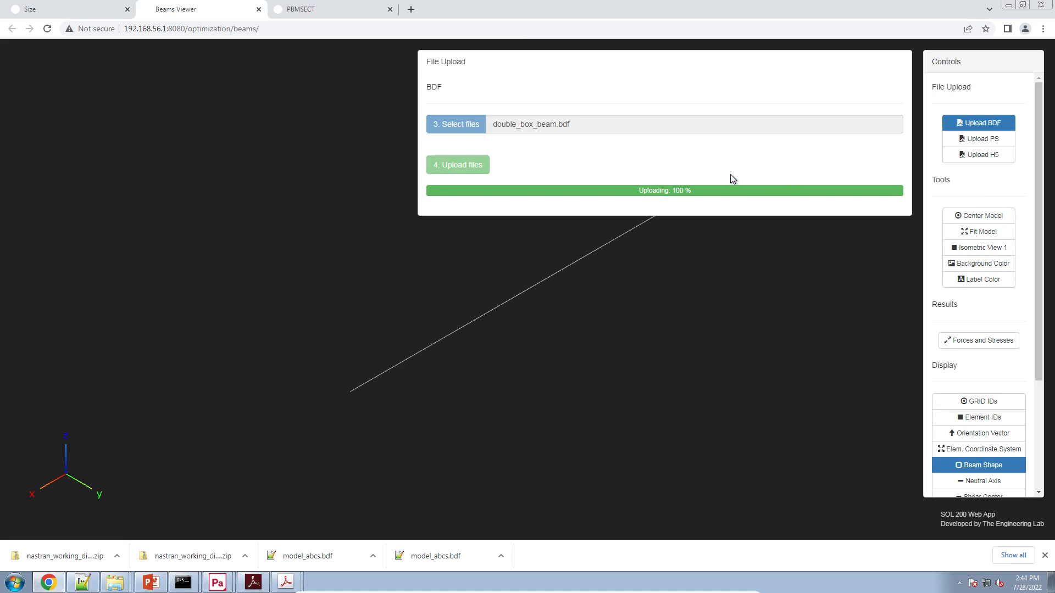
Hide the BDF upload section and inspect the modified beam's cross section shape in the 3D view.
left_click(972, 123)
left_click_drag(511, 266, 282, 248)
scroll(520, 338, "up", 3)
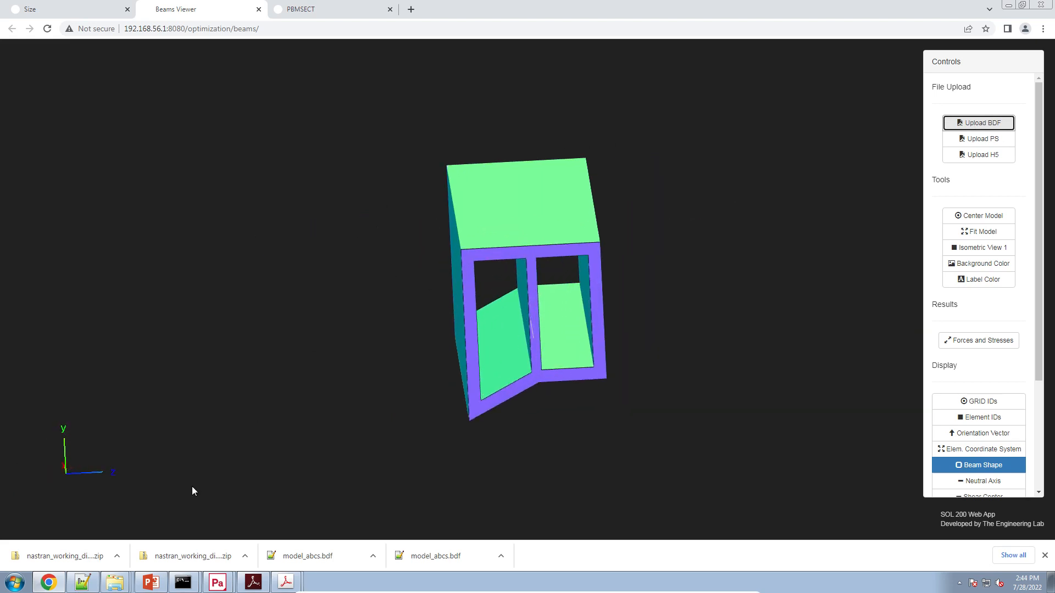
Switch to Notepad++ and review the PBMSECT 8 and POINT entries in double_box_beam.bdf.
left_click(84, 582)
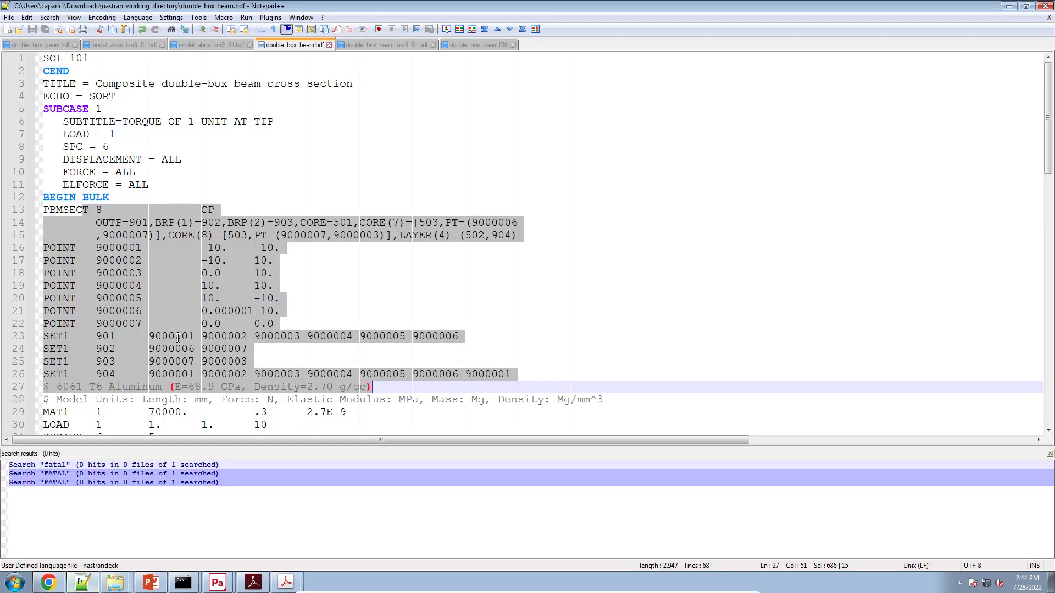
left_click(178, 337)
left_click_drag(63, 210, 327, 235)
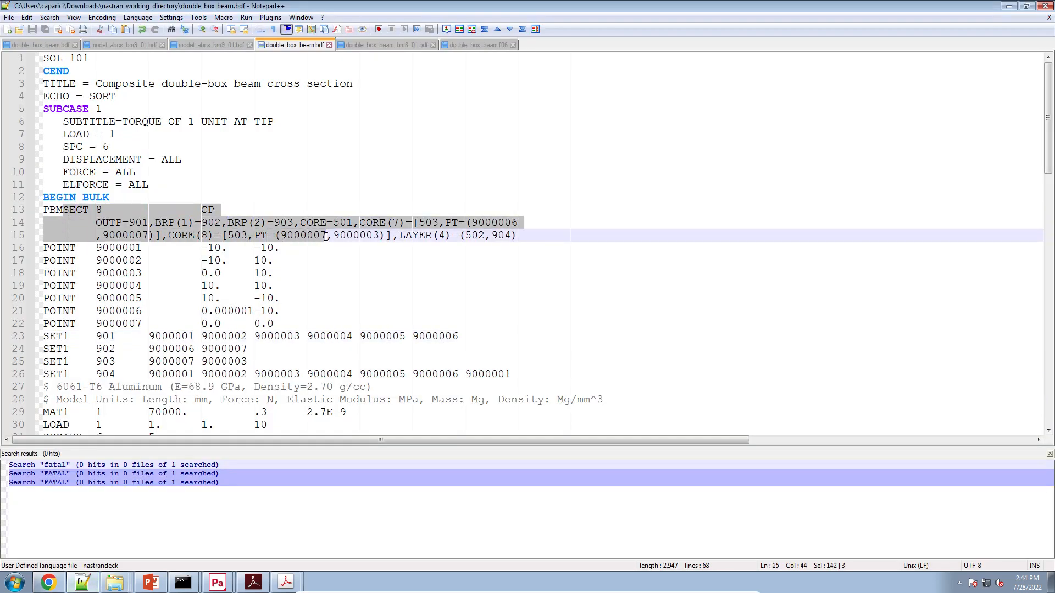
left_click(234, 311)
scroll(236, 285, "down", 1)
scroll(356, 208, "up", 3)
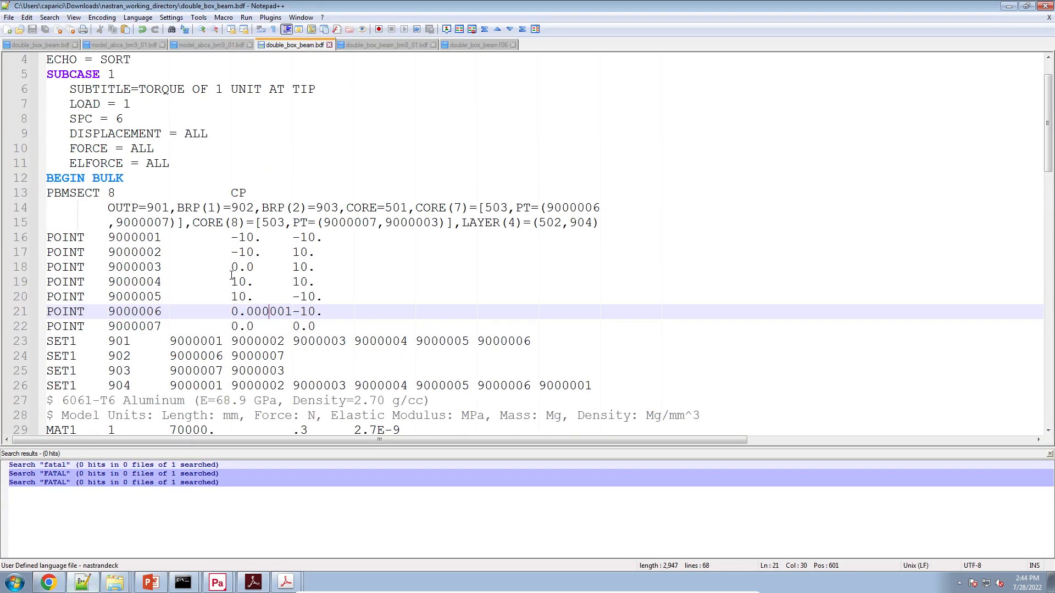
left_click_drag(371, 226, 478, 232)
Review the PCOMP ply definitions and trace PCOMP 501 back to its CORE reference in the PBMSECT entry.
scroll(478, 232, "down", 10)
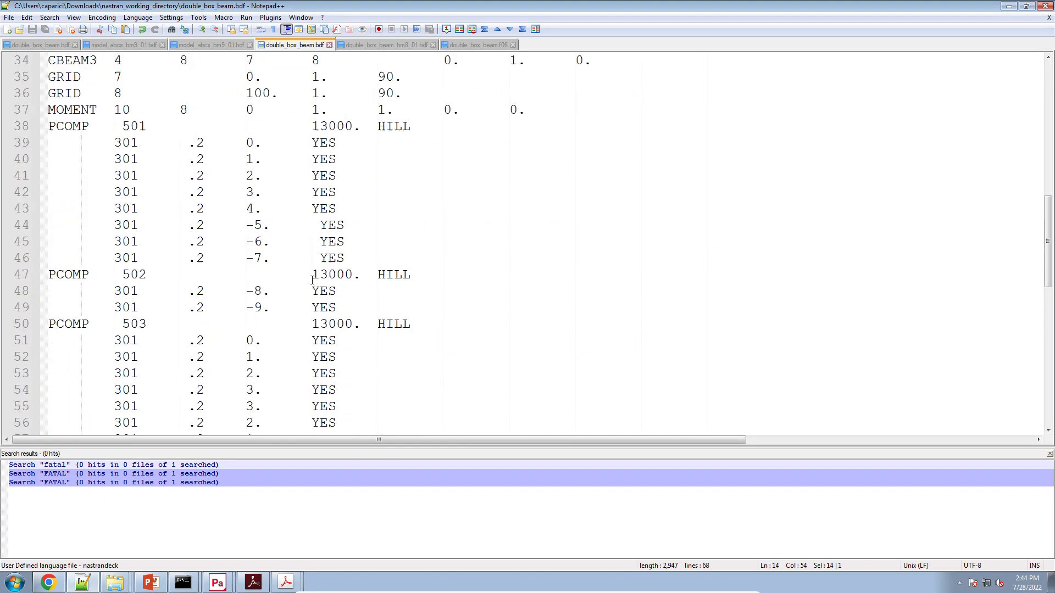
left_click_drag(84, 144, 354, 390)
left_click(355, 390)
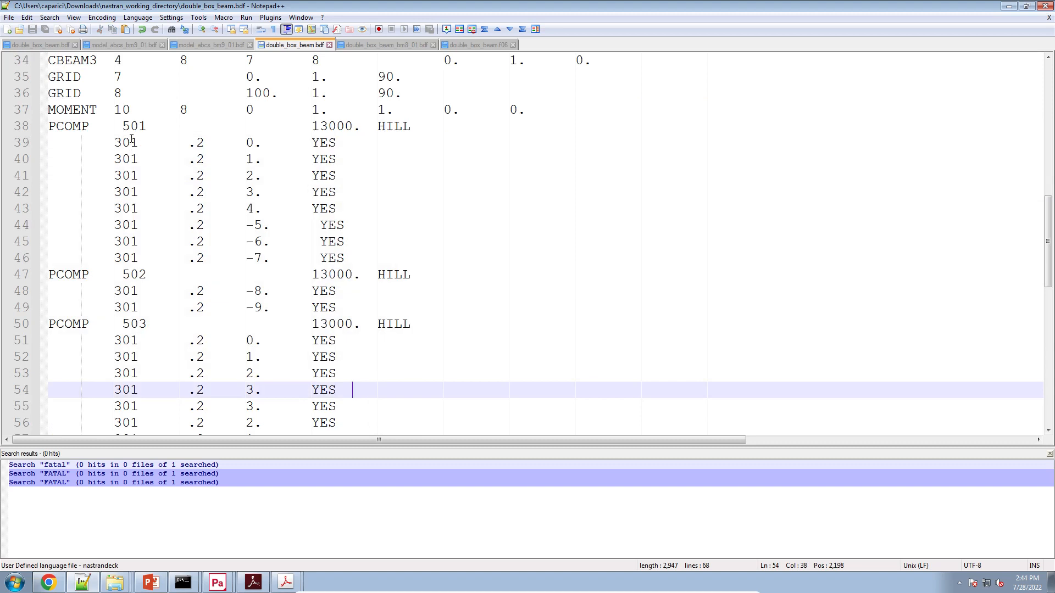
double_click(132, 130)
scroll(262, 291, "up", 9)
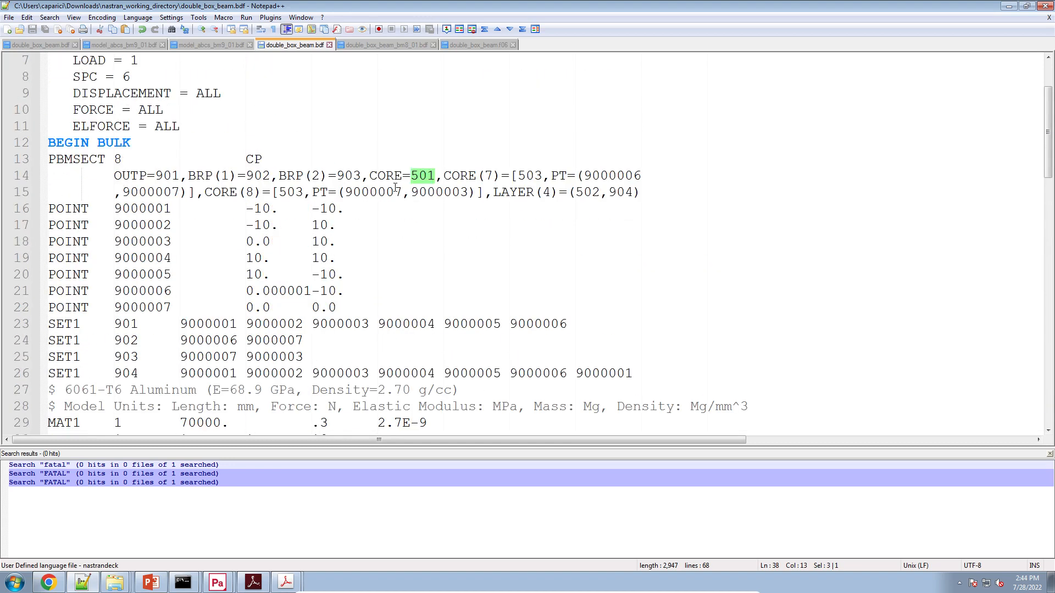
Examine the CORE(7) option of the PBMSECT entry and trace its ID 503 to the matching PCOMP entry.
left_click_drag(370, 176, 502, 176)
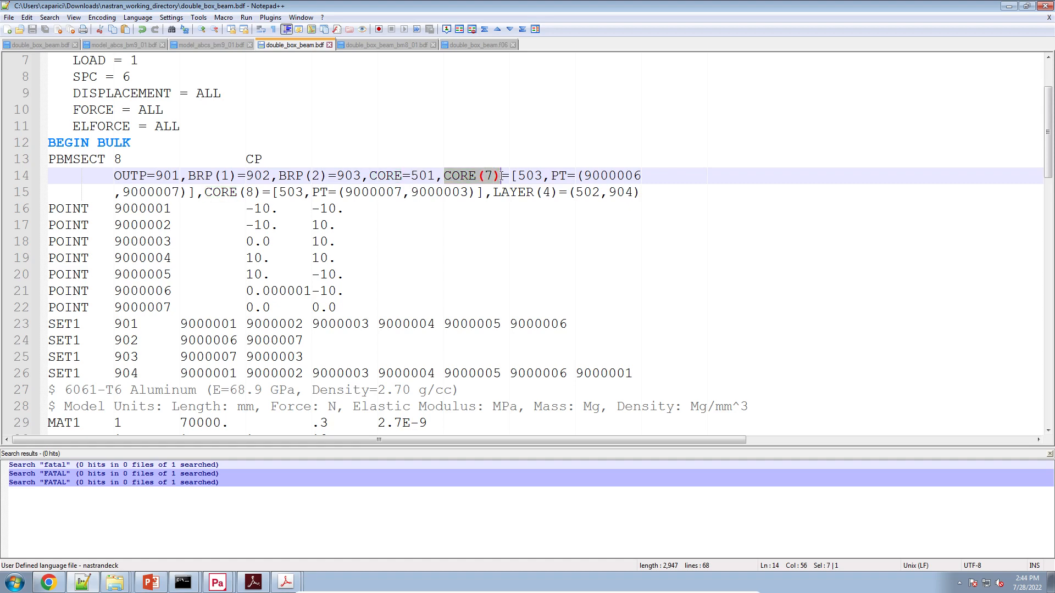
double_click(532, 176)
scroll(352, 268, "down", 8)
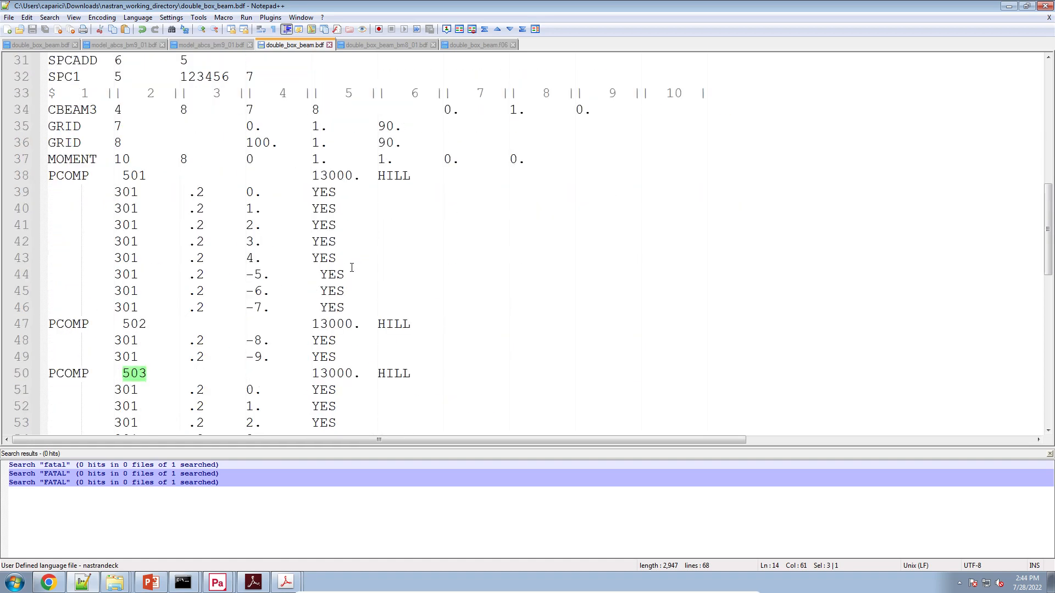
Highlight the full PCOMP 503 ply definition in the BDF and return to the PBMSECT 8 entry that references it.
scroll(122, 365, "down", 3)
left_click_drag(49, 224, 377, 359)
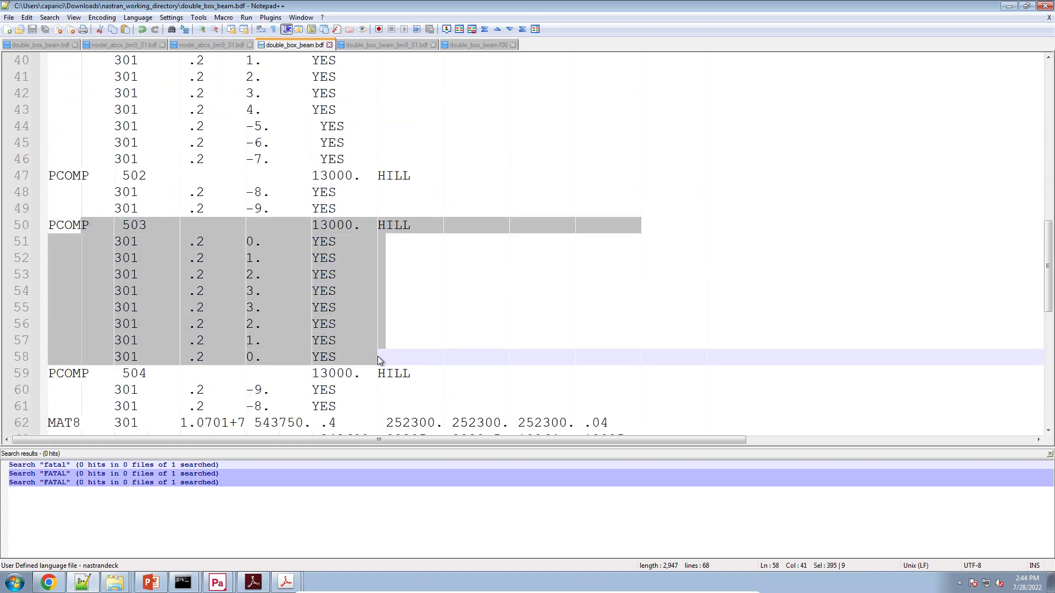
scroll(377, 361, "up", 8)
scroll(377, 360, "up", 3)
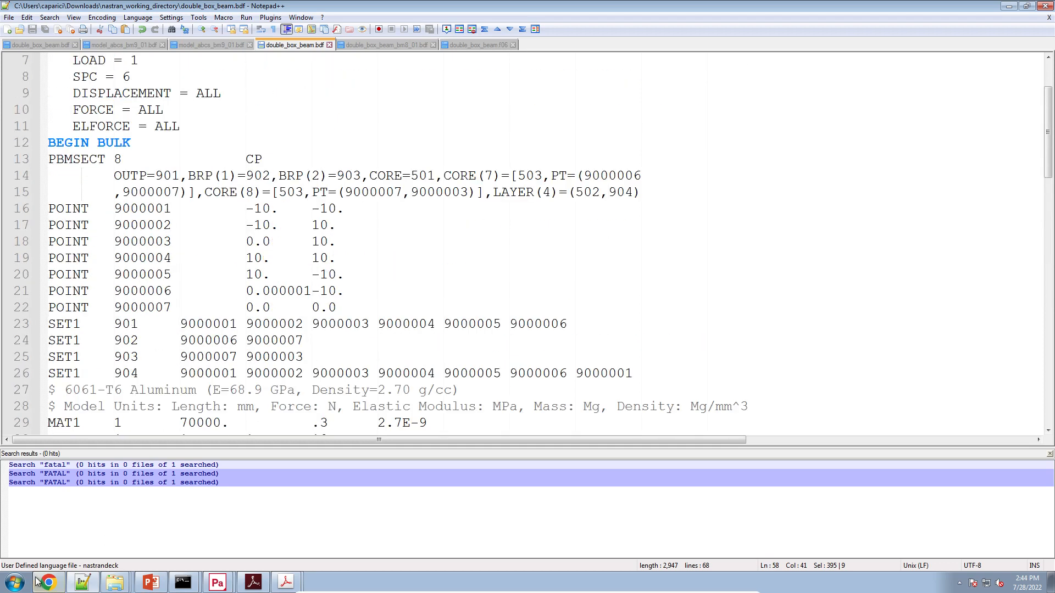
Switch to Chrome, review the line core and layer assignments in the PBMSECT app, and inspect the beam from another angle in the Beams Viewer.
mouse_move(53, 586)
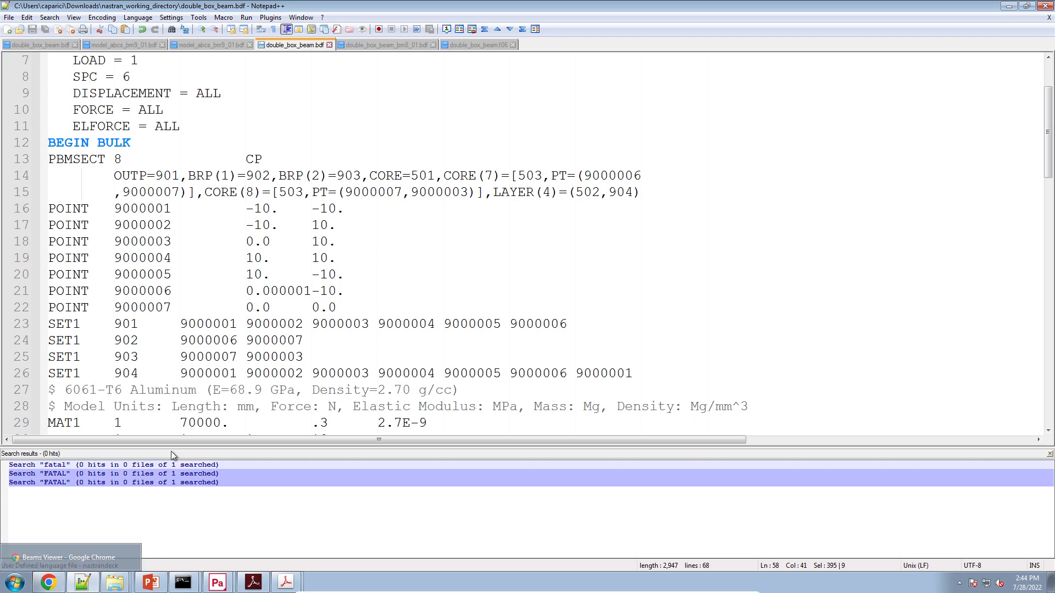
left_click(187, 424)
left_click(48, 583)
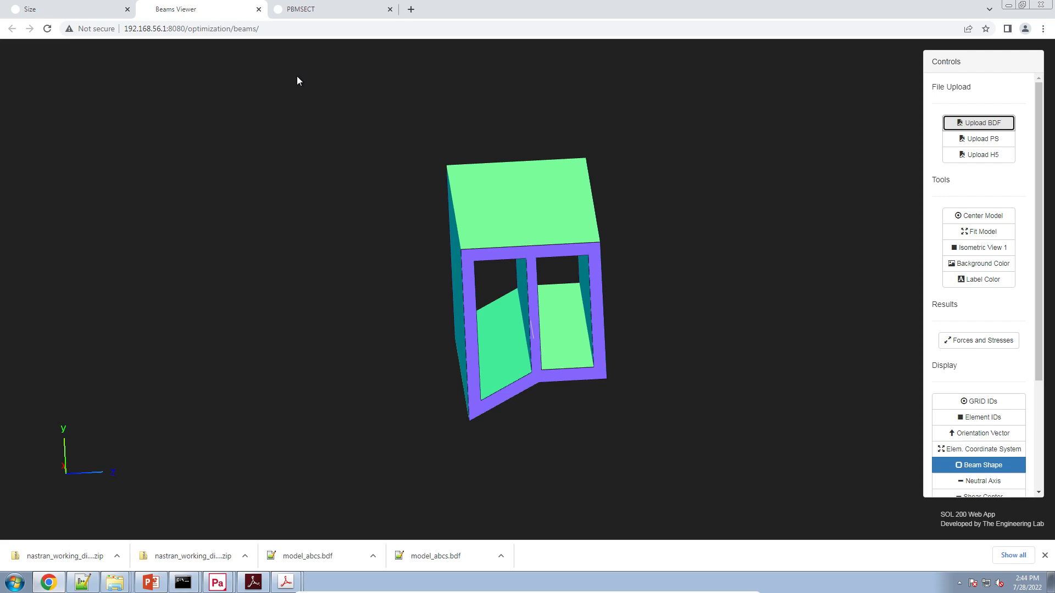
left_click(306, 18)
scroll(201, 300, "up", 10)
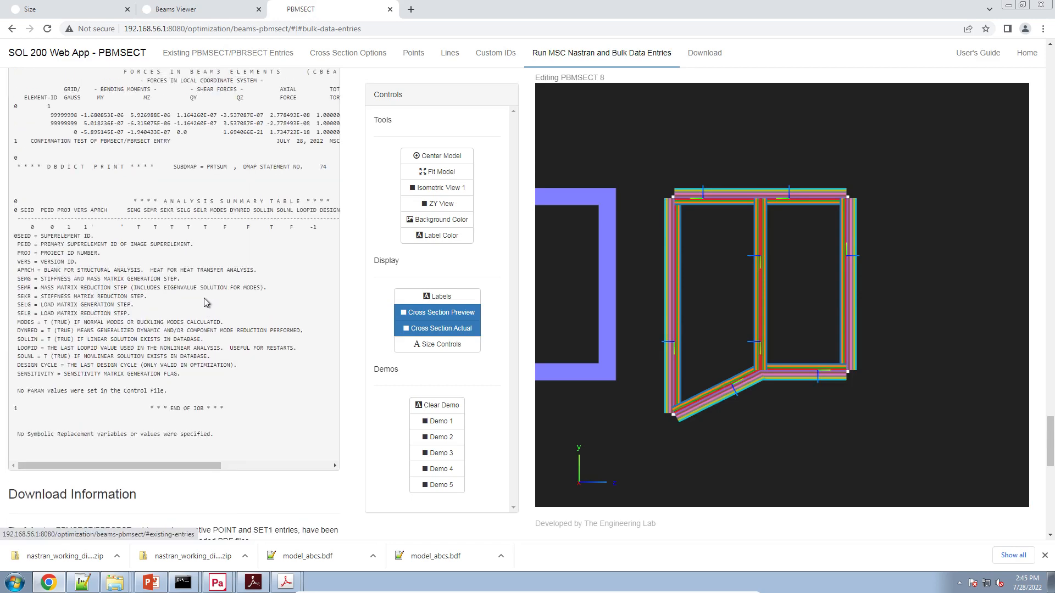
scroll(206, 289, "up", 15)
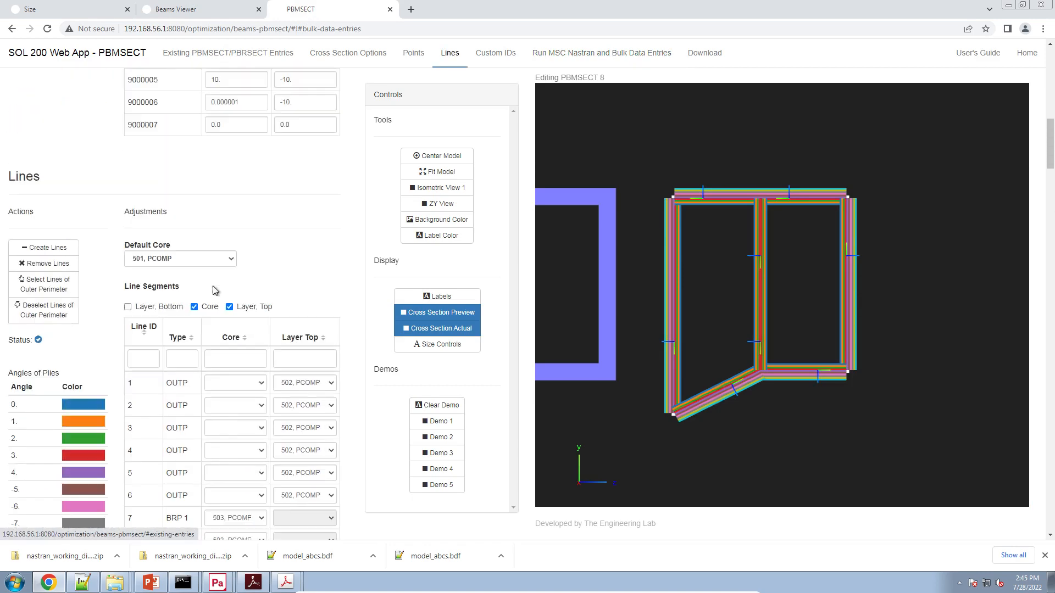
scroll(215, 290, "down", 2)
left_click(181, 9)
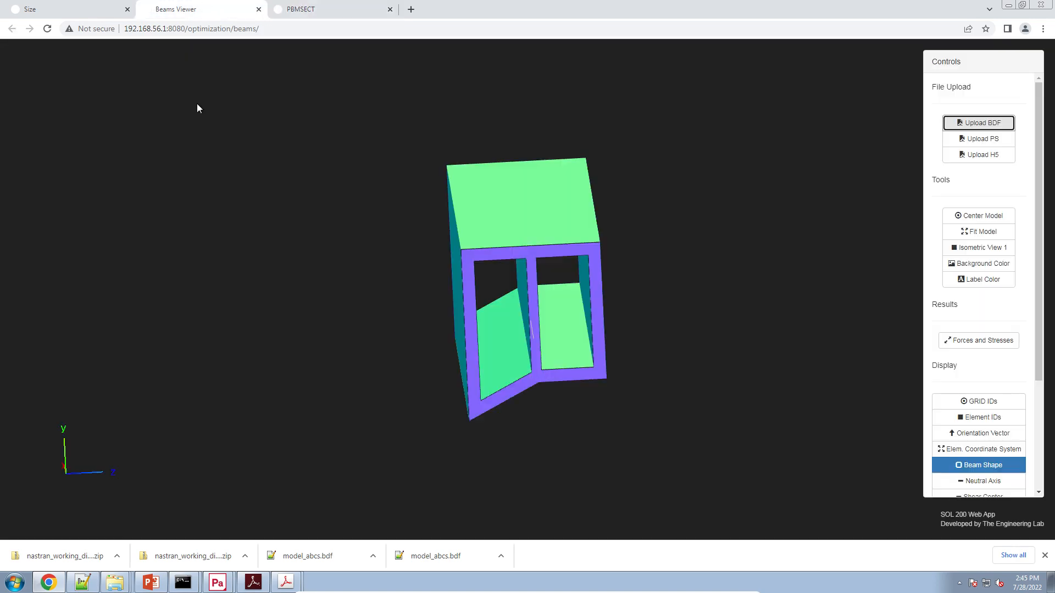
left_click_drag(526, 358, 540, 361)
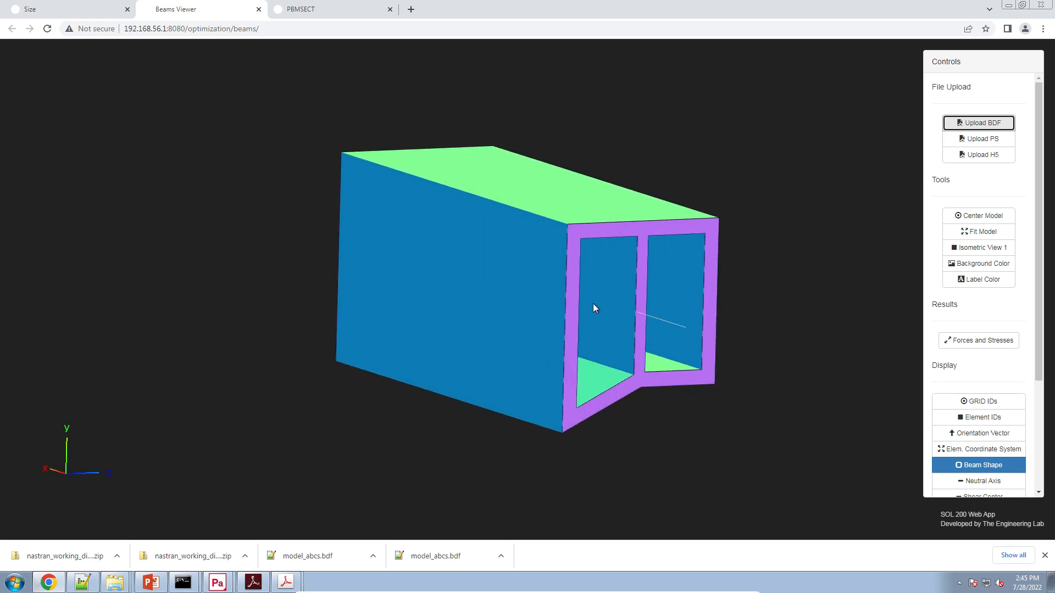
Switch to PowerPoint, view the Cross Section Preview slide with the PCOMP assignments, and browse the following slides up to the Appendix.
left_click(151, 582)
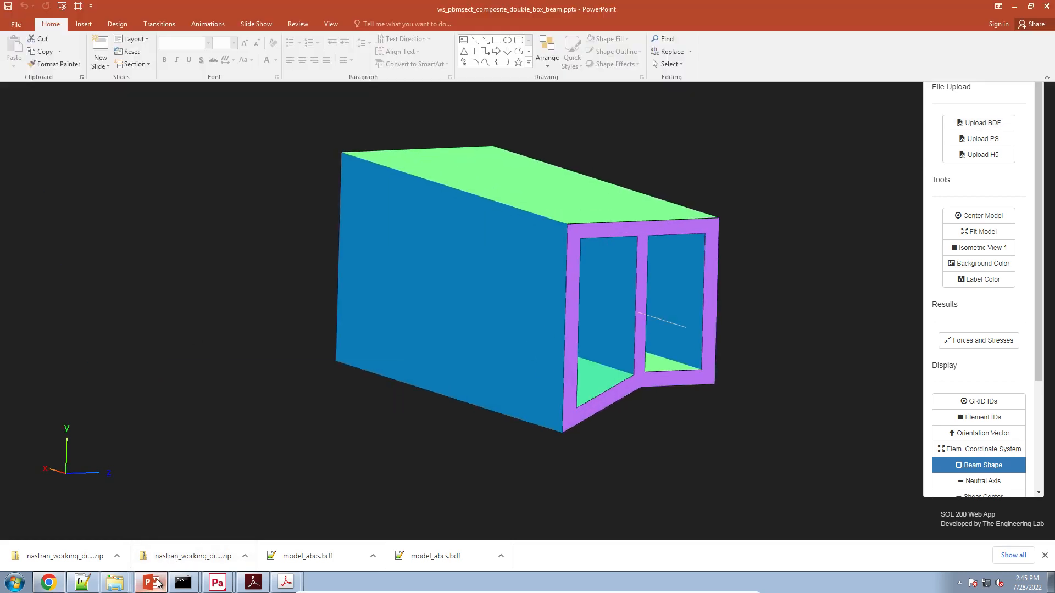
scroll(107, 489, "down", 5)
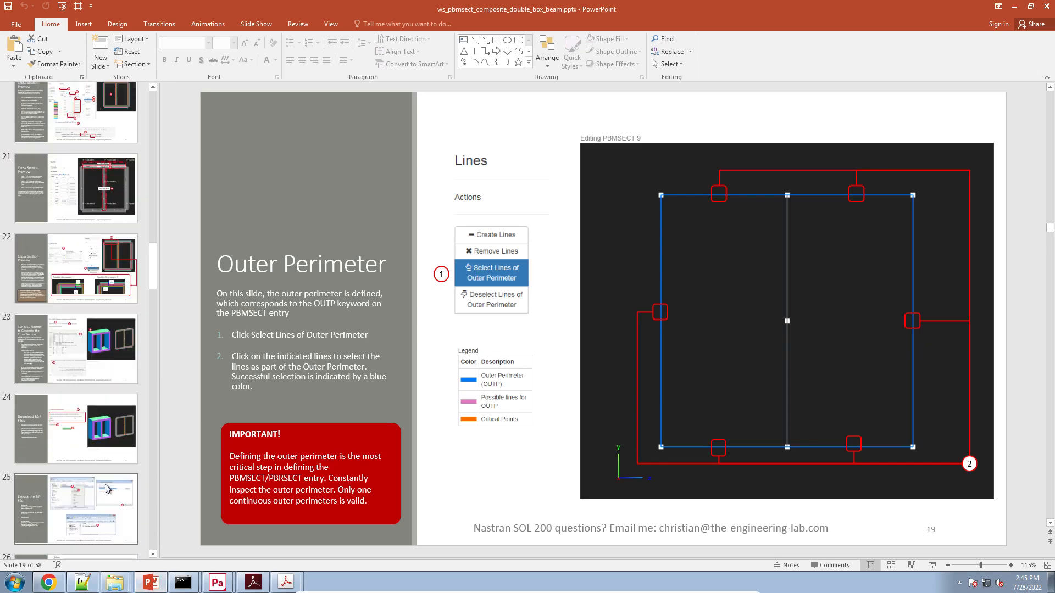
left_click(102, 187)
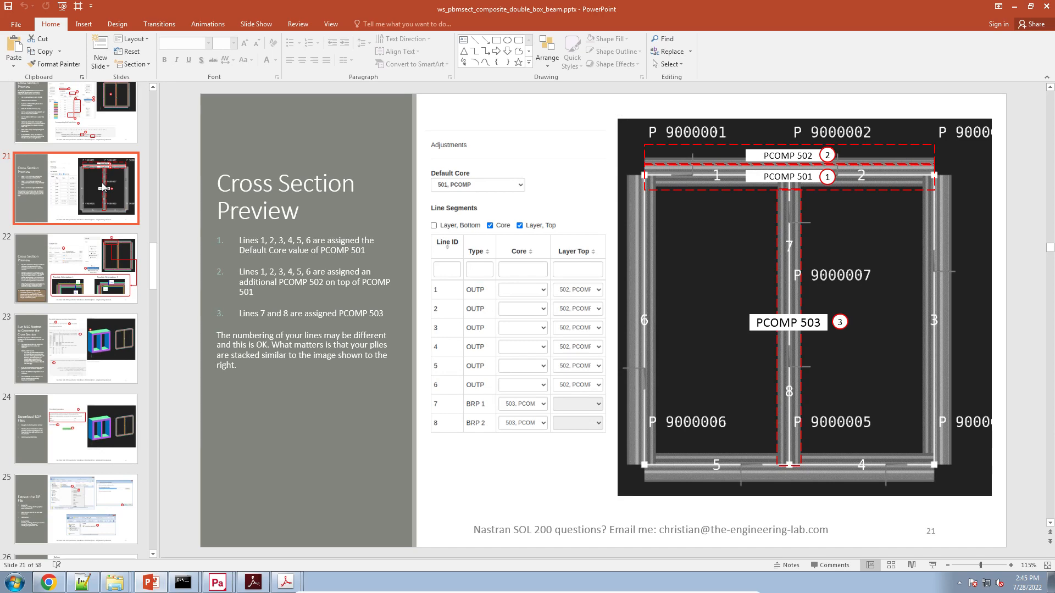
scroll(100, 290, "down", 3)
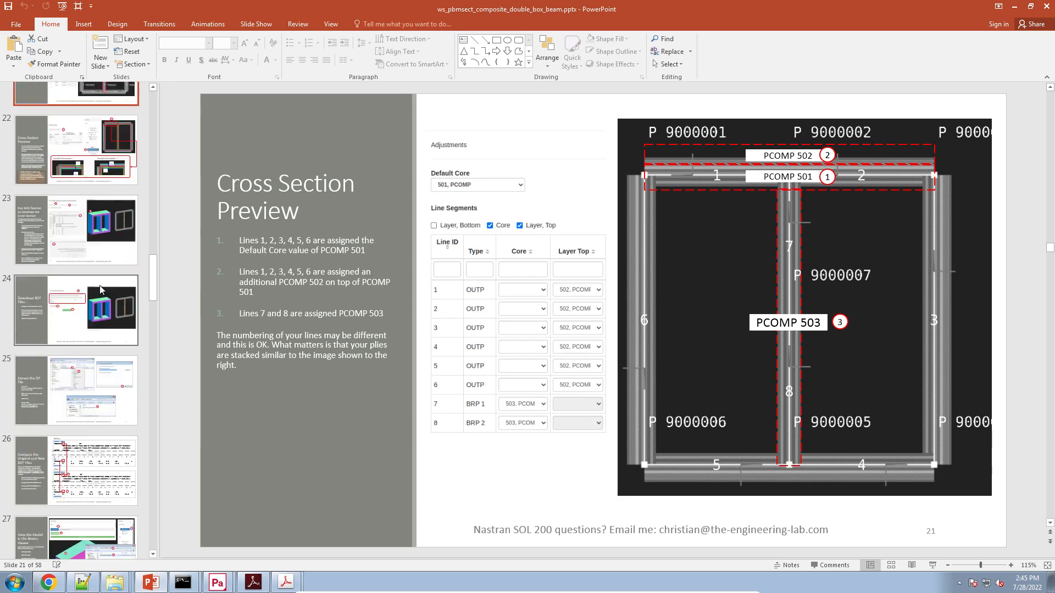
scroll(102, 290, "down", 4)
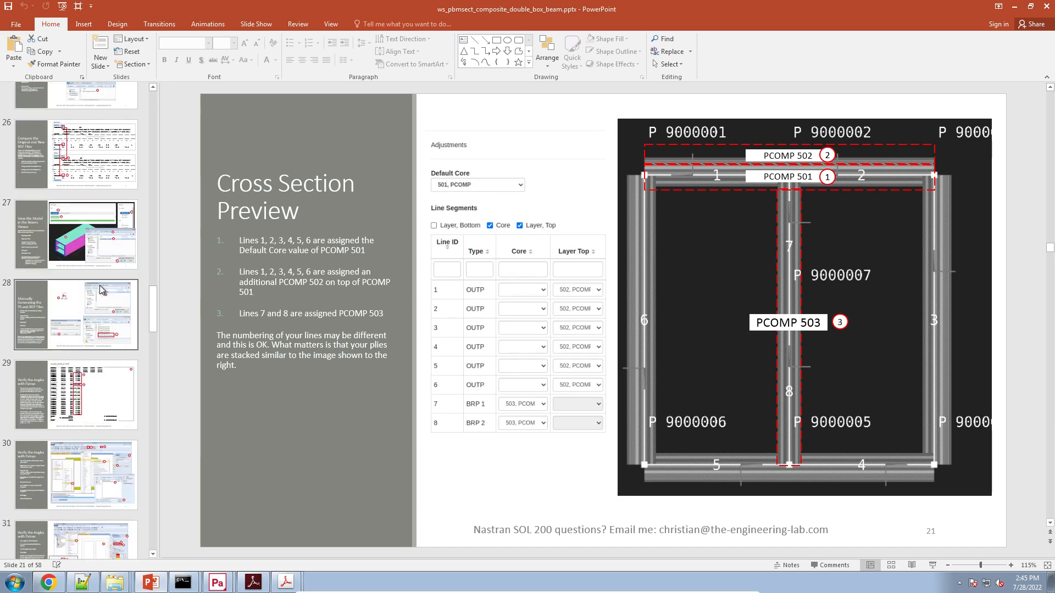
scroll(102, 290, "down", 2)
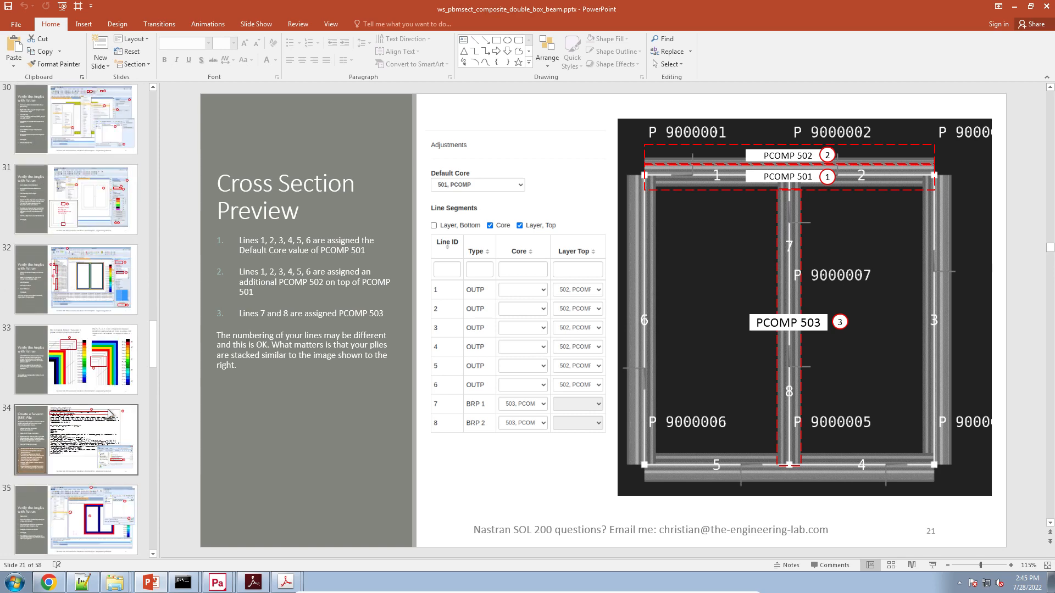
scroll(103, 409, "down", 4)
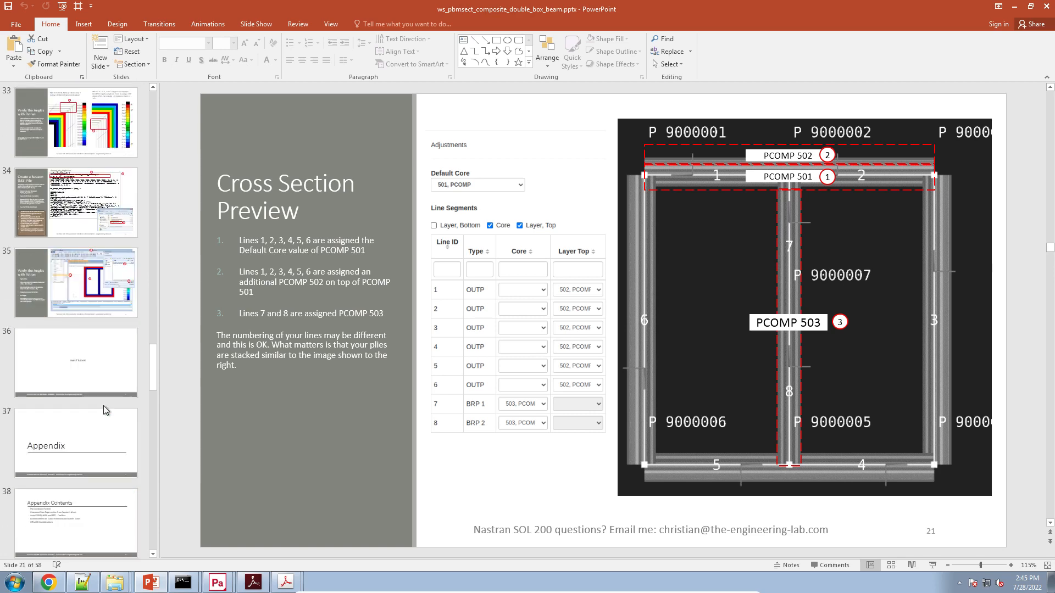
Start the slide show from the appendix's Ply Coordinate System title slide and advance to the Unwanted Free Edges in the Cross Section's Mesh slide.
left_click(103, 417)
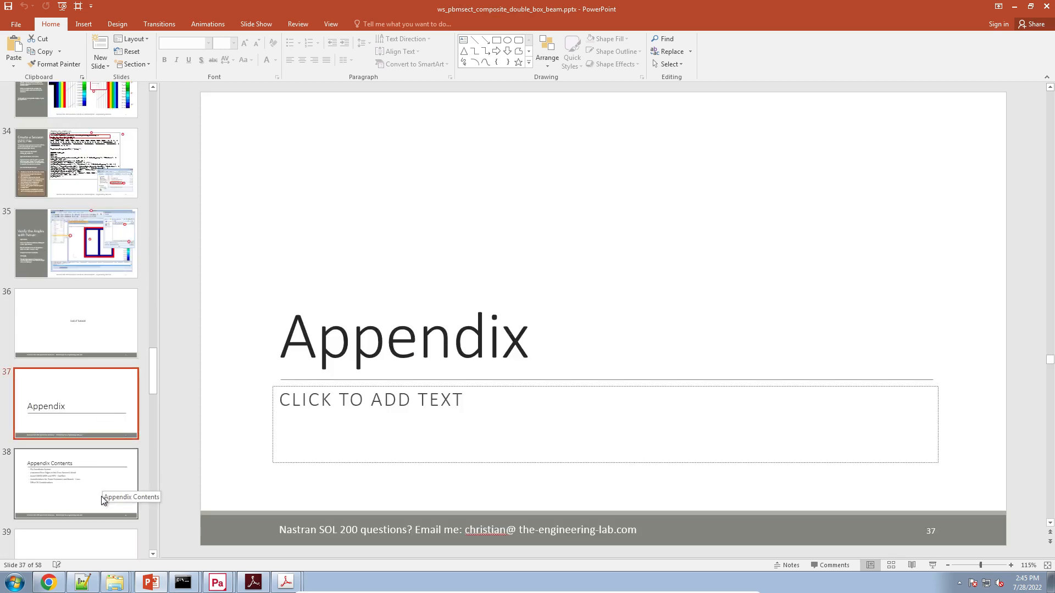
scroll(104, 498, "down", 1)
left_click(103, 489)
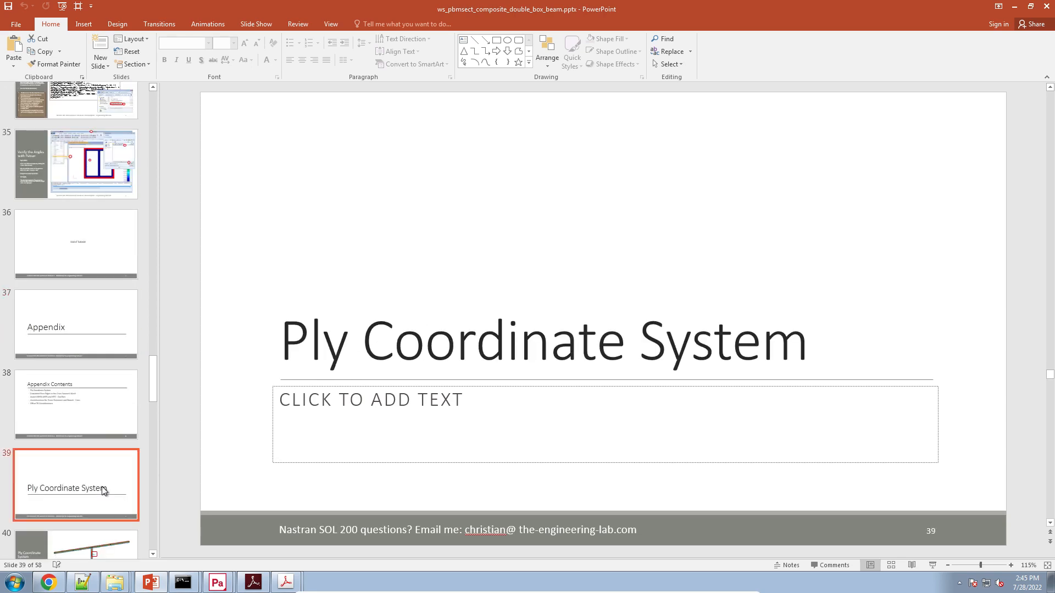
left_click(933, 565)
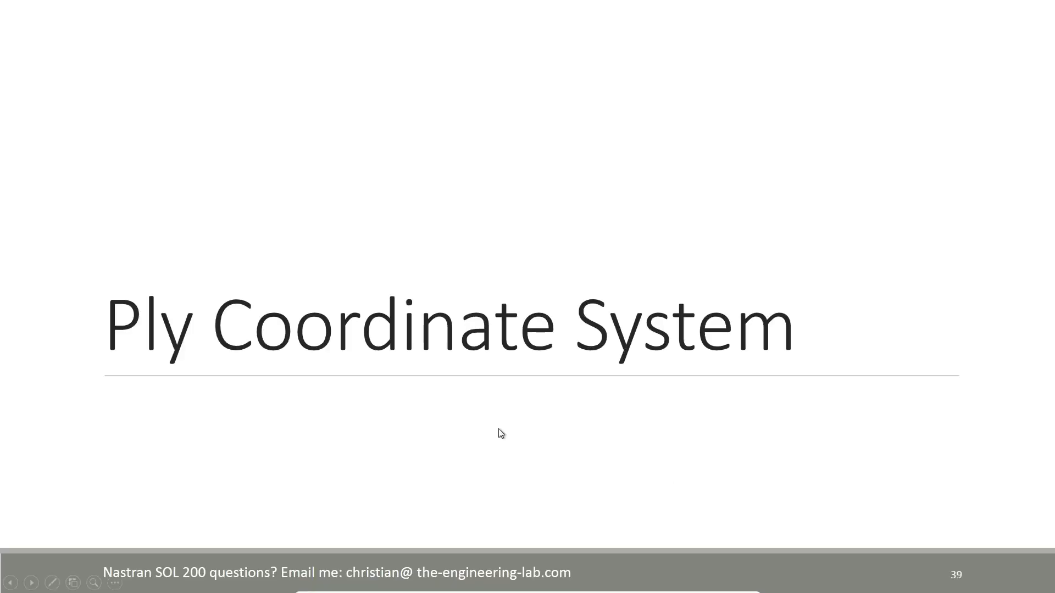
left_click(501, 433)
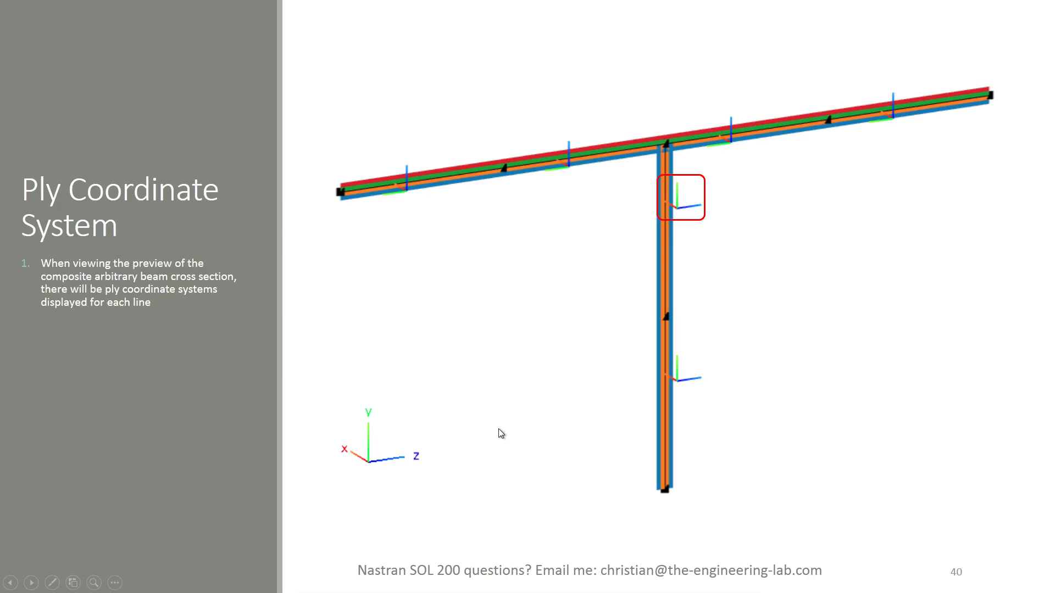
left_click(501, 434)
left_click(501, 434)
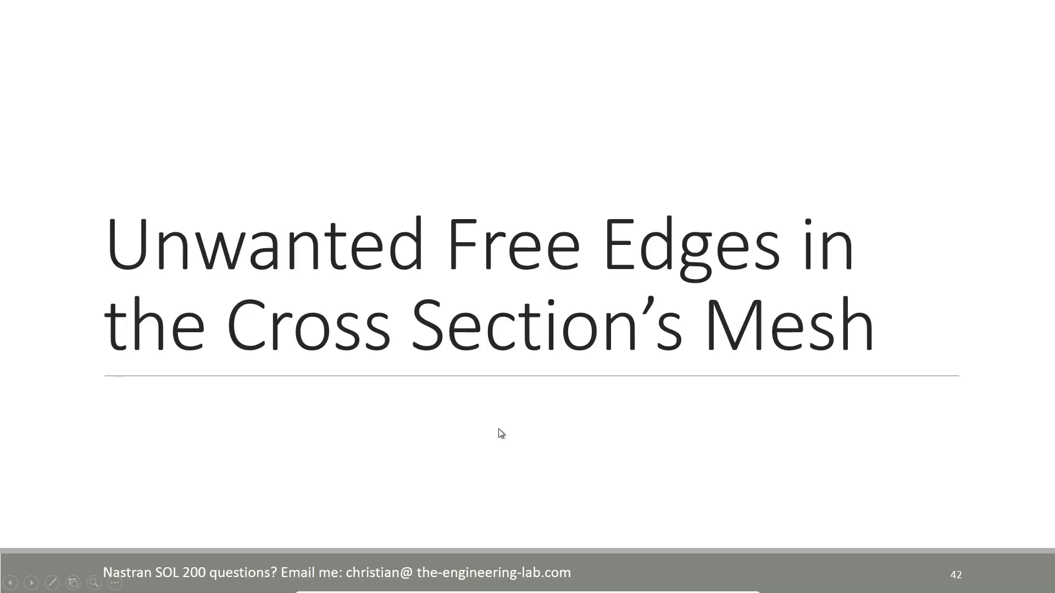